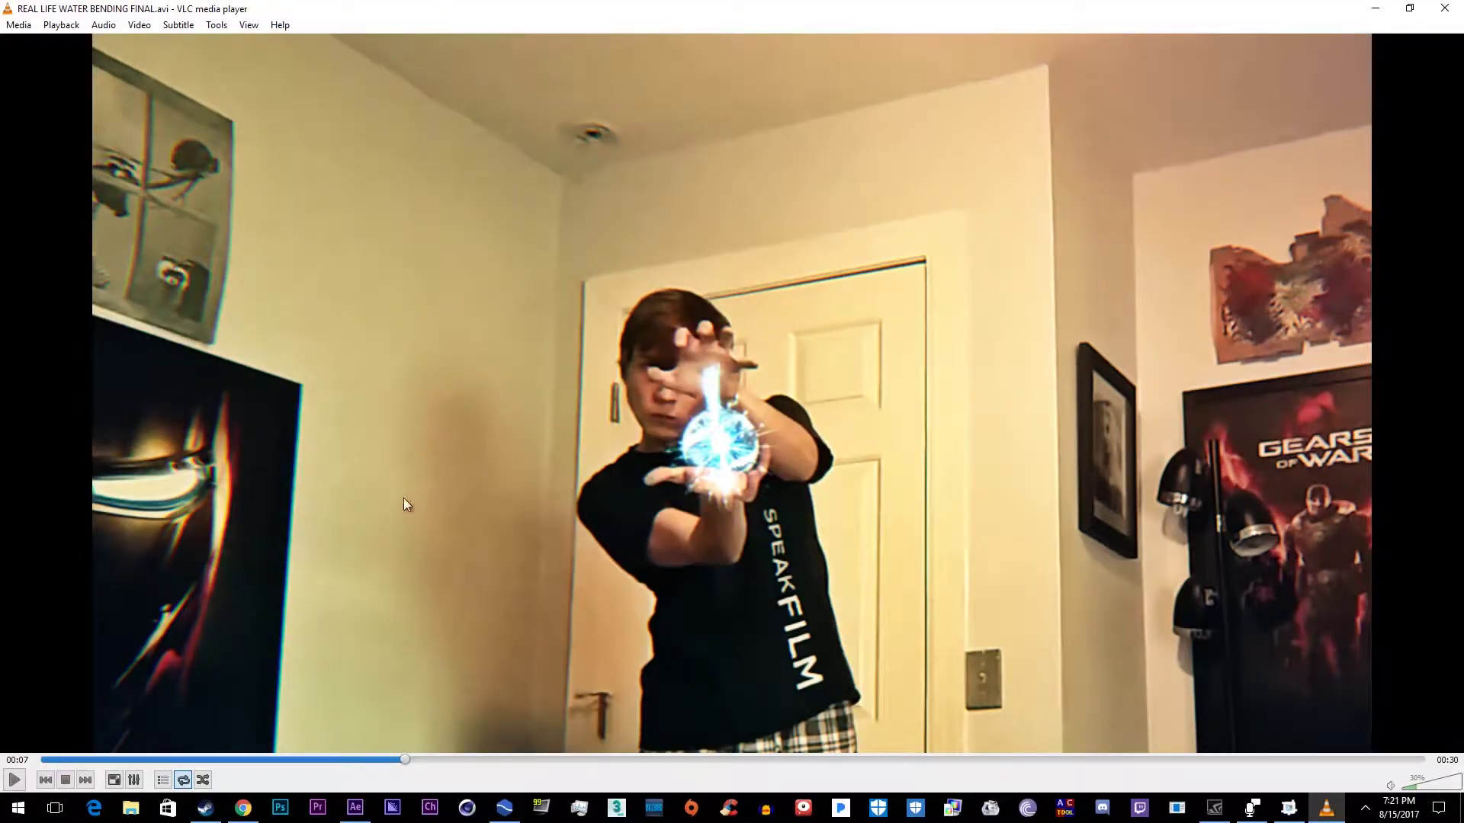
- Skim the rendered water bending video, switch to After Effects and scrub the FIRE BALL FINAL composition
drag(269, 761, 600, 808)
click(354, 810)
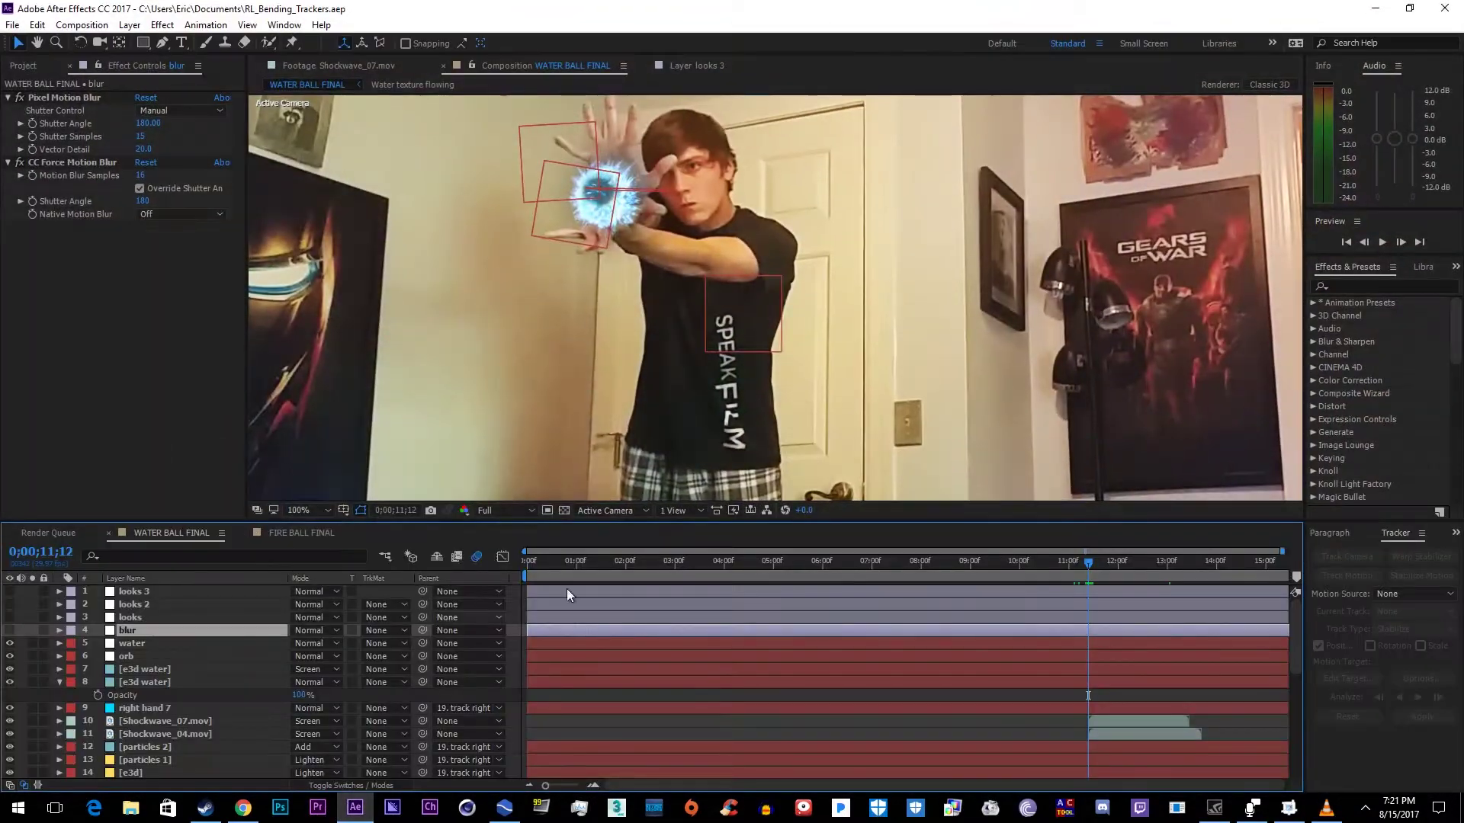
click(320, 533)
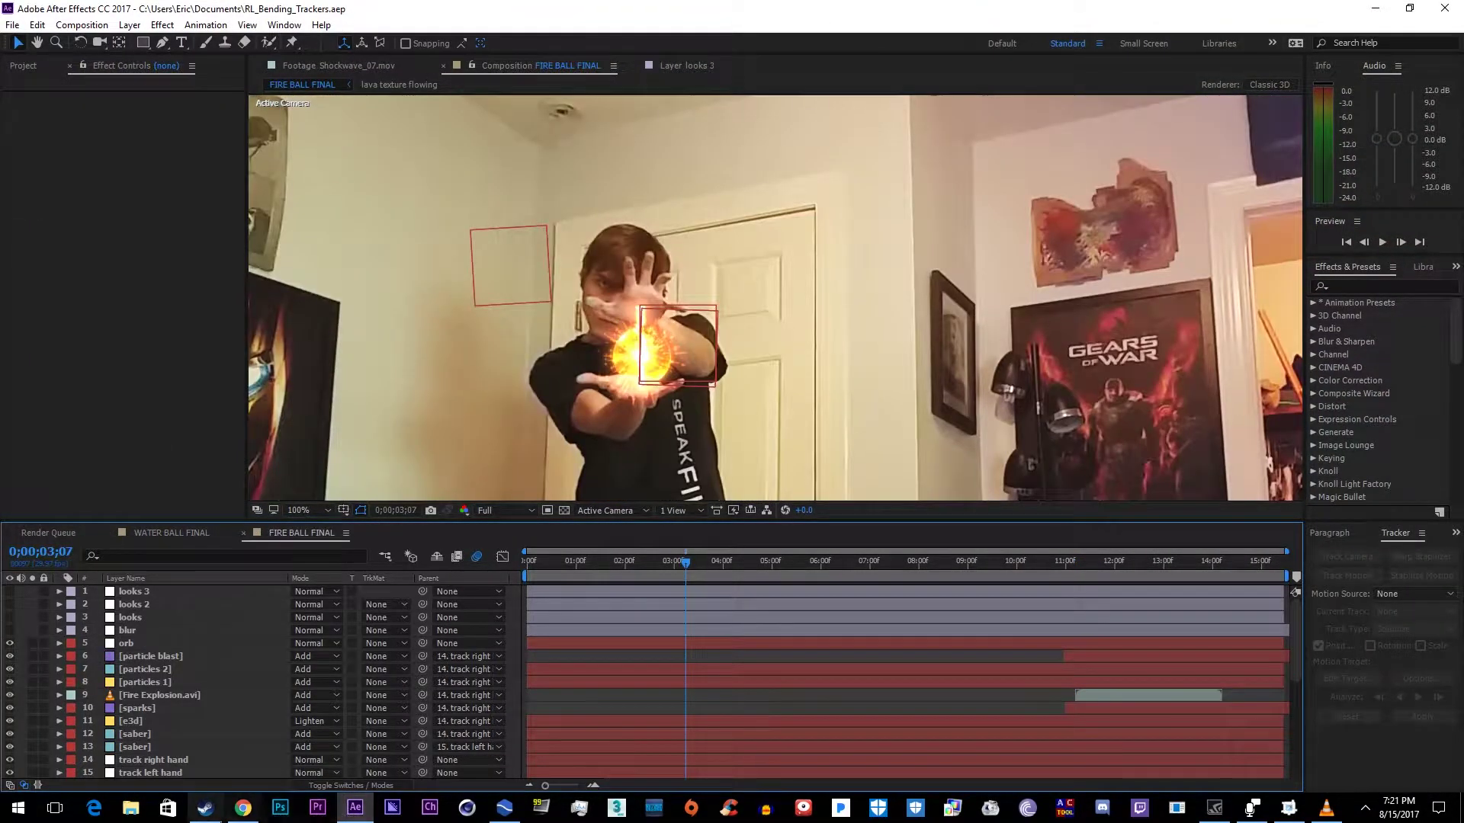
drag(666, 563, 657, 560)
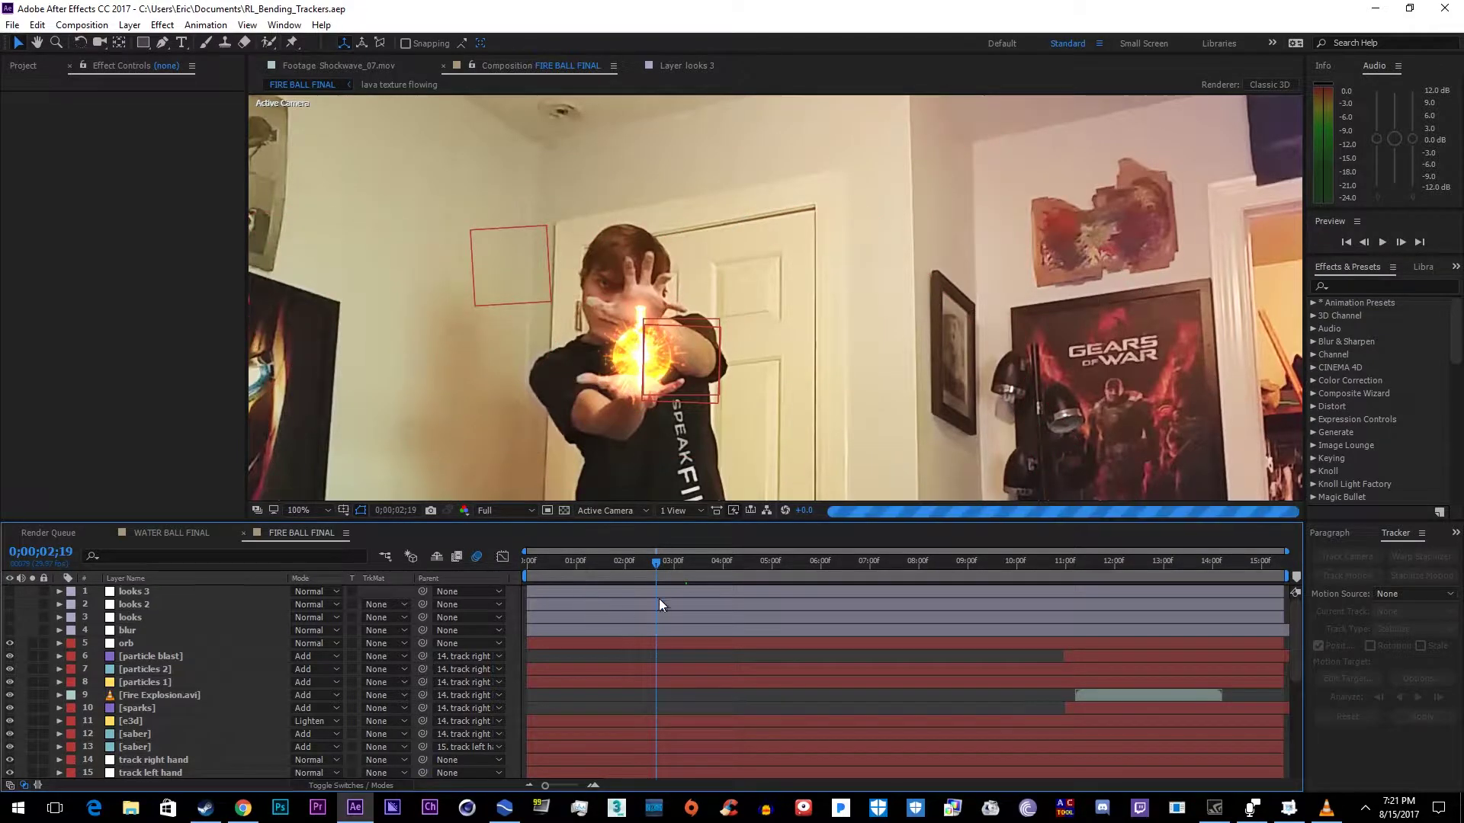
- In the WATER BALL FINAL composition, hide the water, orb, Shockwave_07, Shockwave_04, particles 2 and particles 1 layers
click(180, 531)
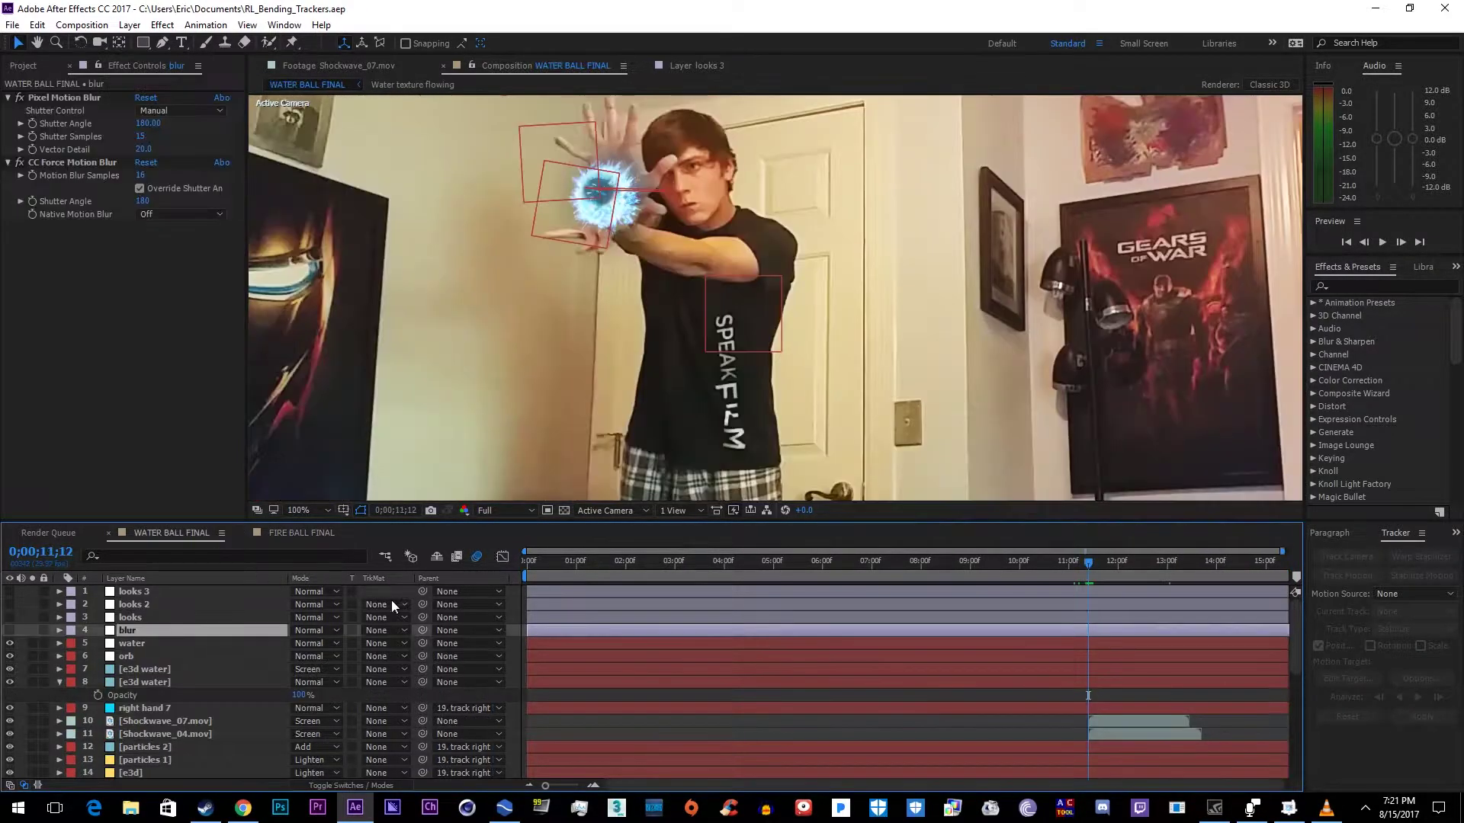
drag(9, 642, 9, 656)
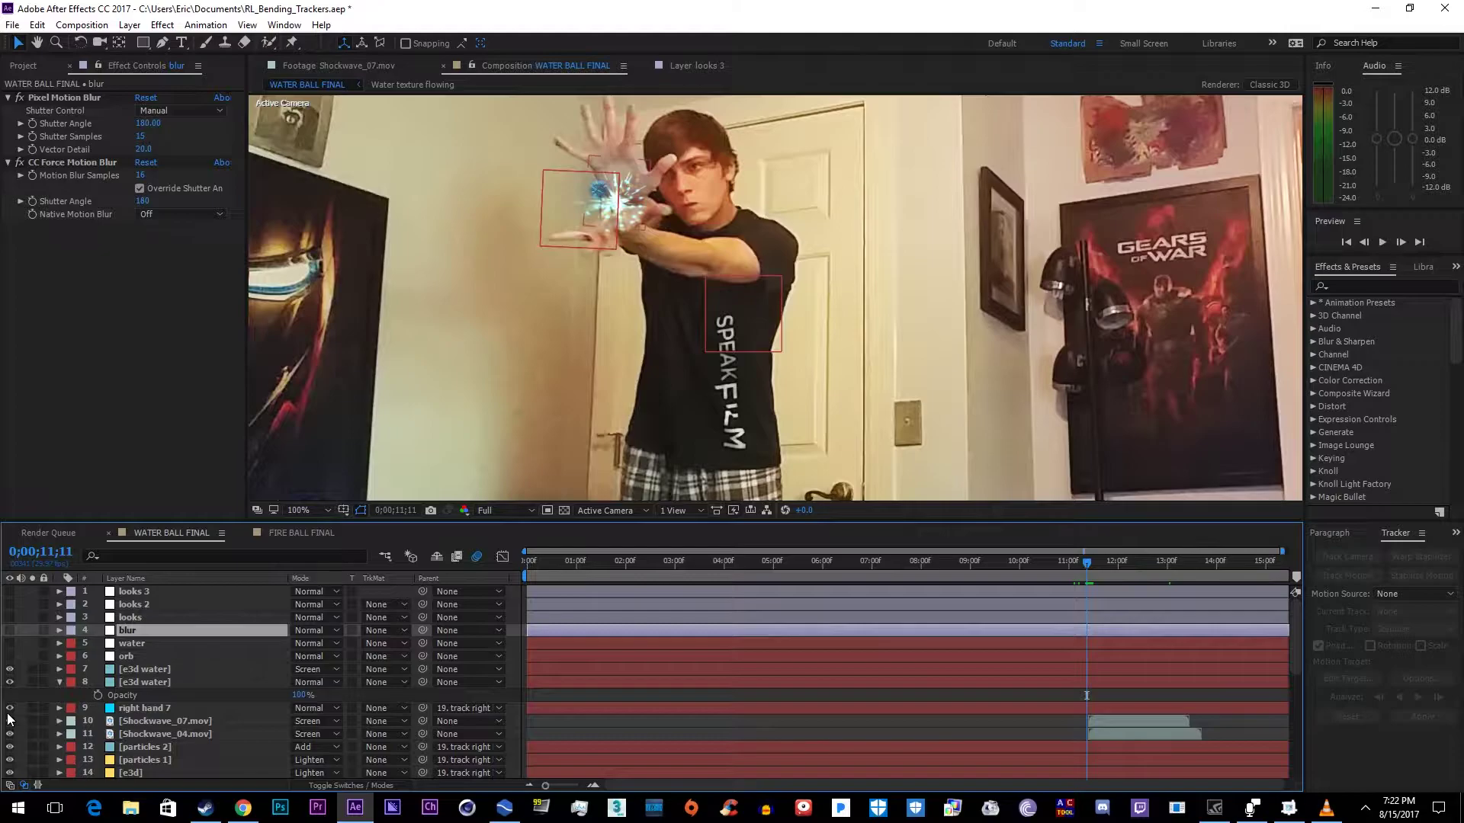
drag(9, 720, 10, 759)
scroll(1098, 591, down, 3)
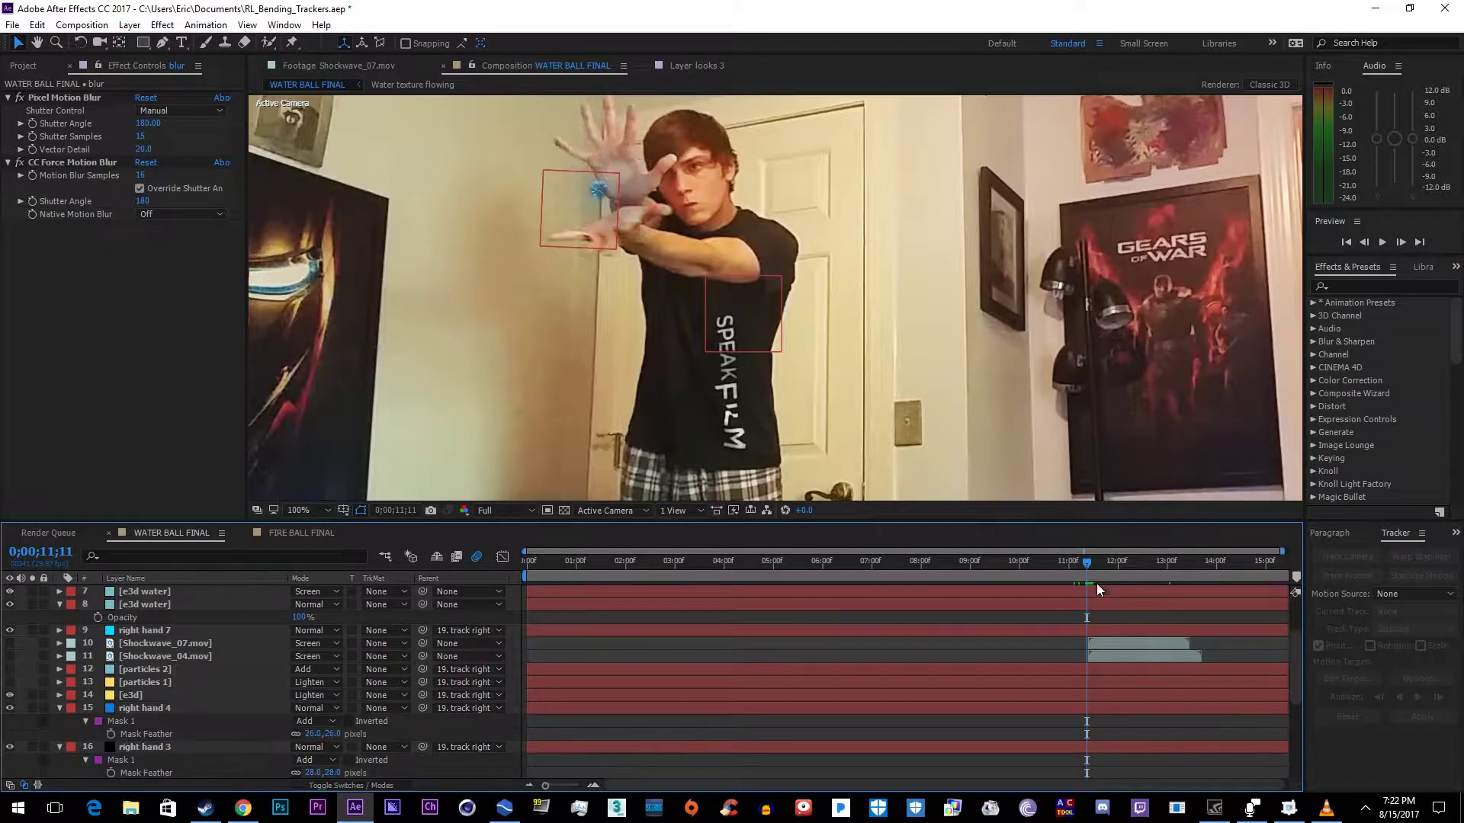
- Step frame by frame around 0;00;11;11 to find where the water ball first appears, and check its frame number
drag(1086, 568, 1090, 568)
key(Page_Up)
key(Page_Up)
key(Page_Up)
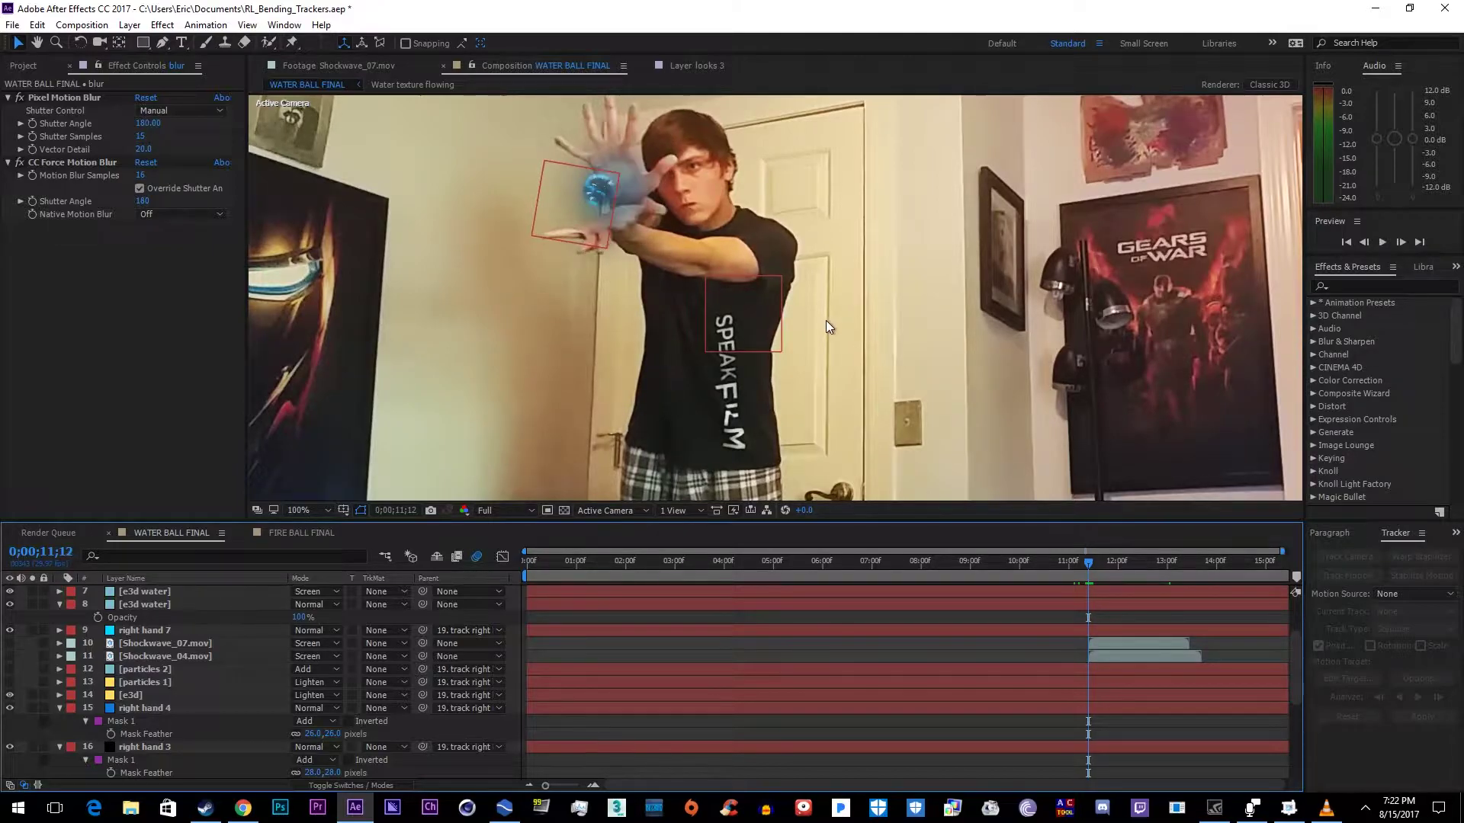
key(Page_Down)
key(Page_Down)
key(Page_Down)
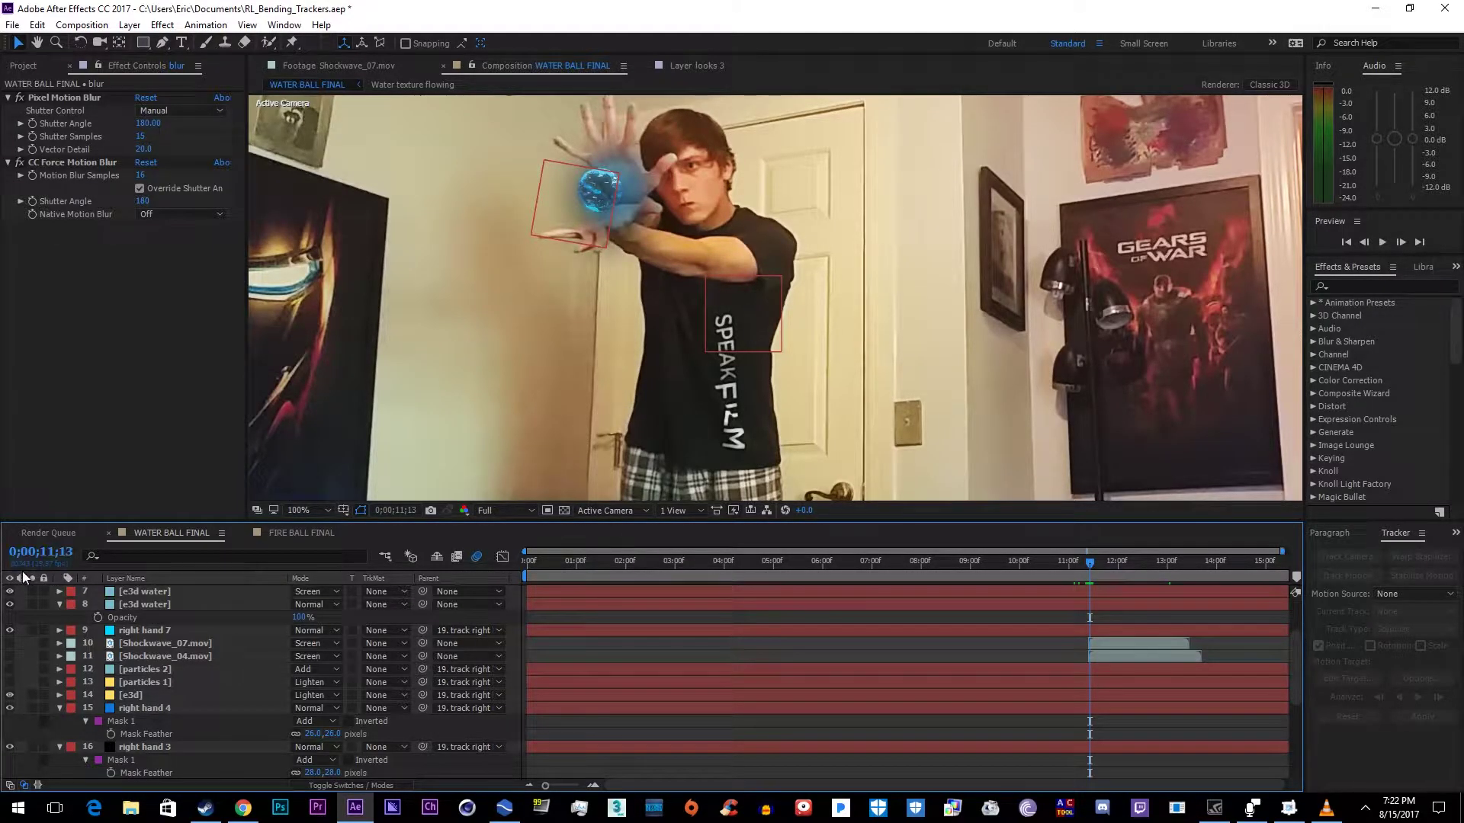
click(20, 564)
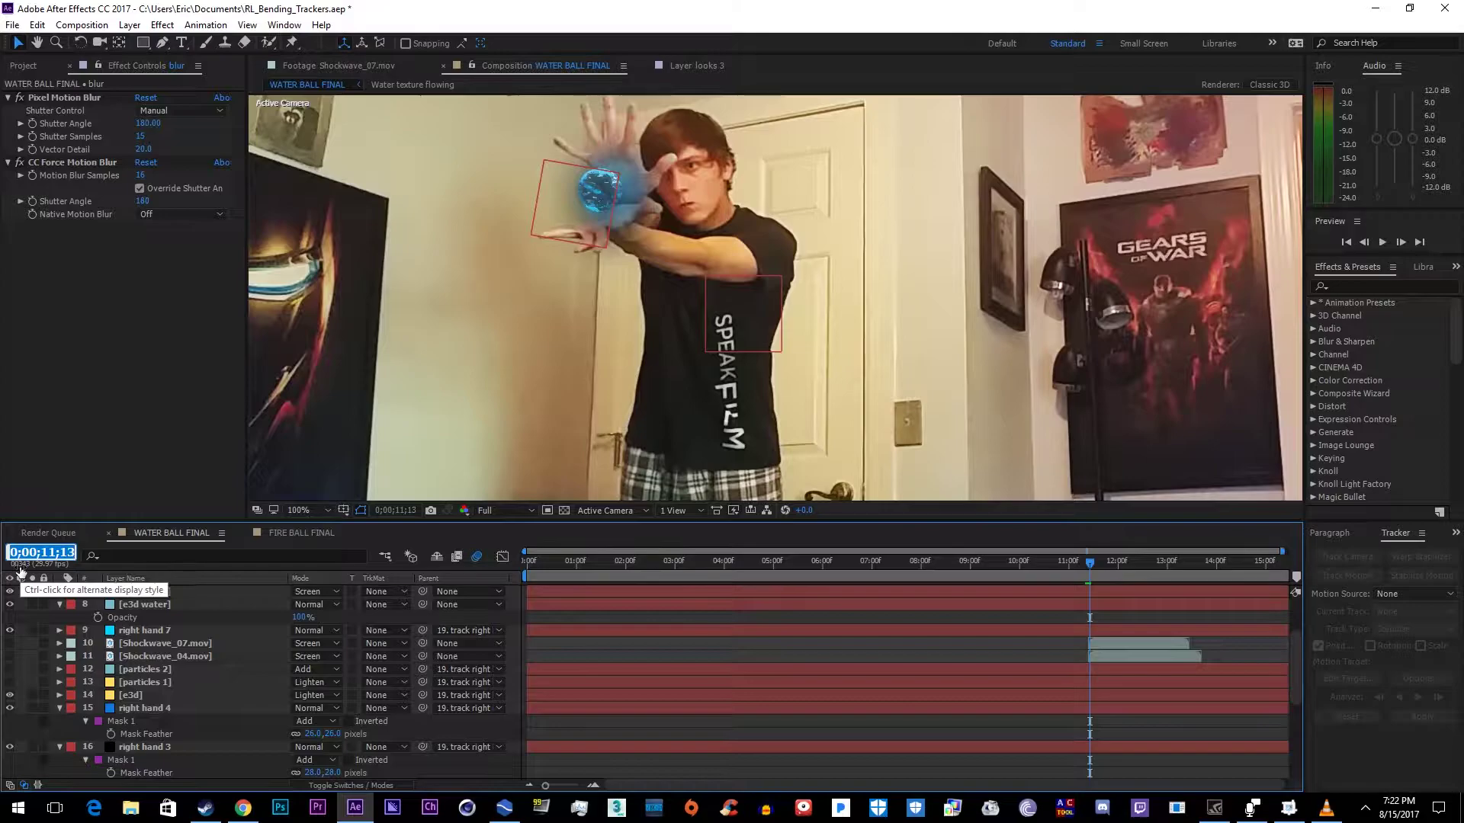
click(1088, 569)
key(Page_Up)
key(Page_Up)
key(Page_Up)
key(Page_Down)
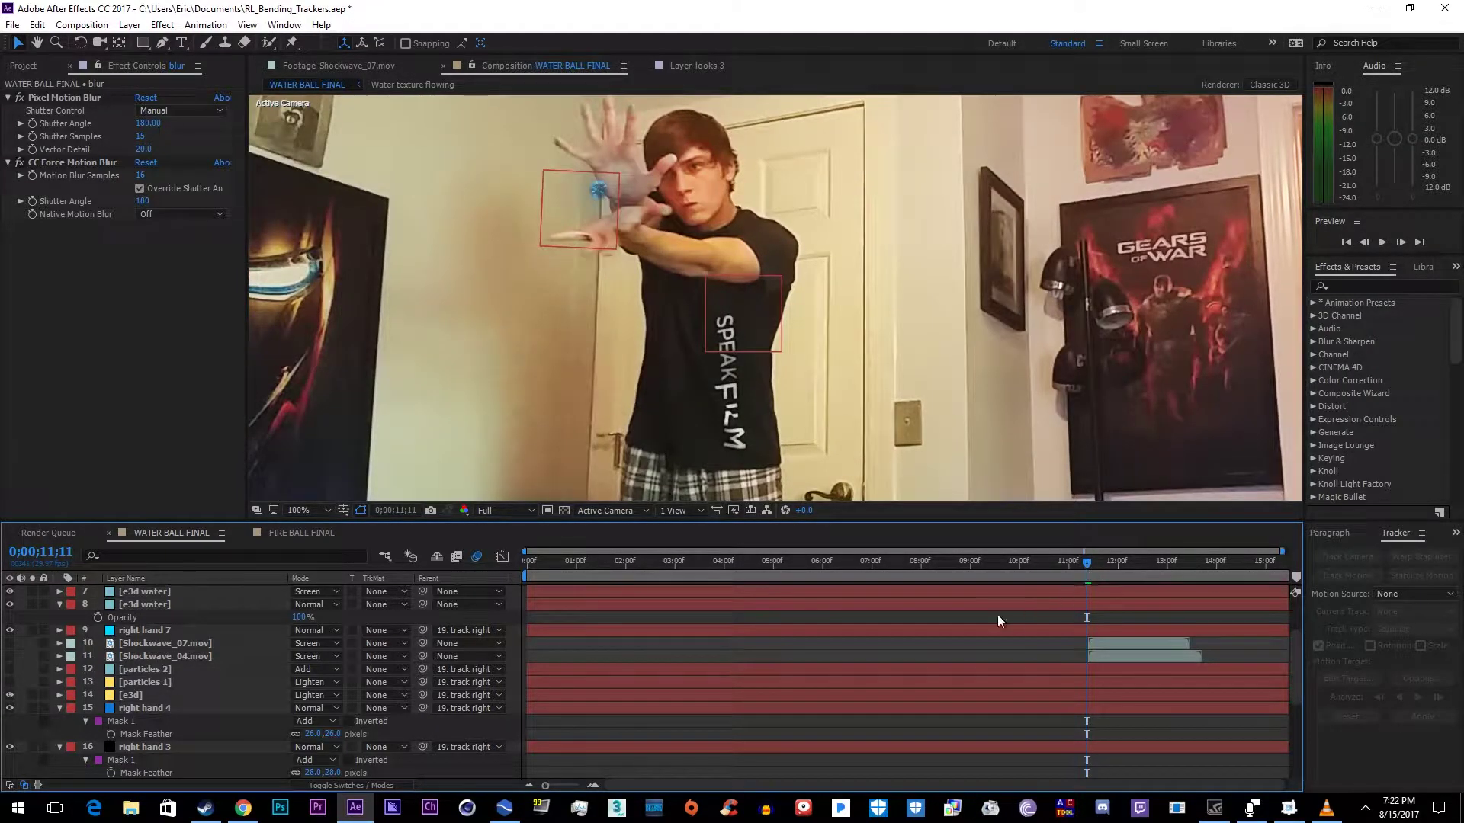
key(Page_Up)
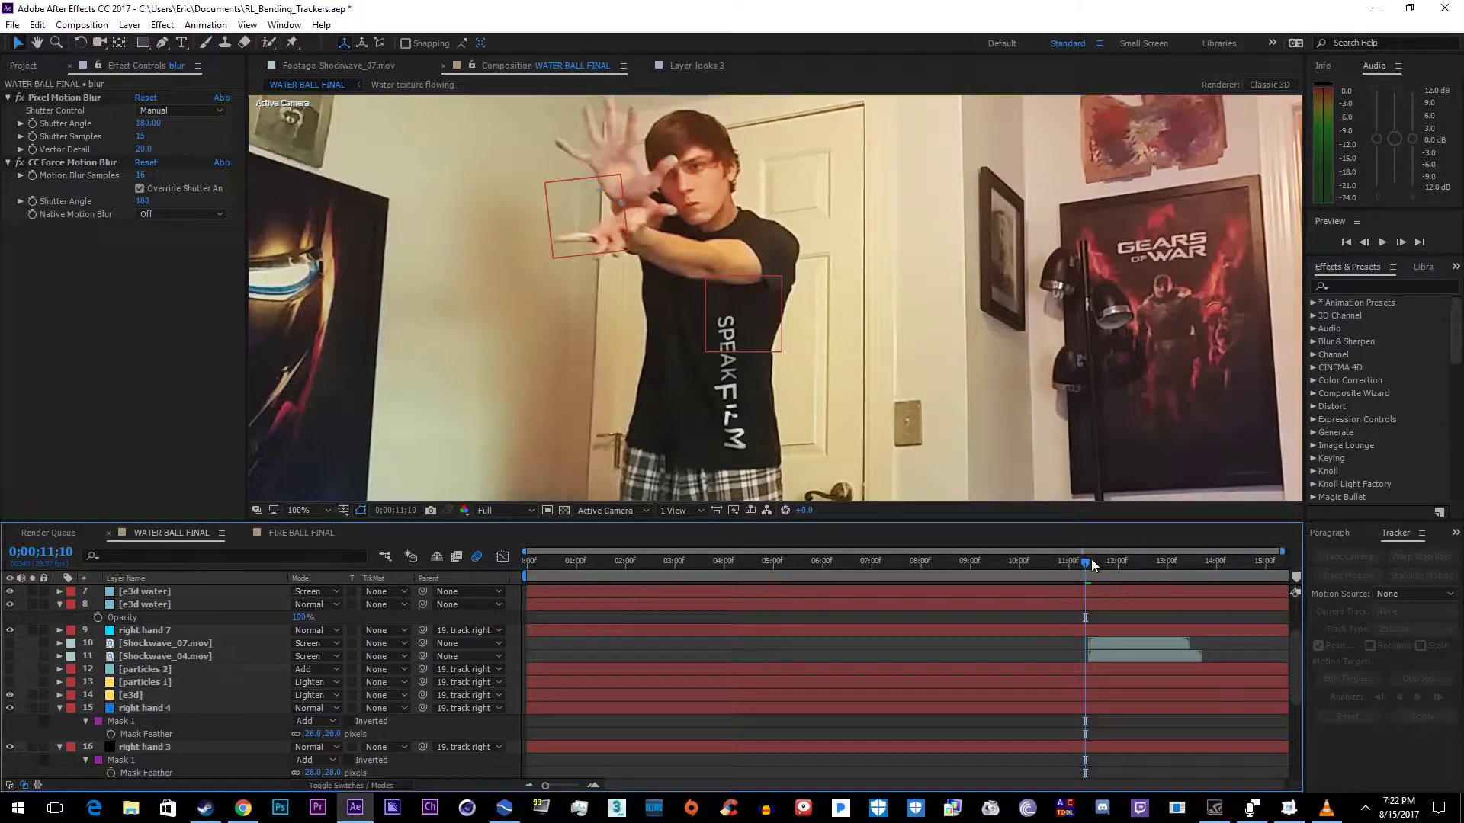
- Scrub to the point where the water blast leaves the hand and set the current time to 0;00;13;16
drag(1092, 562, 1186, 565)
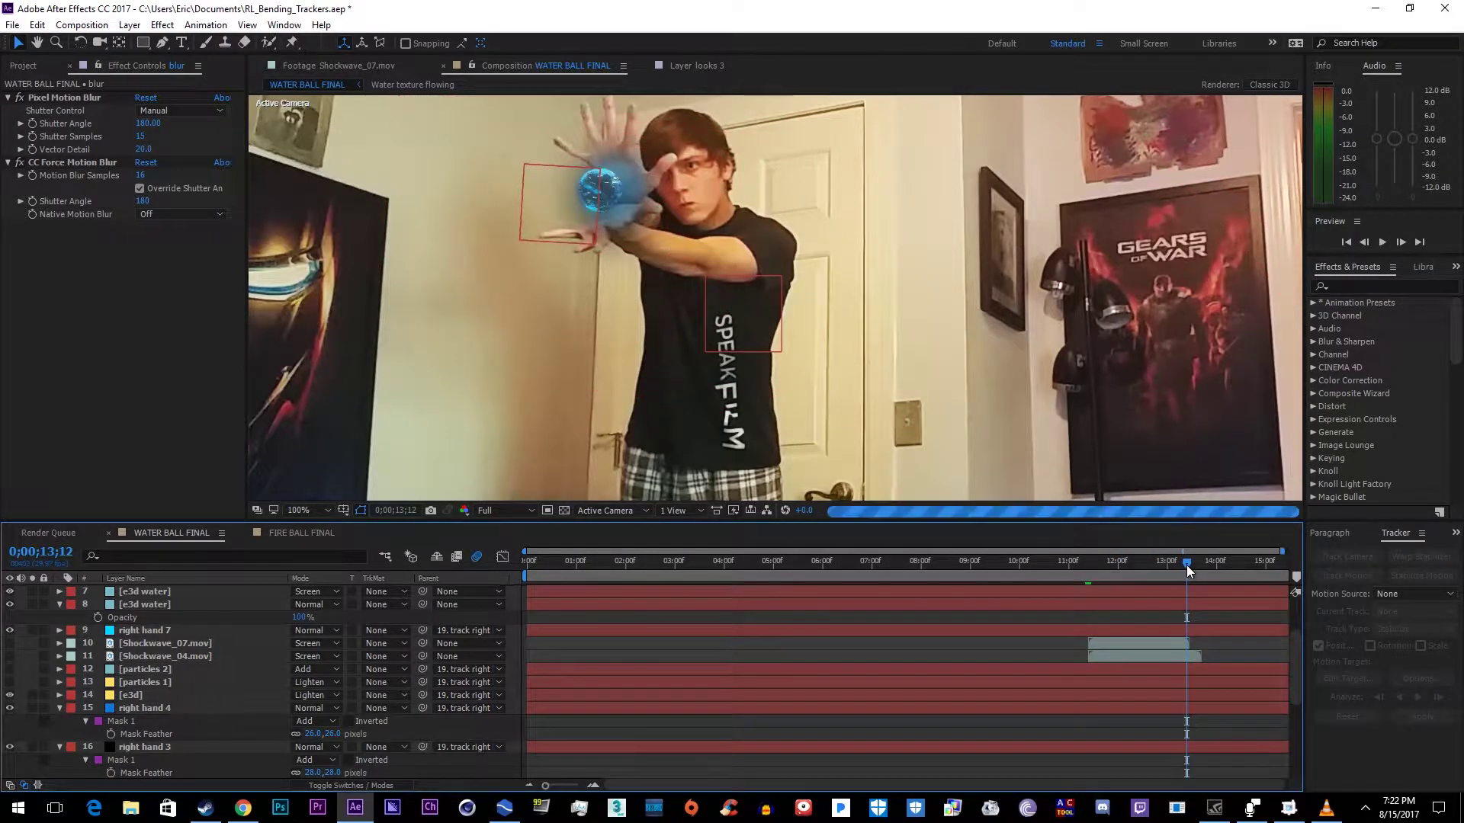
key(Page_Down)
key(Page_Down)
key(Page_Down)
key(Page_Down)
key(Page_Down)
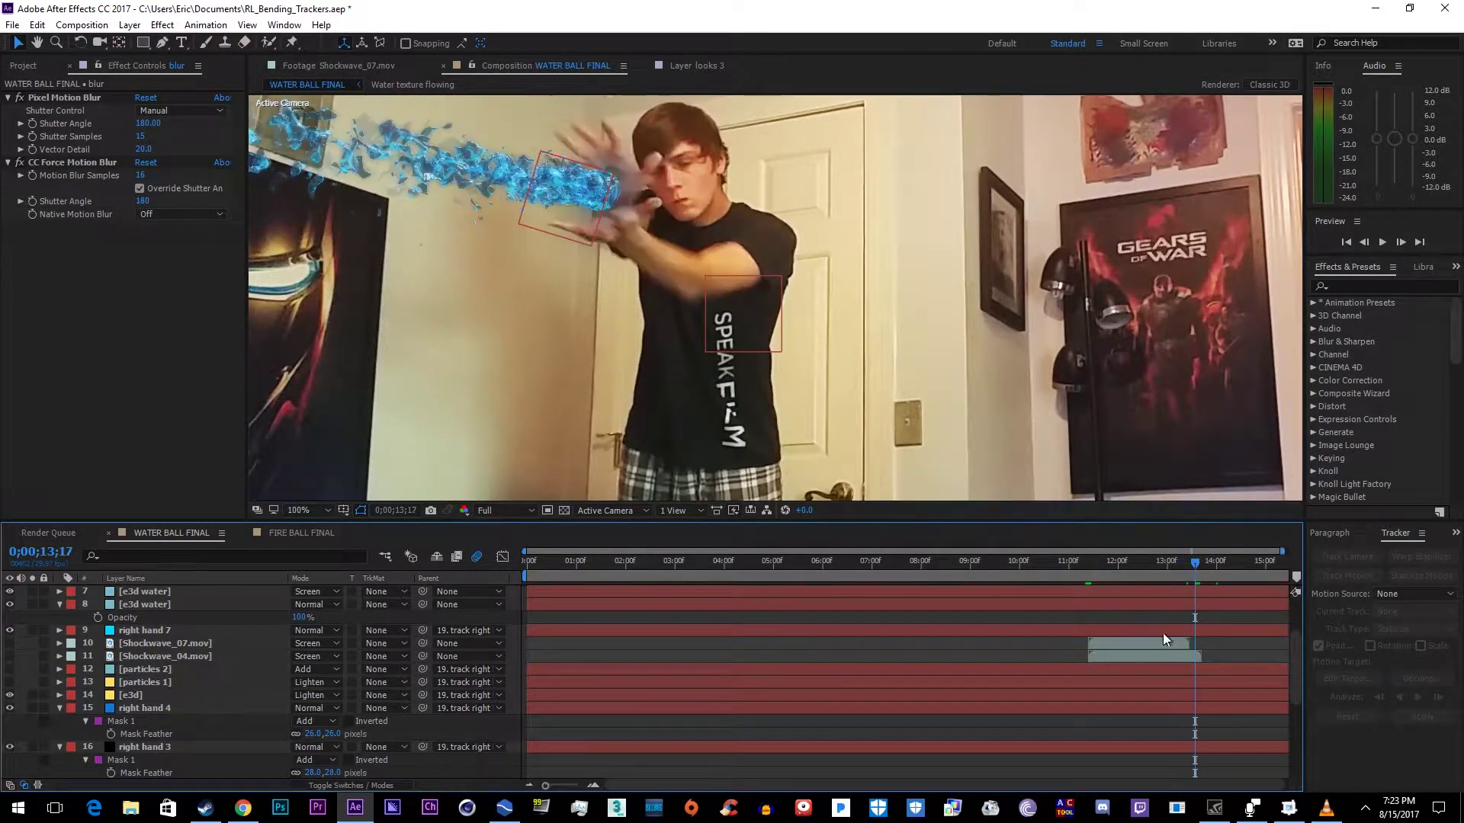
click(27, 566)
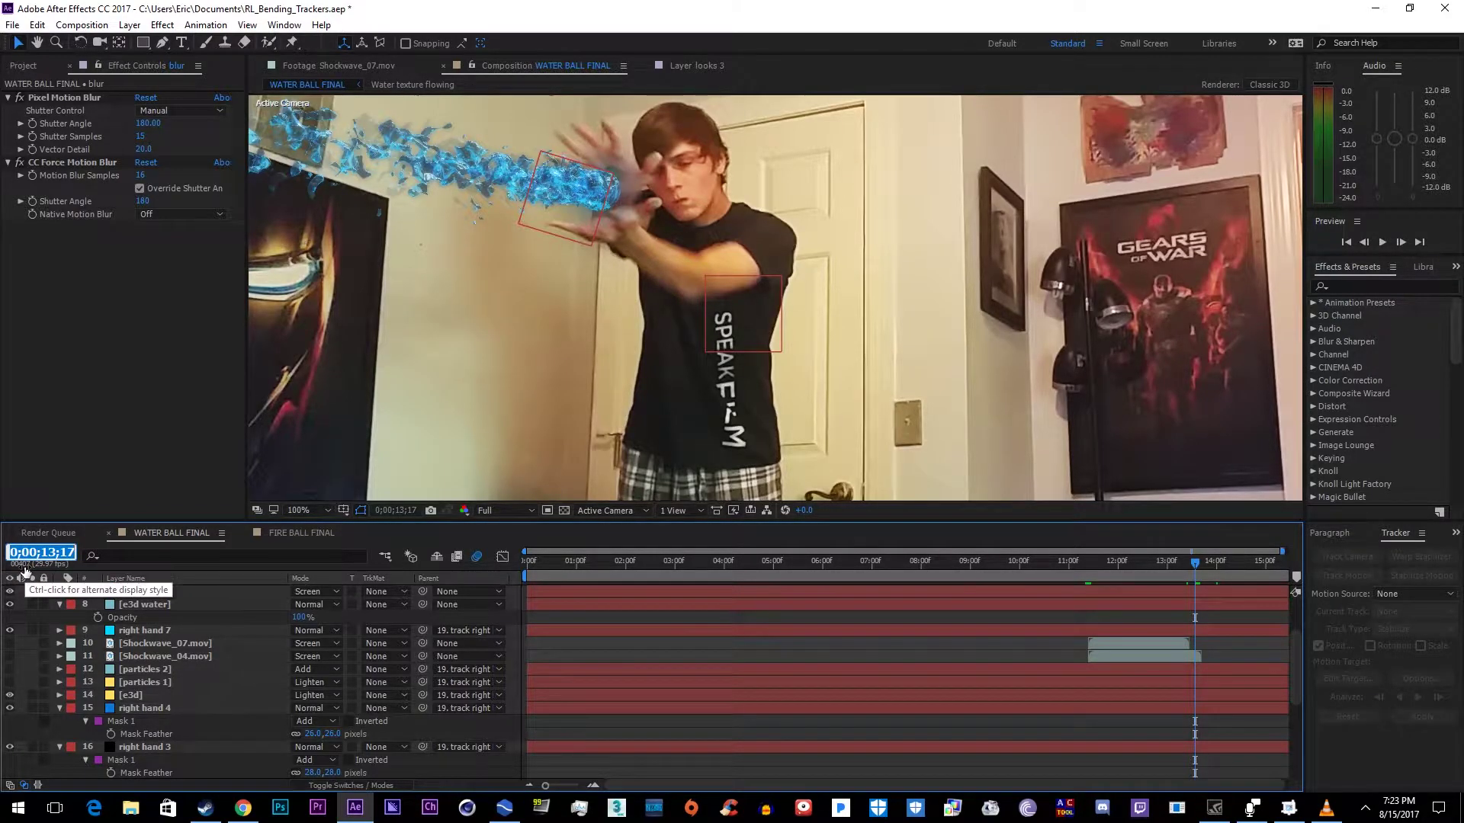
text(1316)
key(Return)
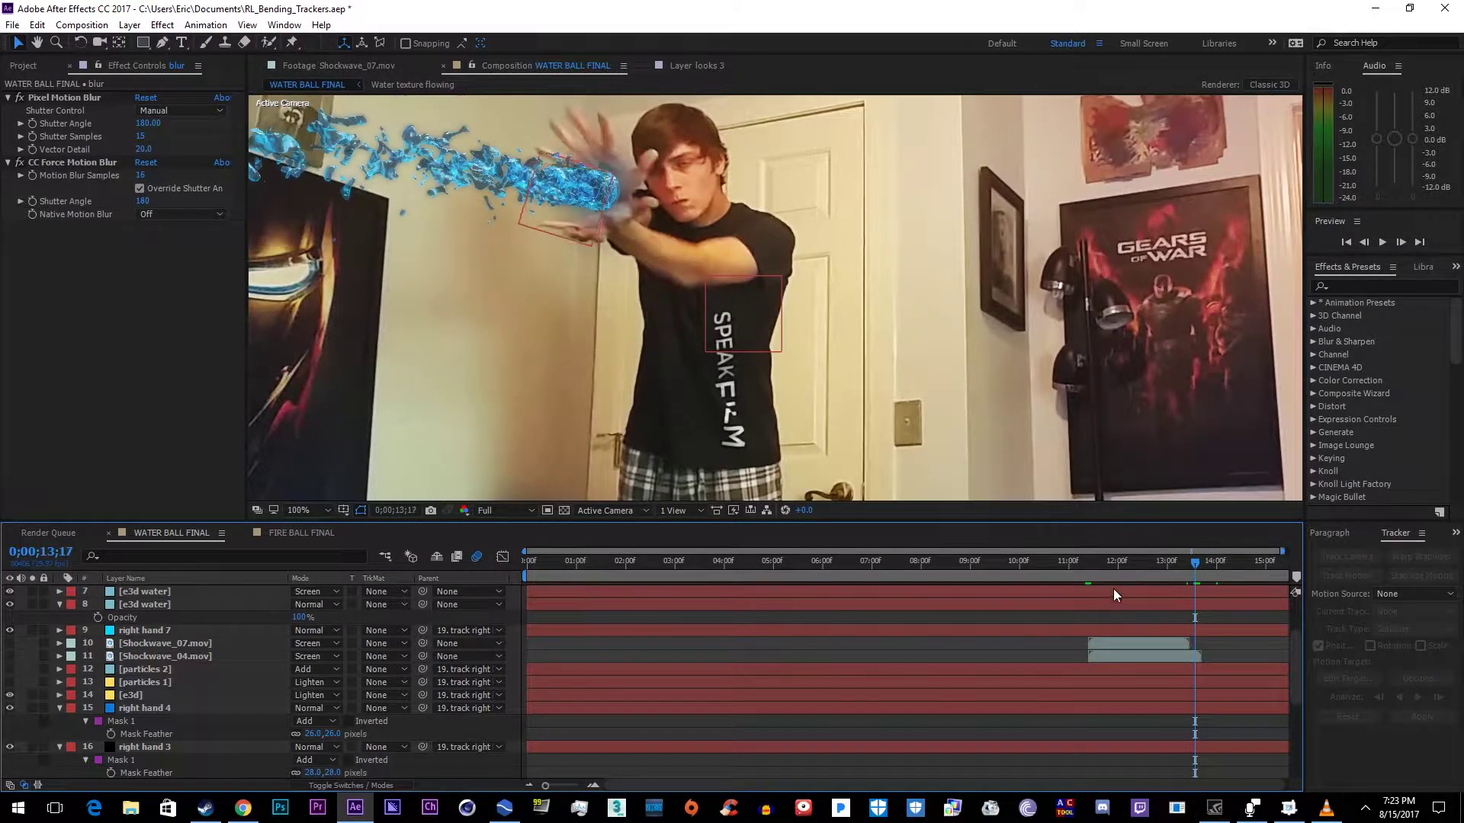
- Open Calculator and subtract 340 from 407 to get the effect's frame duration
click(1287, 810)
click(1286, 810)
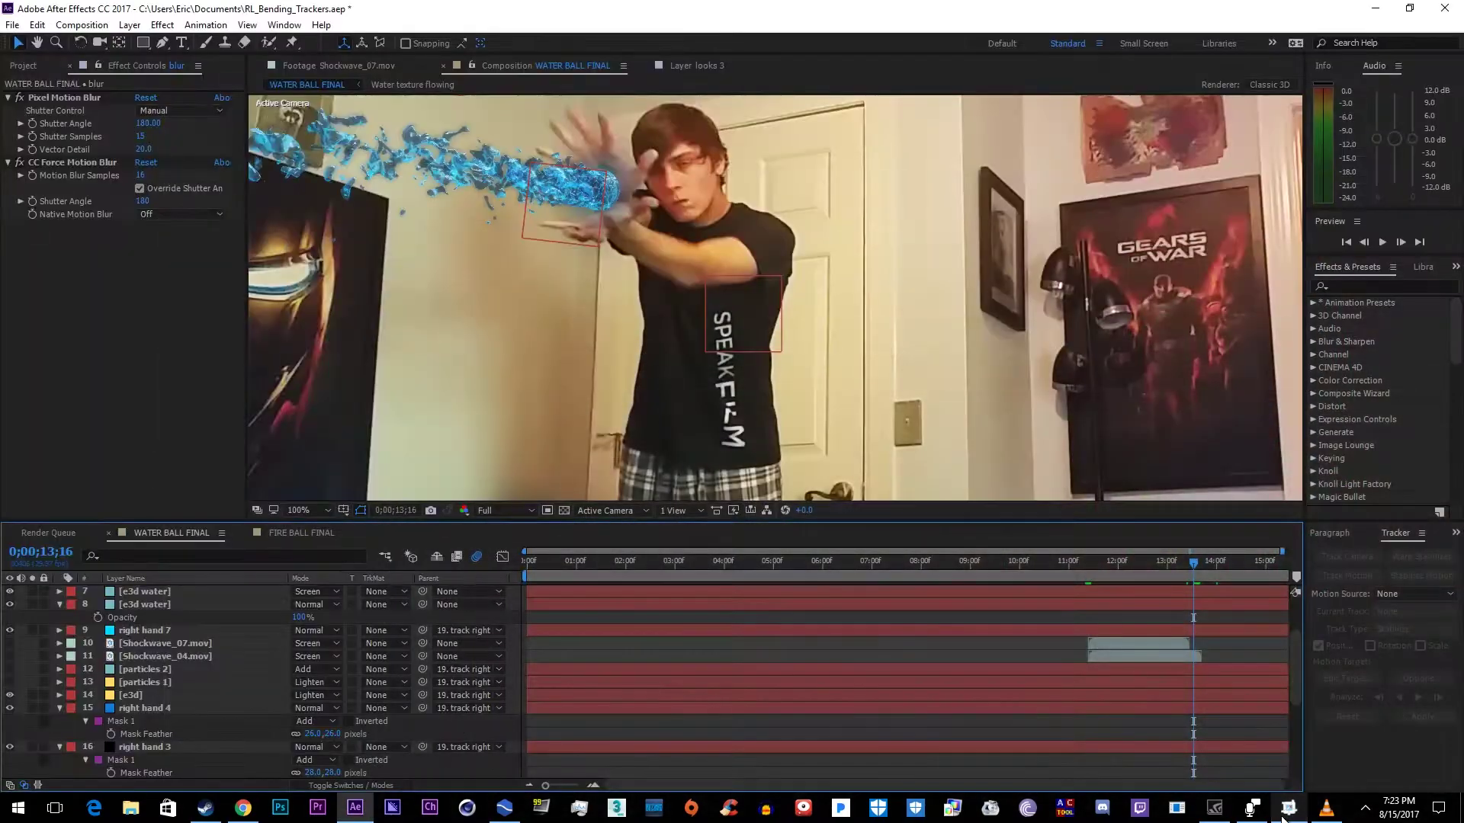
click(17, 809)
text(calc)
key(Return)
click(517, 504)
click(695, 543)
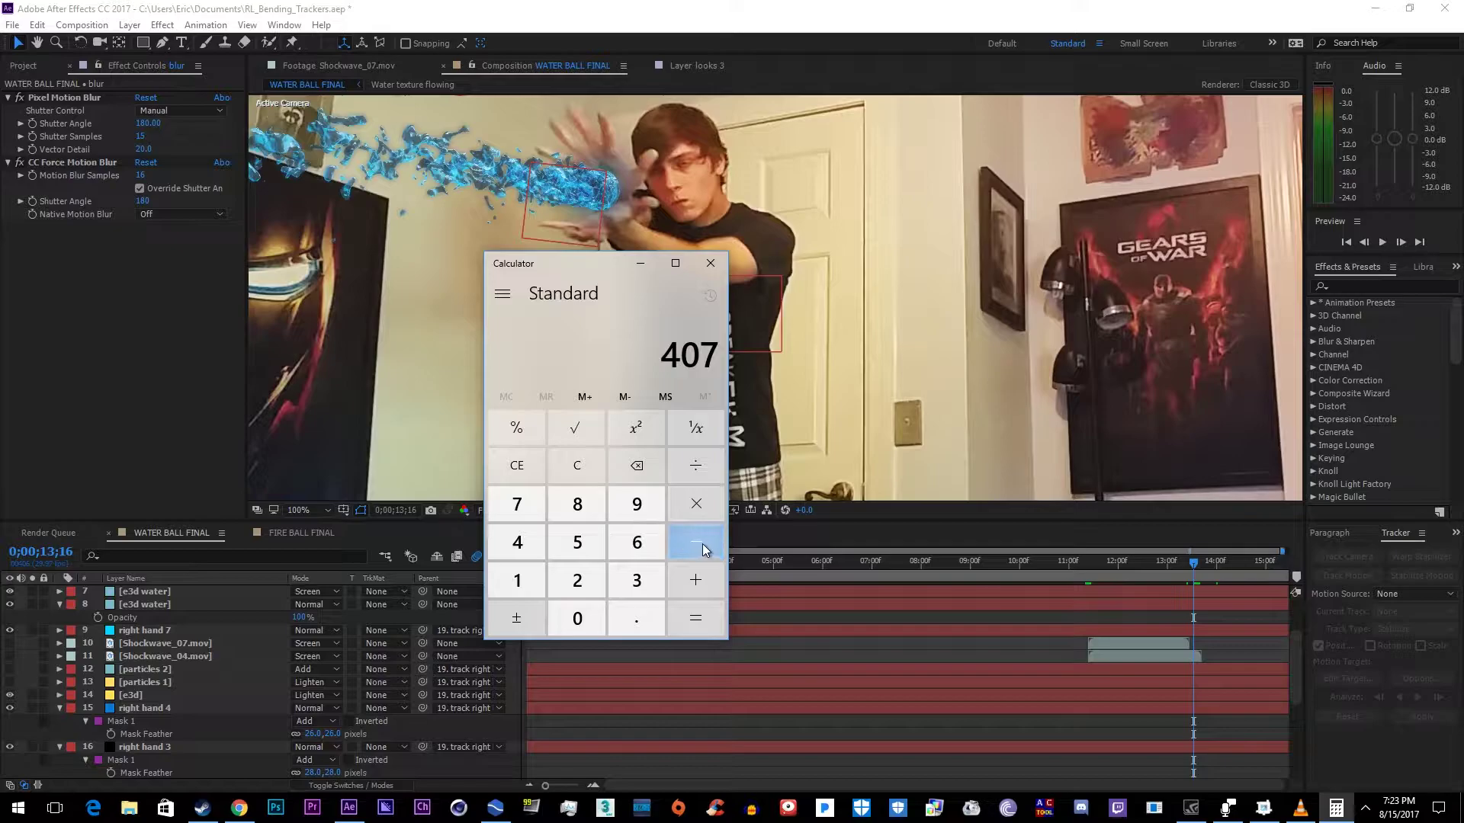
click(637, 580)
click(517, 542)
click(577, 618)
click(696, 618)
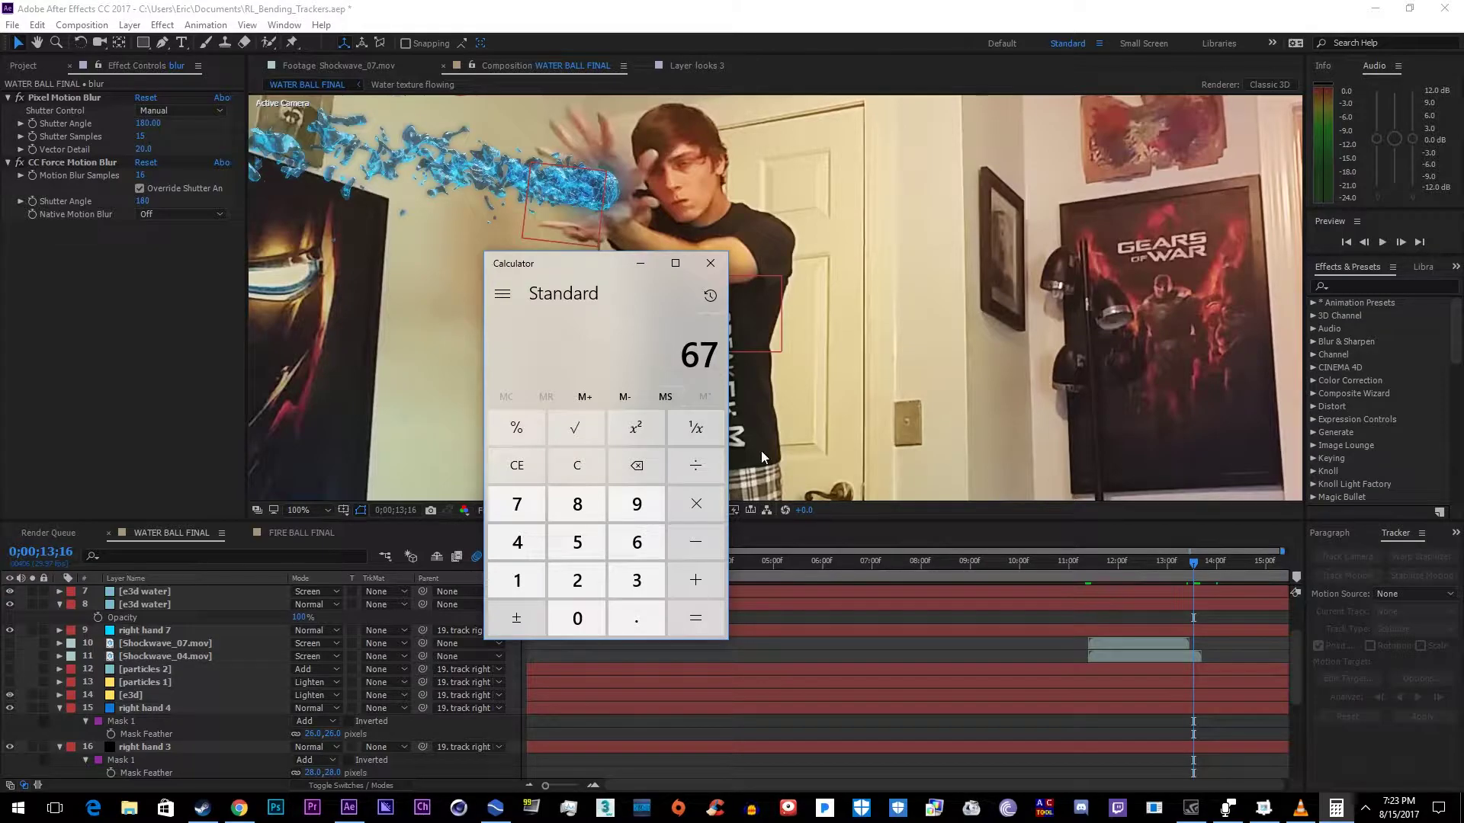
- Switch to RealFlow, scrub through the WaterFall simulation and stop at frame 67
click(495, 810)
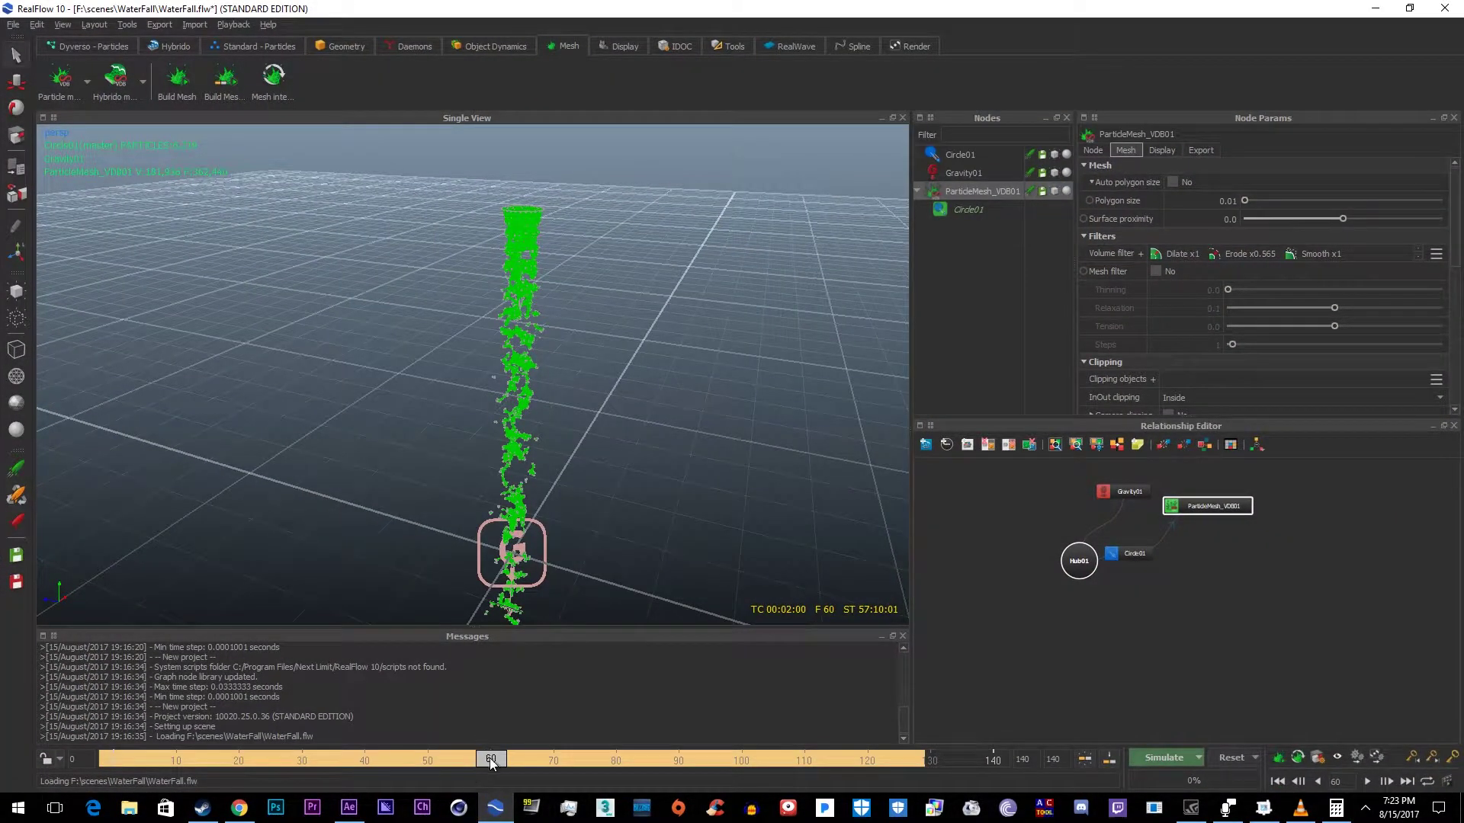
drag(488, 762, 304, 761)
drag(414, 459, 375, 459)
drag(295, 762, 909, 762)
drag(651, 753, 571, 761)
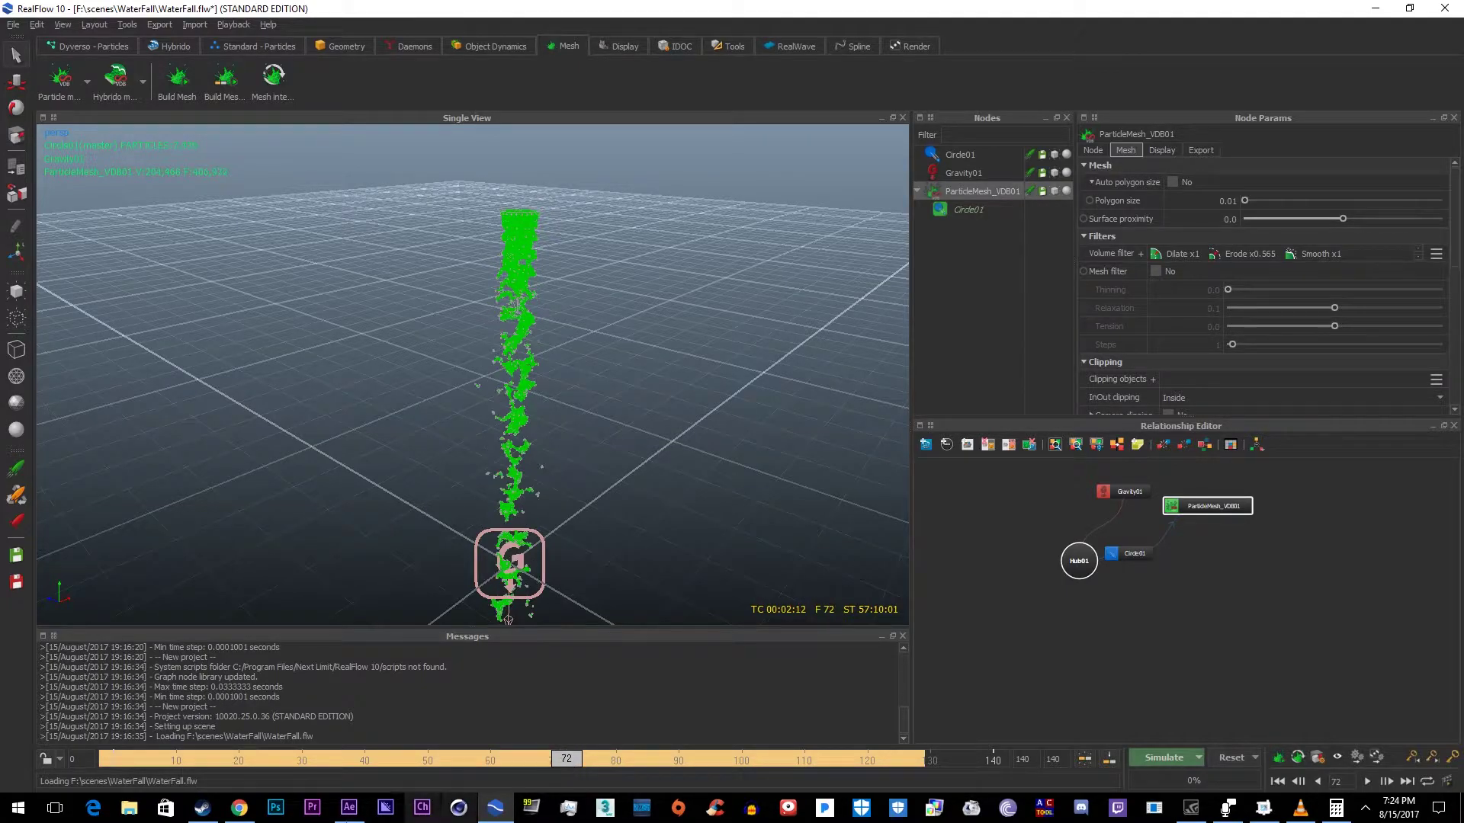
click(1336, 809)
click(1338, 813)
drag(567, 761, 535, 768)
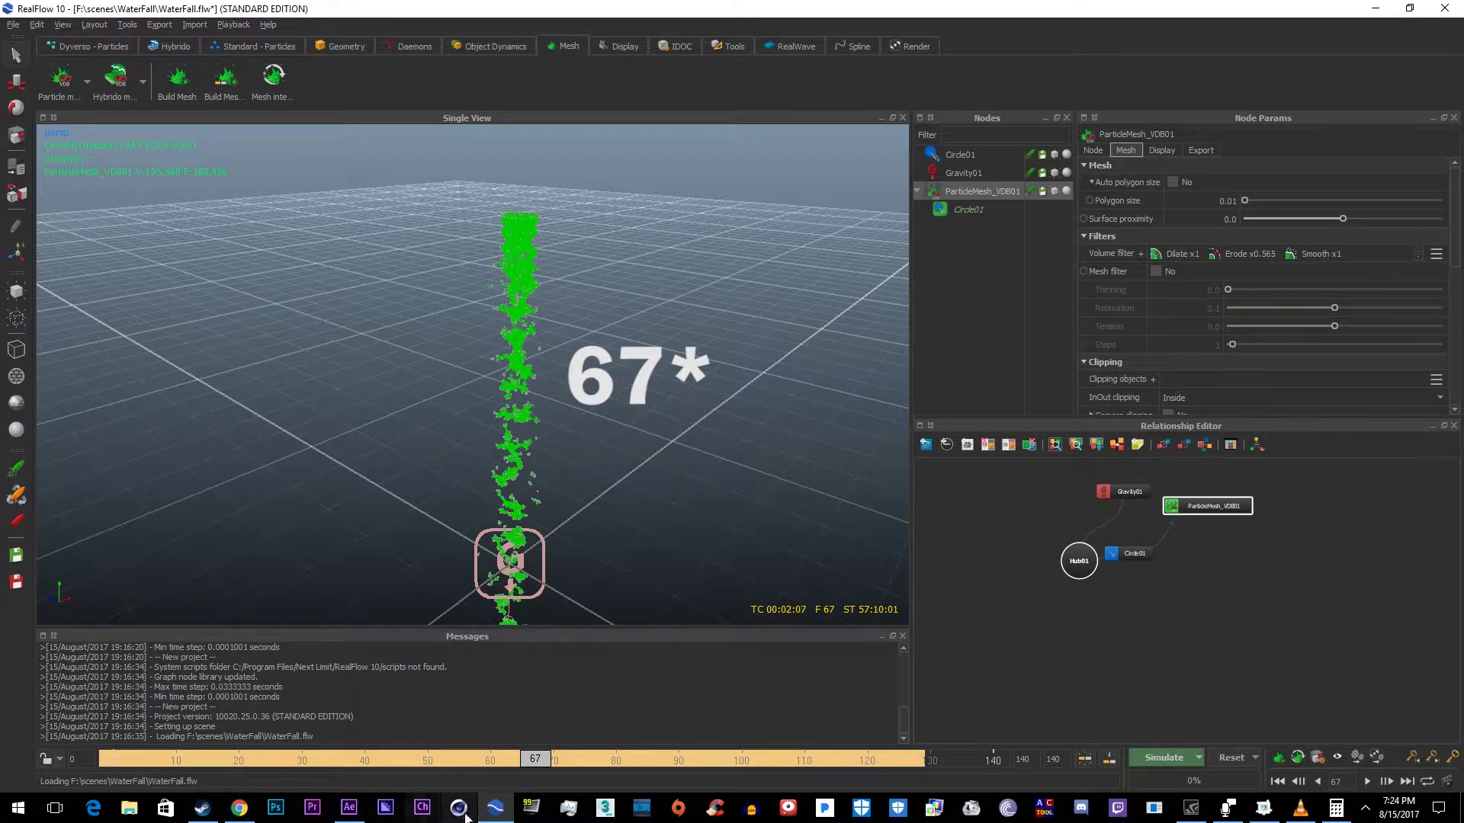
- Switch to After Effects and preview the water effect in WATER BALL FINAL from 0;00;09;25
click(349, 808)
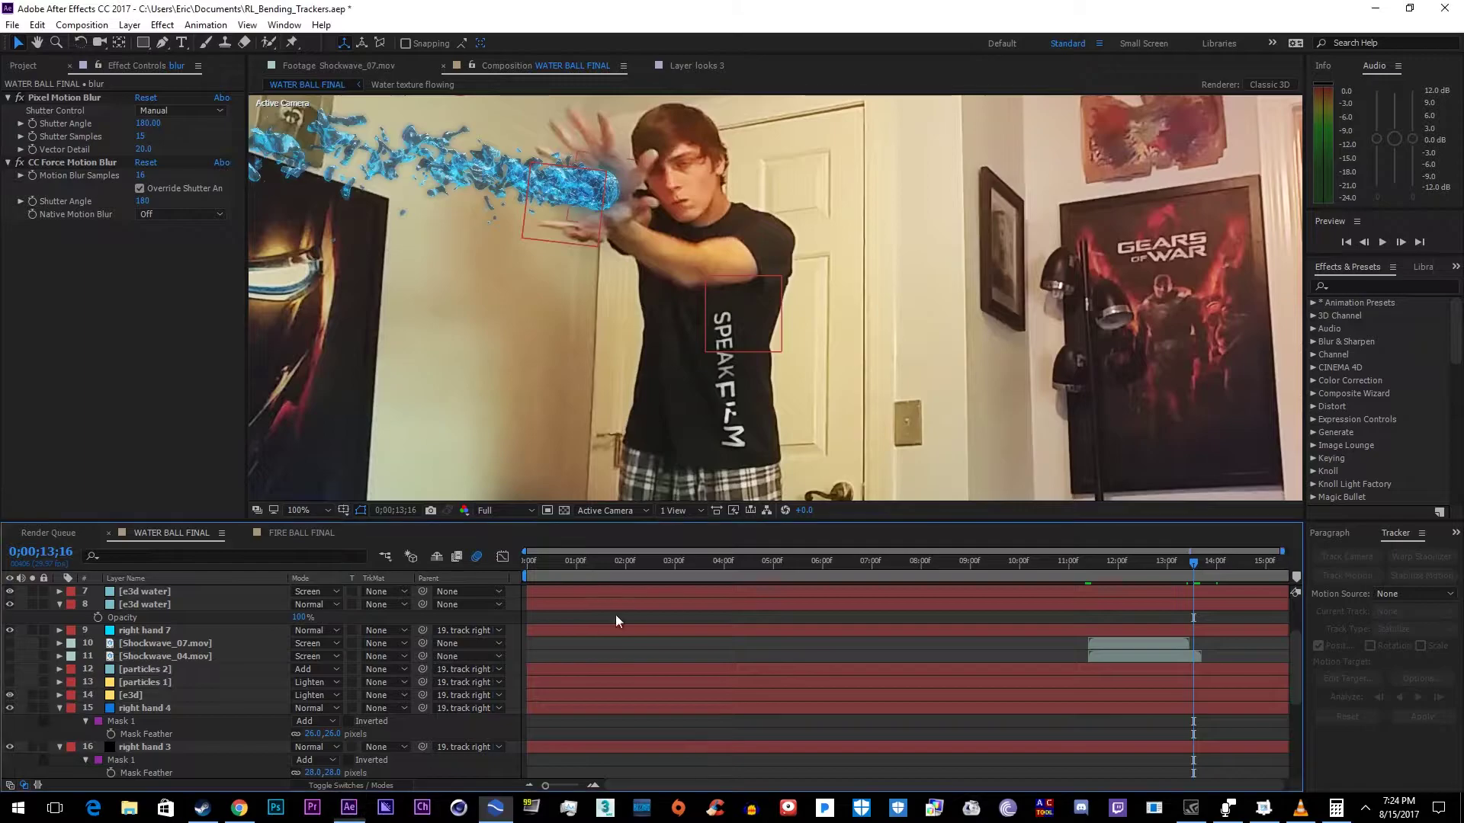
click(1012, 570)
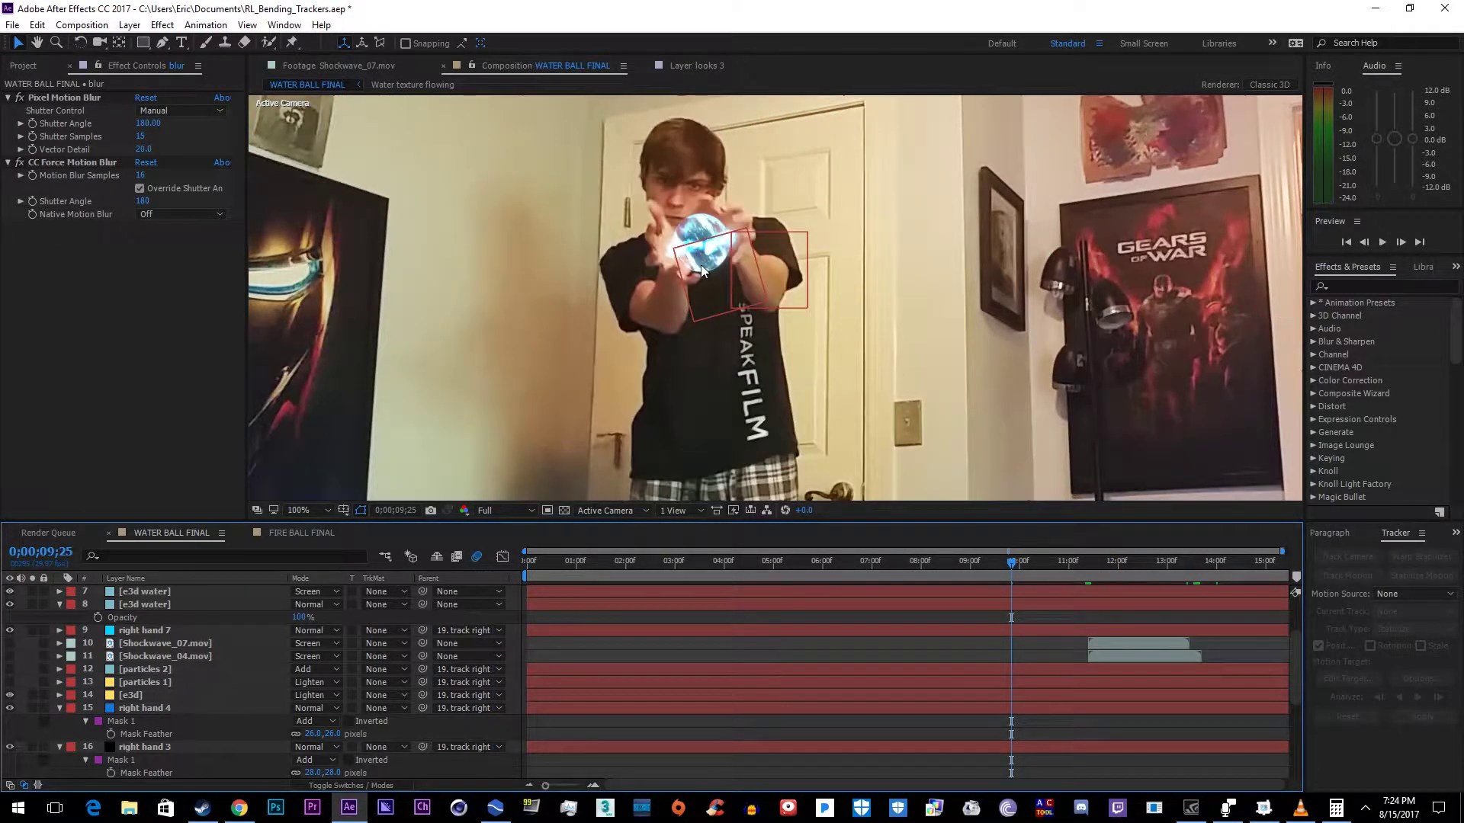
key(space)
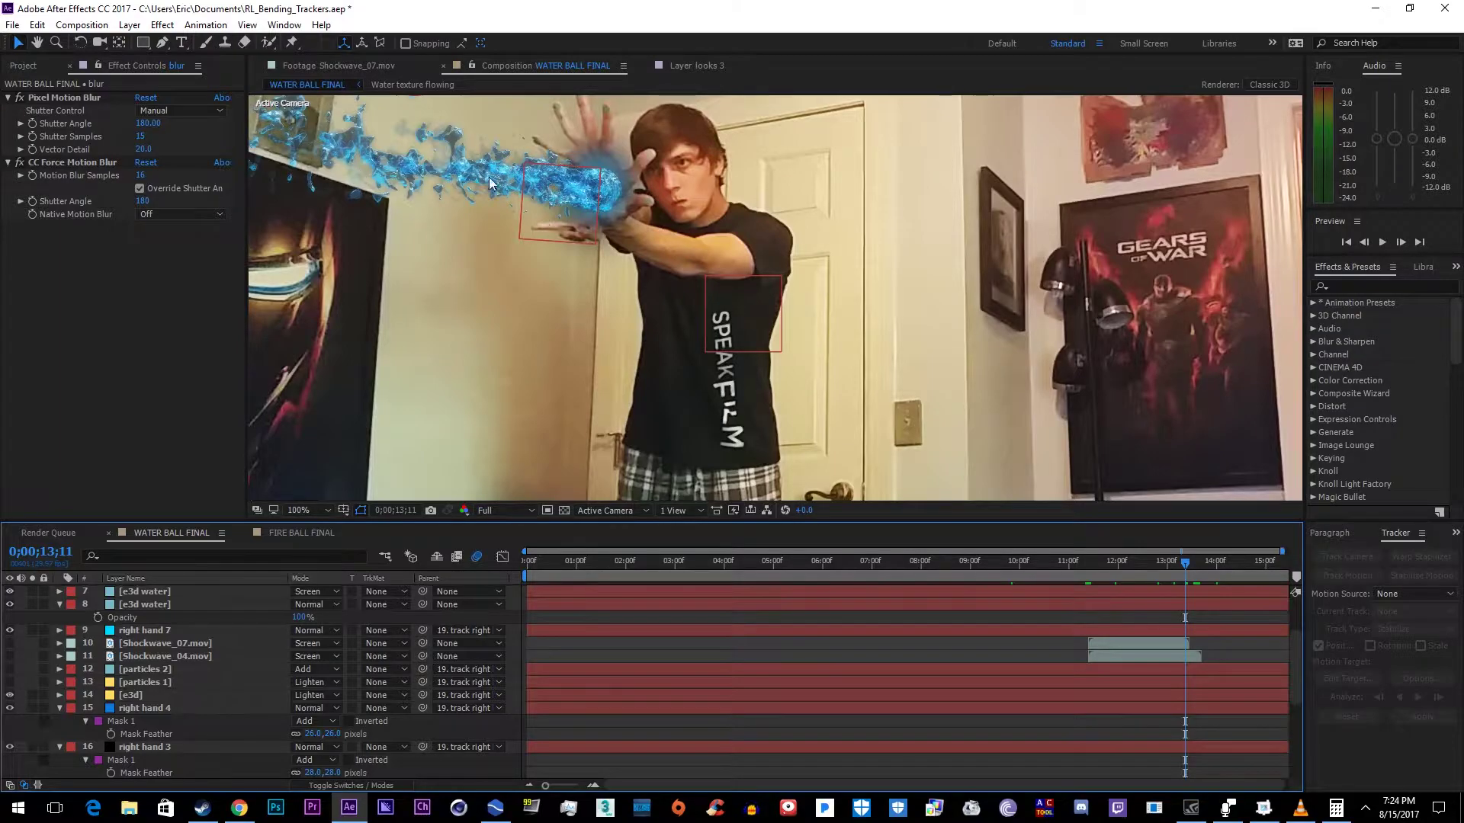
- Switch back to RealFlow and inspect the water mesh at frame 67 from several angles
click(495, 808)
drag(614, 606, 526, 762)
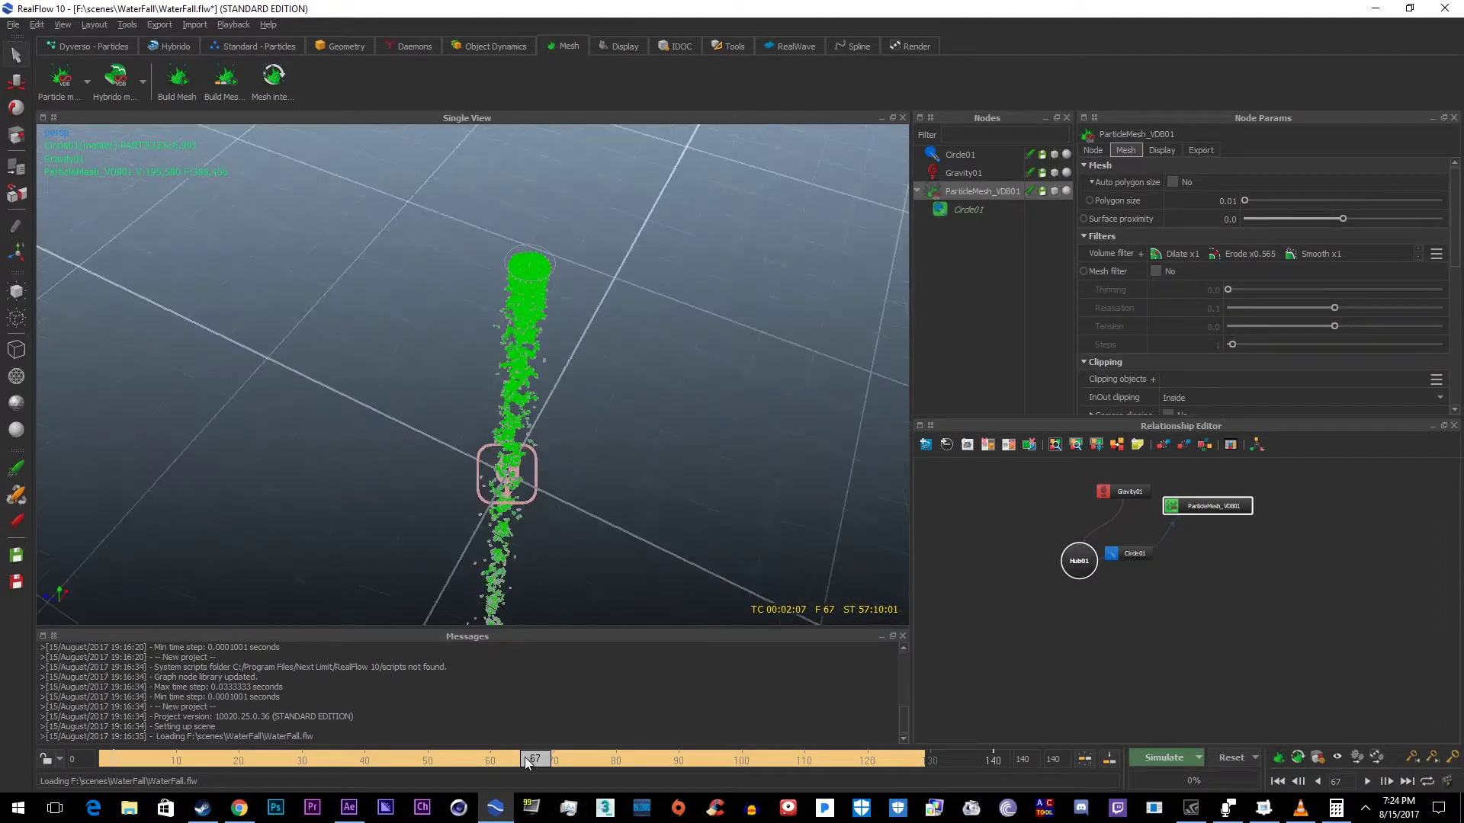
drag(634, 363, 877, 223)
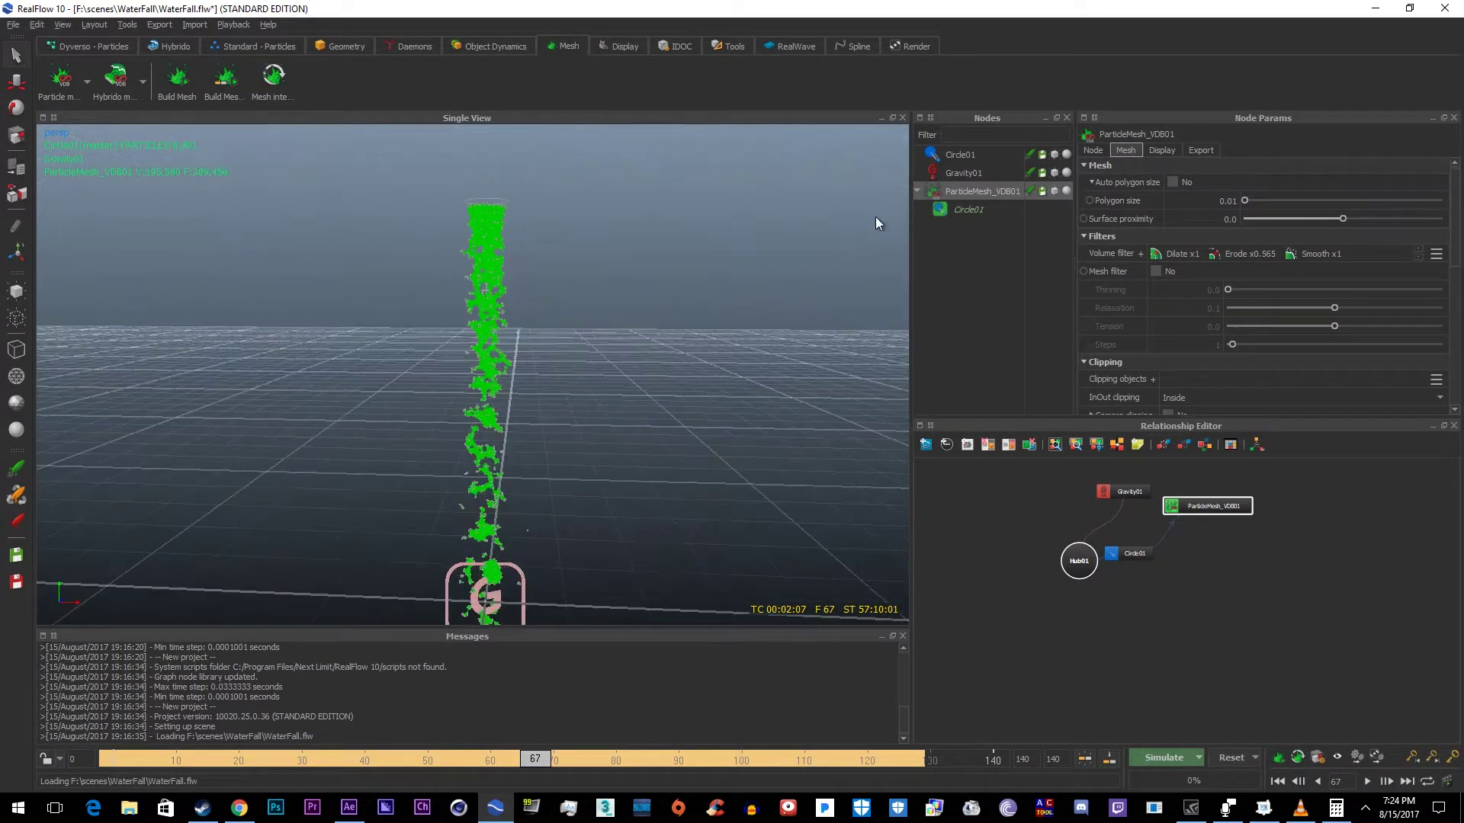
- Review the Gravity01 daemon settings, the ParticleMesh_VDB01 mesh settings and the detail of the water mesh
click(963, 173)
scroll(1107, 183, down, 3)
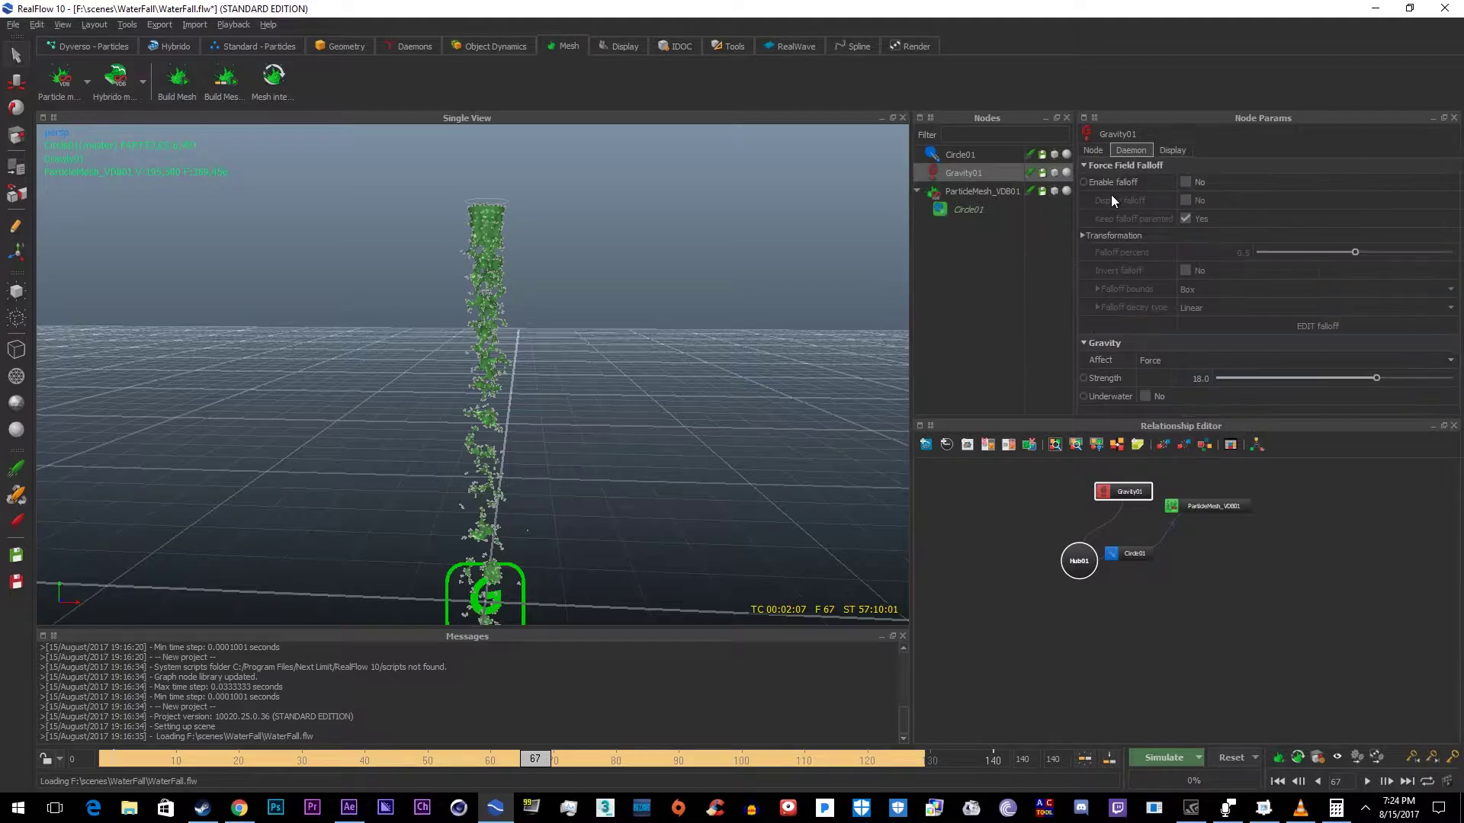
drag(566, 351, 1001, 340)
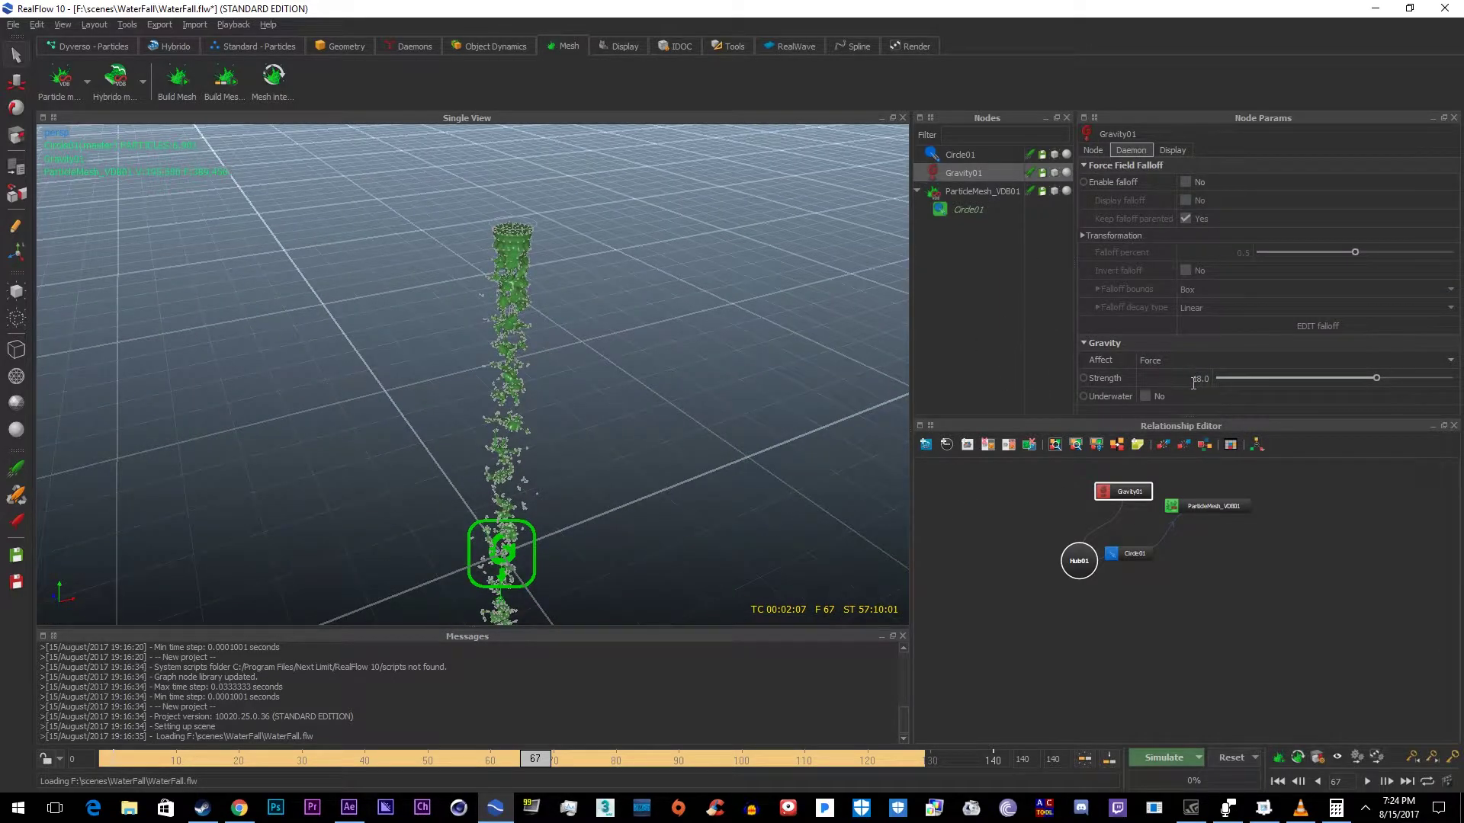
drag(735, 429, 541, 278)
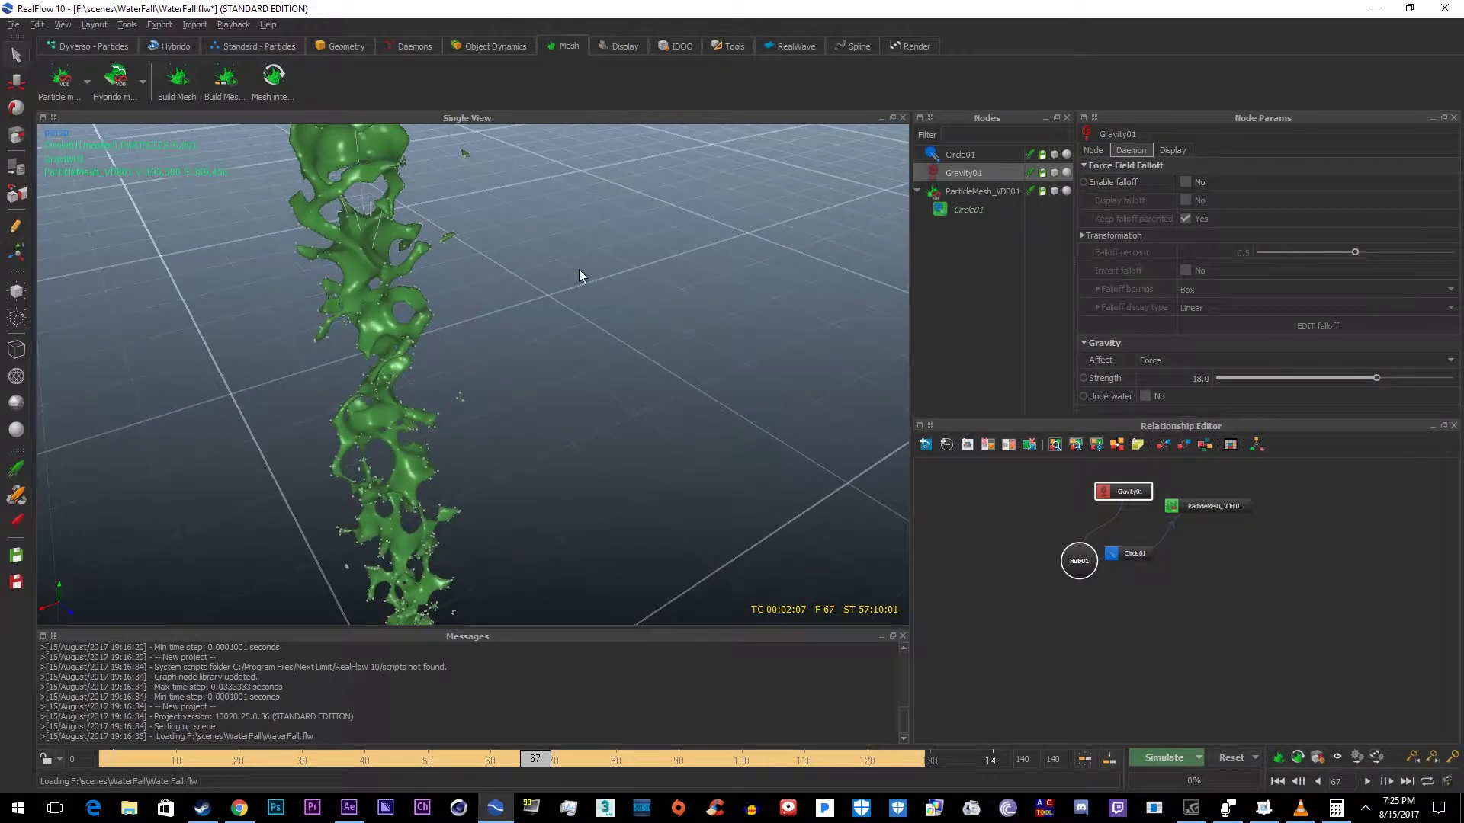
click(991, 197)
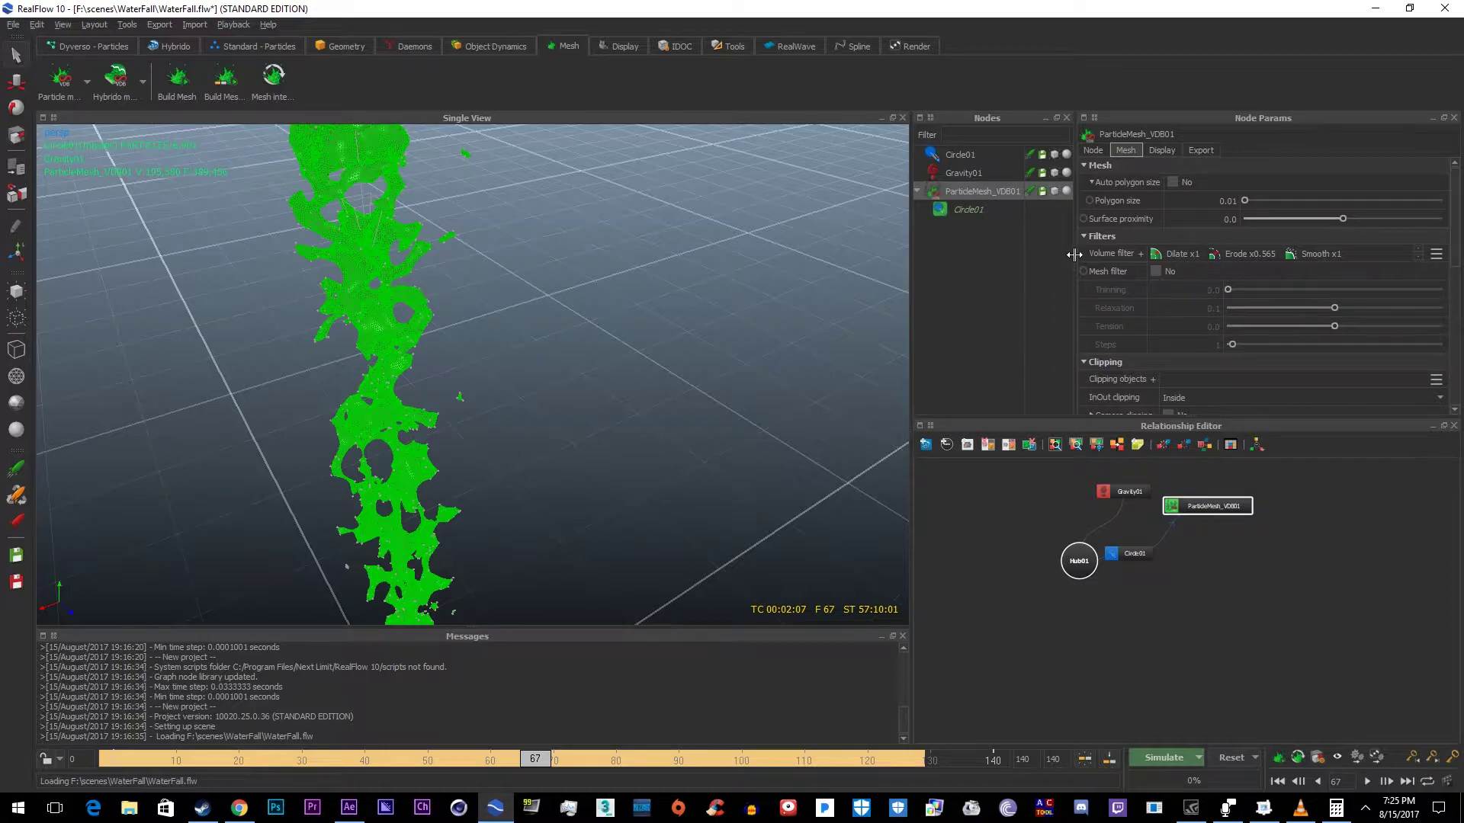
drag(502, 381, 476, 315)
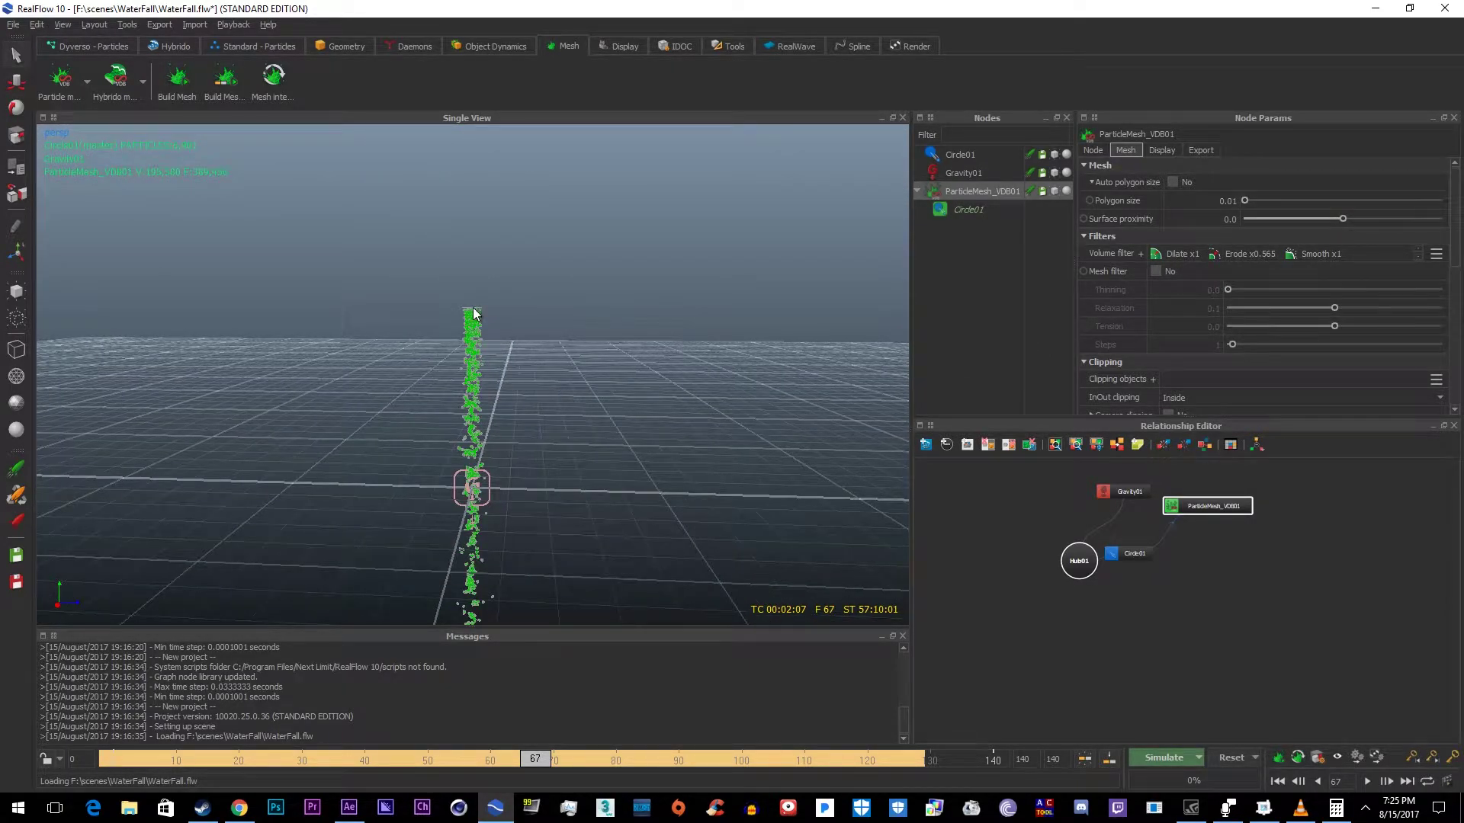
- Select the Circle01 emitter and rotate it so that it points sideways instead of straight down
click(967, 155)
key(w)
key(e)
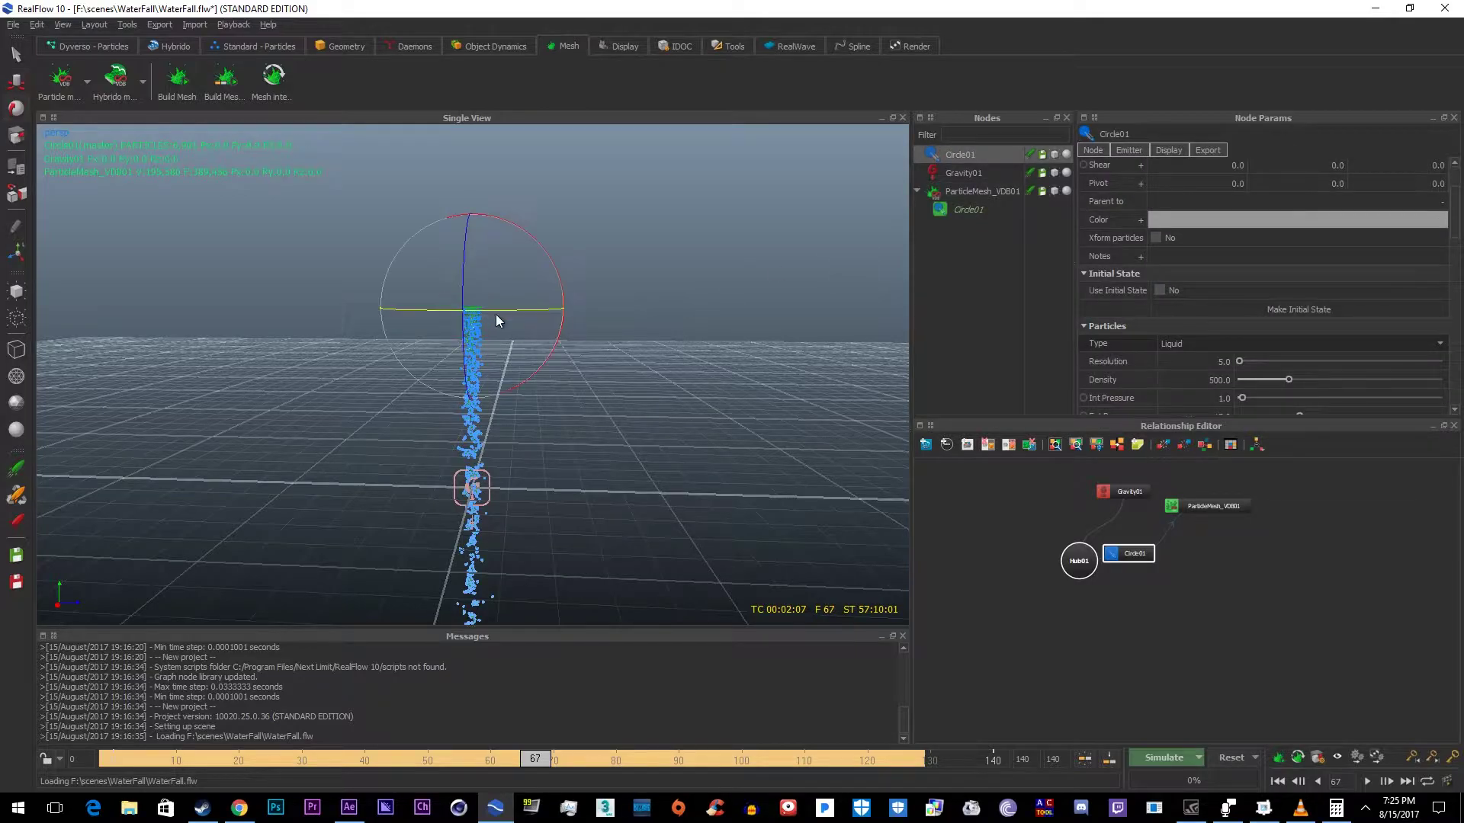
key(r)
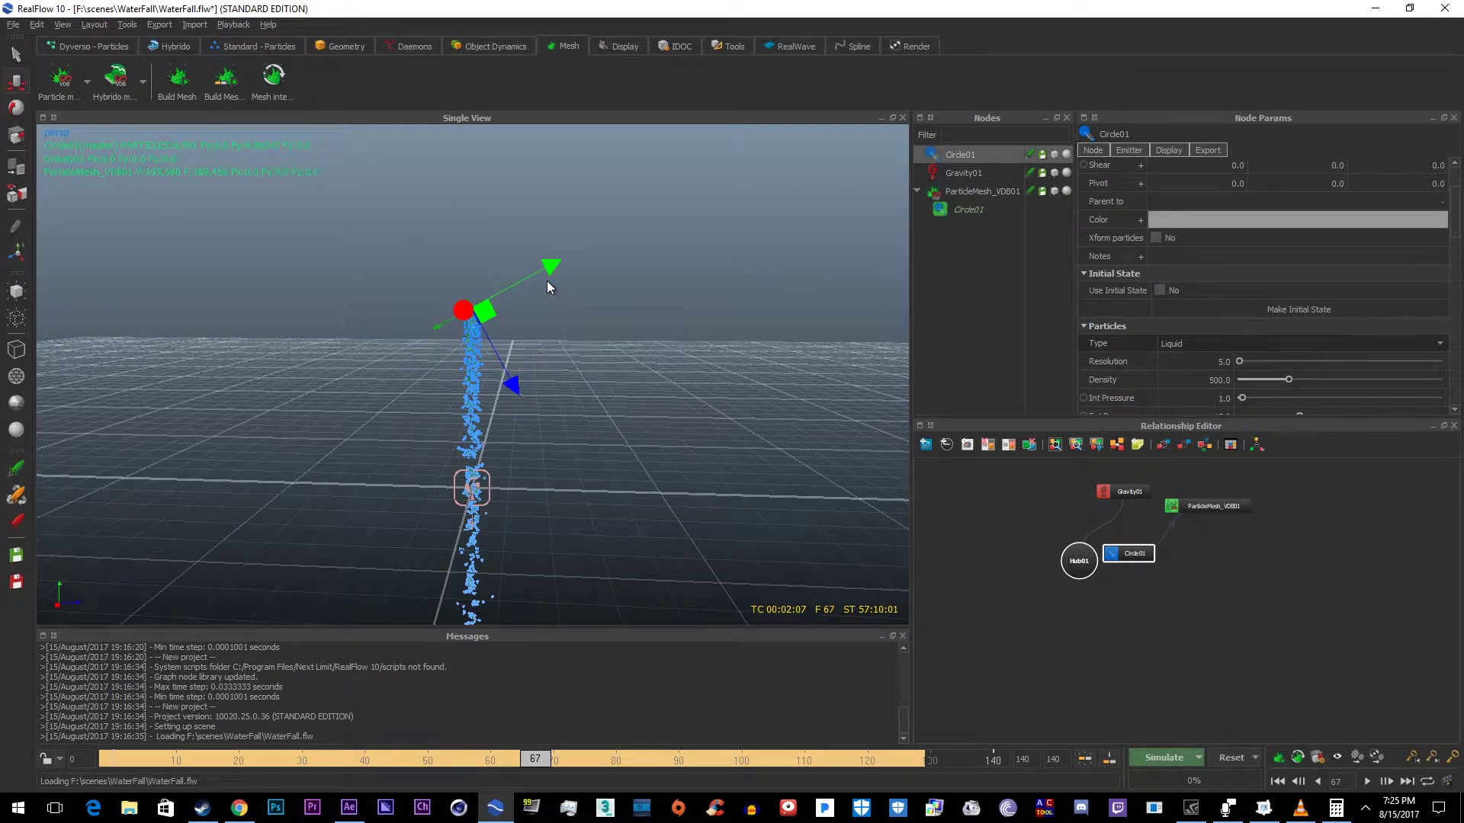
key(e)
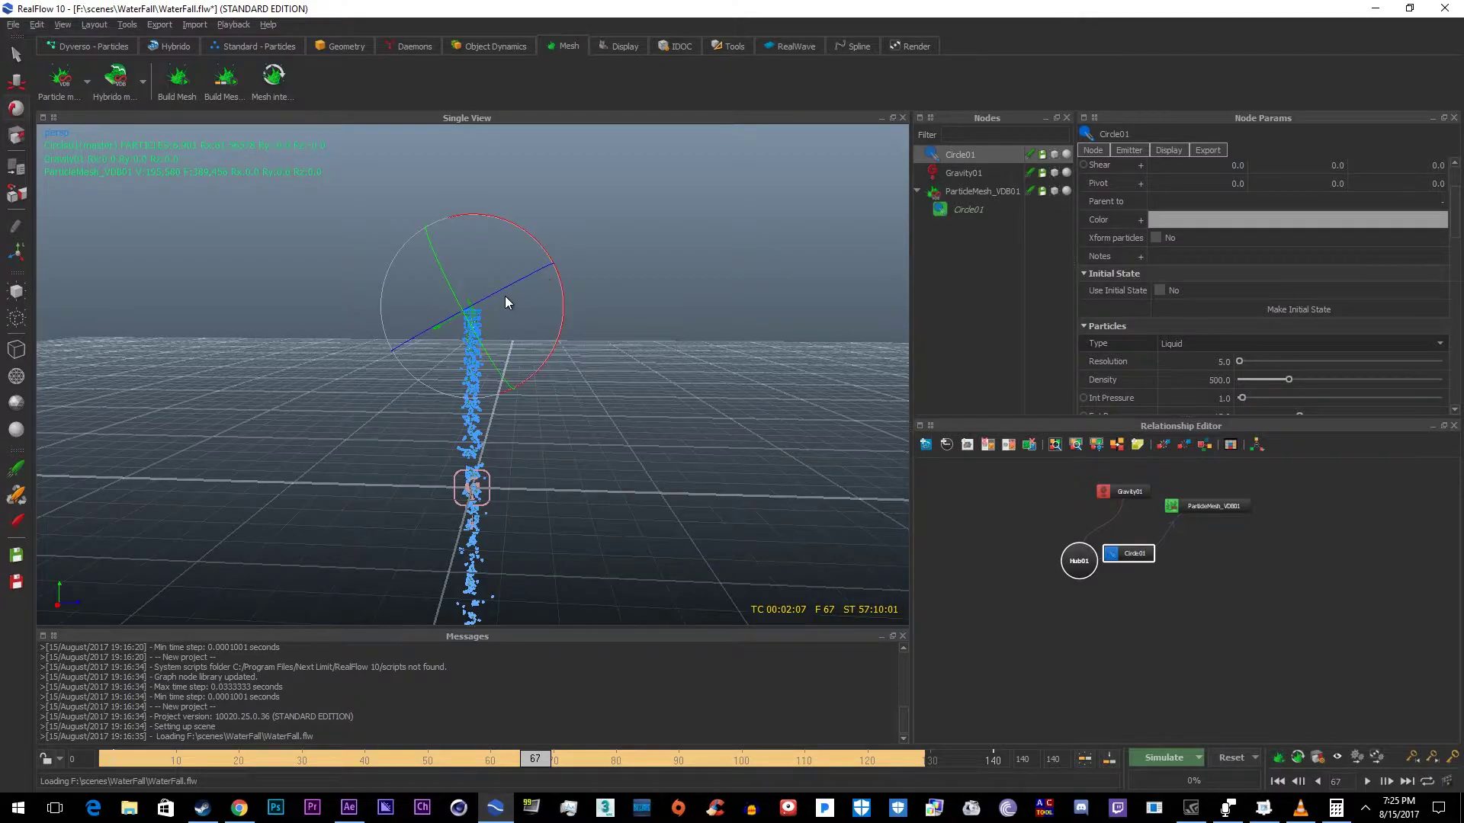
drag(553, 297, 551, 279)
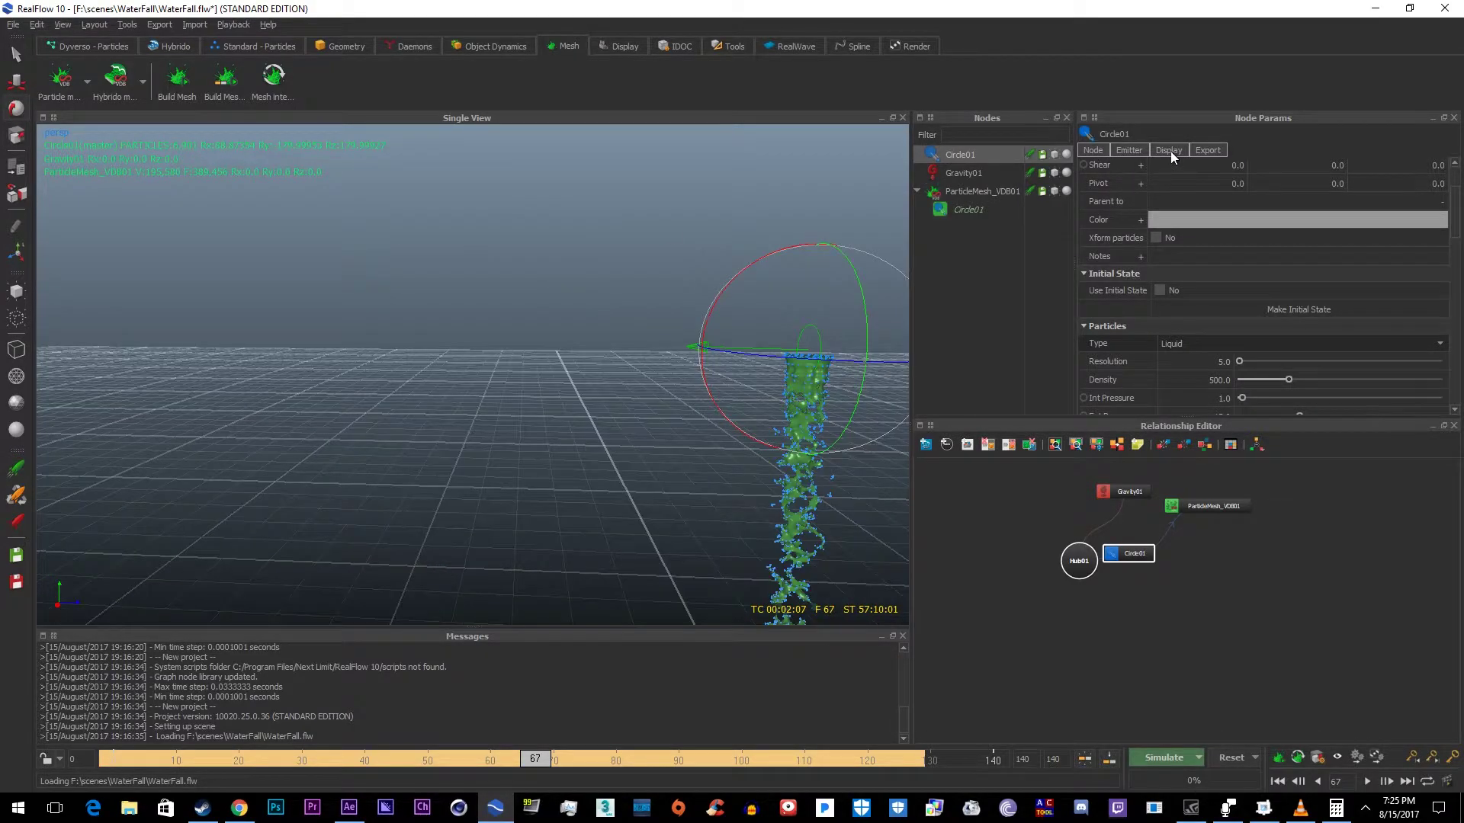
- Review the Circle01 emitter's settings and inspect the emitter and its falling particles from another angle
click(1139, 151)
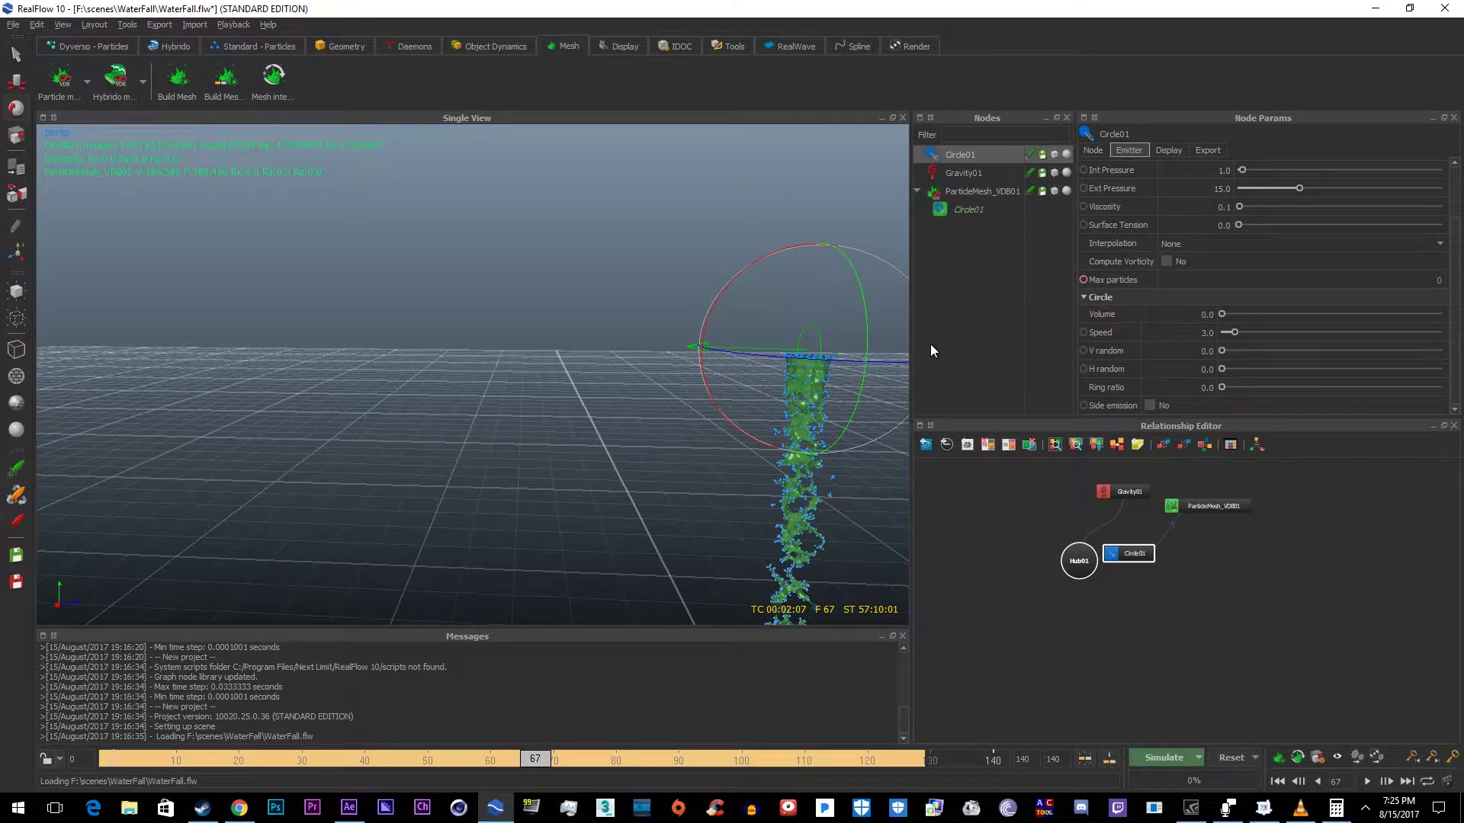
drag(647, 518, 418, 261)
drag(818, 297, 440, 204)
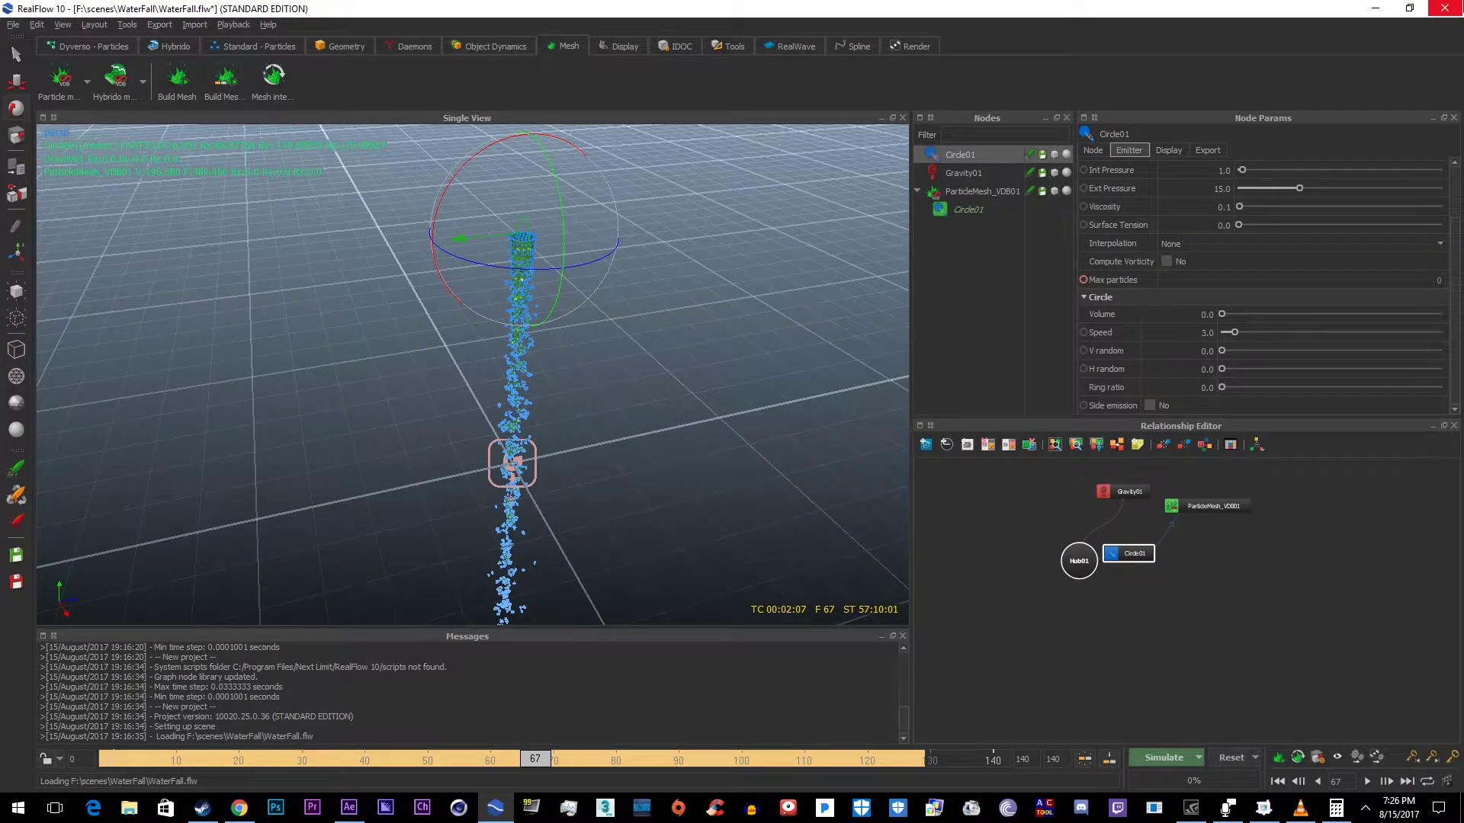
- Switch to After Effects, preview FIRE BALL FINAL and compare it with the WATER BALL FINAL composition
key(alt+Tab)
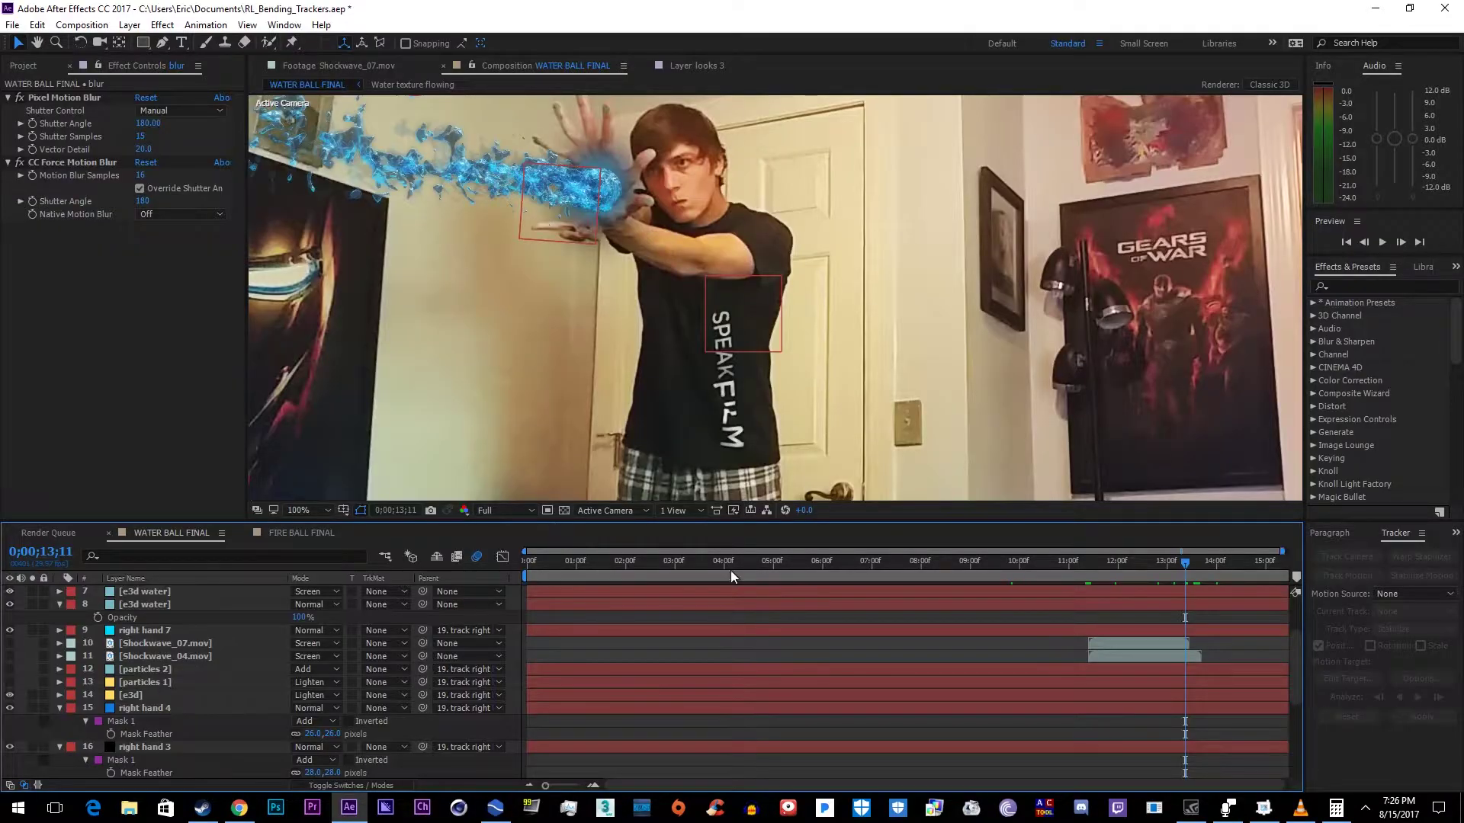
click(301, 532)
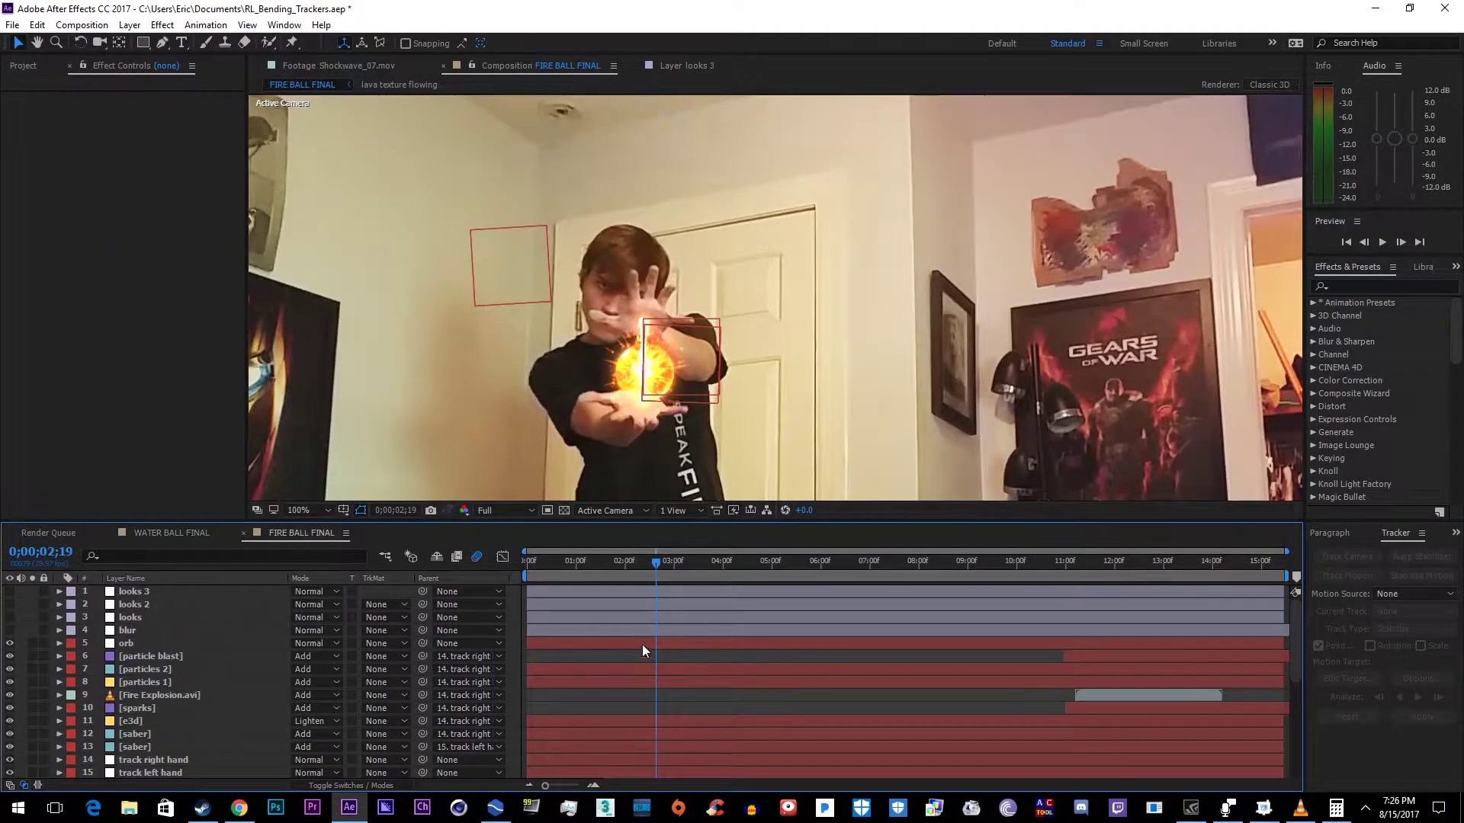
key(space)
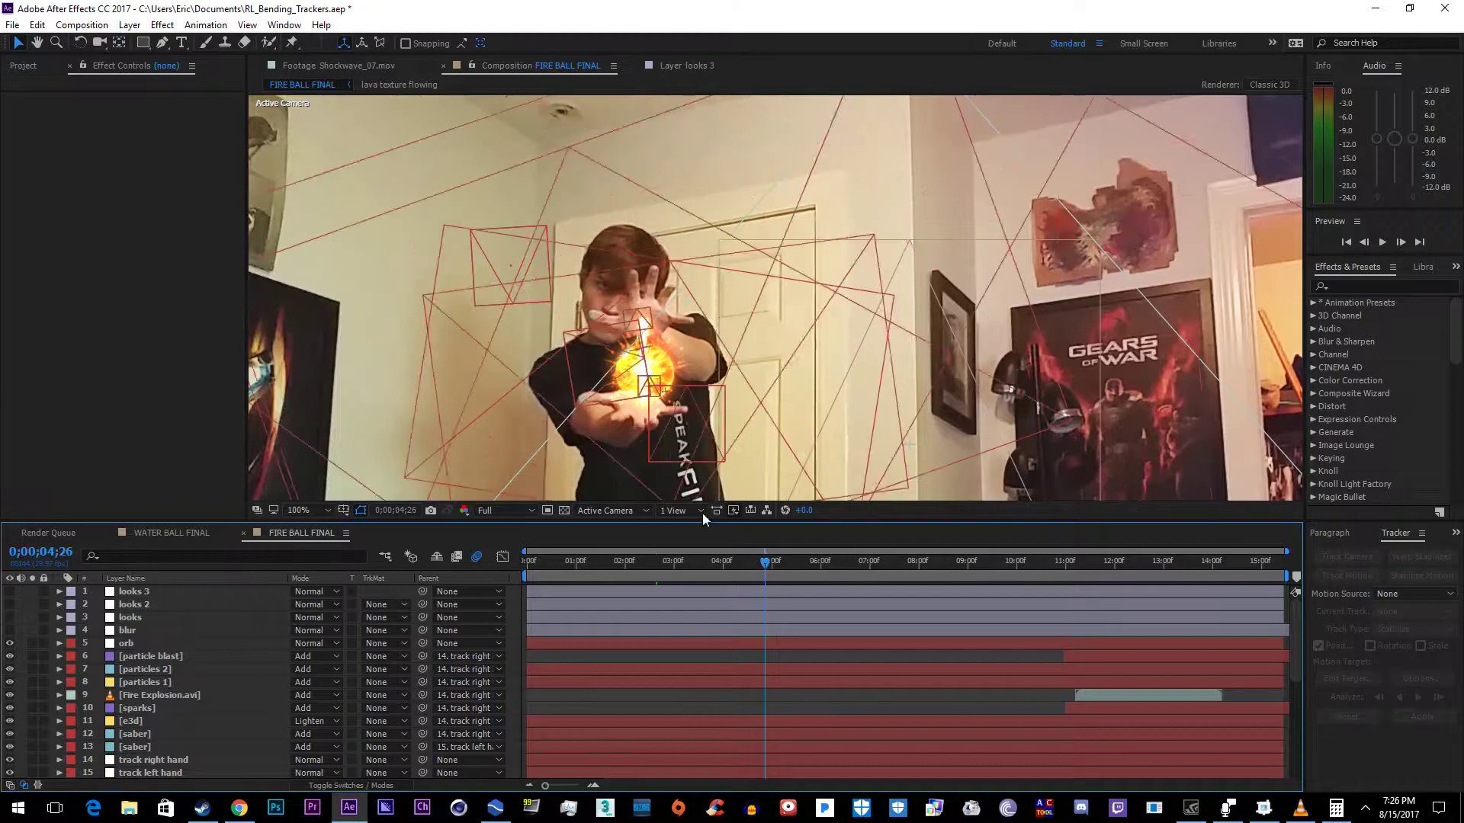
click(163, 536)
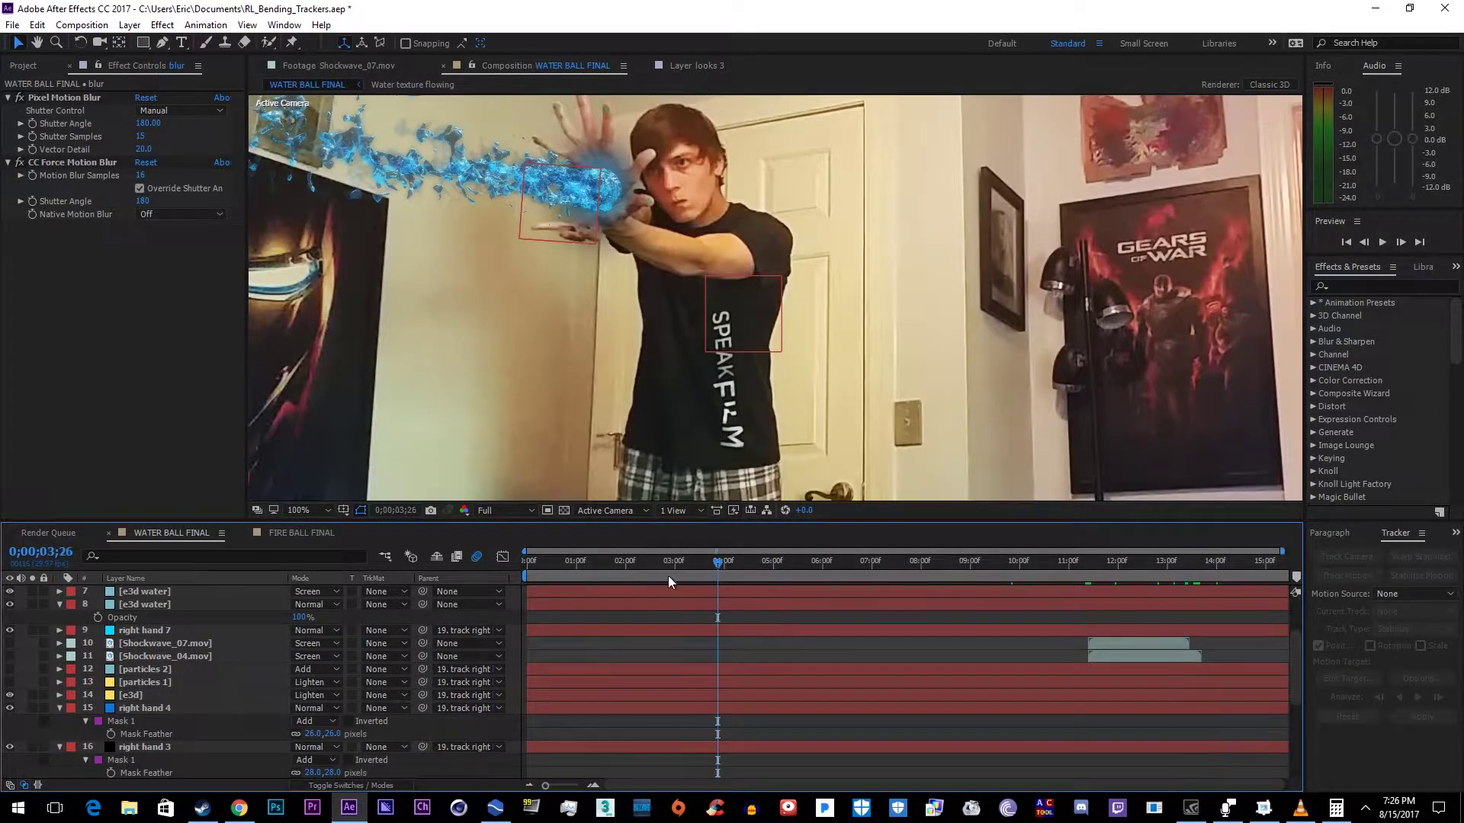
click(283, 533)
click(191, 531)
click(308, 535)
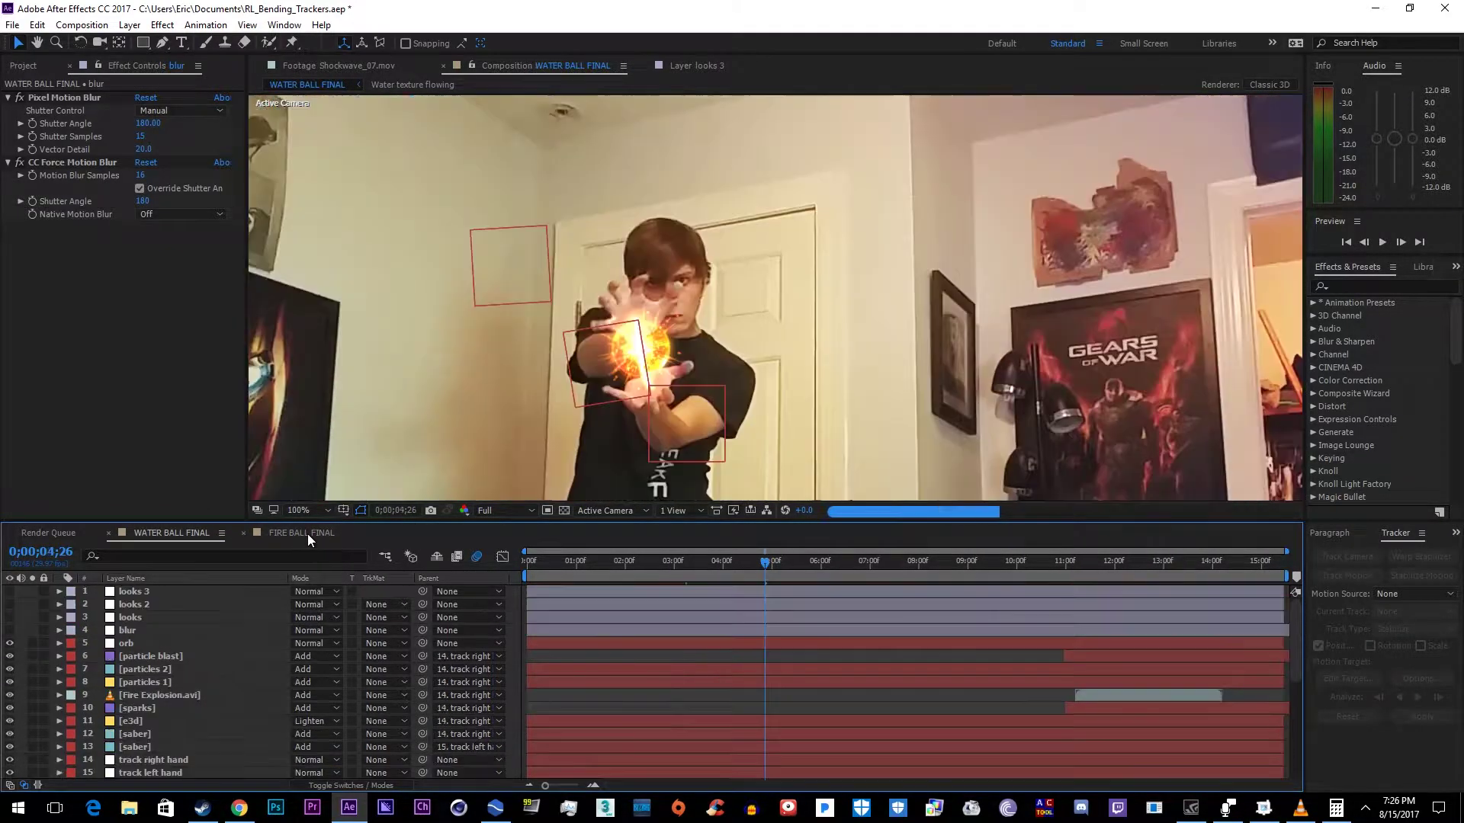
- Examine the Particular settings of the particle layers in FIRE BALL FINAL
key(;)
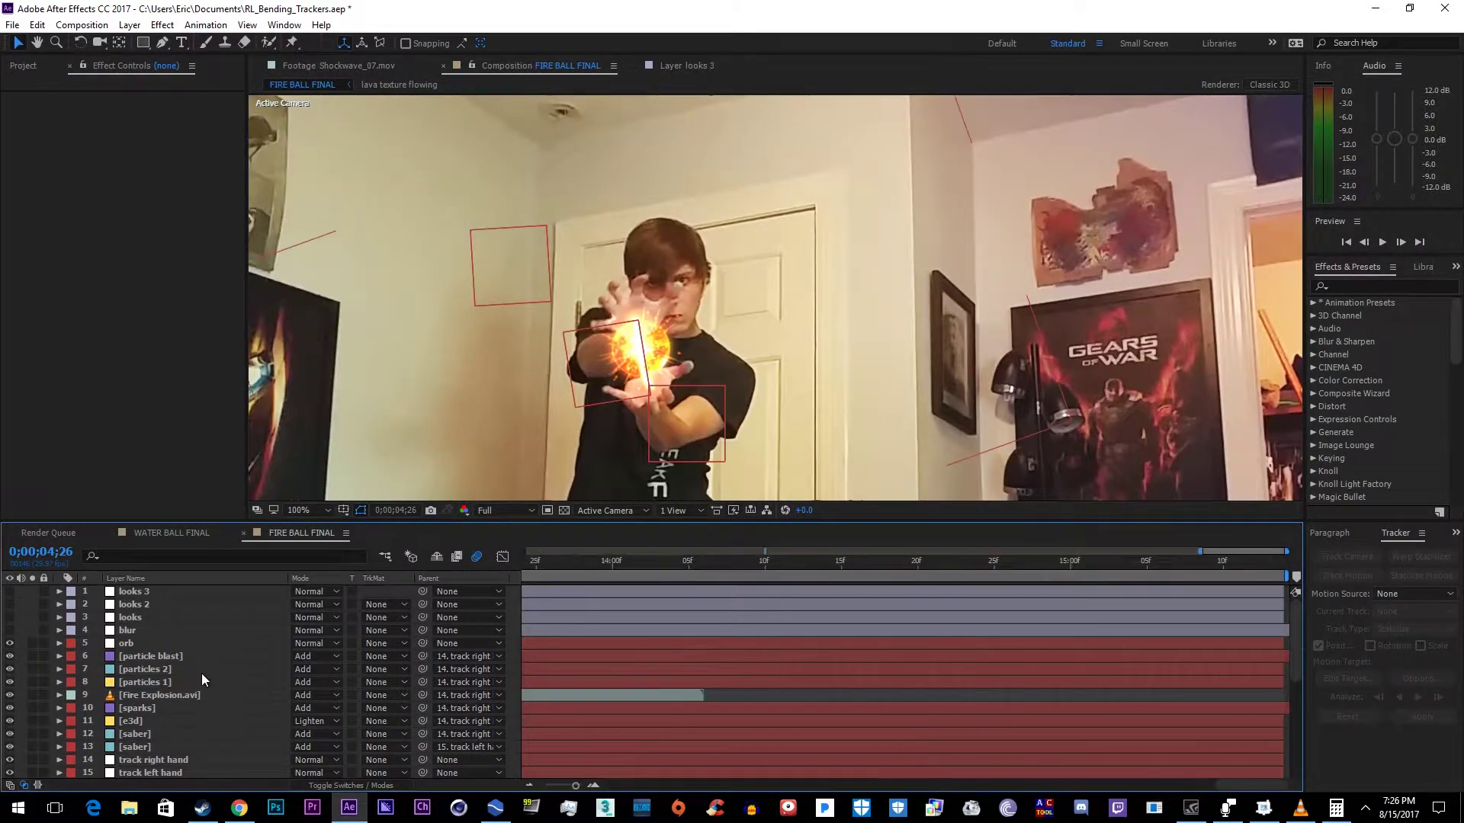
click(140, 682)
click(159, 665)
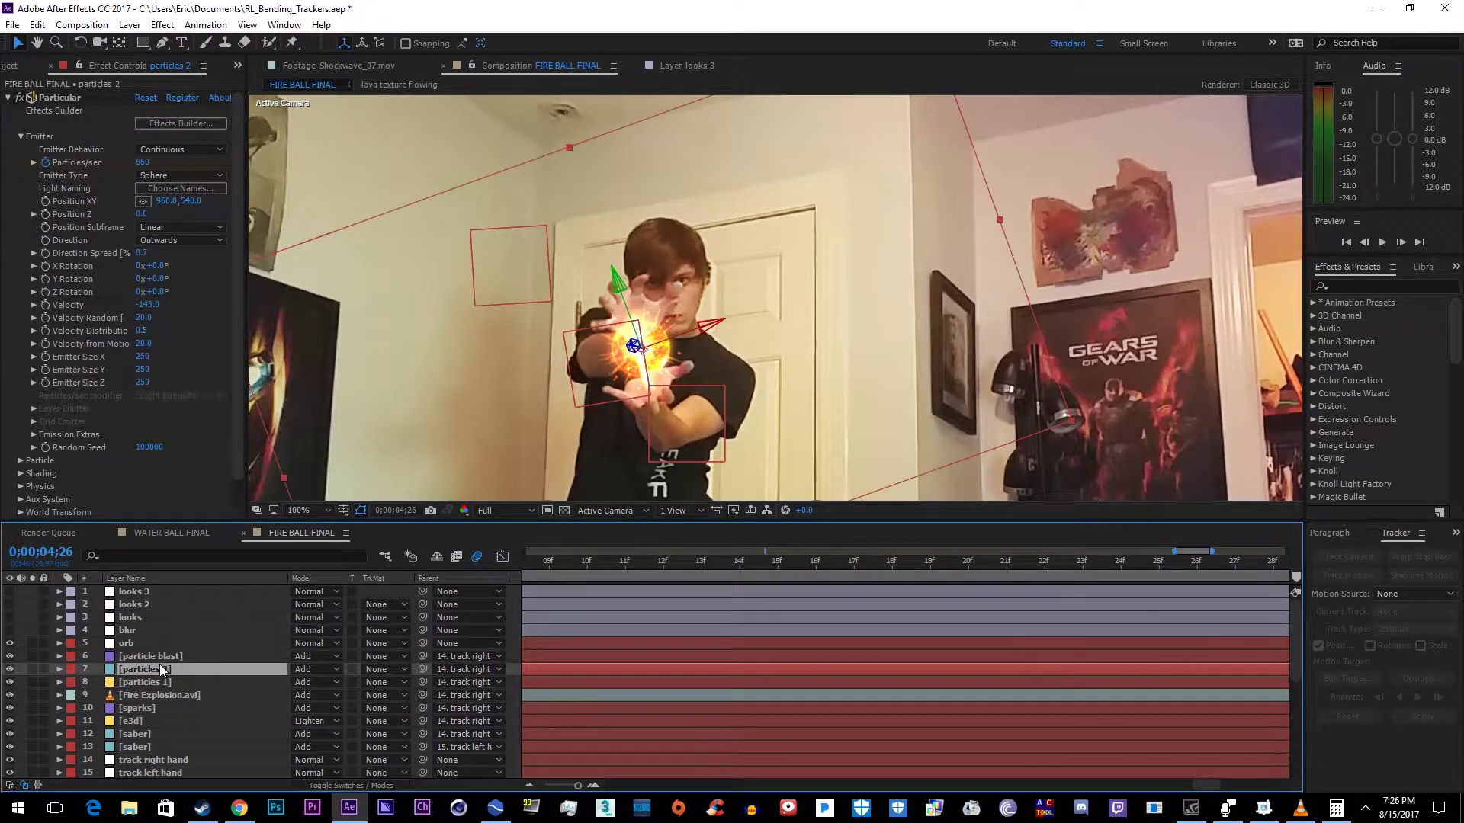
click(162, 657)
key(ctrl+Down)
key(ctrl+Down)
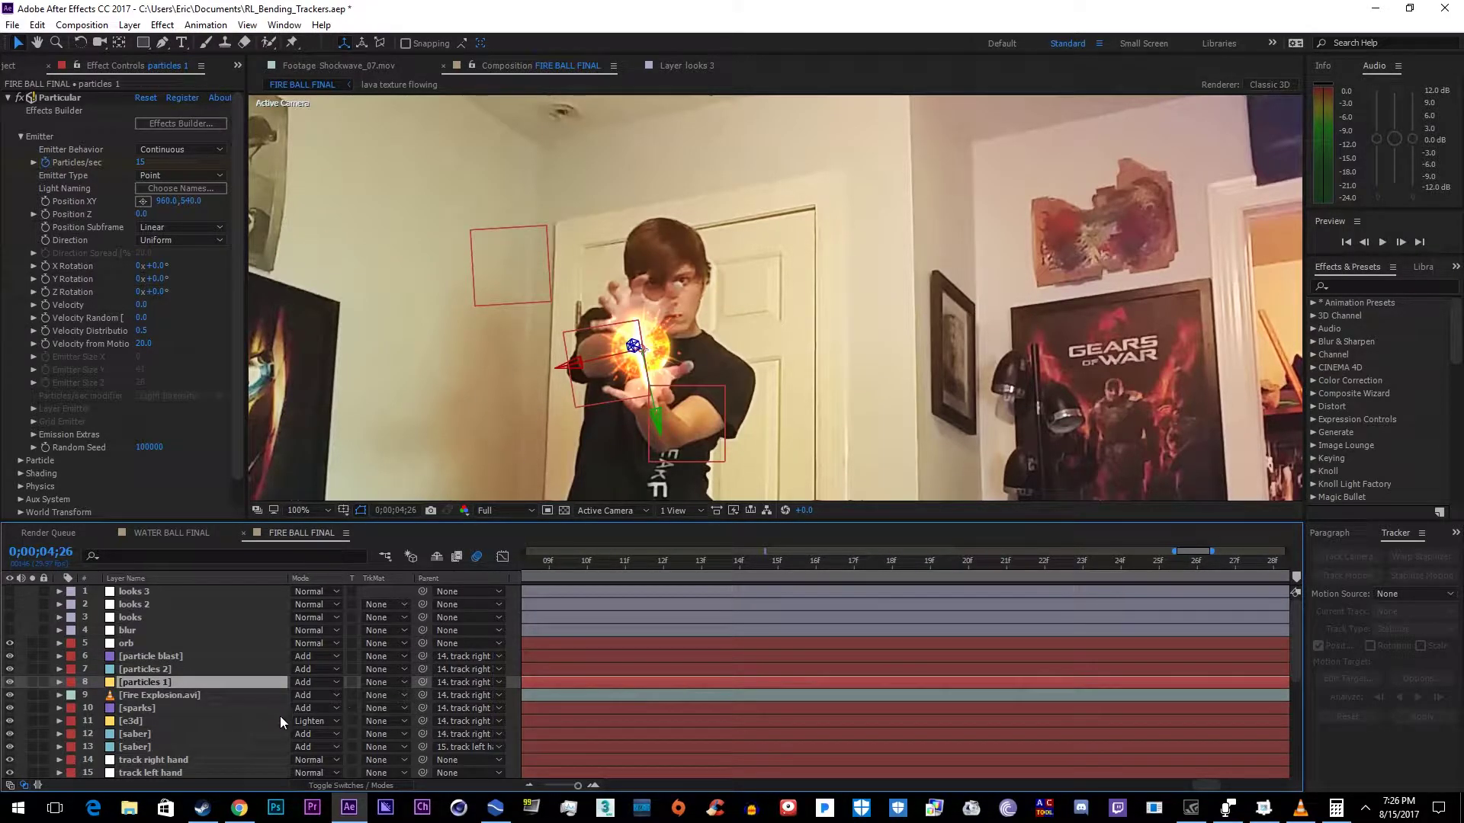
- Hide the layers from particle blast through right hand 2, keeping the 20170712_181409.mp4 footage visible
scroll(305, 690, down, 1)
key(v)
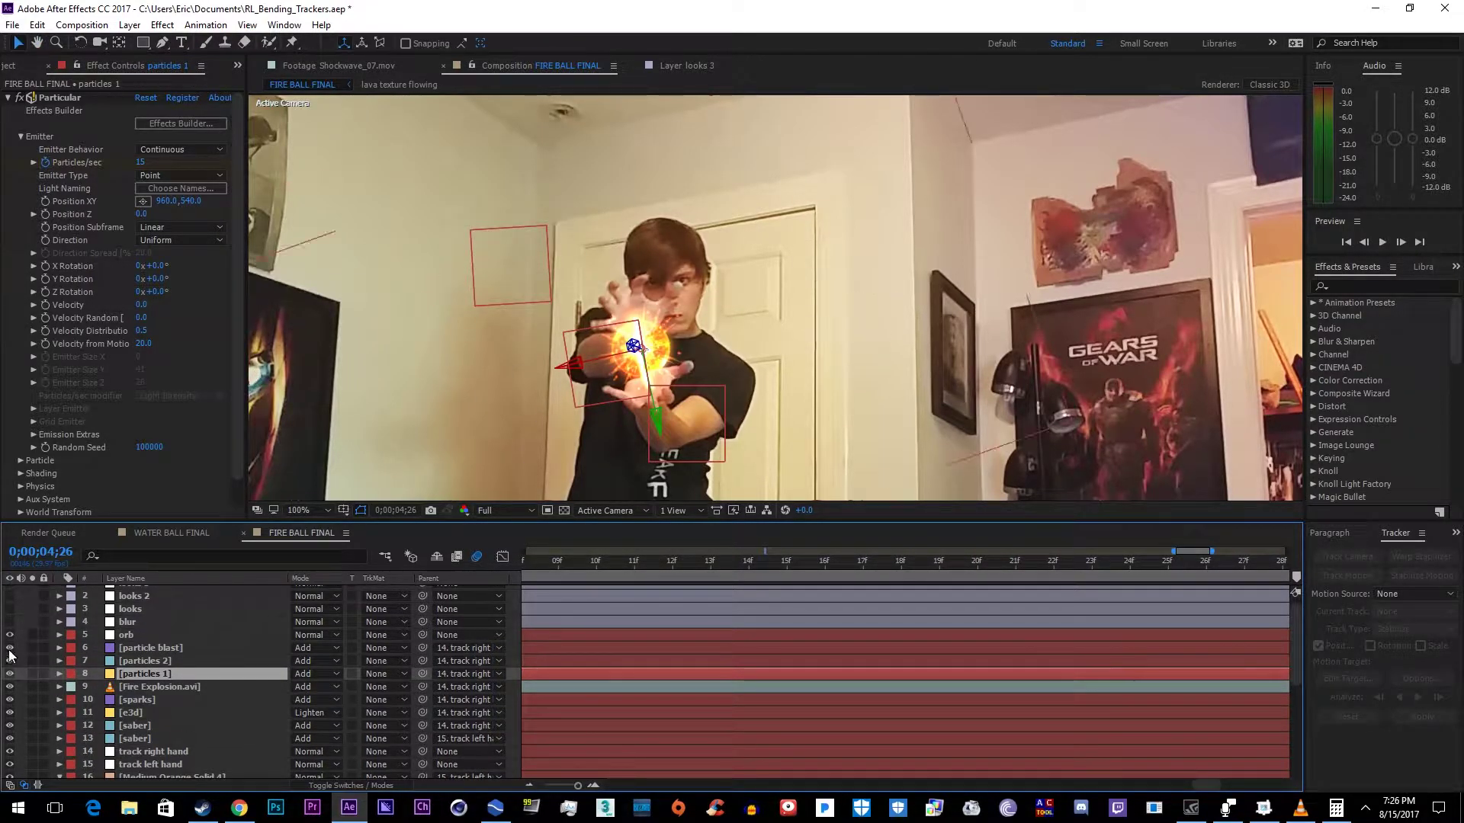
click(11, 668)
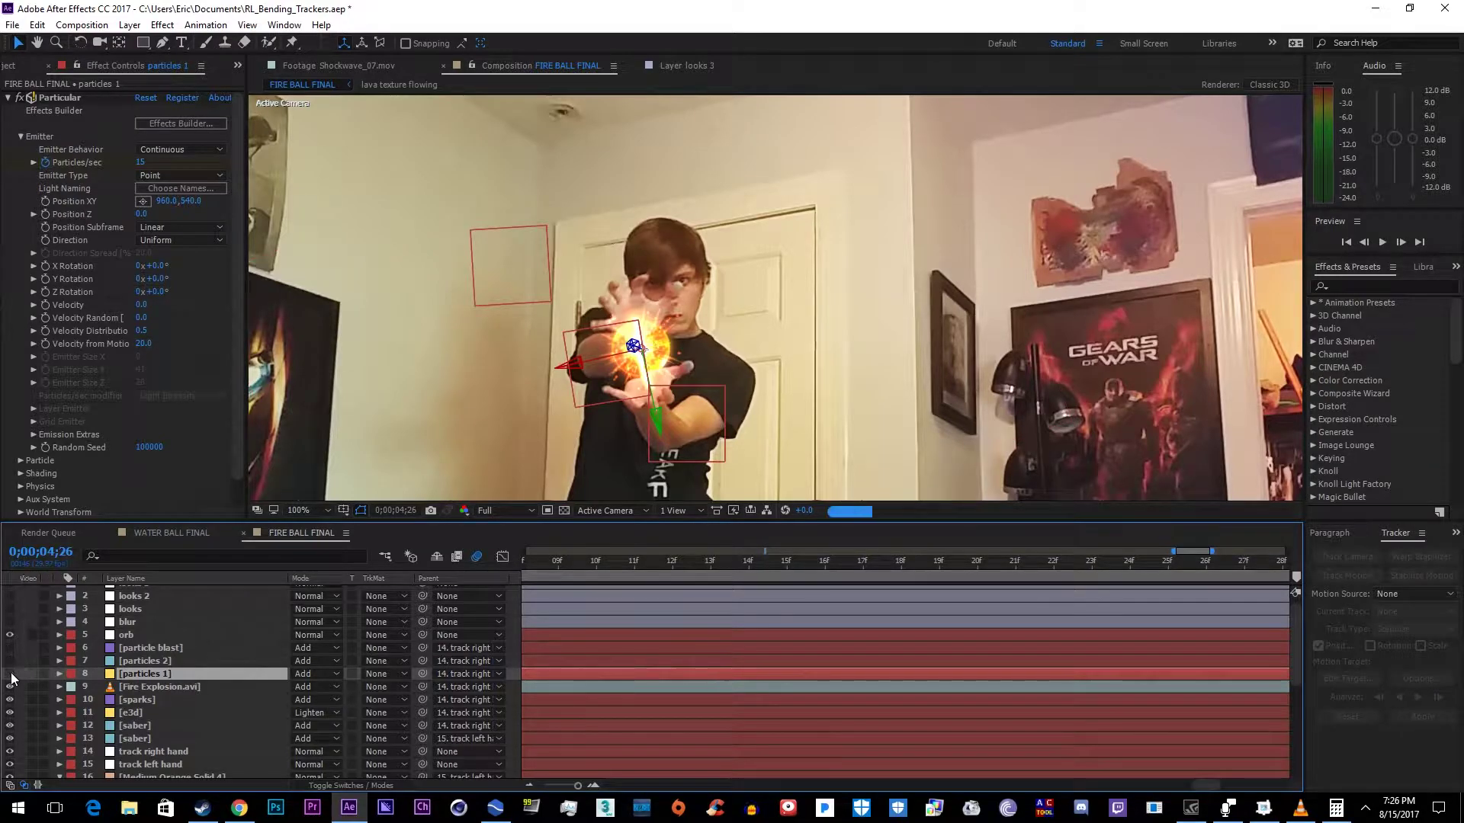
mouse_move(10, 709)
mouse_down()
mouse_move(9, 762)
mouse_move(9, 725)
mouse_up()
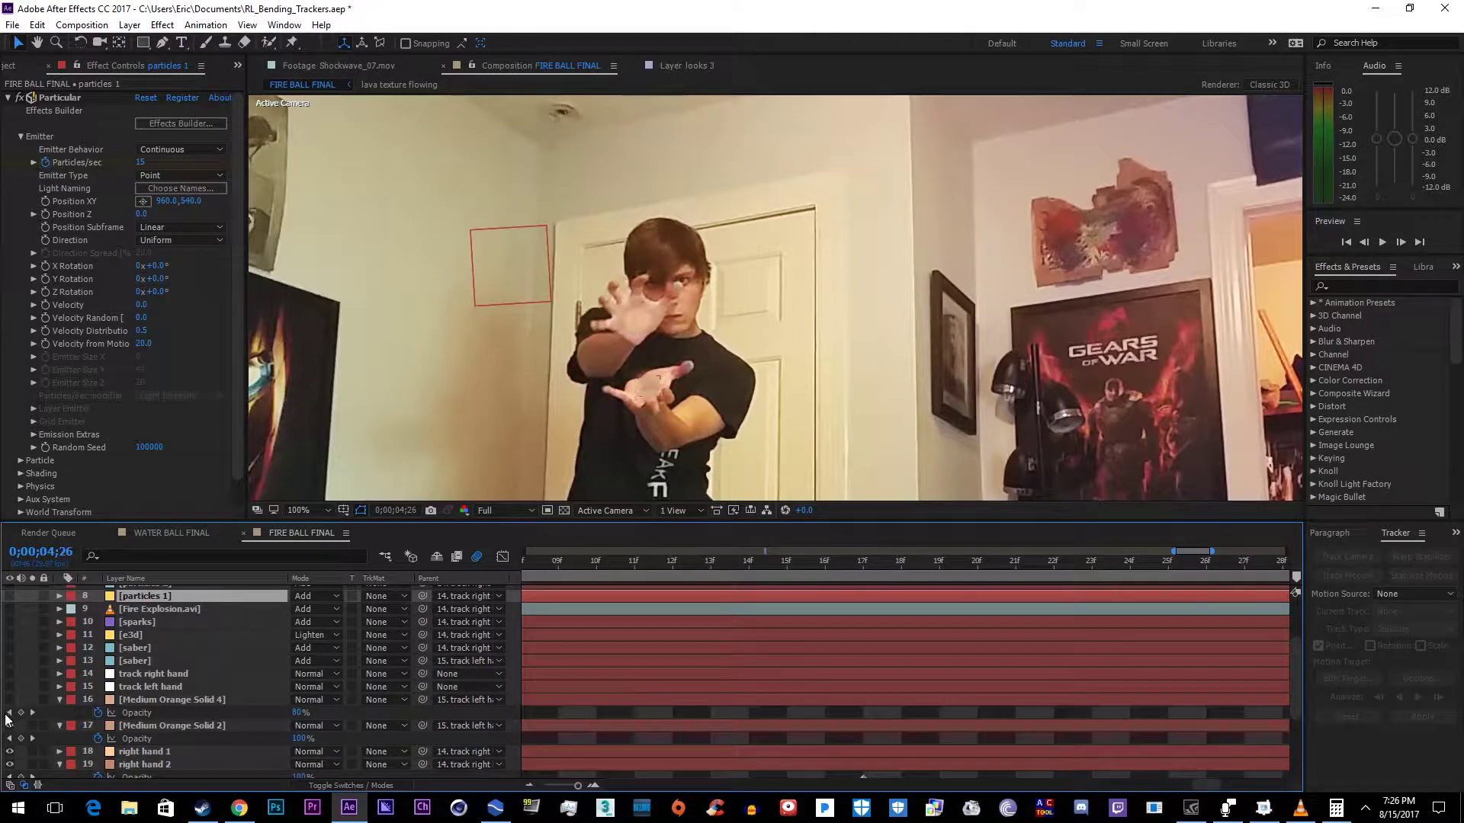
scroll(9, 733, down, 2)
click(10, 713)
drag(6, 730, 9, 752)
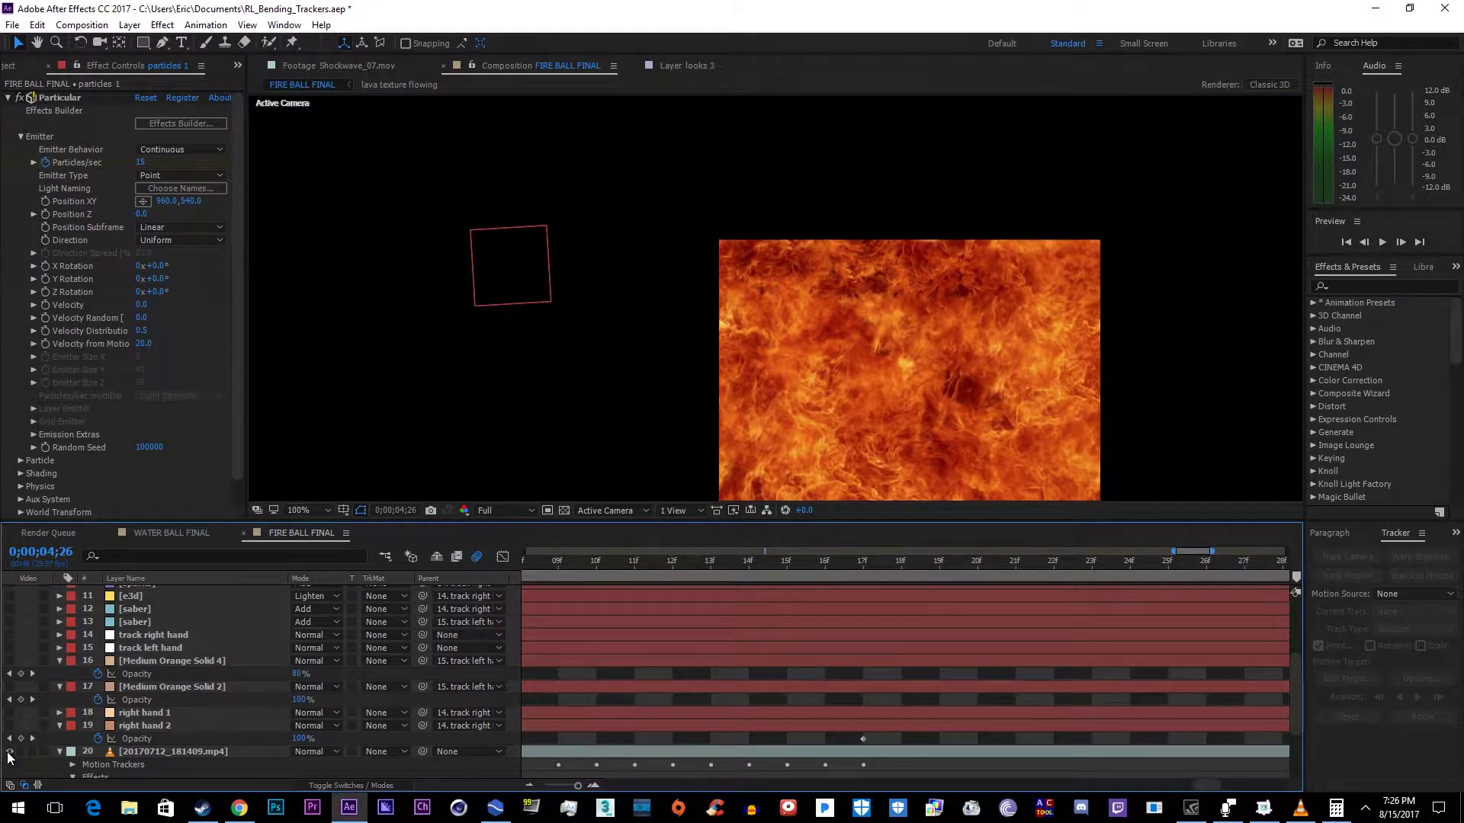
click(10, 752)
- Set the tracker's motion source to the 20170712_181409.mp4 footage
scroll(619, 408, up, 4)
scroll(602, 401, down, 2)
key(space)
drag(602, 401, 736, 367)
click(1330, 547)
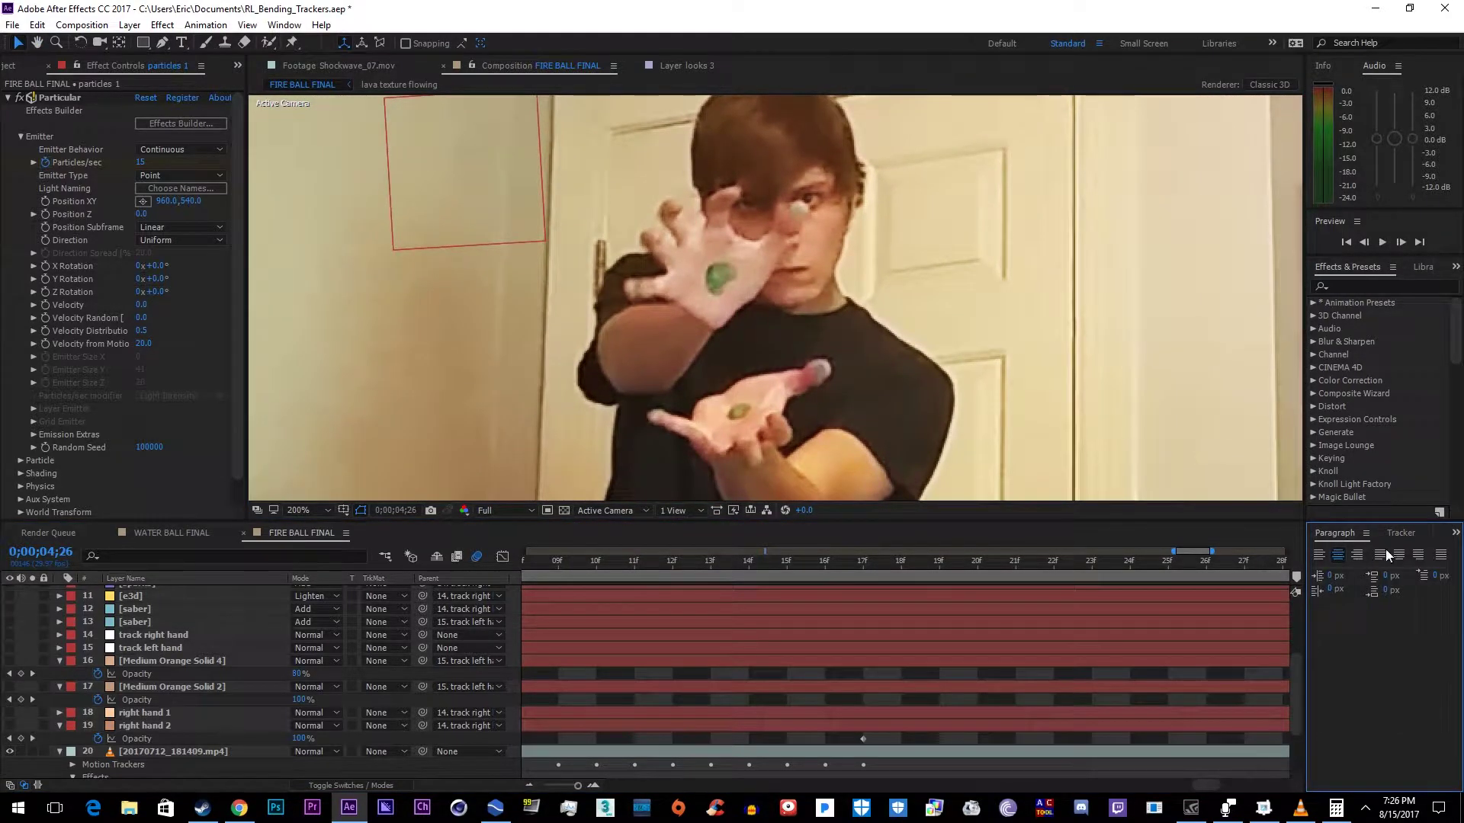
click(1397, 594)
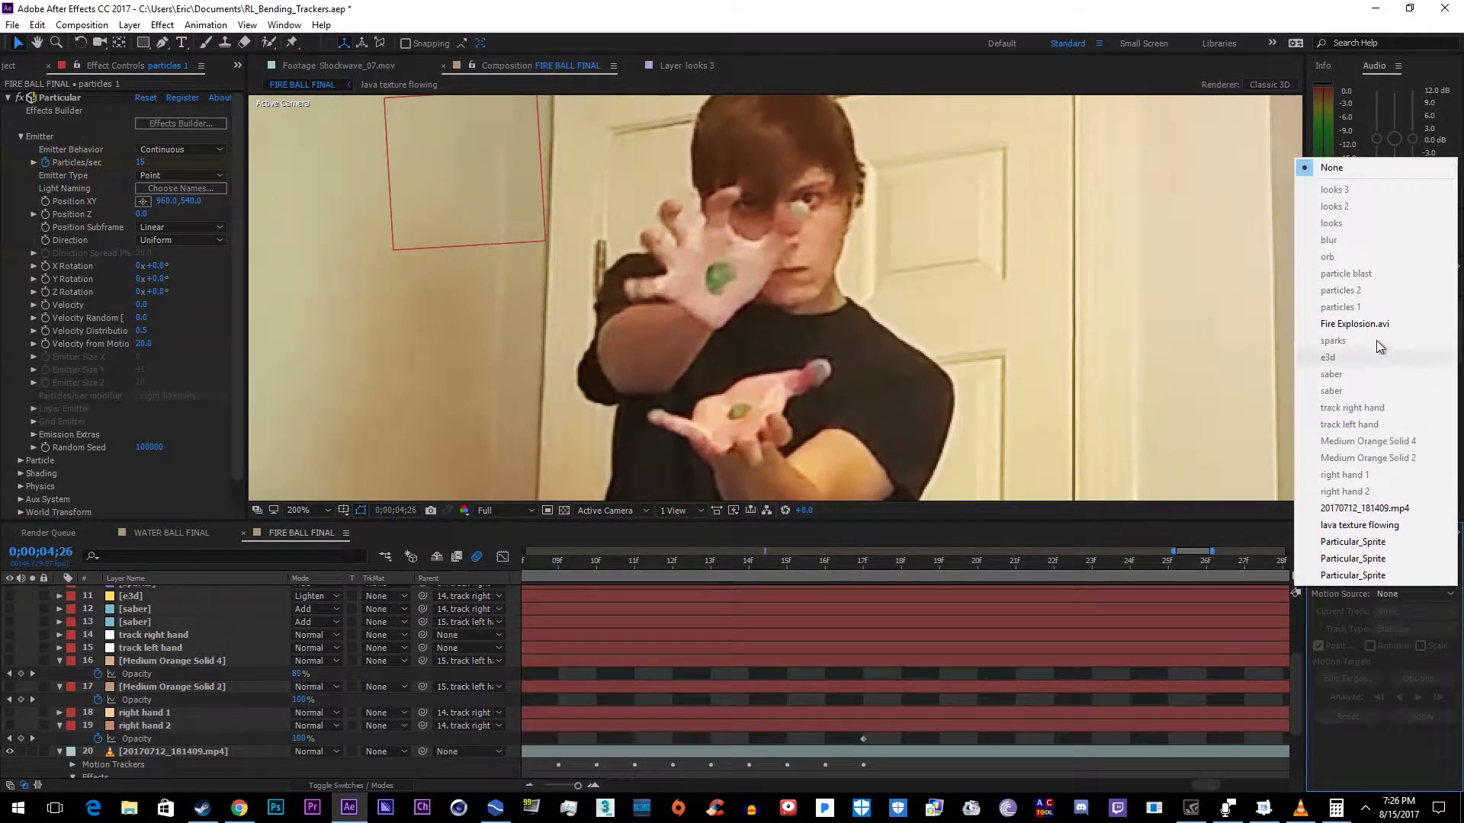
click(1370, 507)
- Set up a position and rotation motion track with track points on both palms' green markers, and undo it
scroll(825, 249, up, 5)
scroll(881, 276, down, 2)
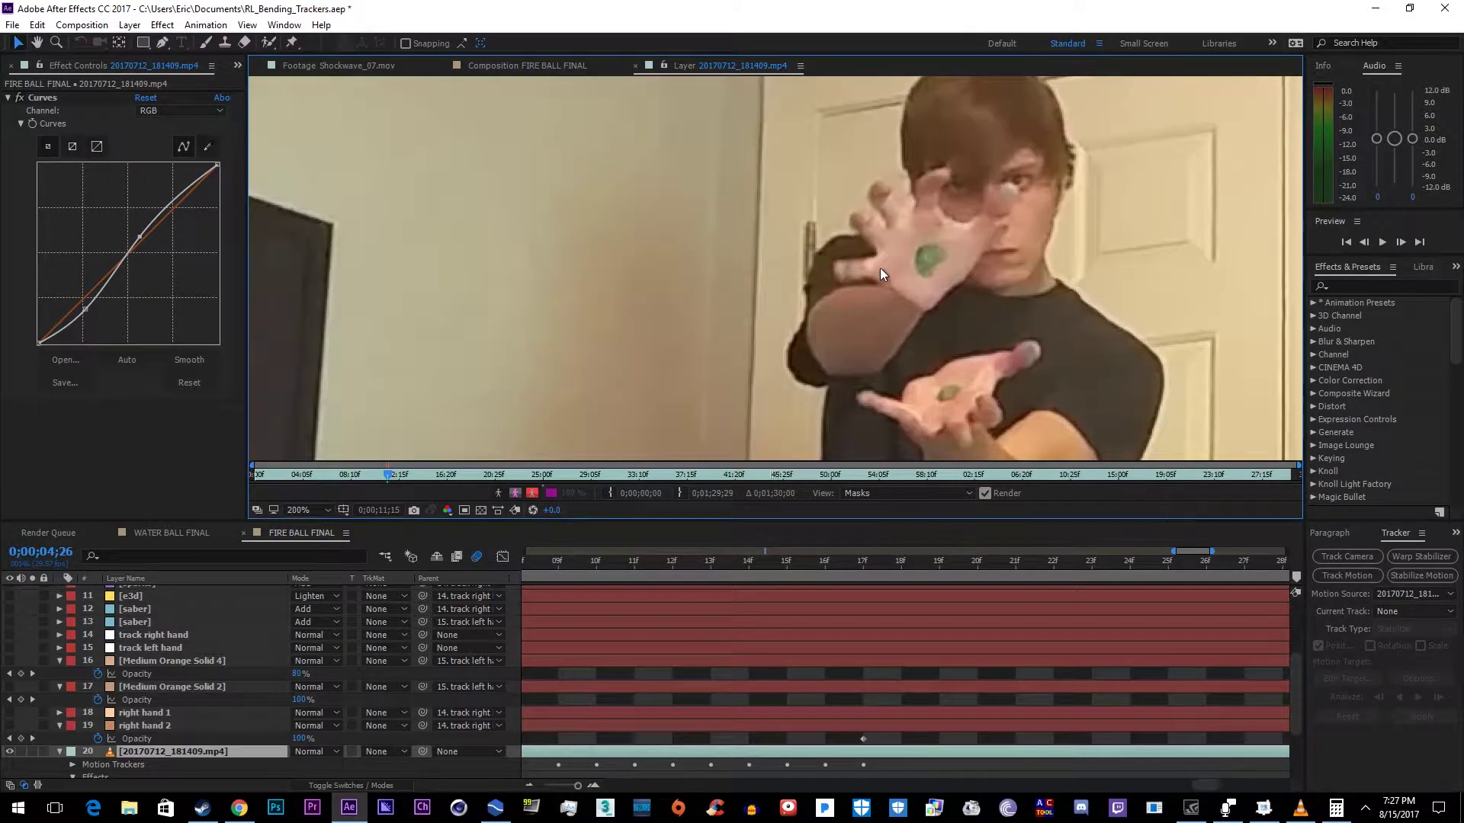
click(1348, 576)
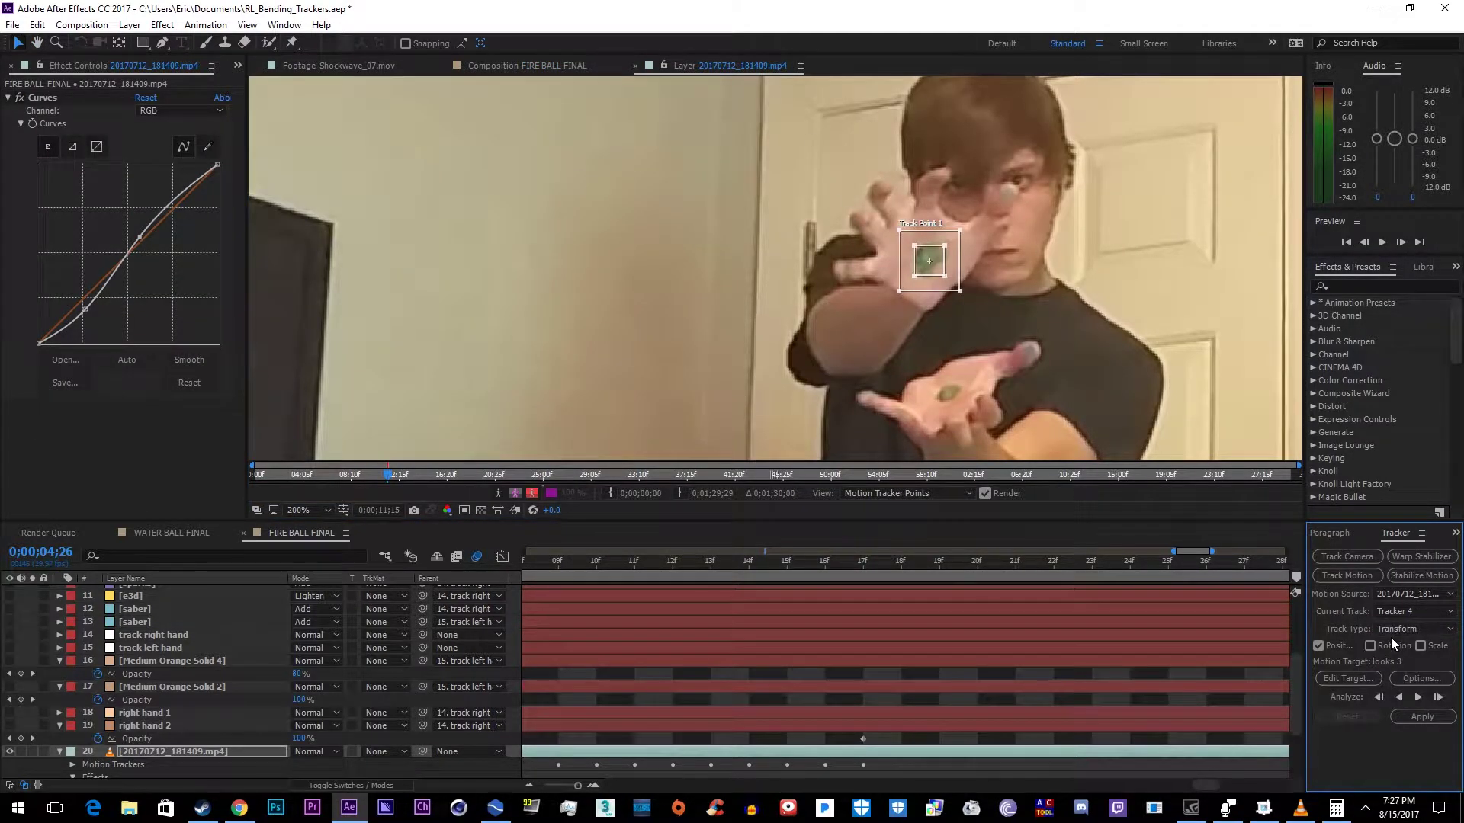
click(1370, 646)
drag(854, 278, 948, 404)
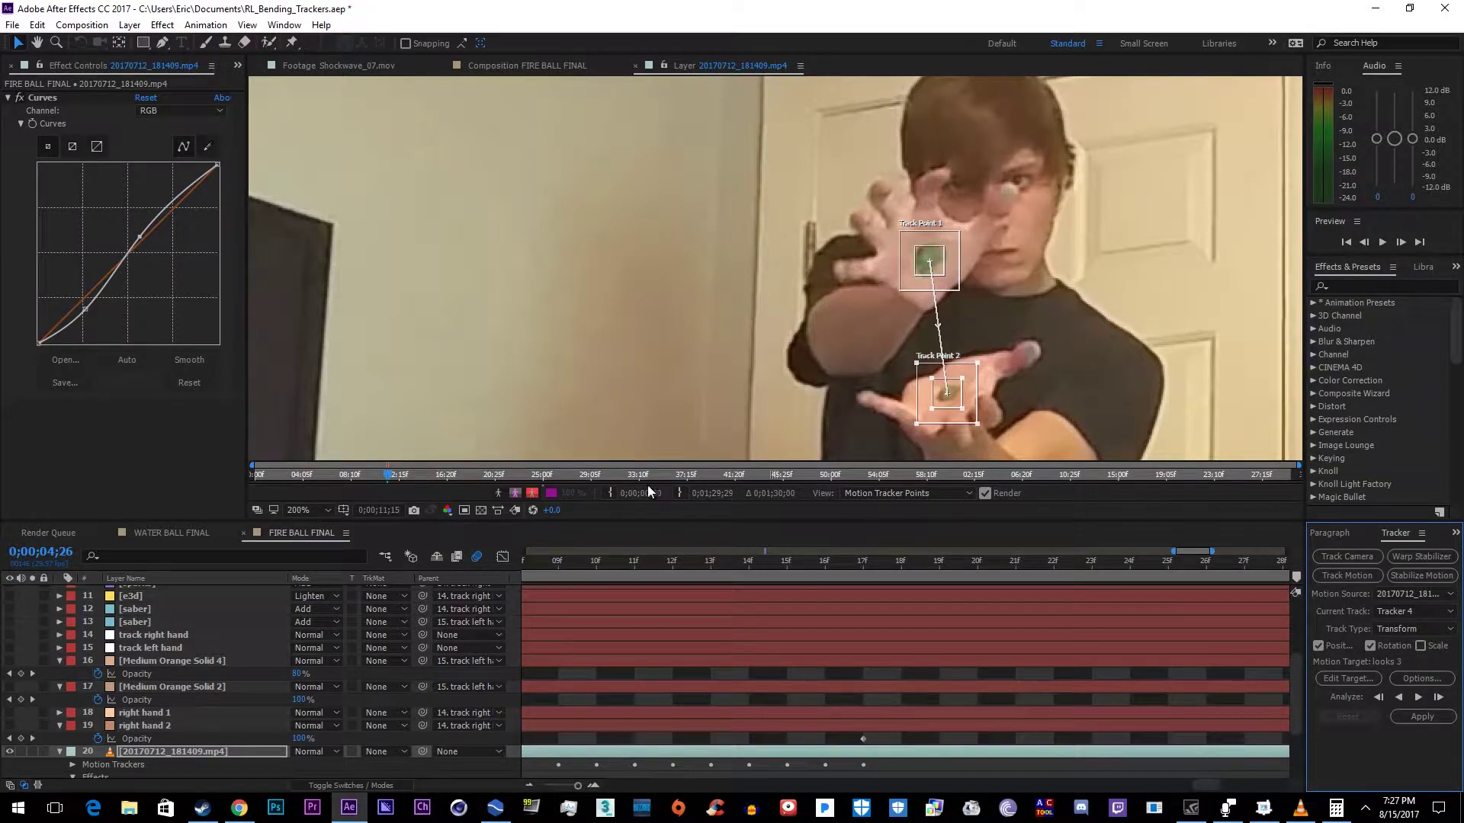
key(ctrl+z)
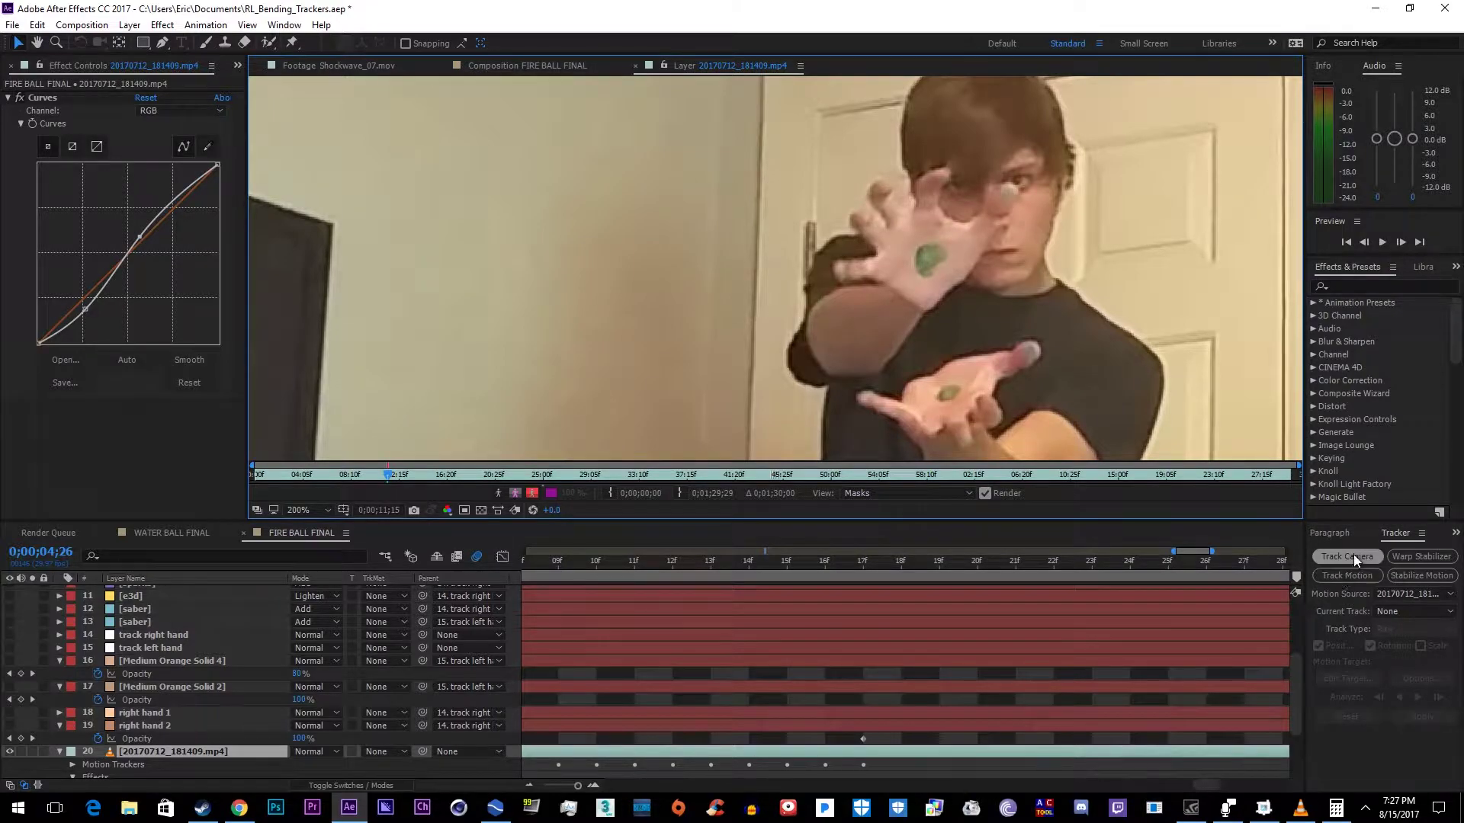
- Return to the WATER BALL FINAL composition view and check the water orb at 0;00;11;05 and 0;00;01;19
click(183, 533)
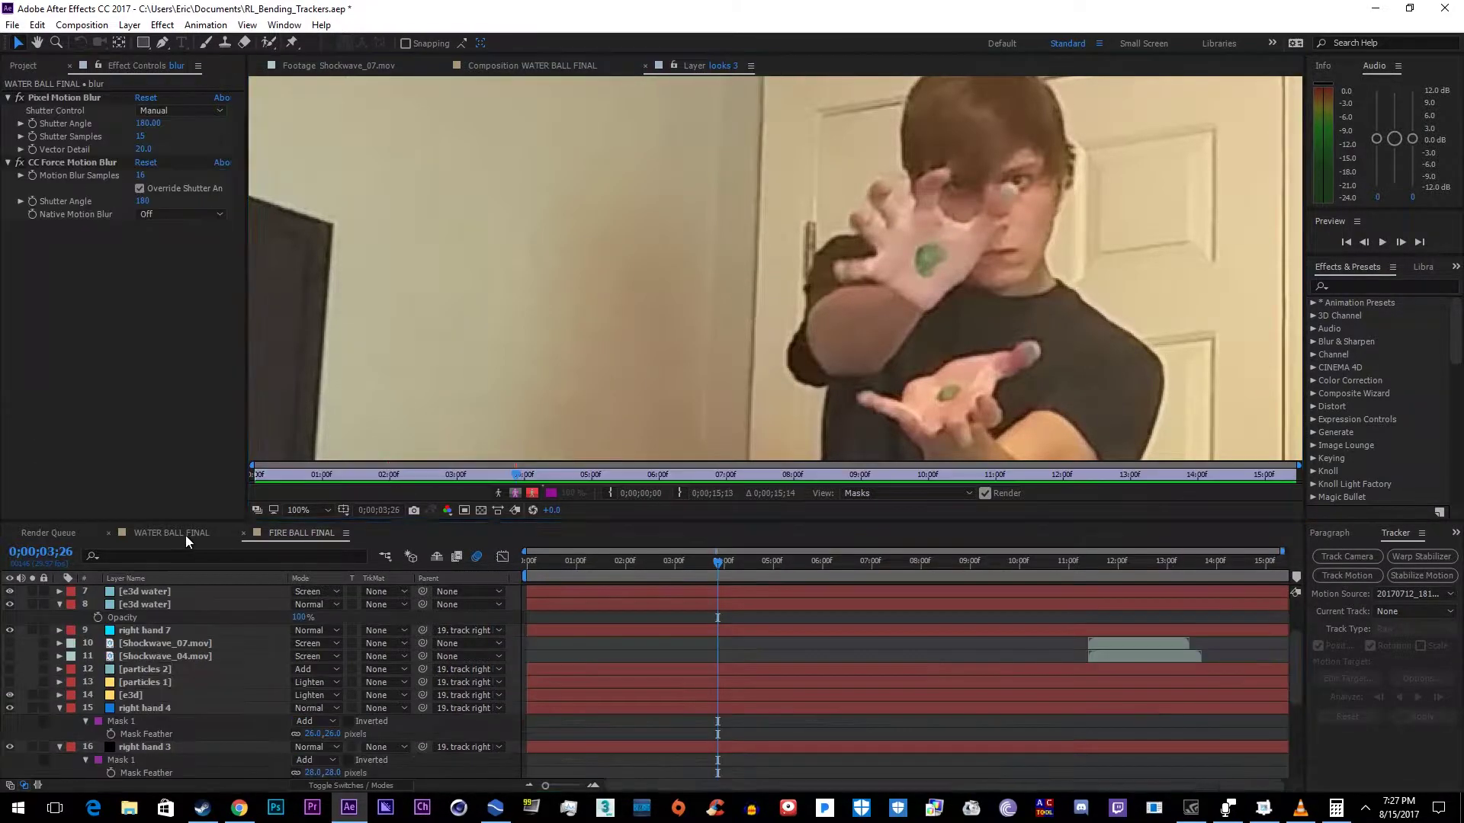
click(306, 534)
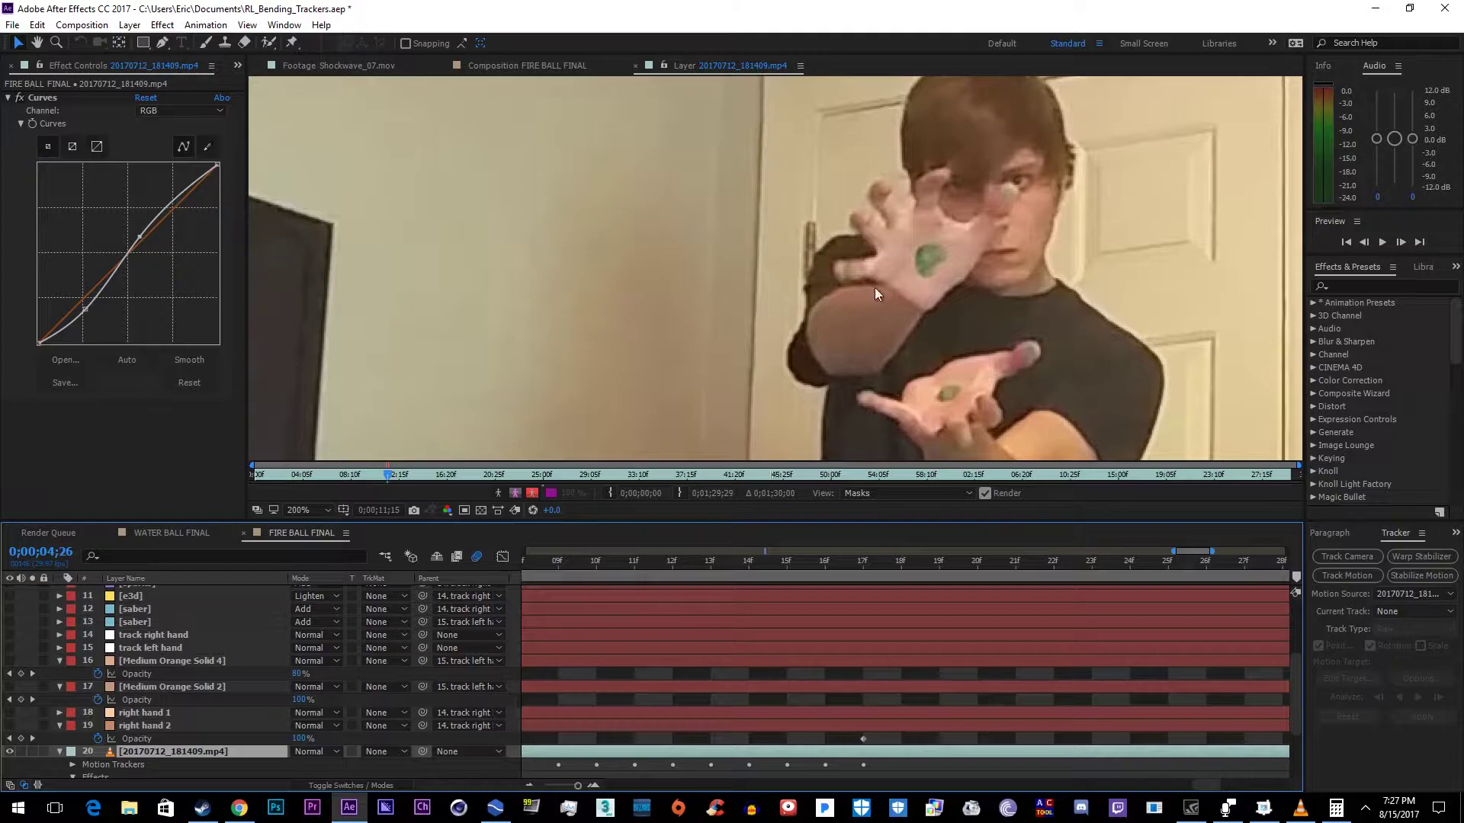
click(137, 533)
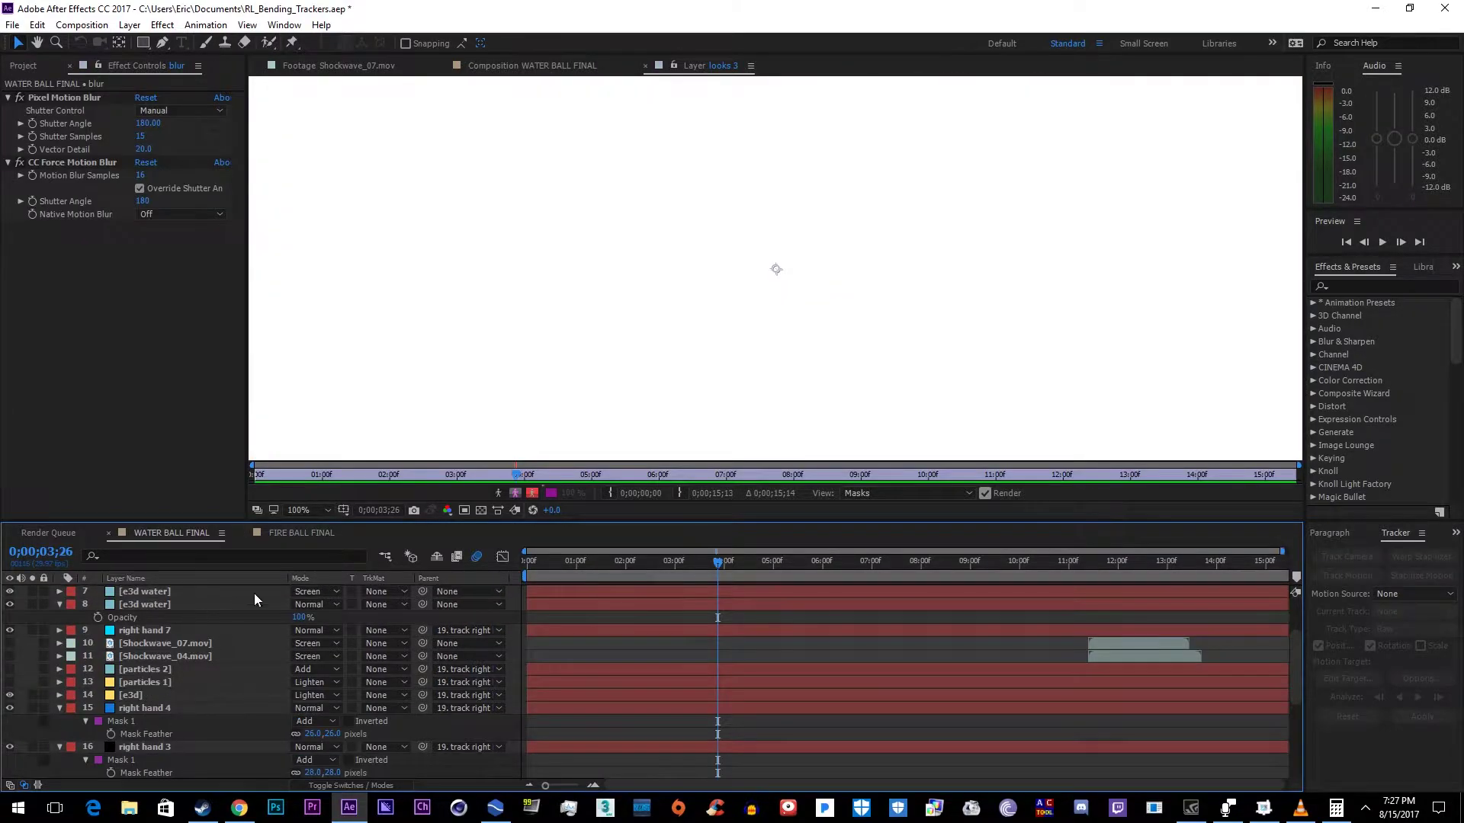
click(300, 534)
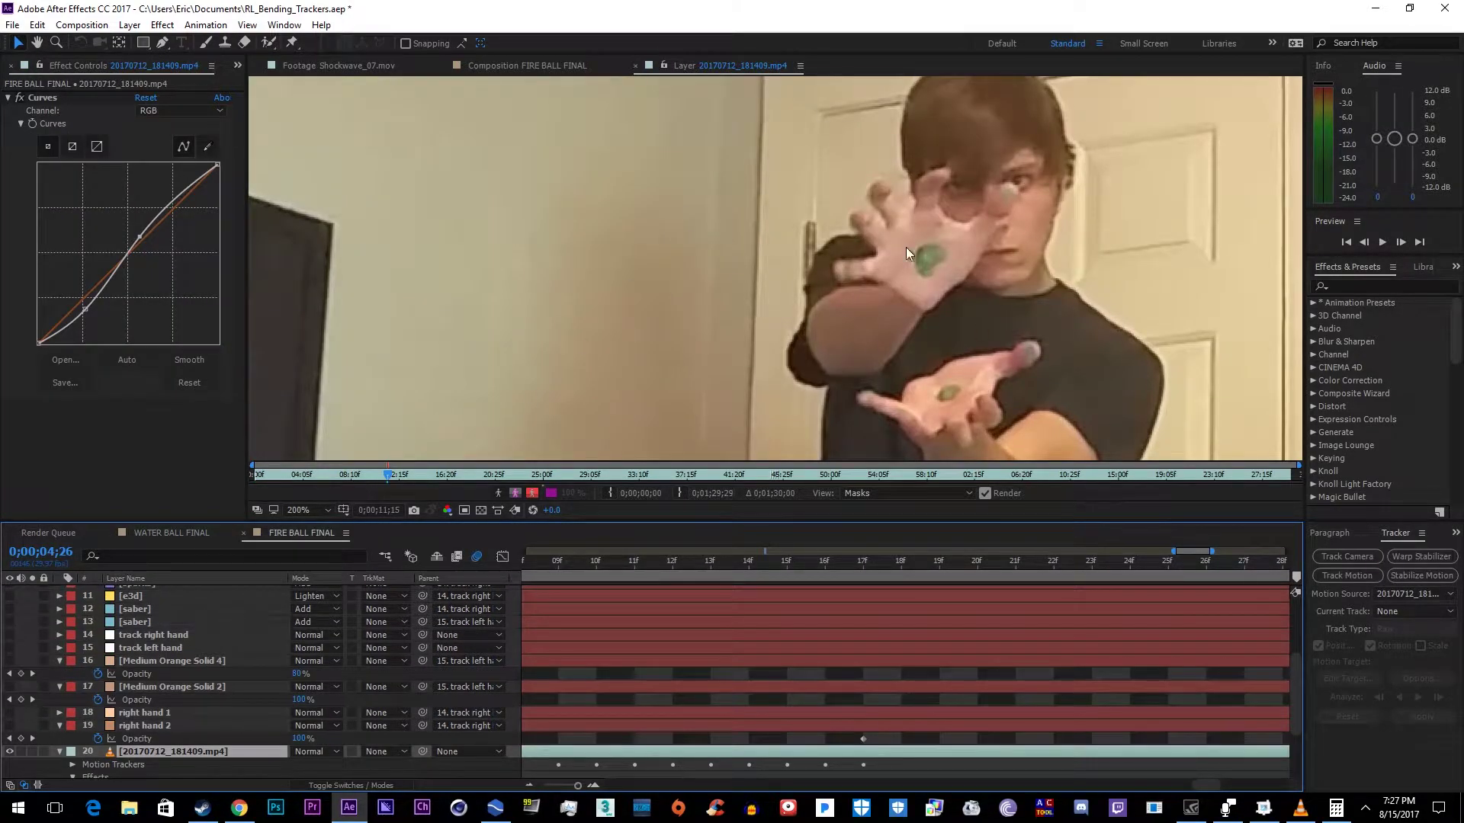
click(163, 532)
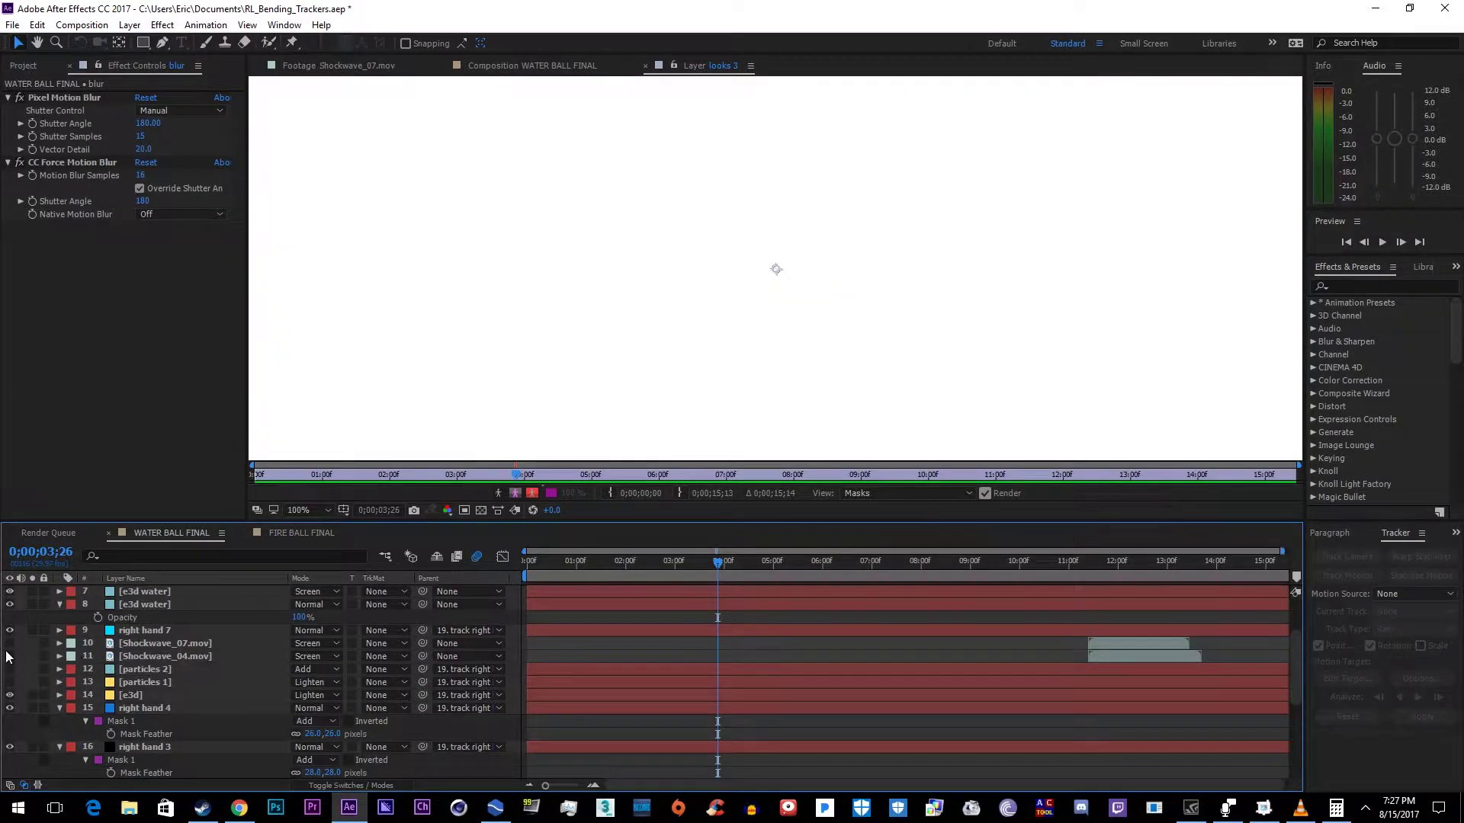
click(513, 66)
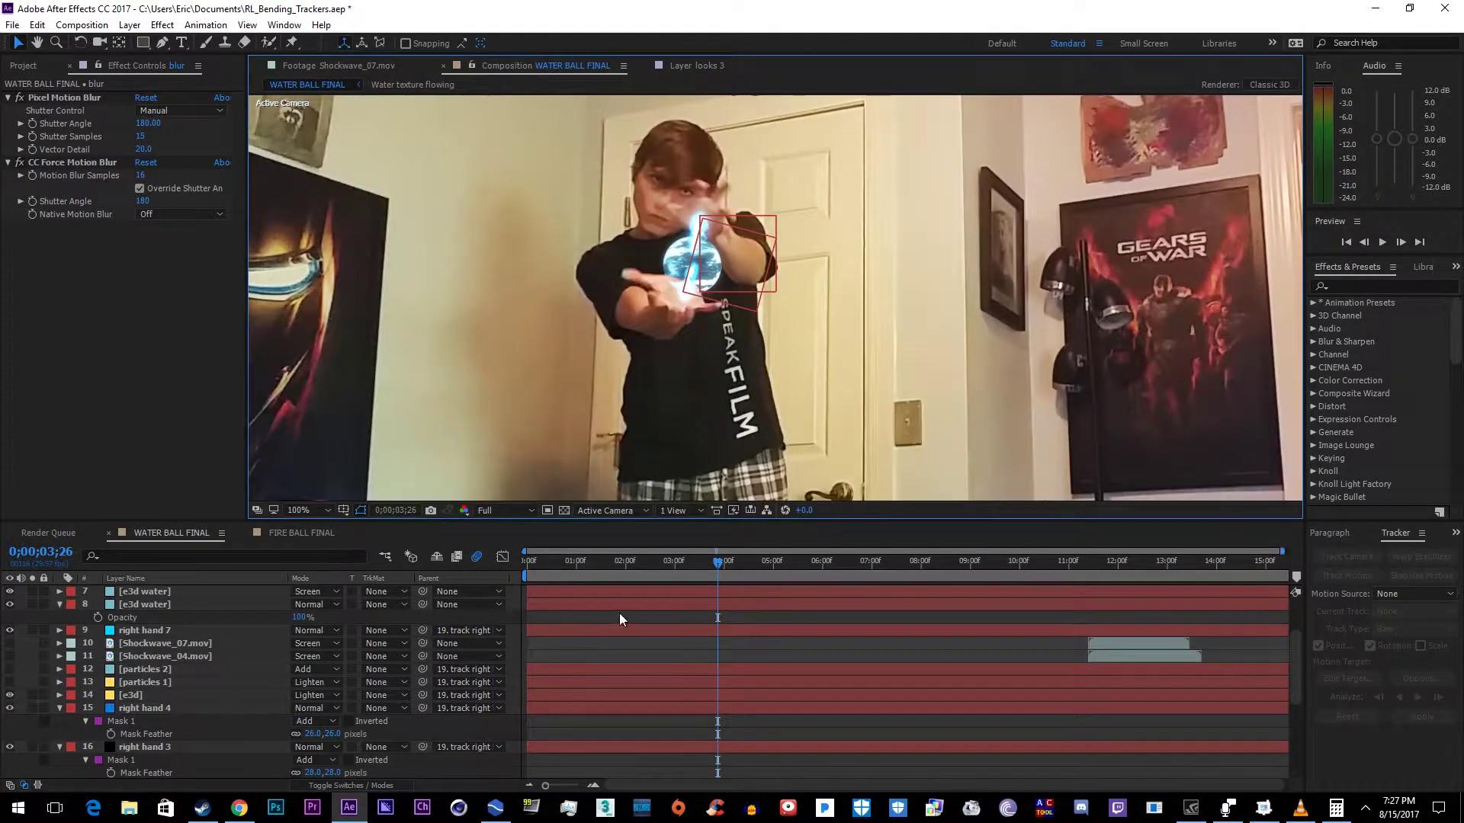
click(1076, 559)
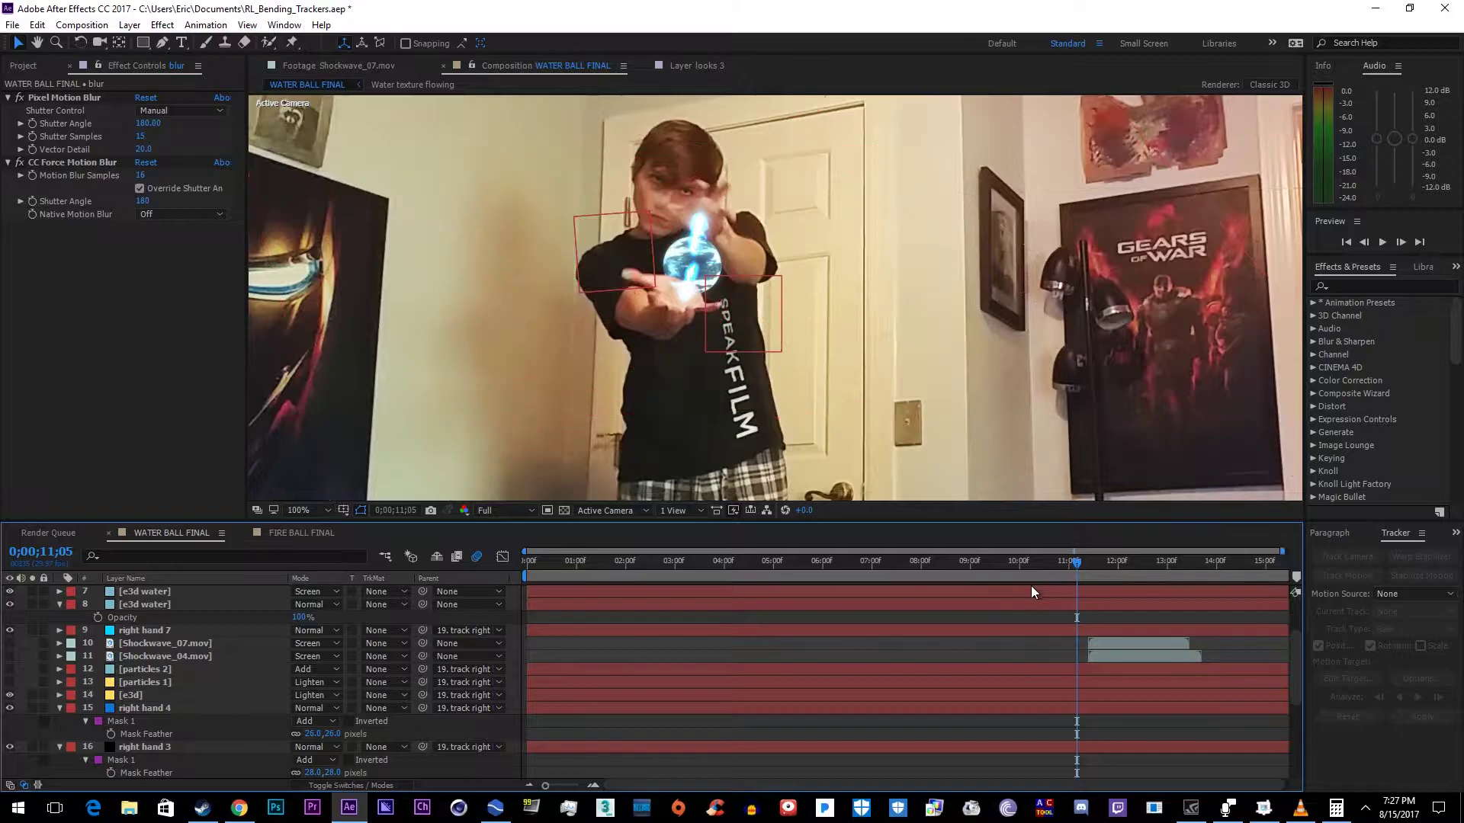
drag(761, 563, 607, 563)
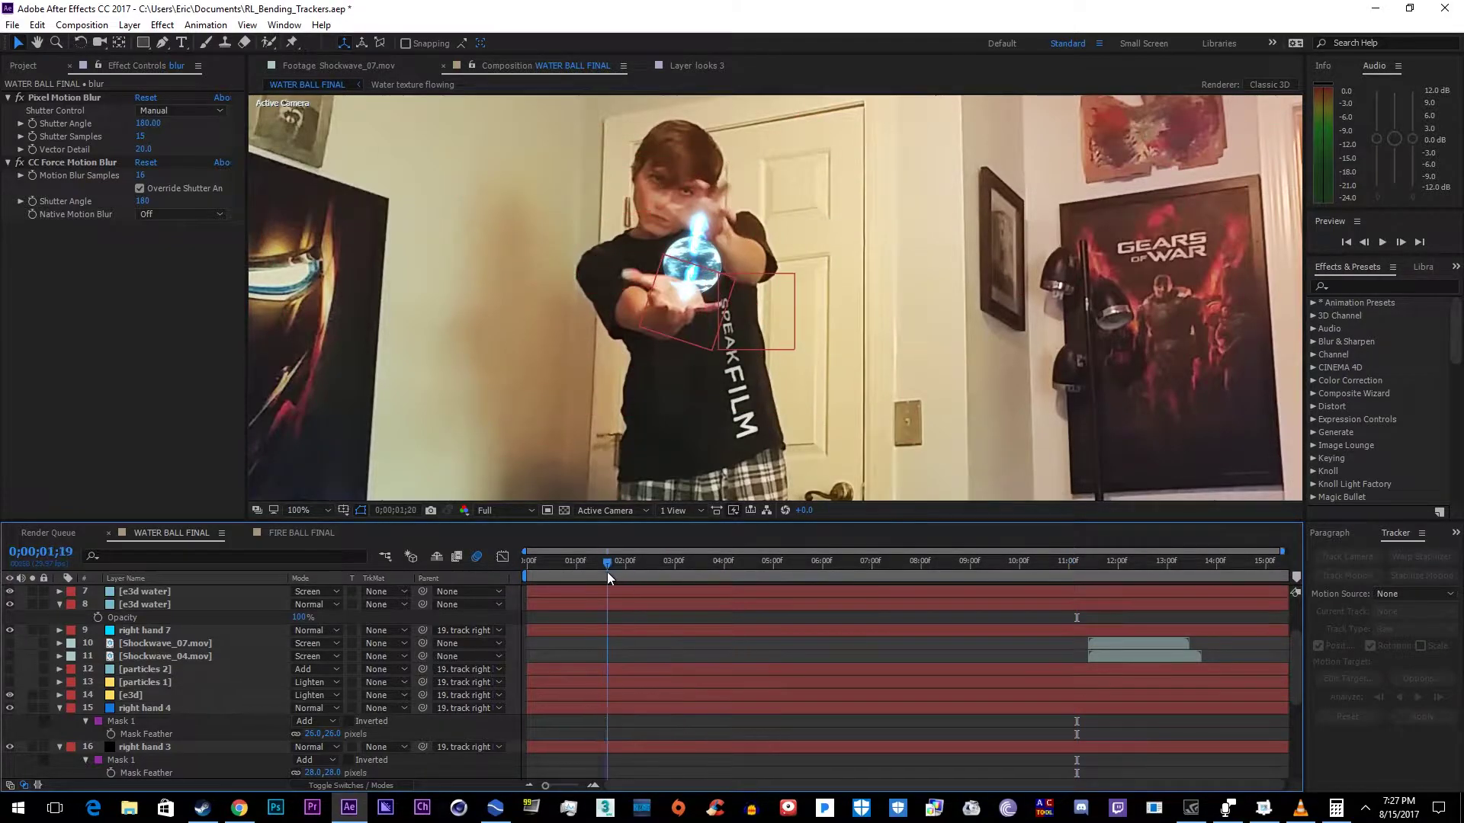
- Review the Particular settings of particles 1 and the Element and Glow settings of the e3d water layer
click(137, 682)
scroll(134, 703, down, 3)
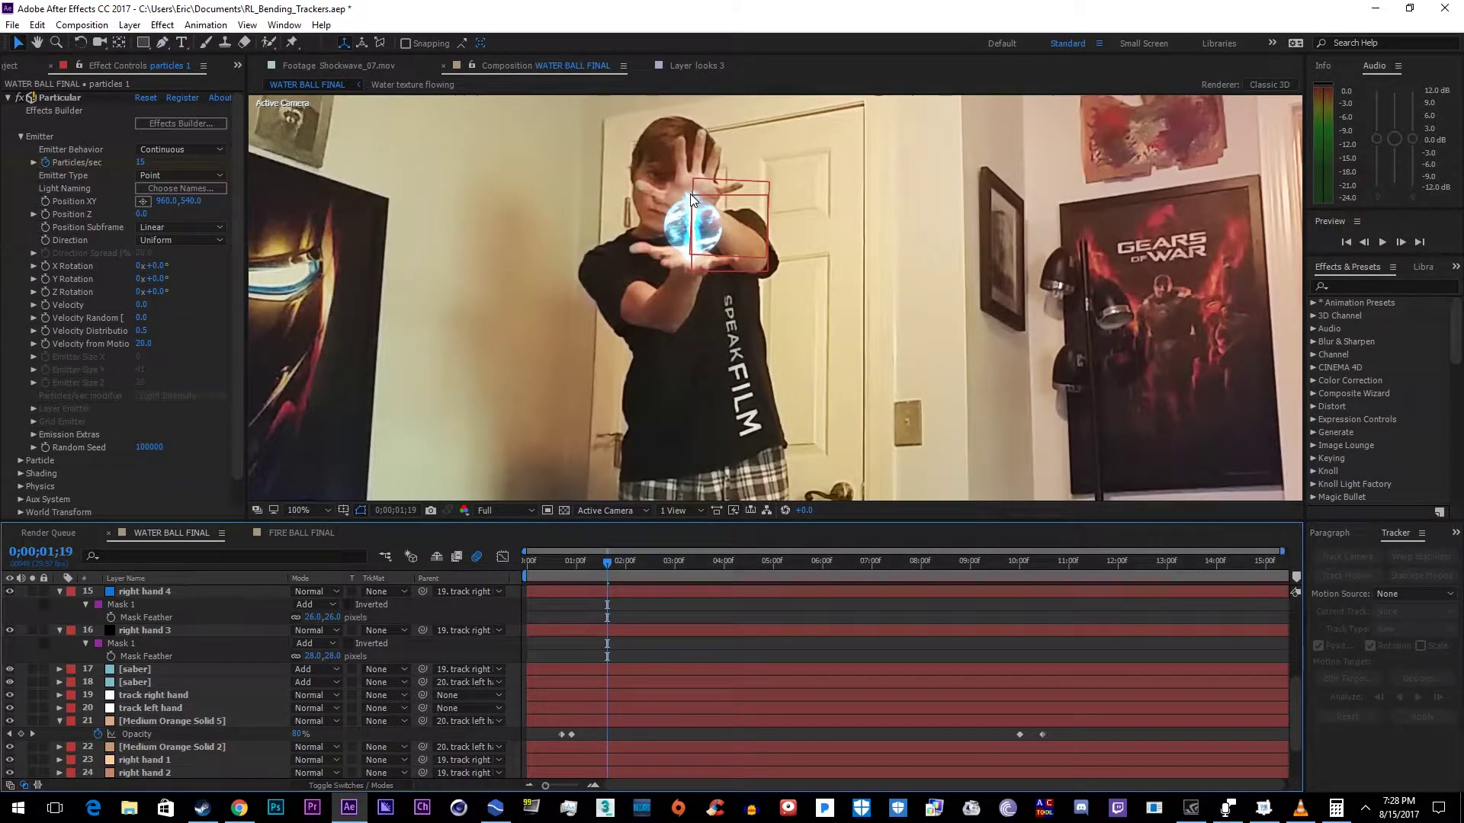
click(696, 238)
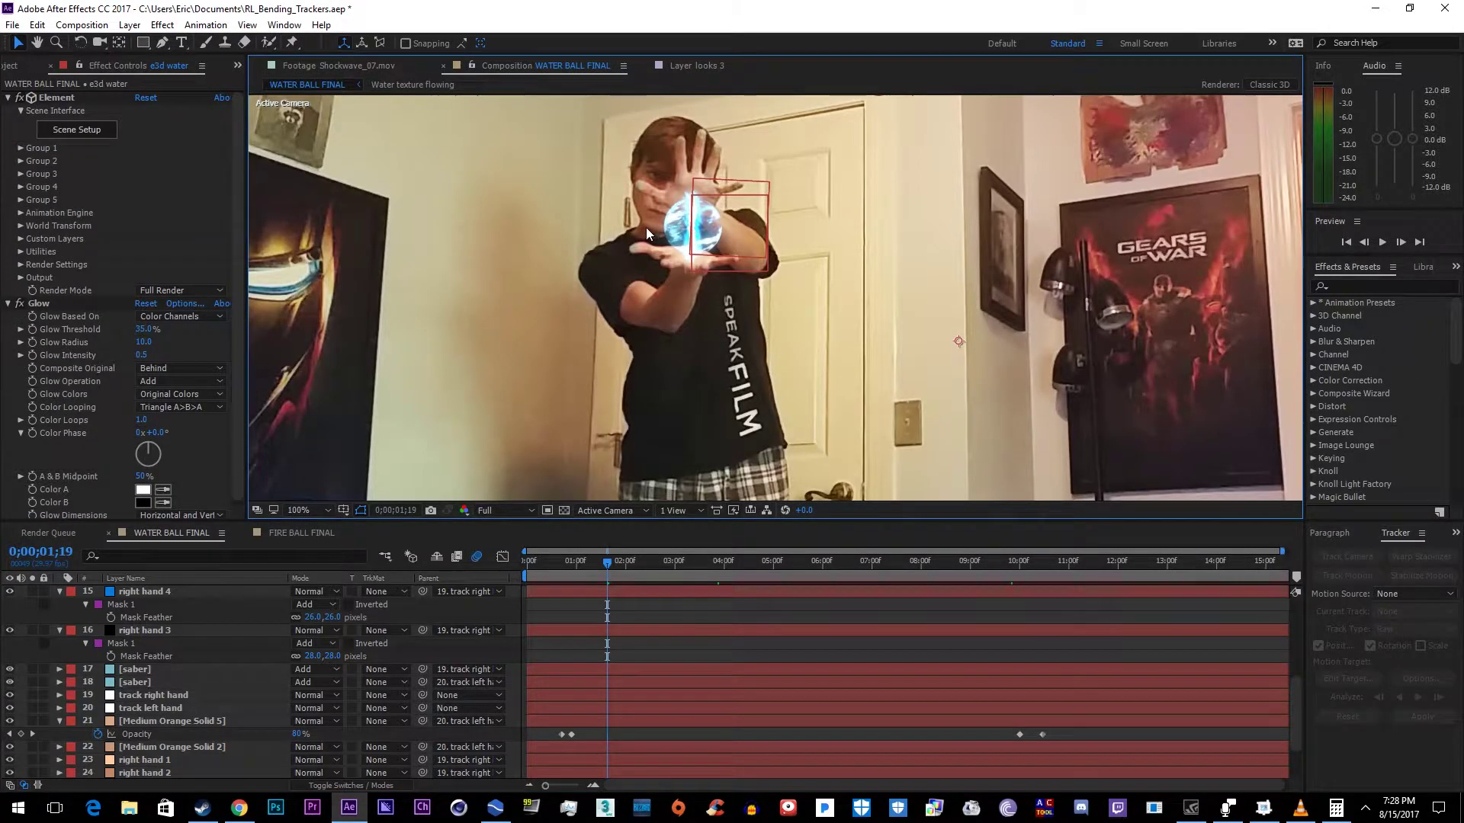
- Make the Shockwave_07.mov and Shockwave_04.mov layers visible and show the blast at 0;00;11;19
drag(758, 564, 814, 564)
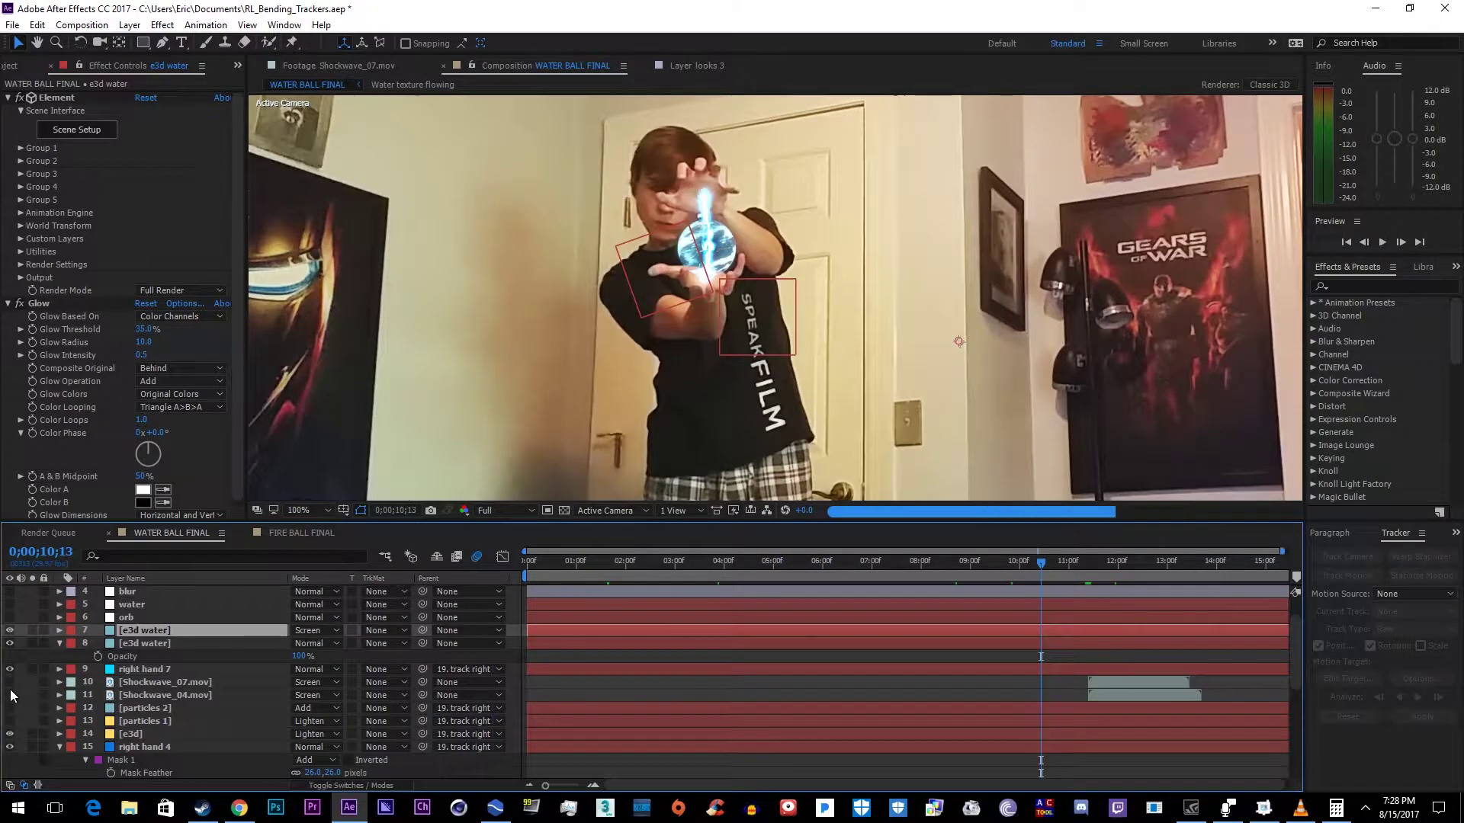
drag(11, 696, 10, 682)
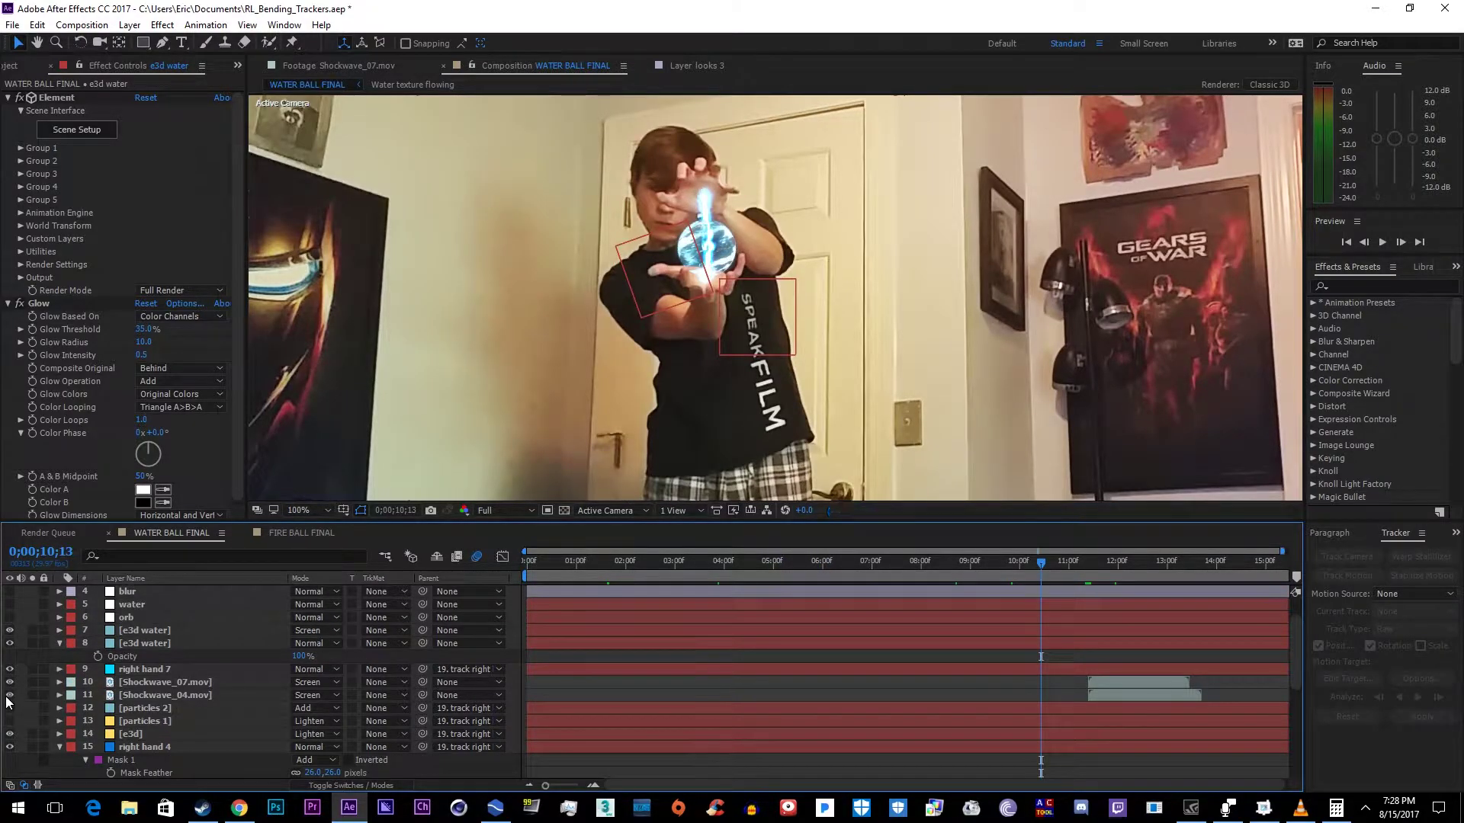
click(1099, 565)
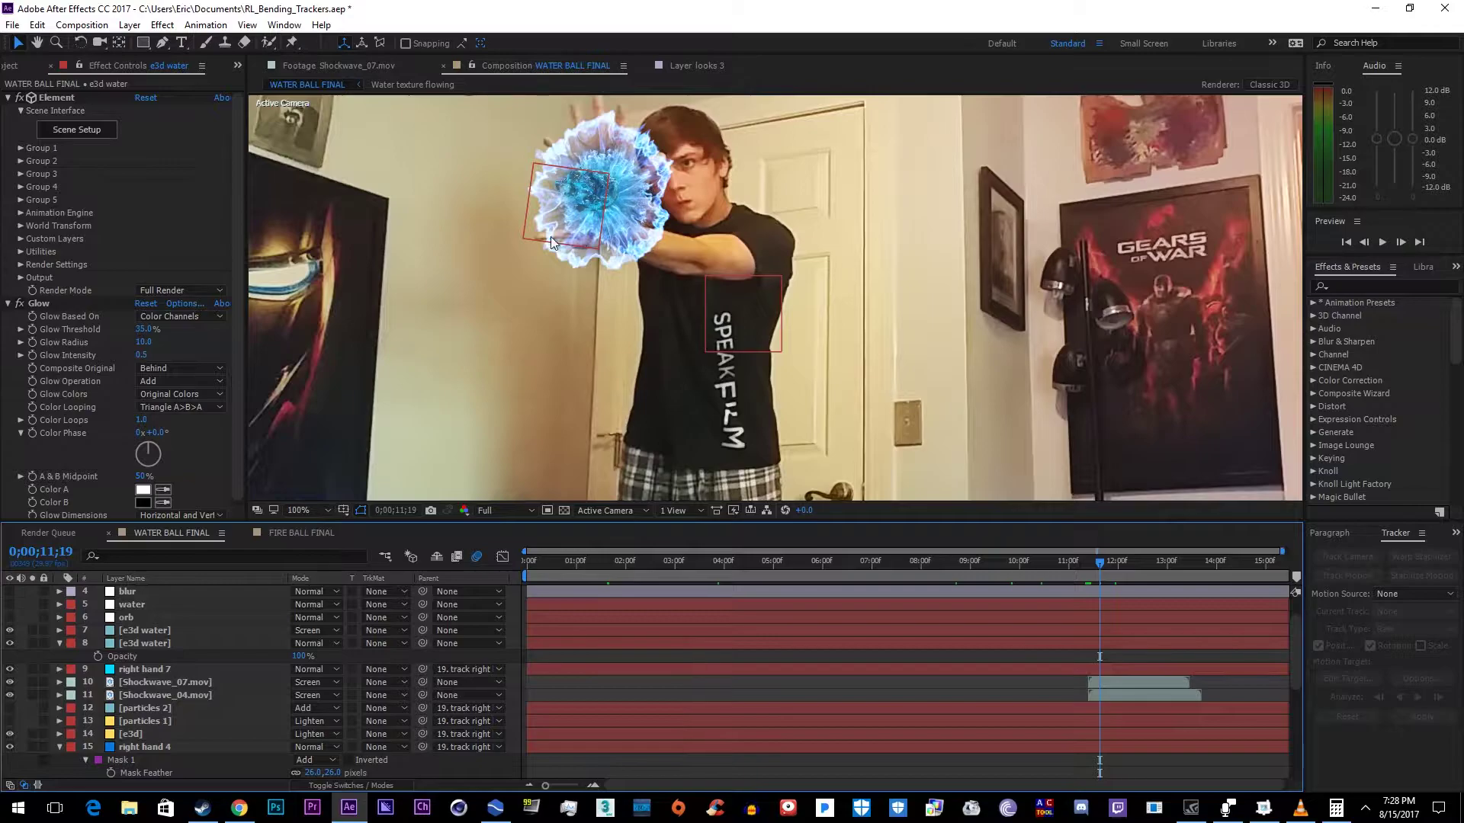
- Switch to the FIRE BALL FINAL composition and make the e3d and Fire Explosion.avi layers visible
click(292, 533)
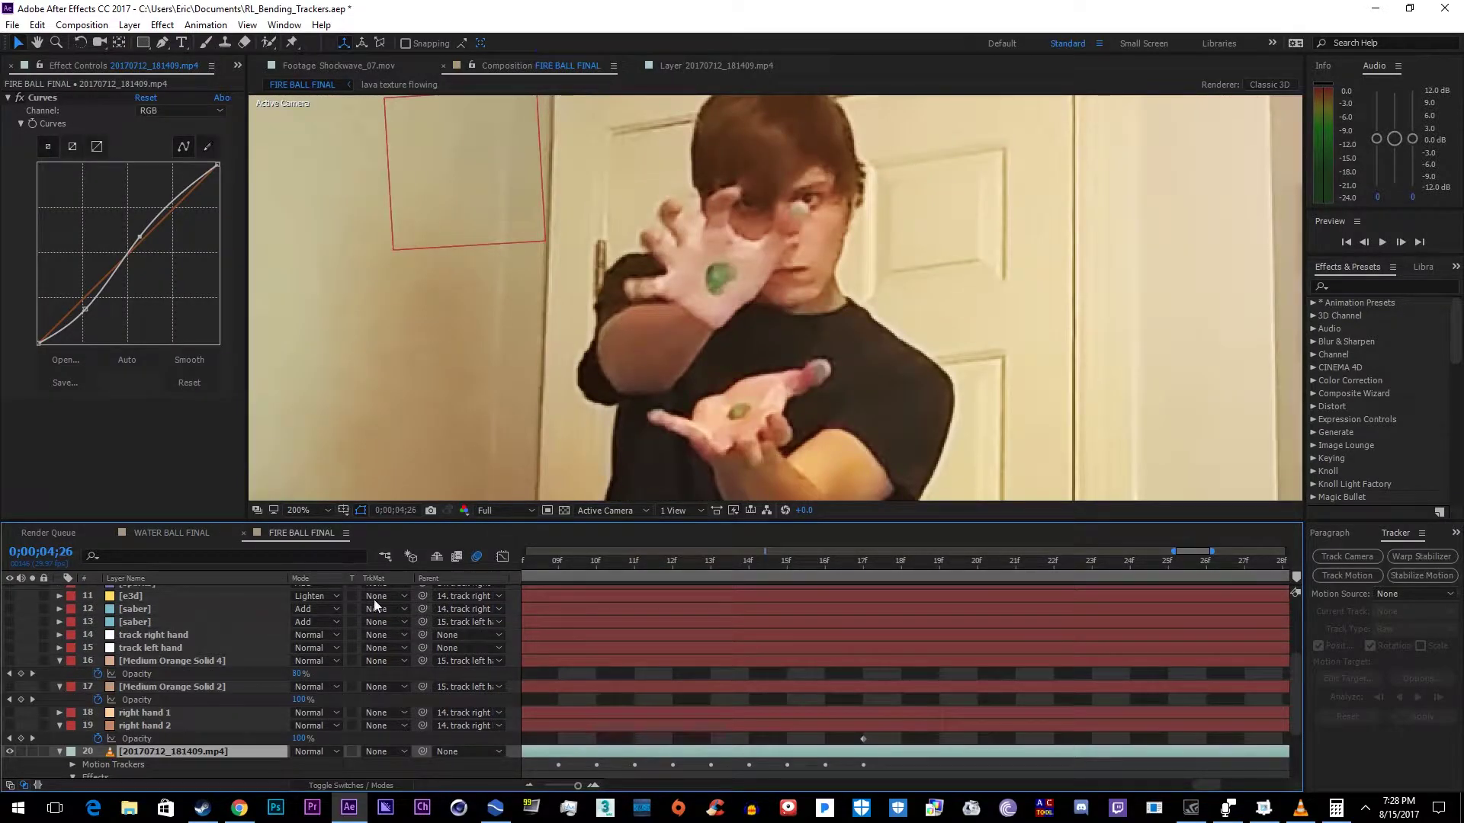
scroll(378, 595, down, 2)
scroll(395, 656, up, 5)
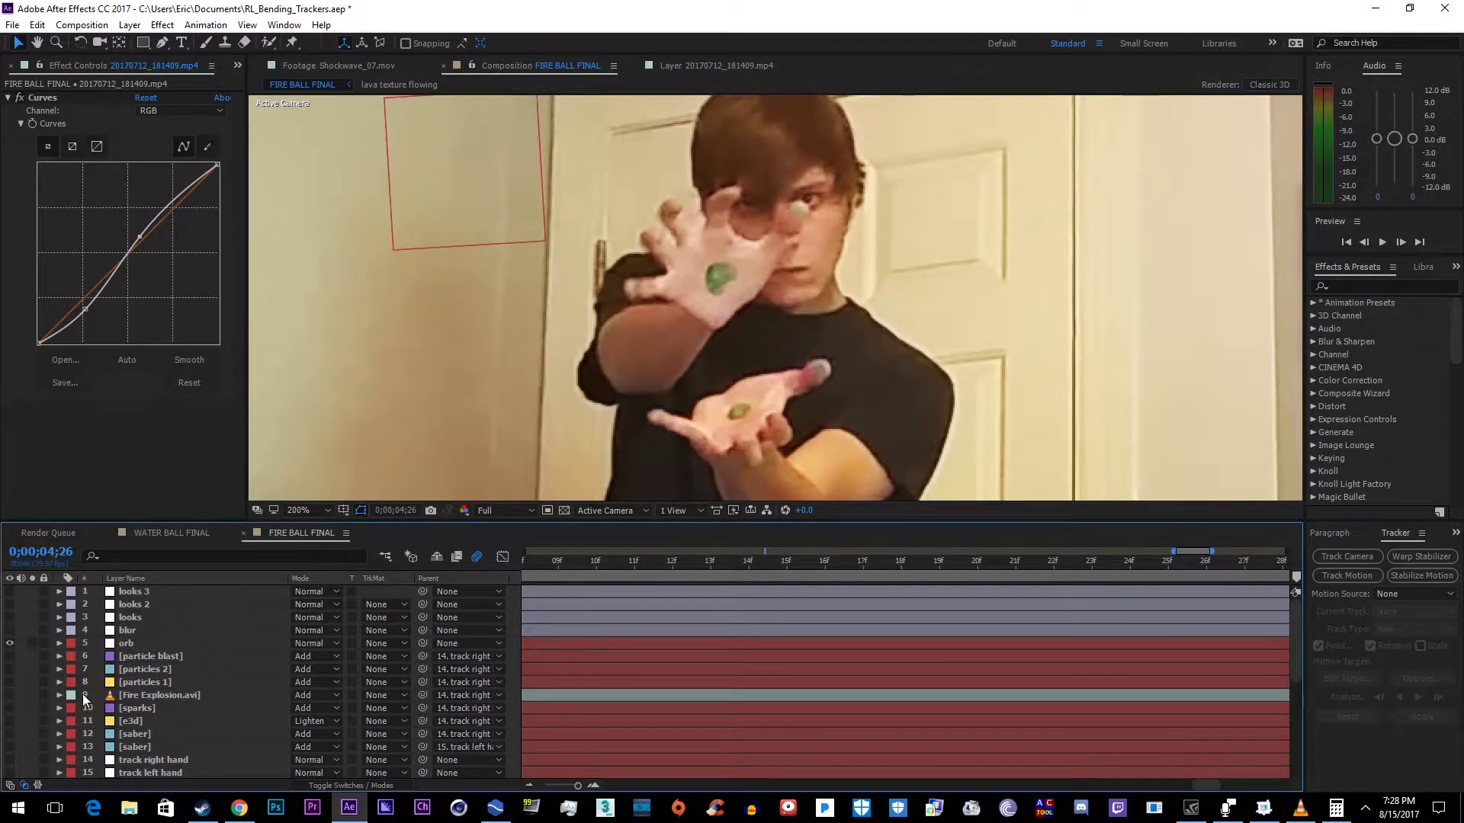
click(10, 721)
click(10, 695)
- Apply the Hazy Fire preset to the particles 2 layer's Particular effect using the Effects Builder
click(144, 669)
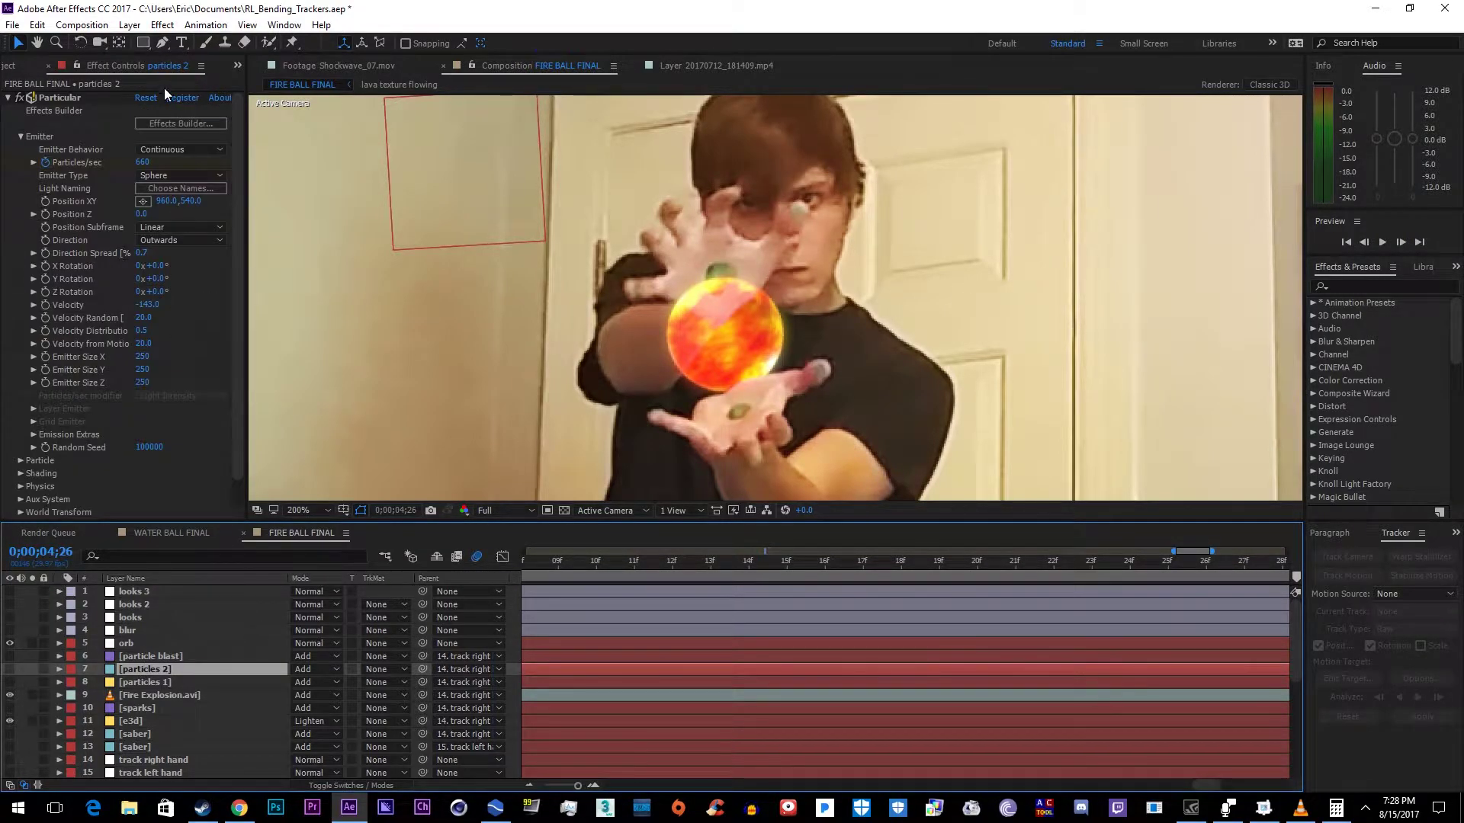
click(161, 123)
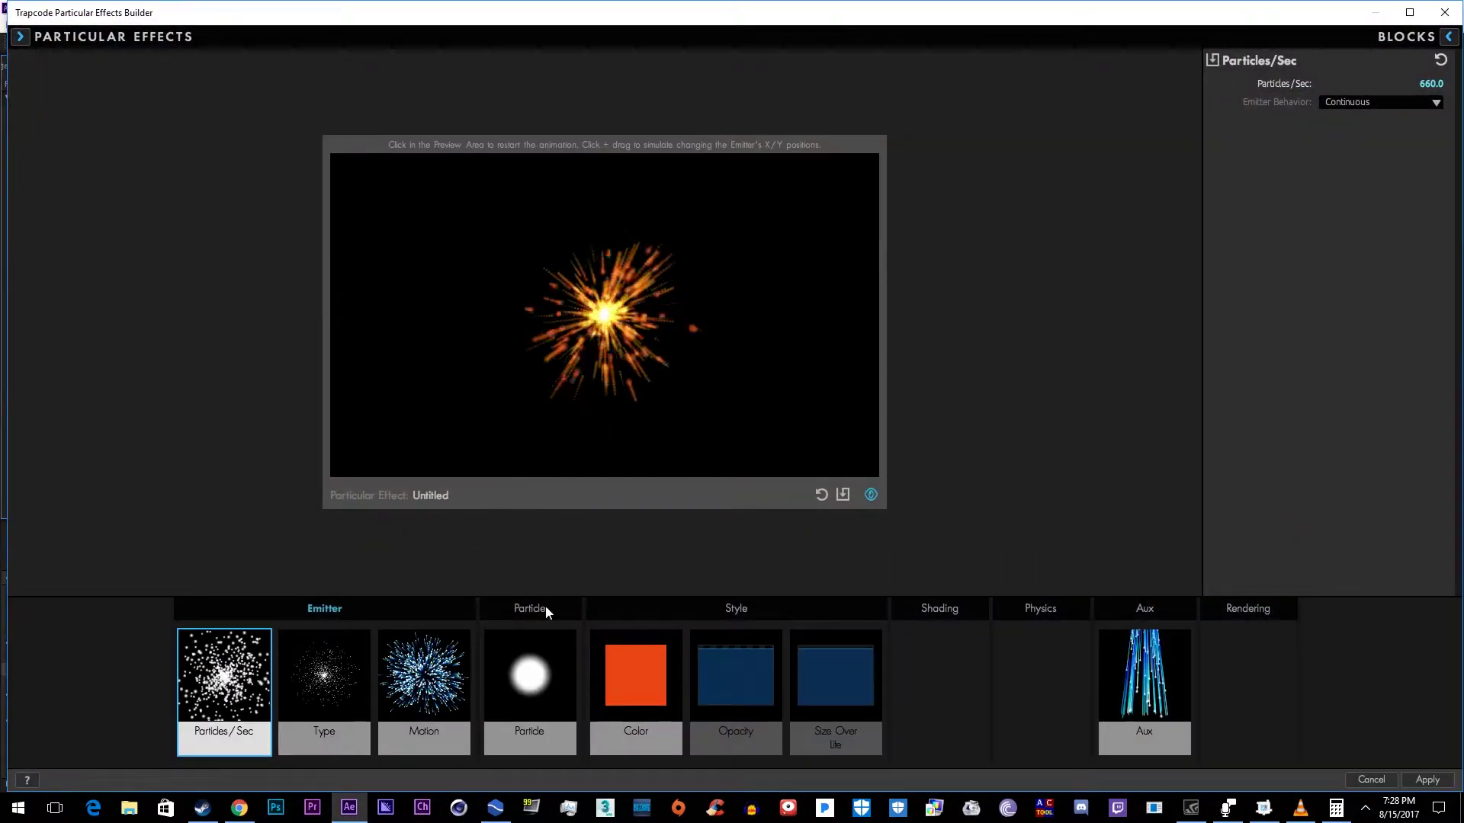
click(21, 37)
scroll(340, 415, up, 2)
scroll(350, 324, up, 10)
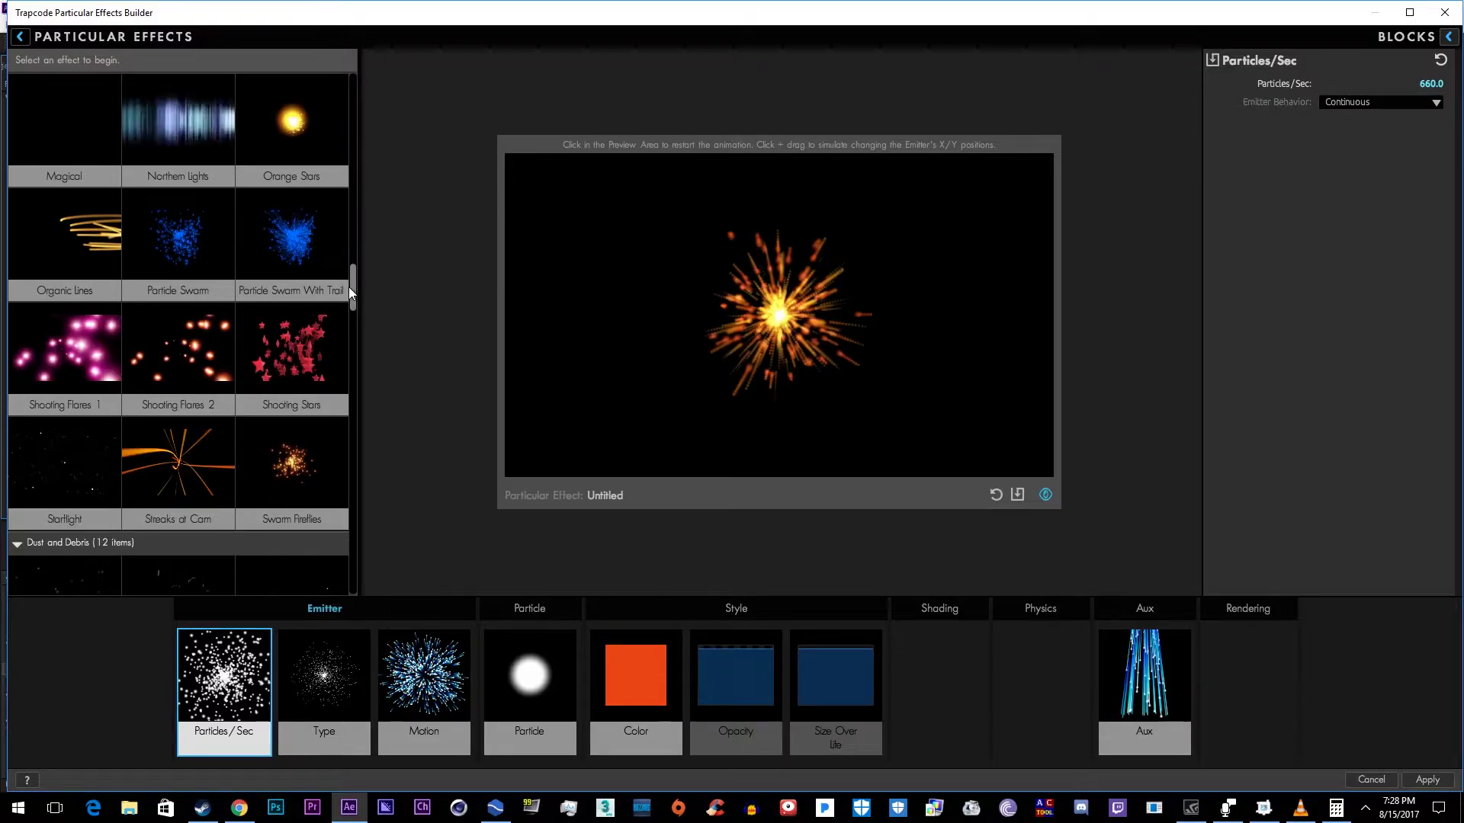
scroll(342, 229, up, 10)
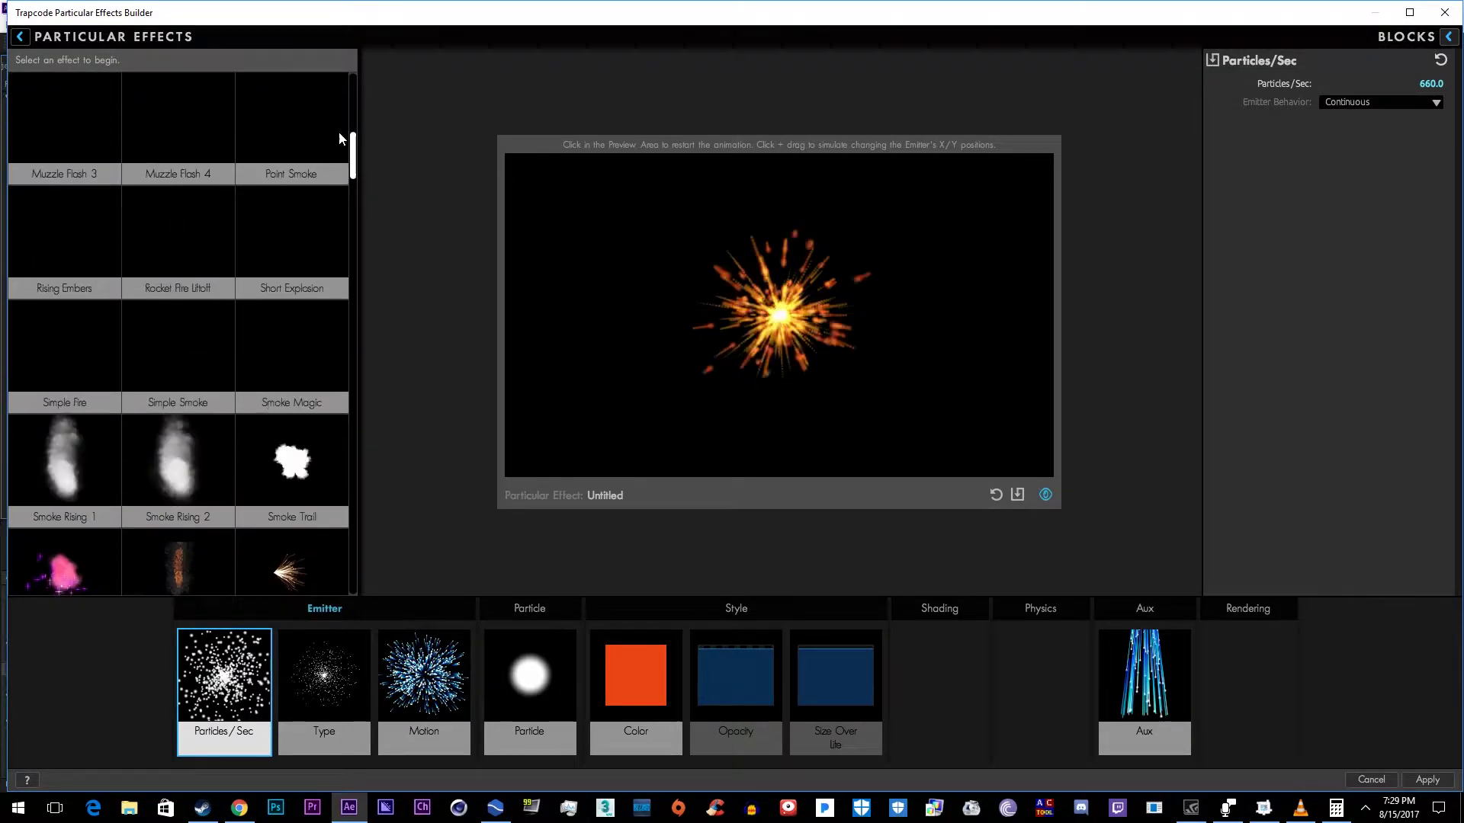
scroll(340, 137, up, 8)
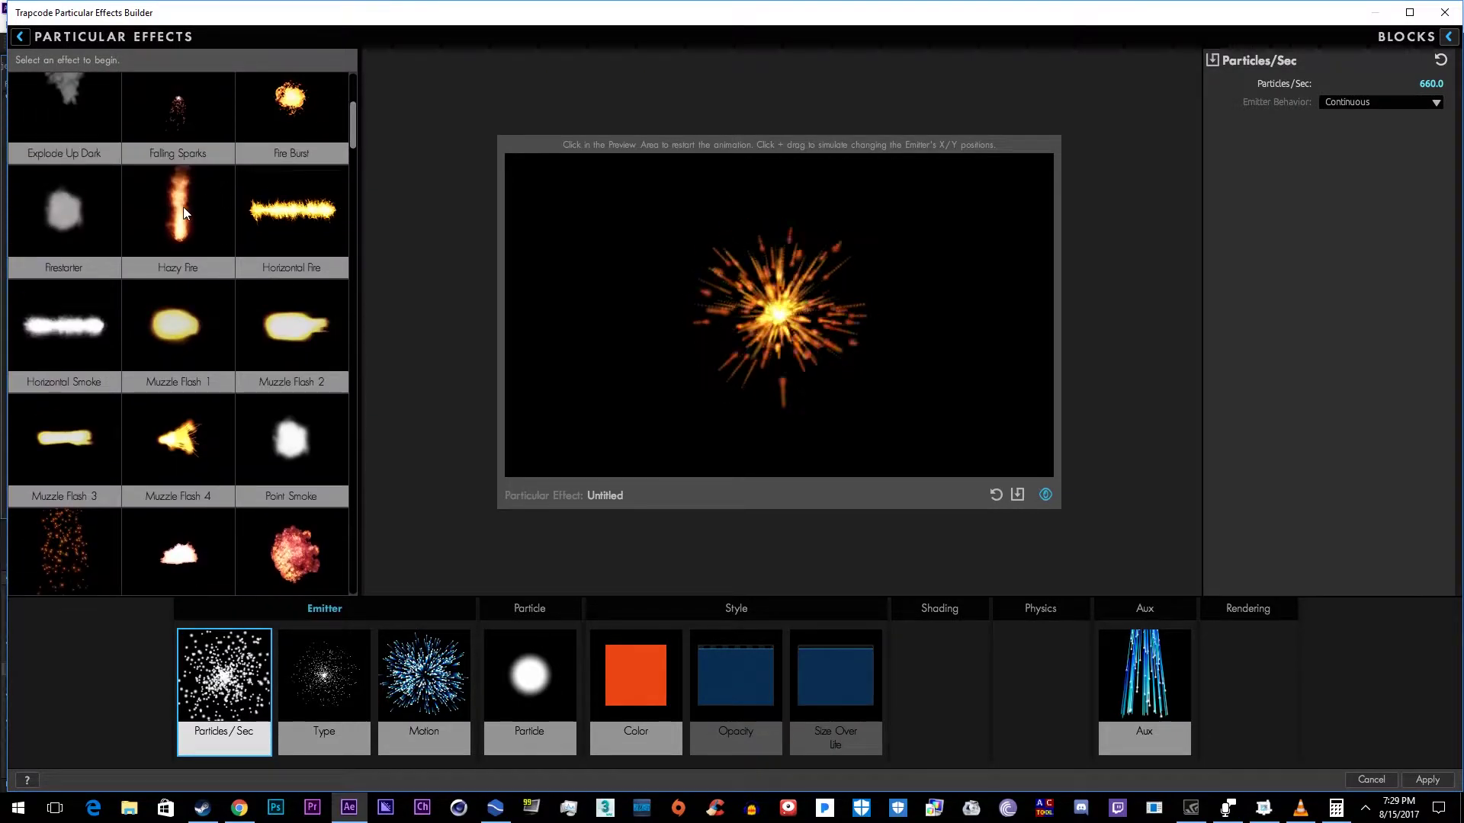
click(186, 204)
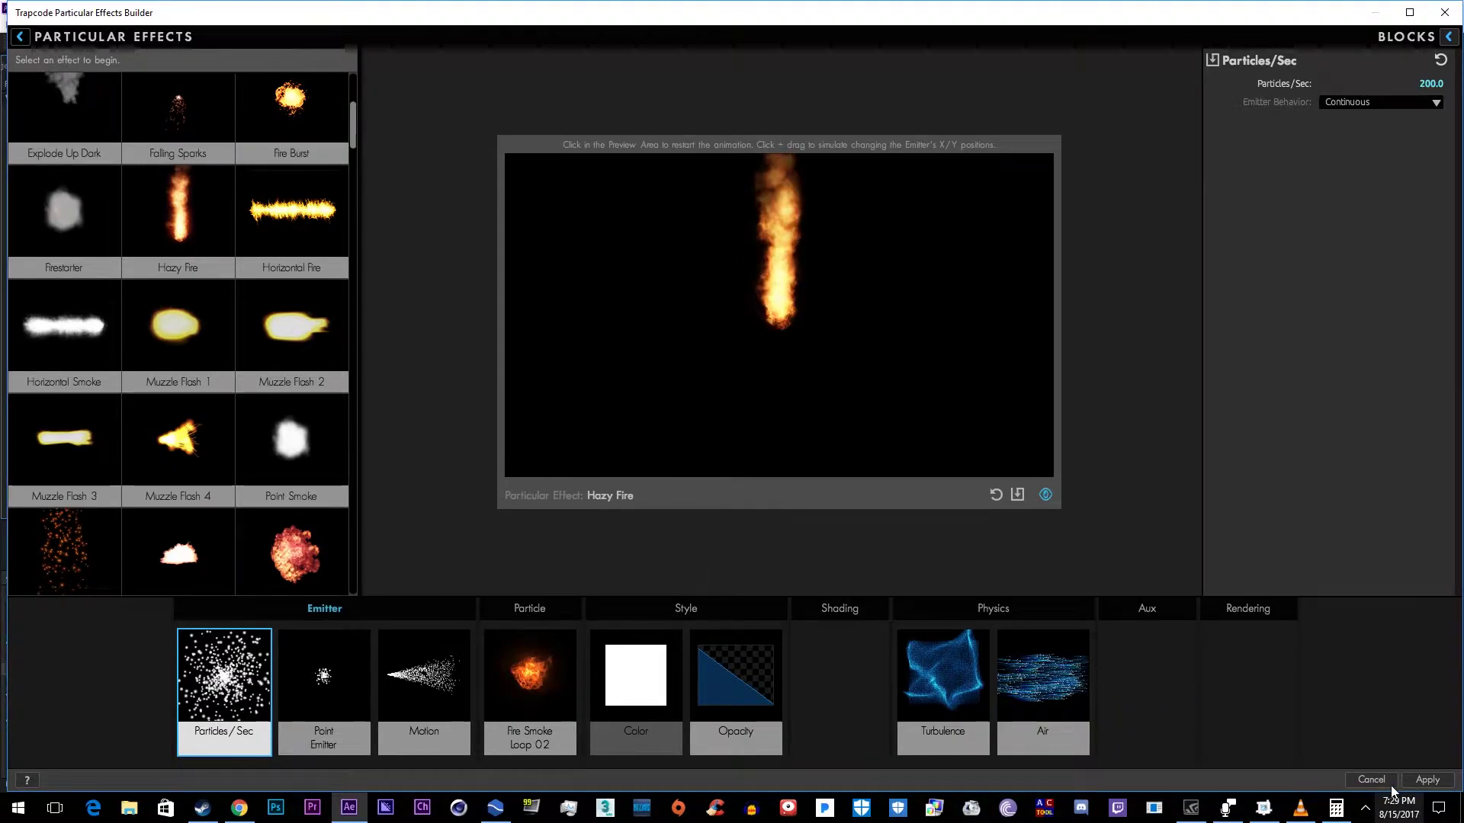
click(1430, 786)
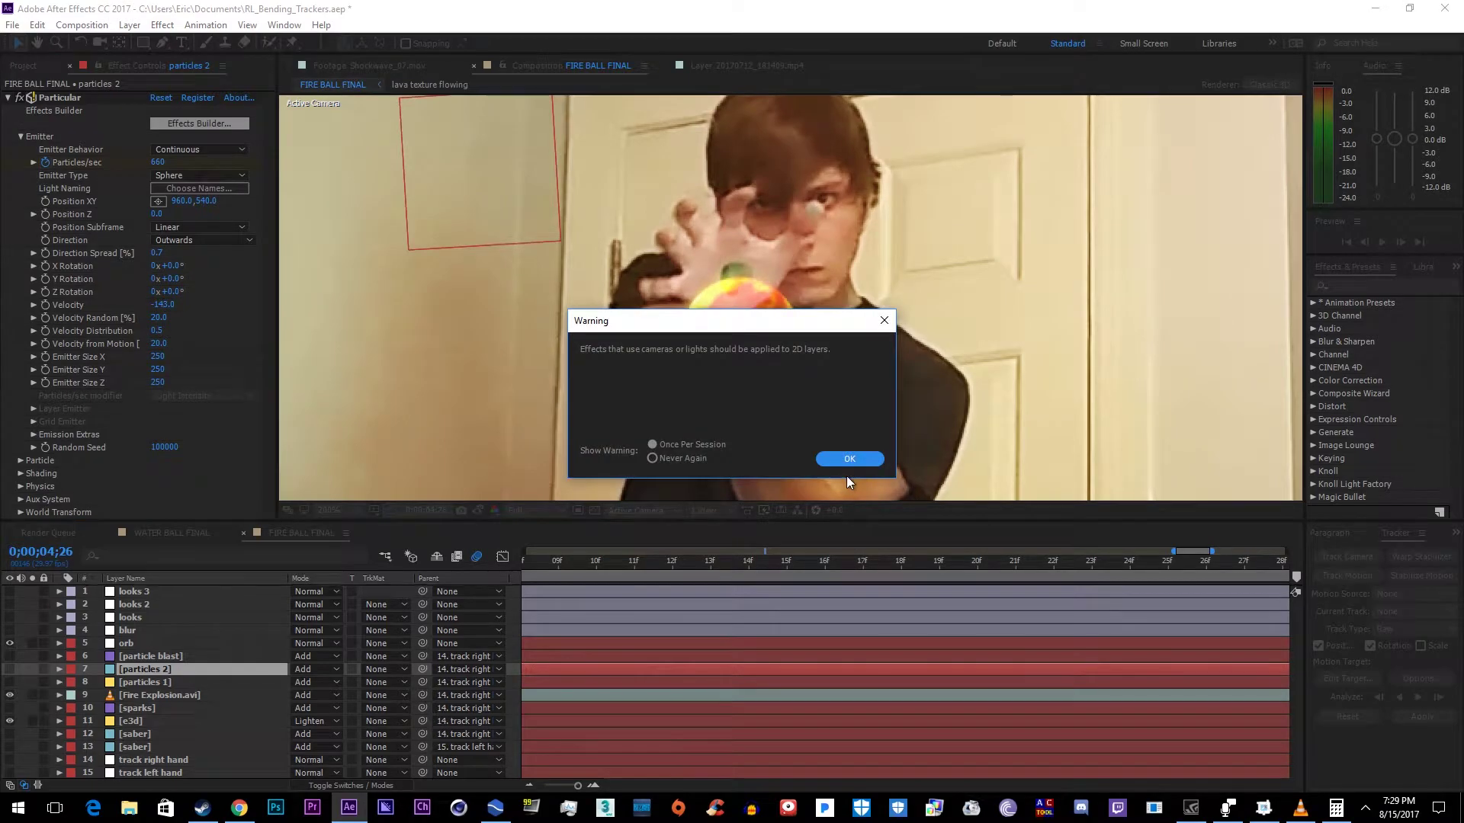
click(848, 460)
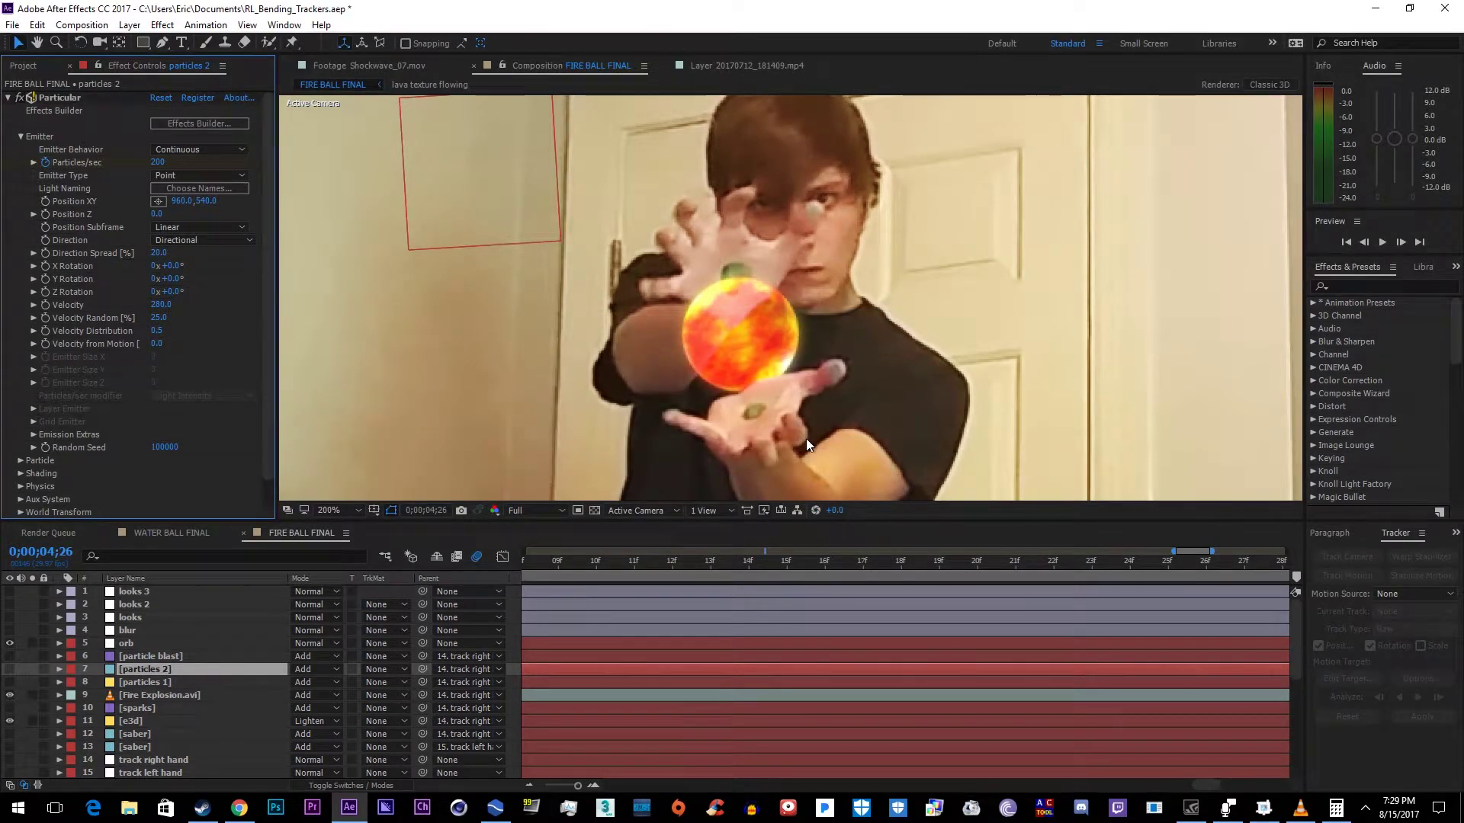
- Open the Liquid Head.aep project
click(166, 532)
click(13, 25)
click(34, 55)
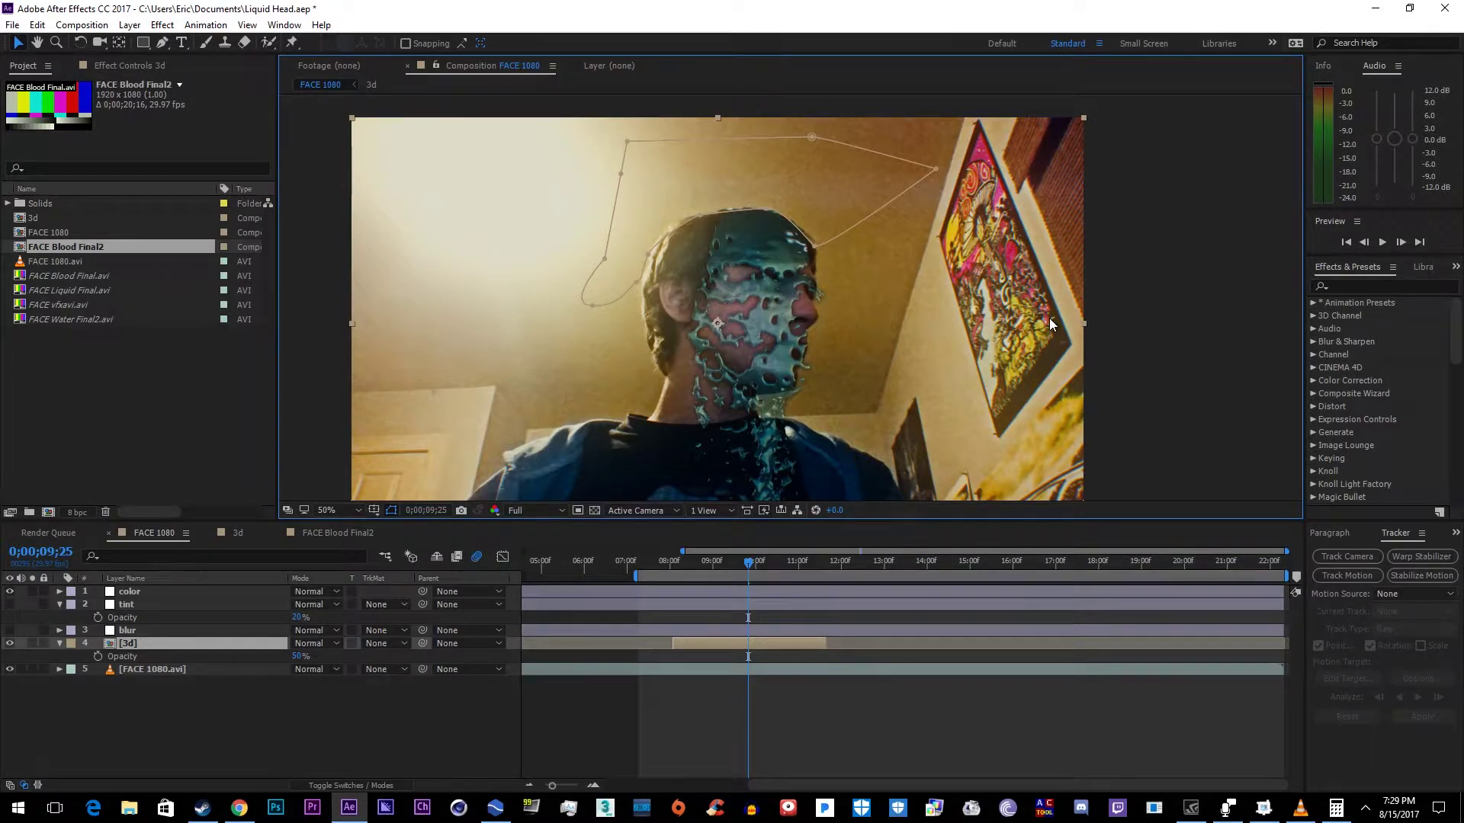
- Extend the 3d layer's end to about 13 seconds and check the liquid face at 0;00;11;08 and 0;00;09;26
click(771, 657)
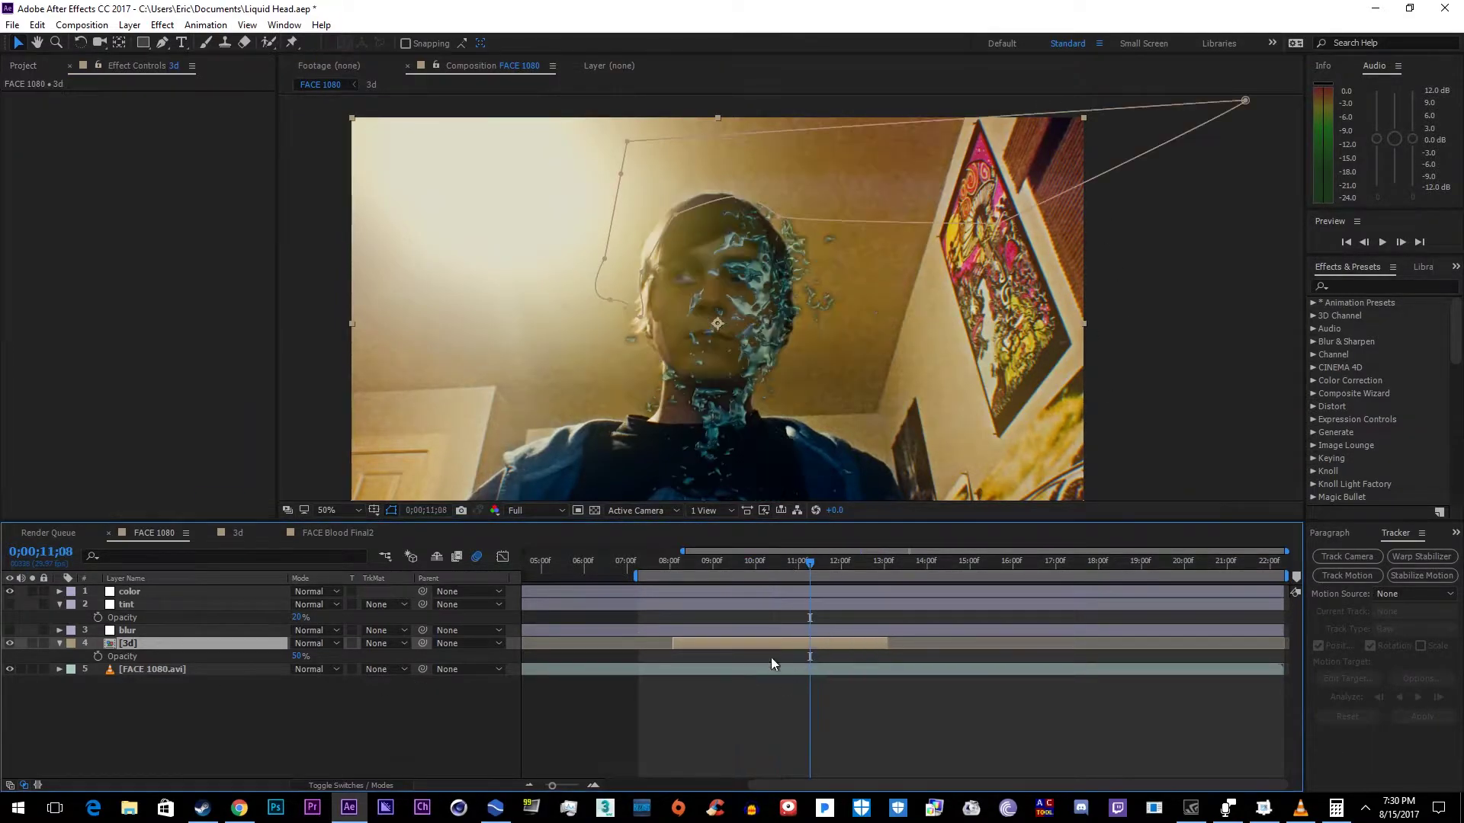
click(750, 563)
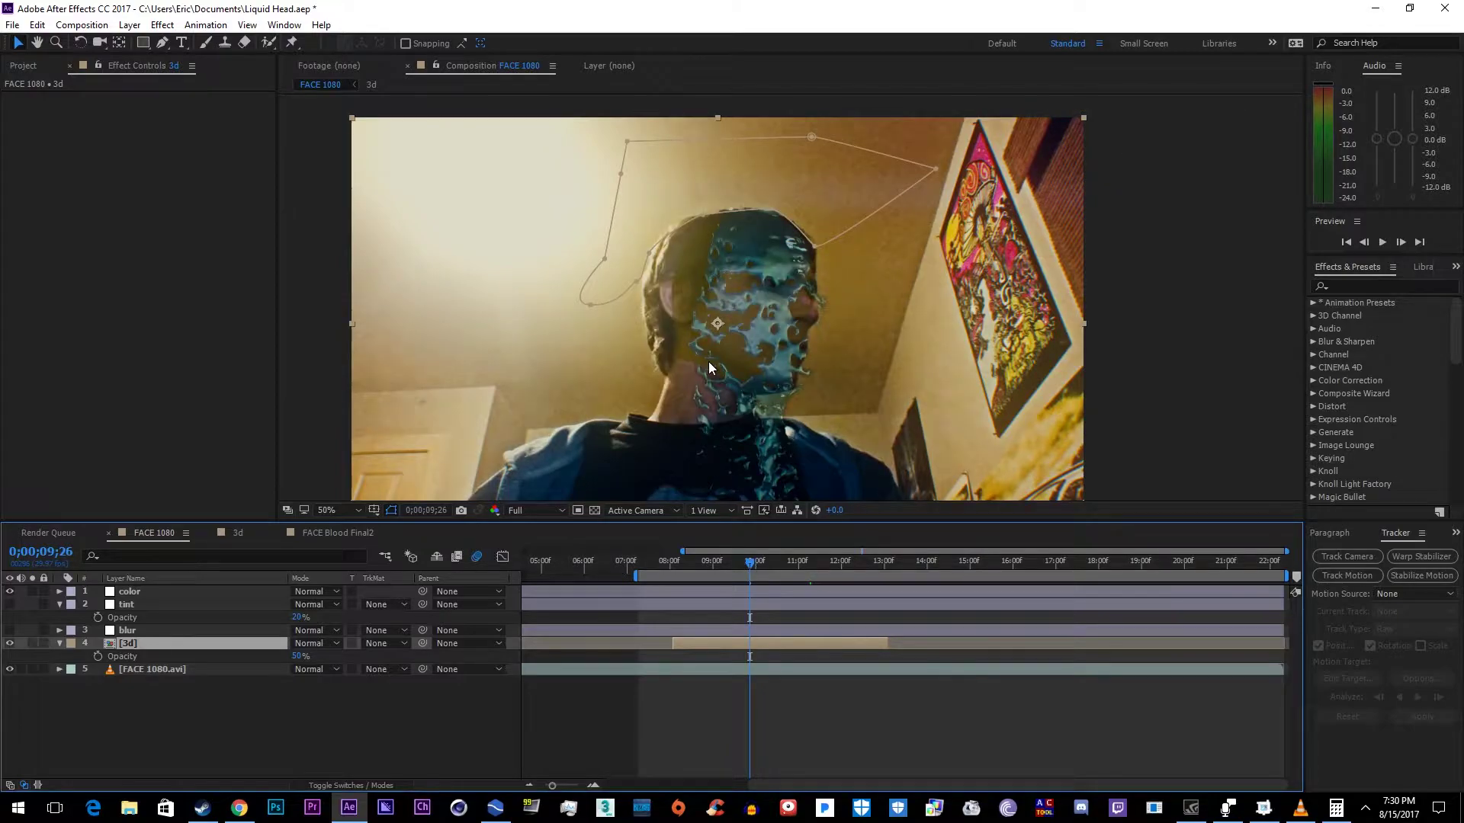
scroll(793, 288, up, 4)
scroll(743, 292, down, 2)
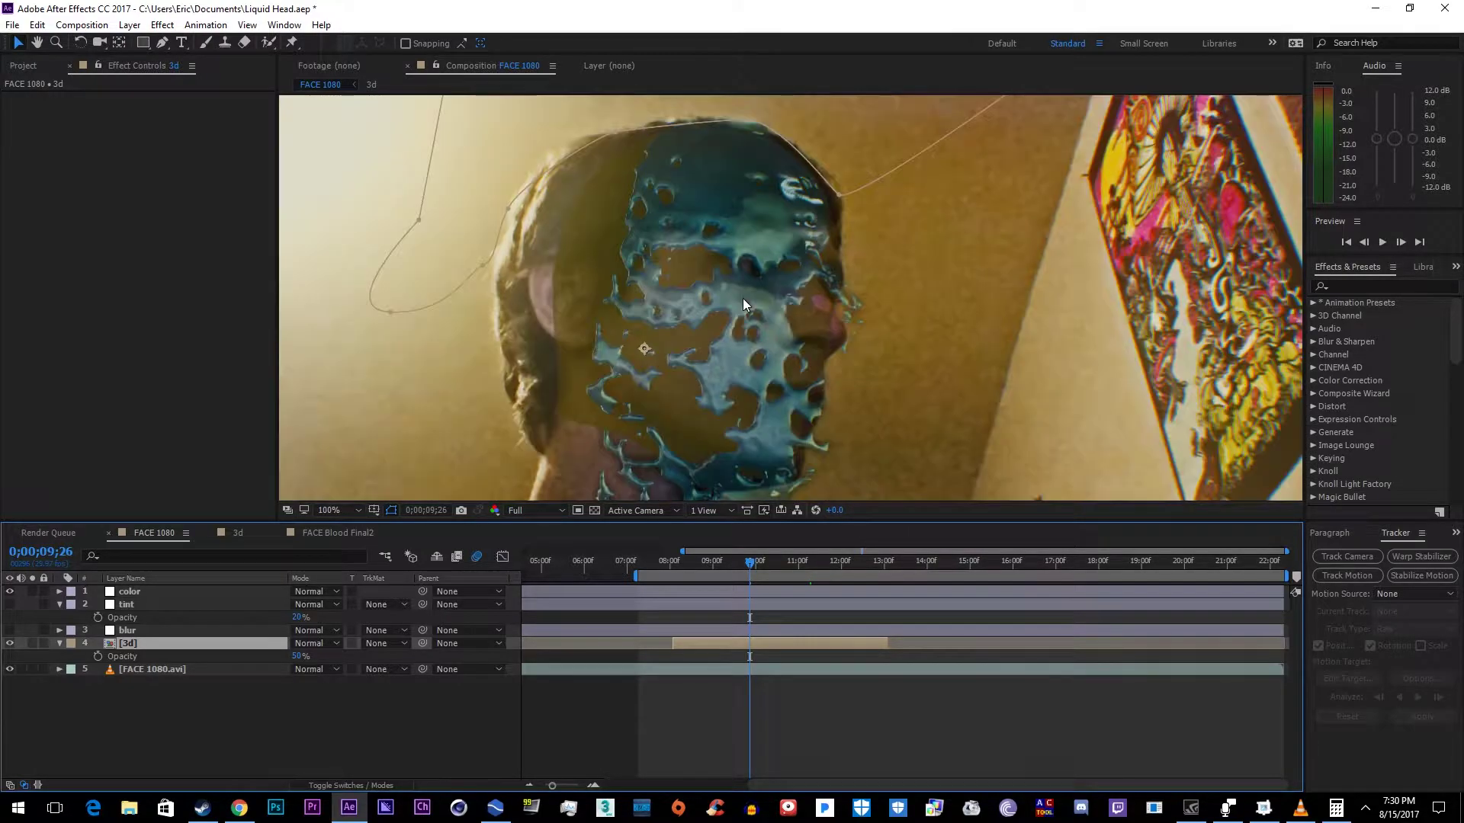
scroll(751, 233, down, 2)
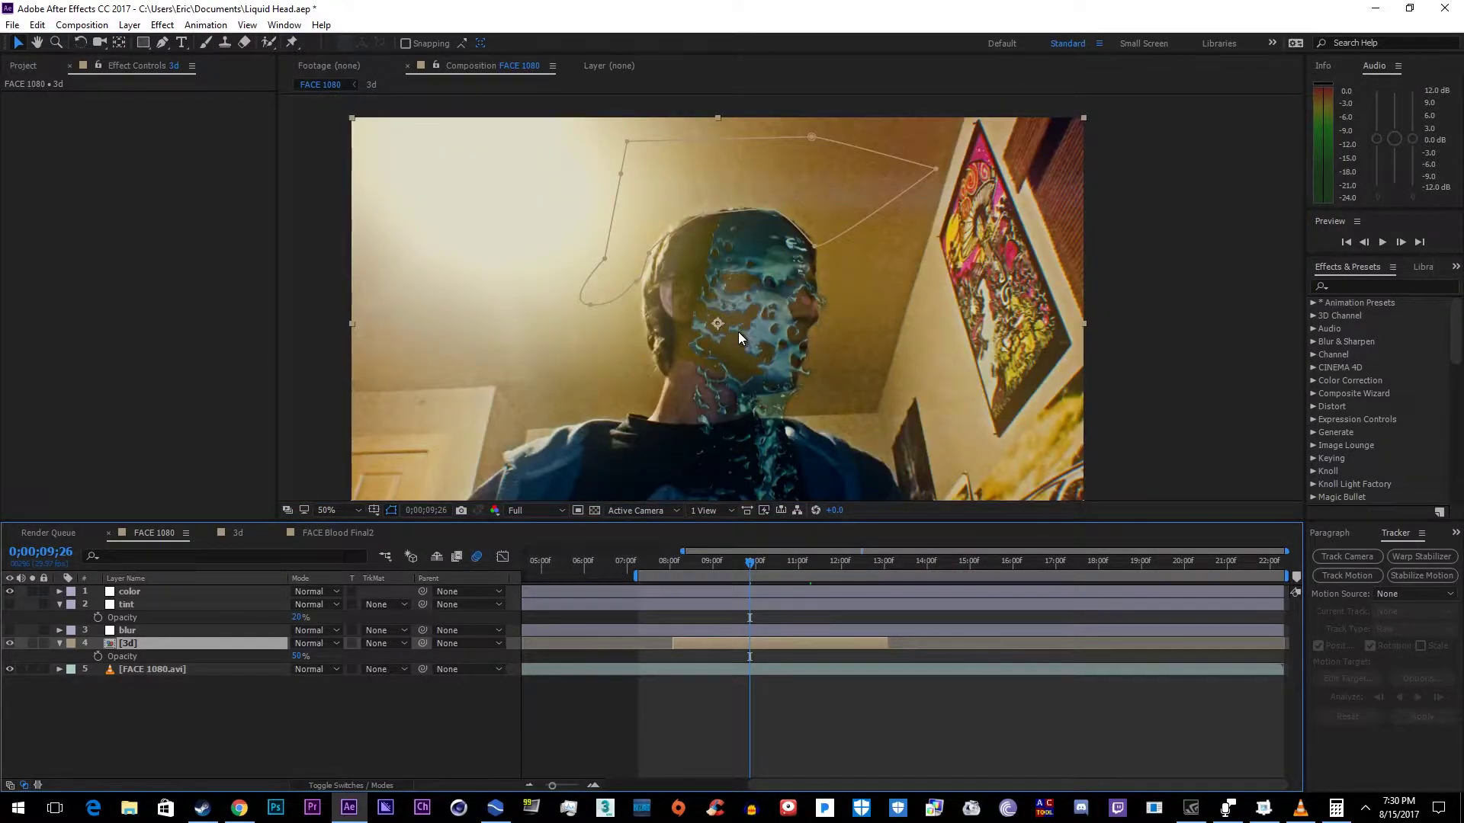
- Examine the liquid head overlay on the face at 0;00;08;28 and up close at 0;00;11;25
click(711, 560)
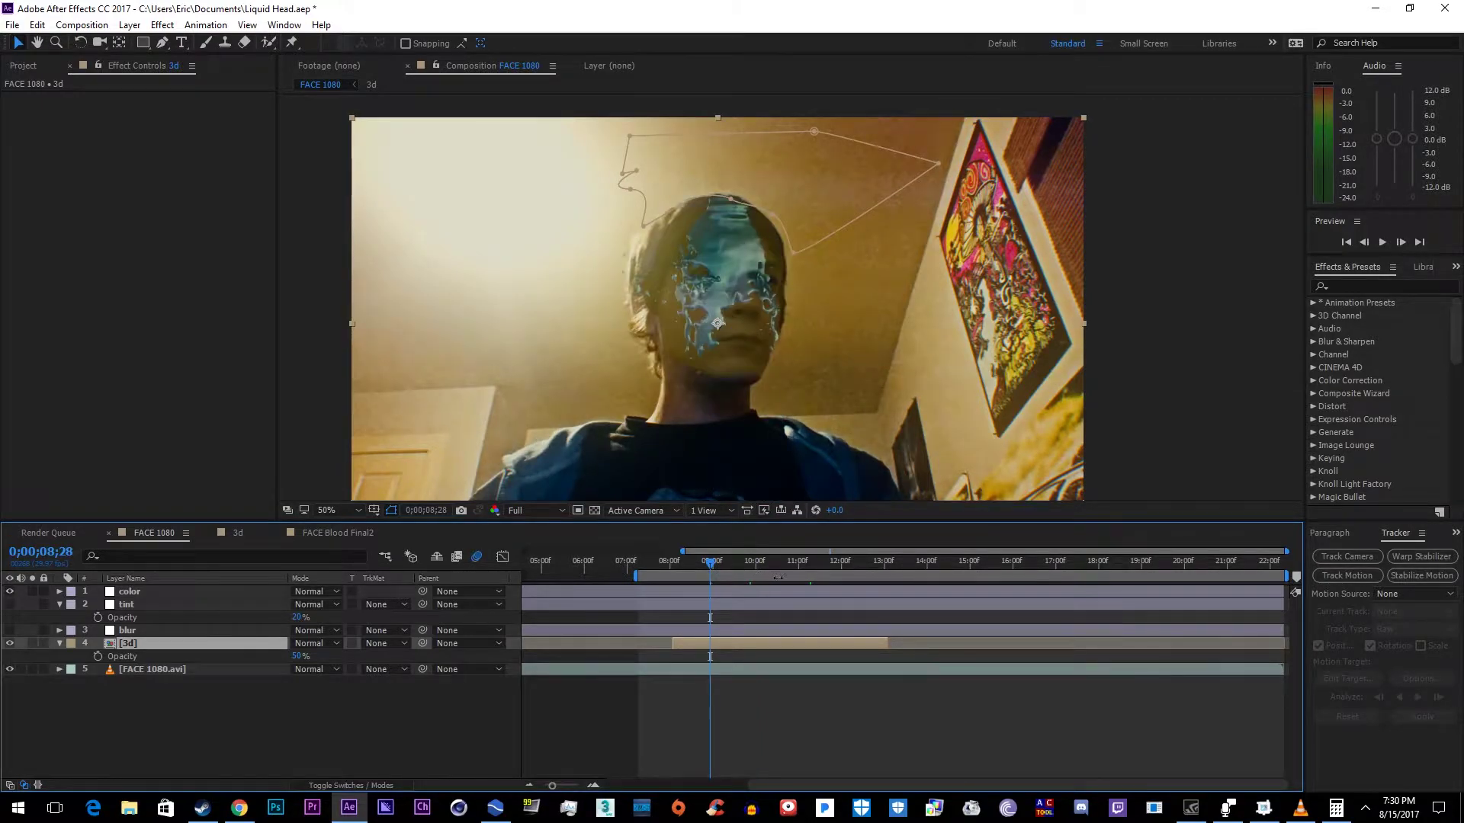
click(834, 562)
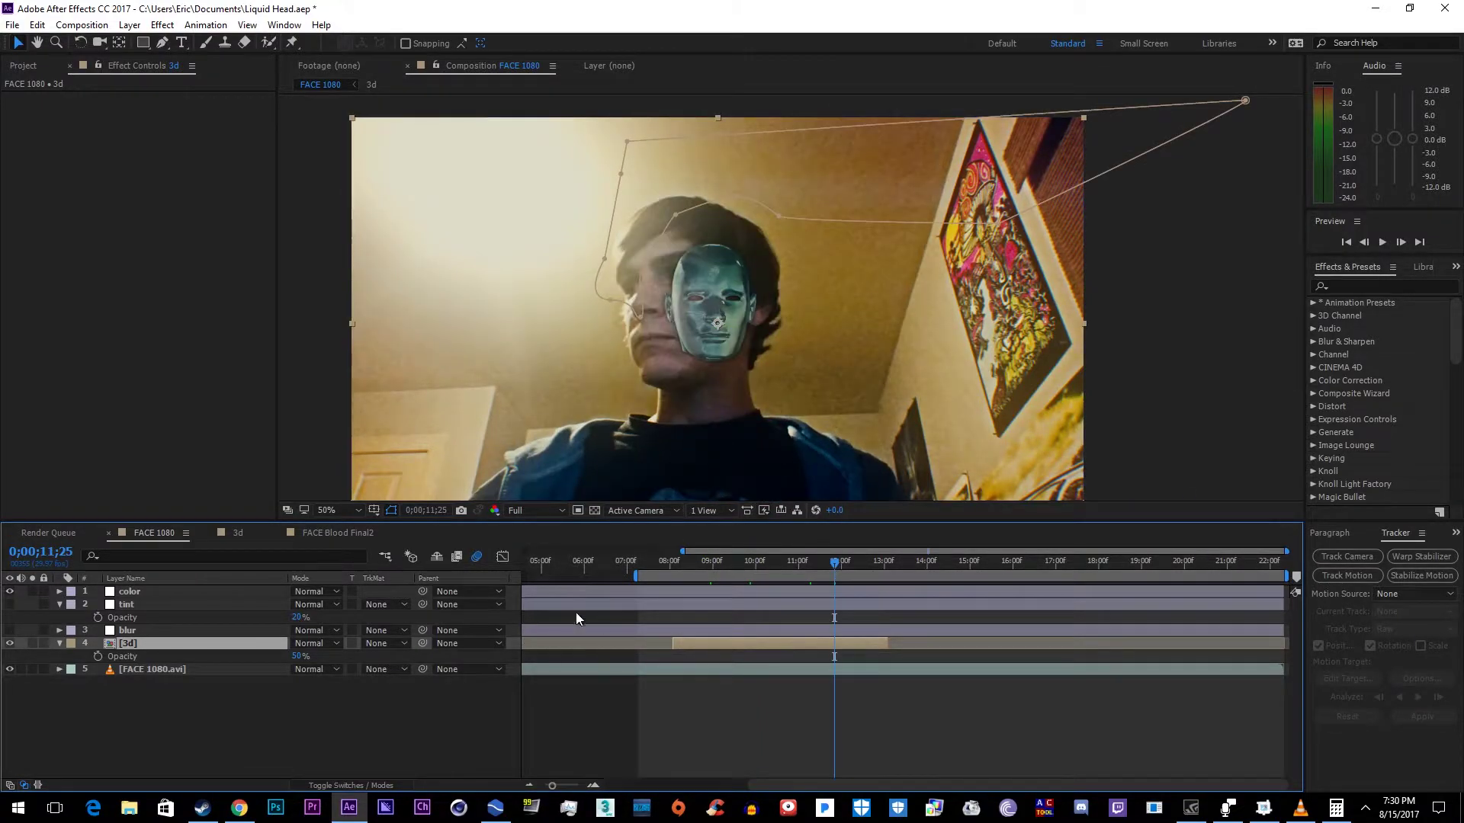
scroll(662, 278, up, 4)
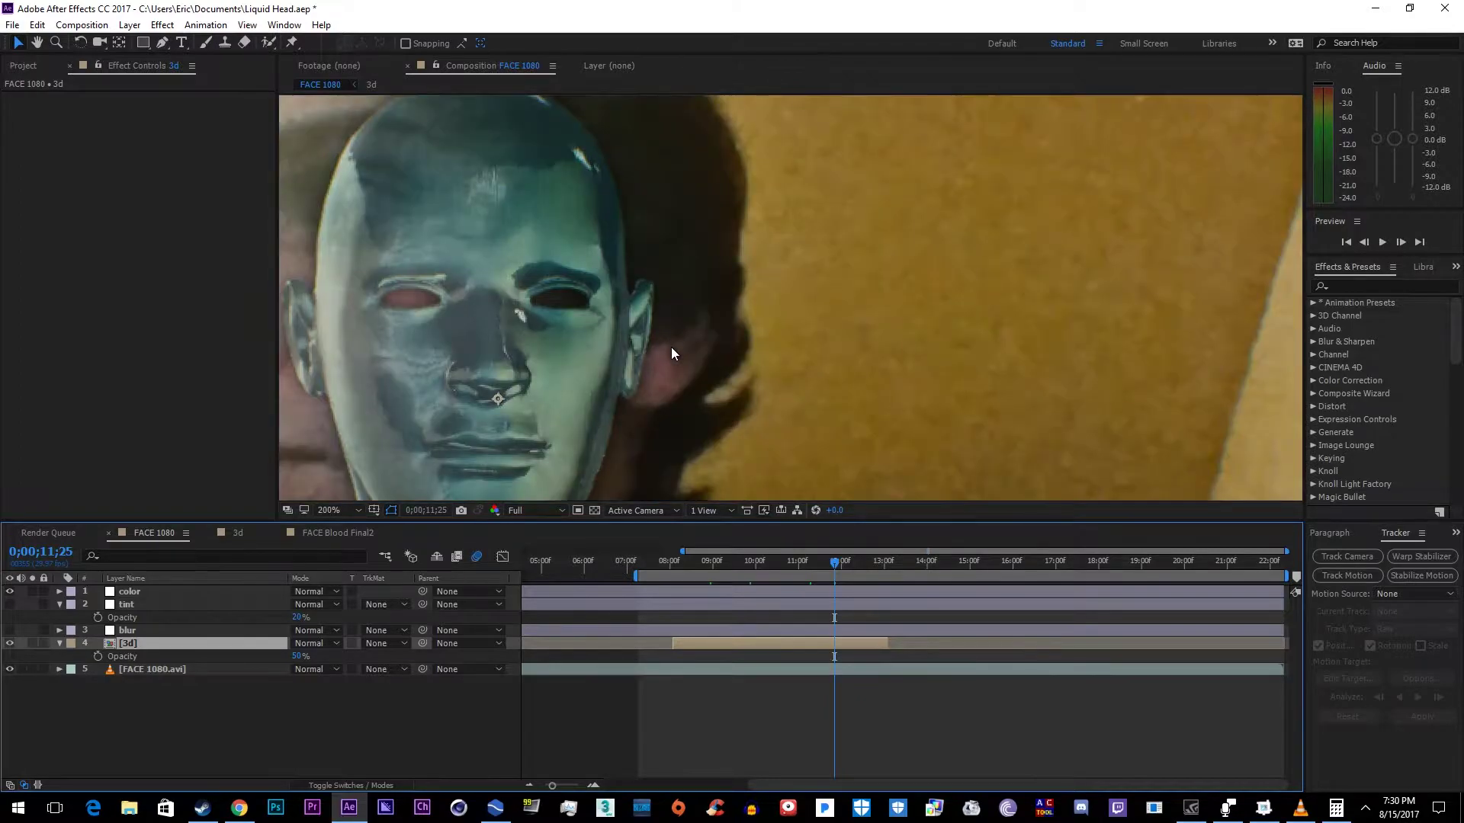
scroll(671, 346, down, 2)
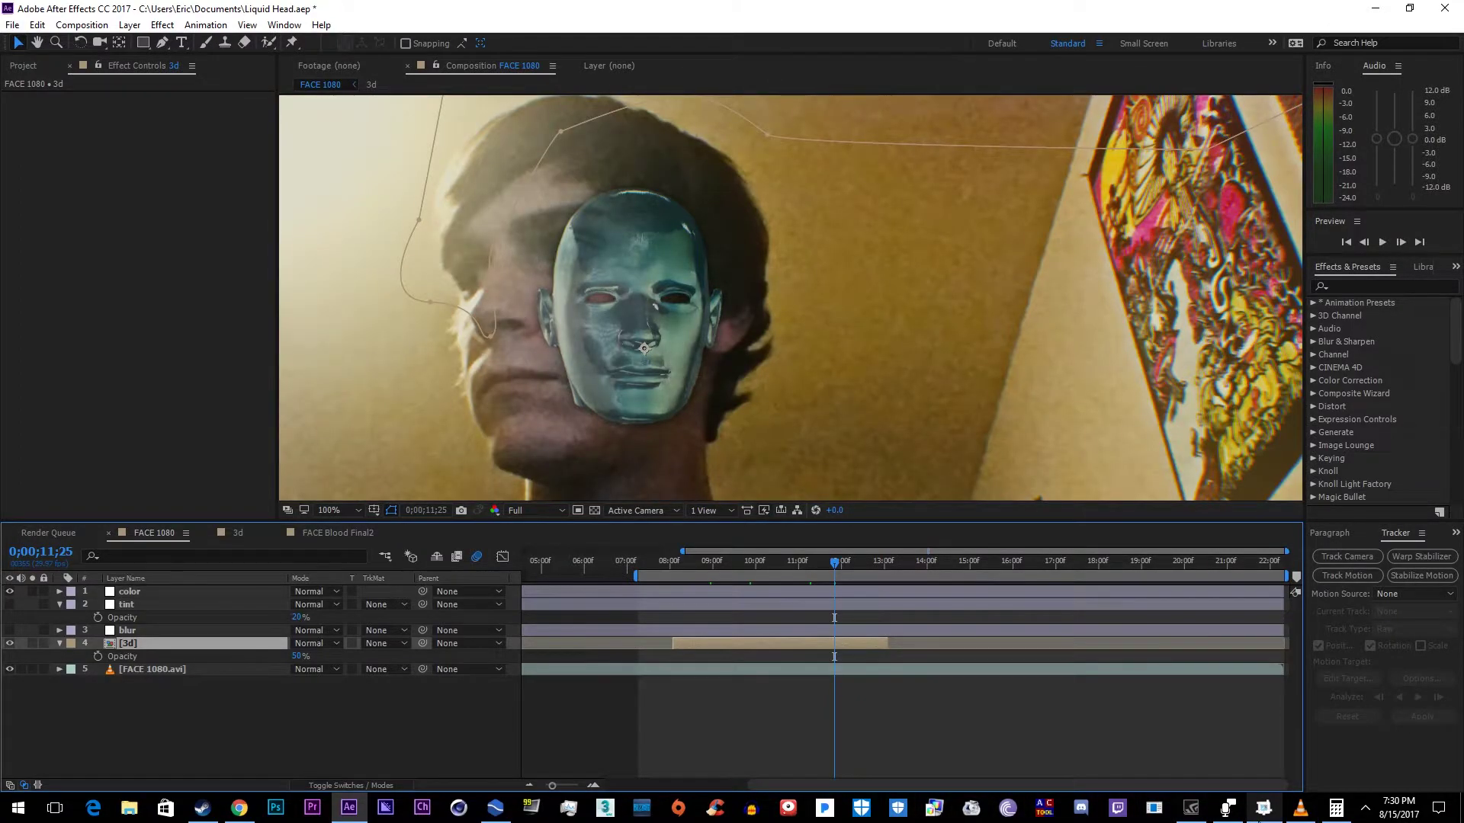
- Switch to PFTrack and scrub through the face track to examine how the head mesh follows the face
click(1226, 809)
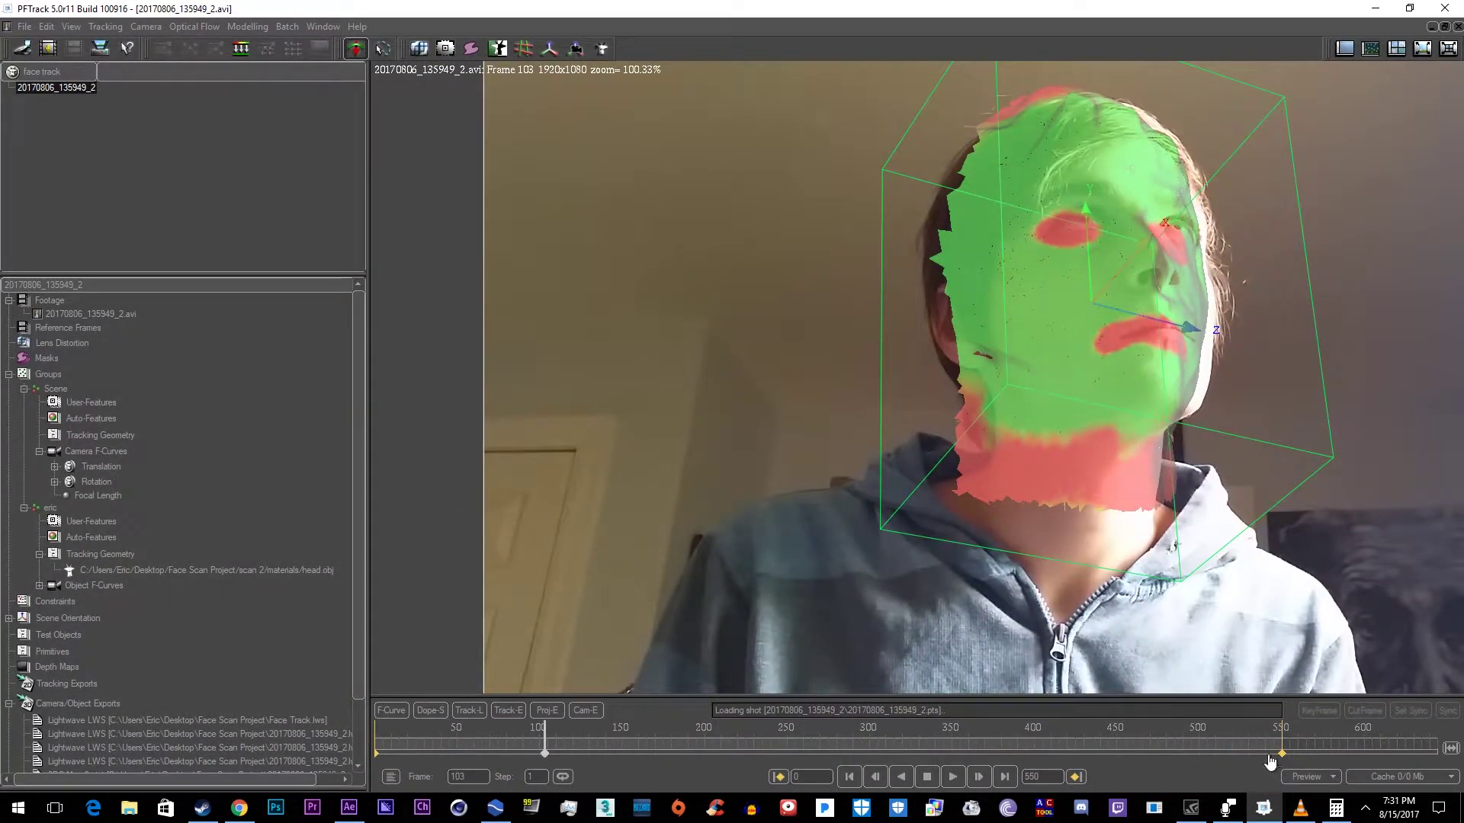
drag(546, 761, 647, 766)
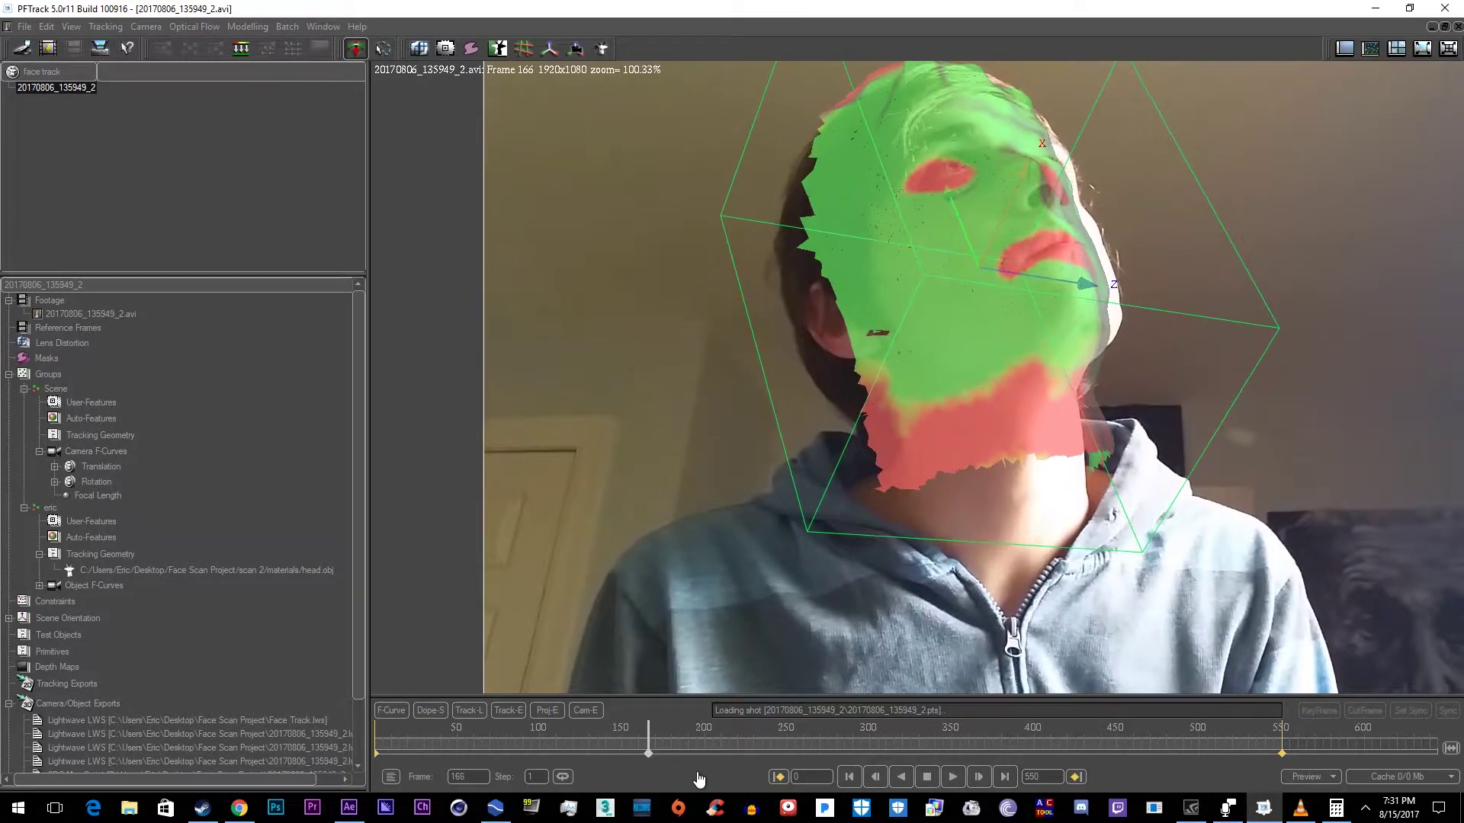
click(912, 754)
drag(956, 754, 589, 777)
click(1039, 753)
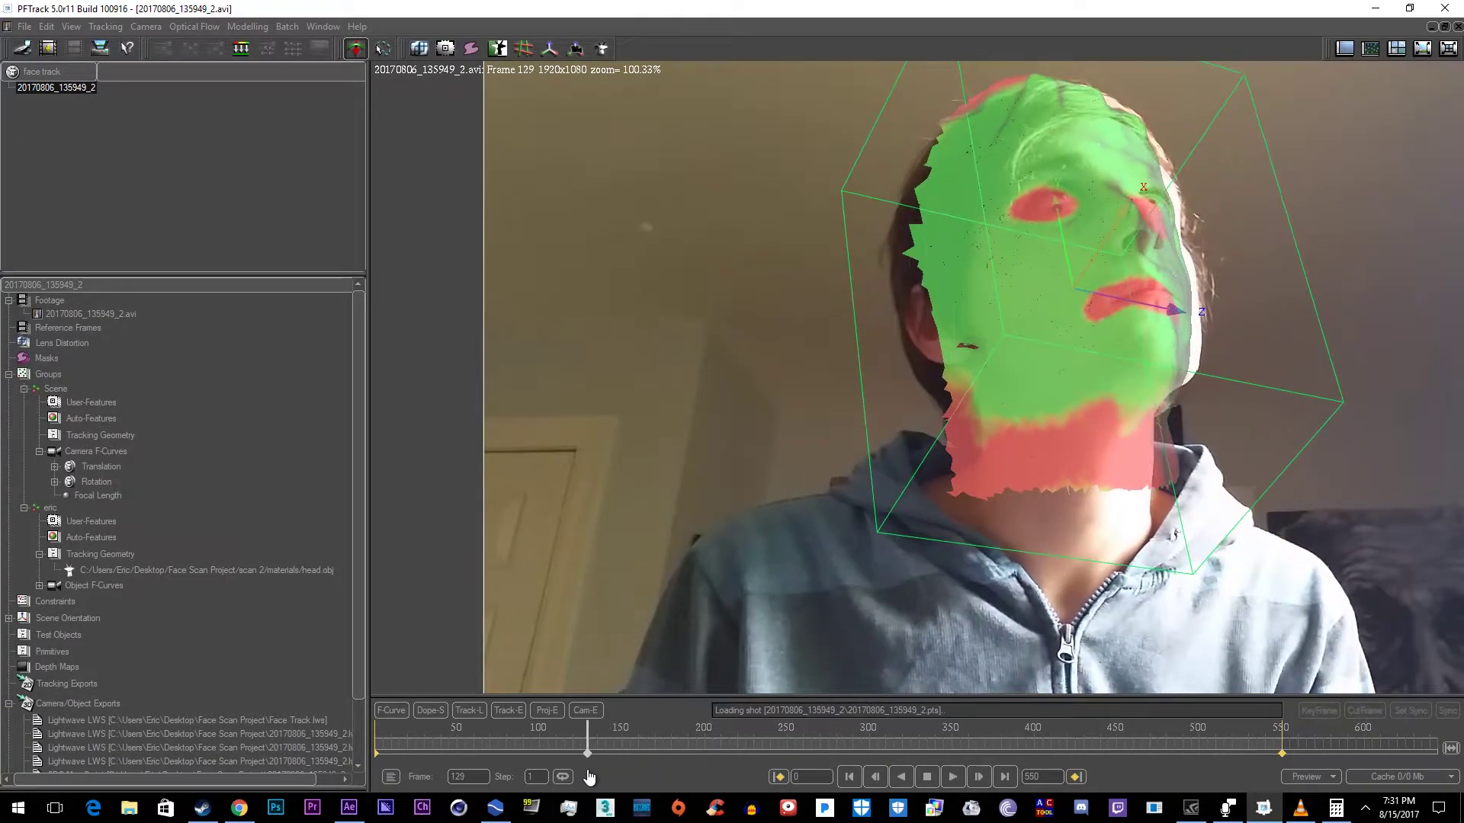
click(937, 776)
drag(976, 766, 584, 782)
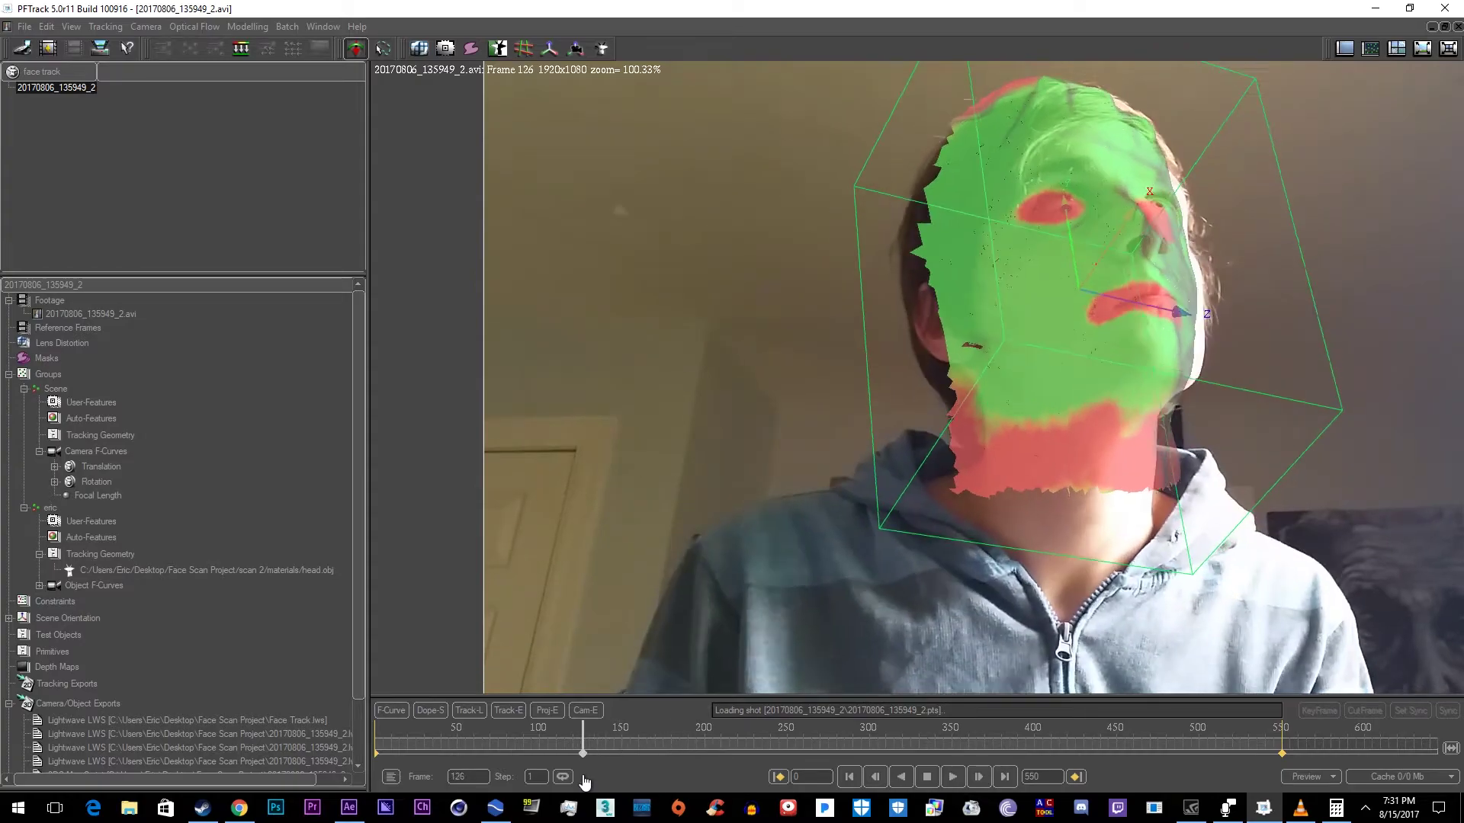
- Return to After Effects and examine the liquid face at 0;00;10;07 in the FACE 1080 and 3d compositions
click(1374, 7)
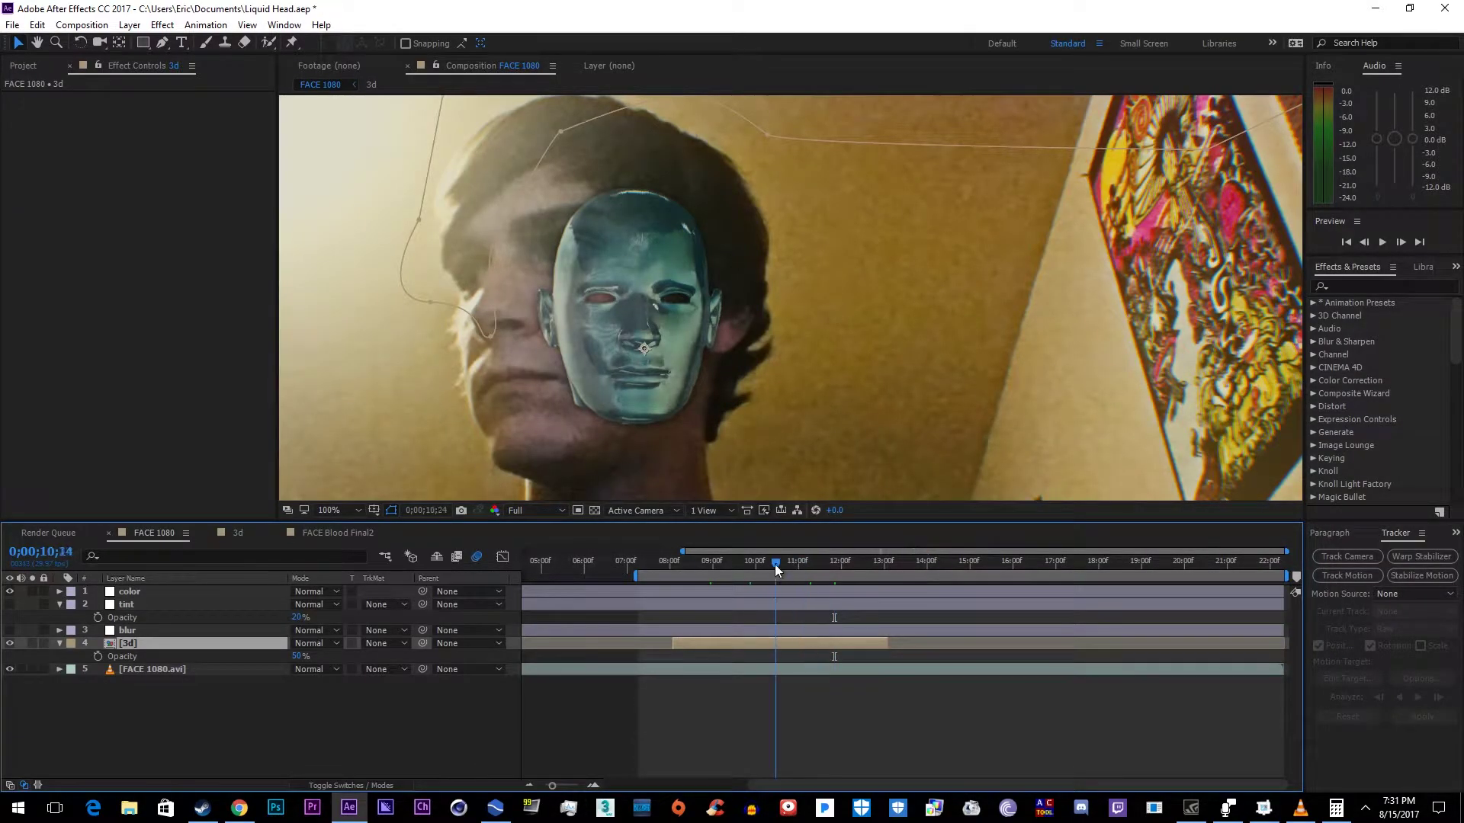
drag(777, 570, 765, 568)
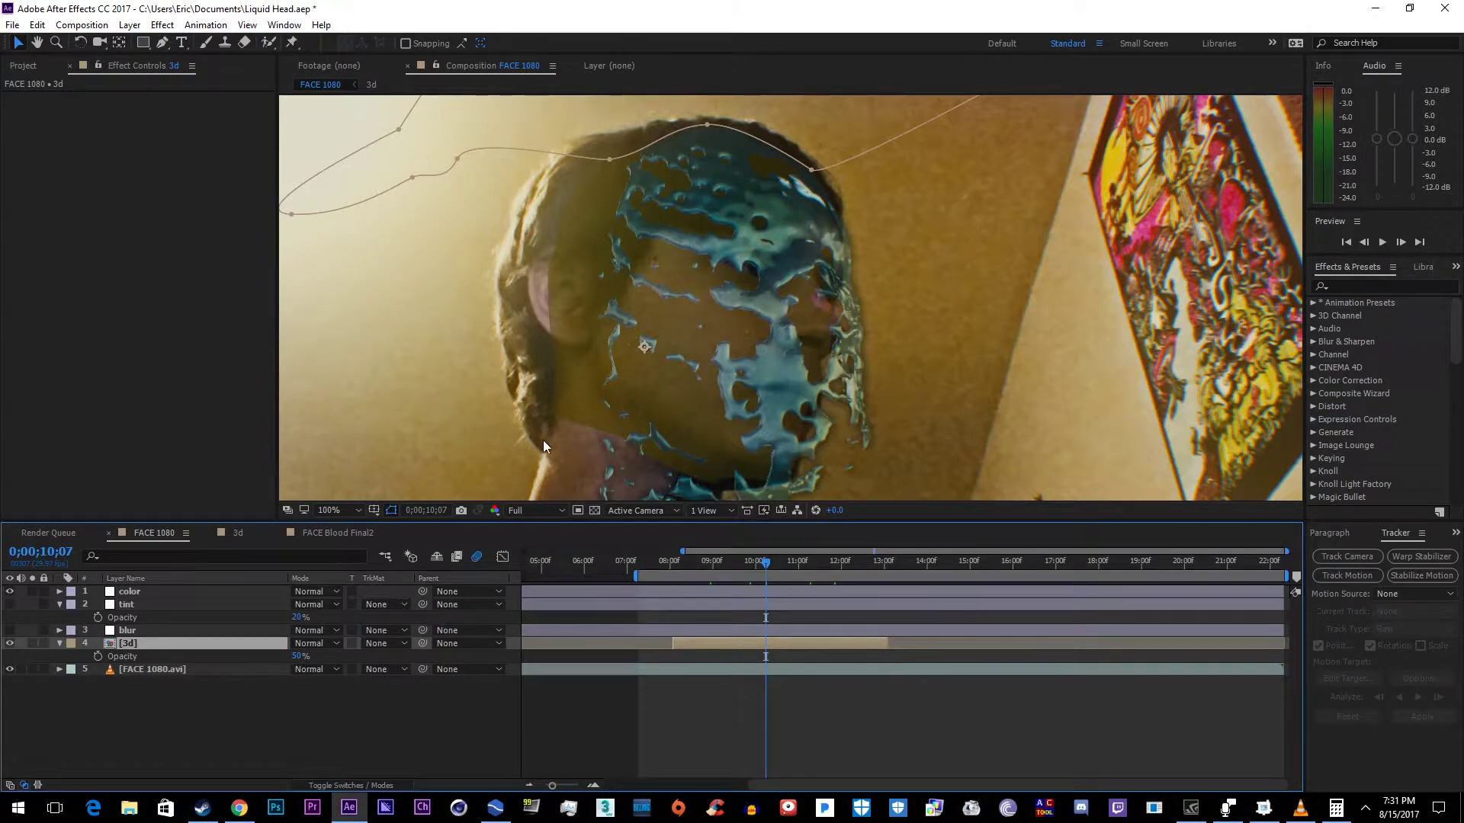
click(269, 537)
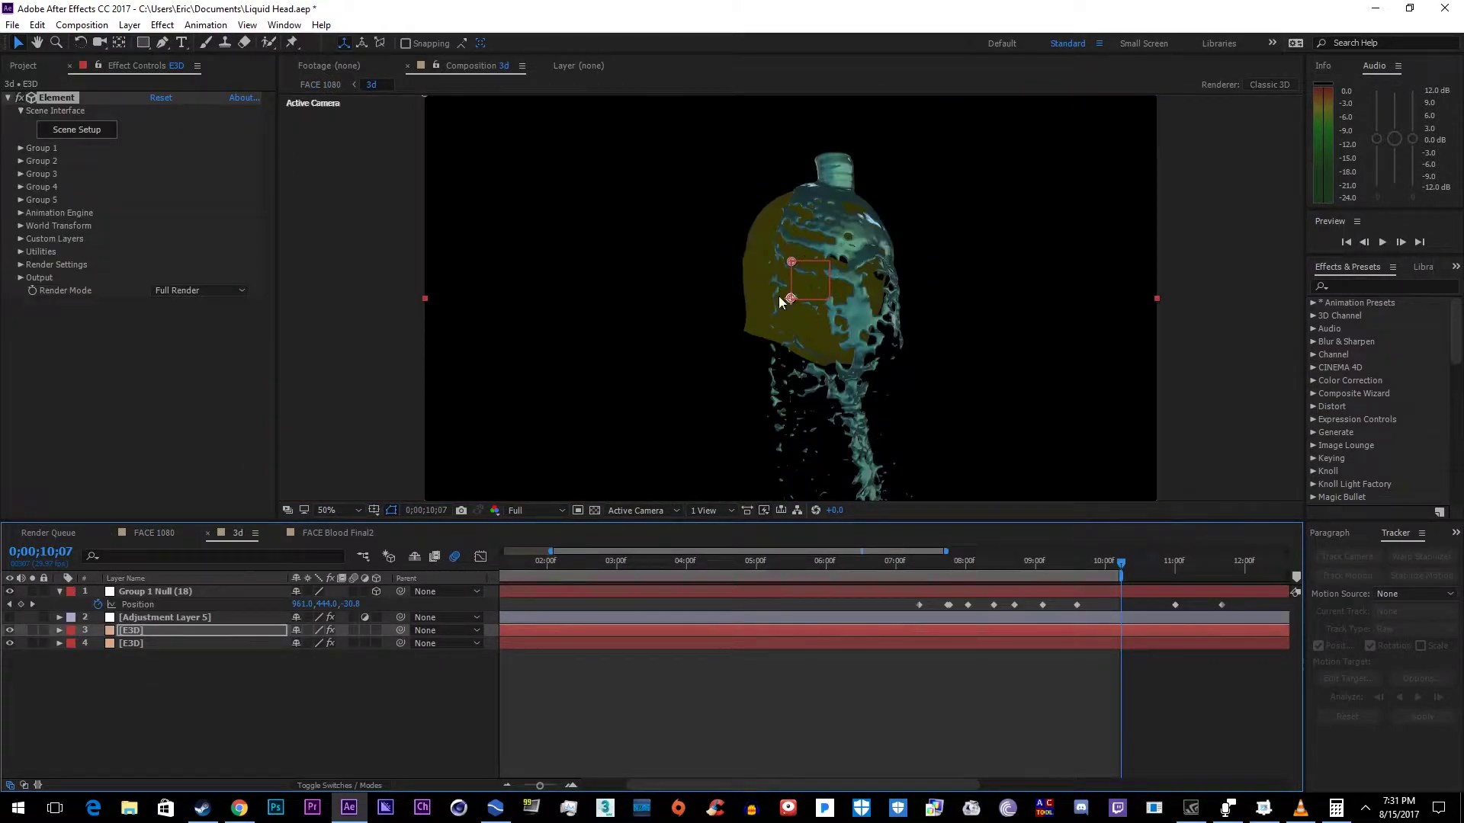
click(154, 533)
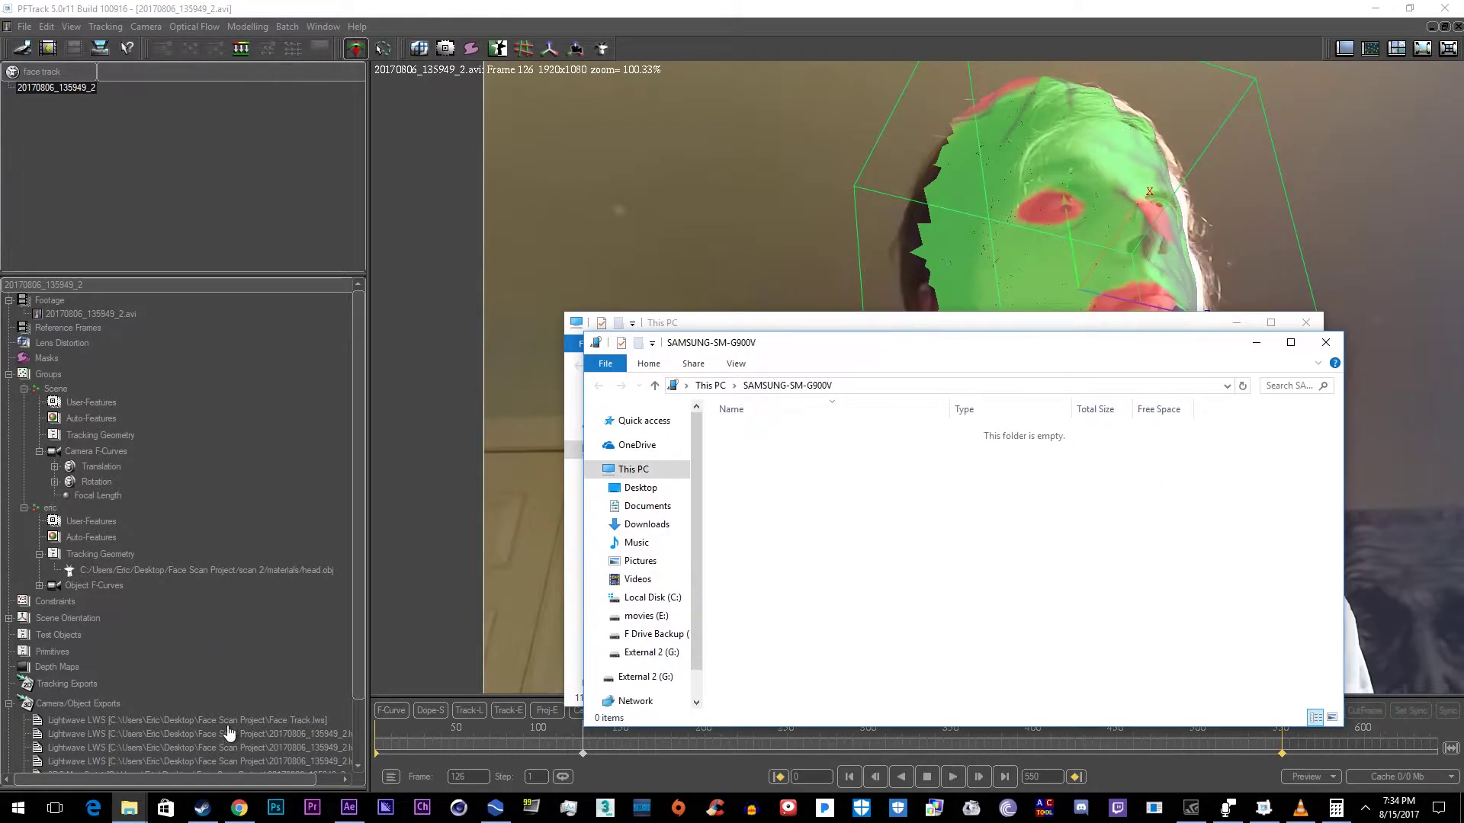
- Browse the phone's storage to the models folder inside SCANN3D
double_click(743, 434)
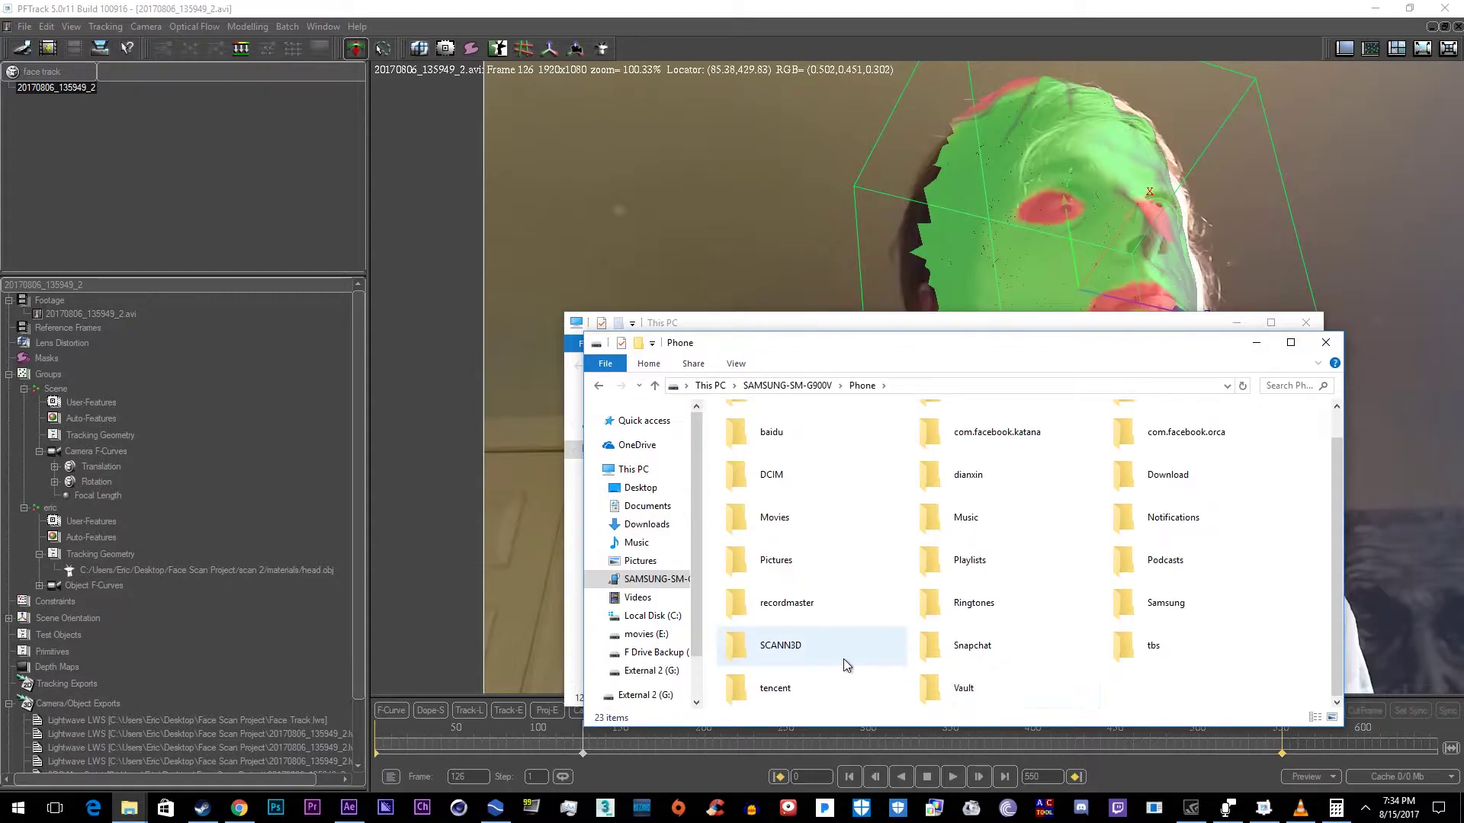
double_click(802, 659)
double_click(1157, 420)
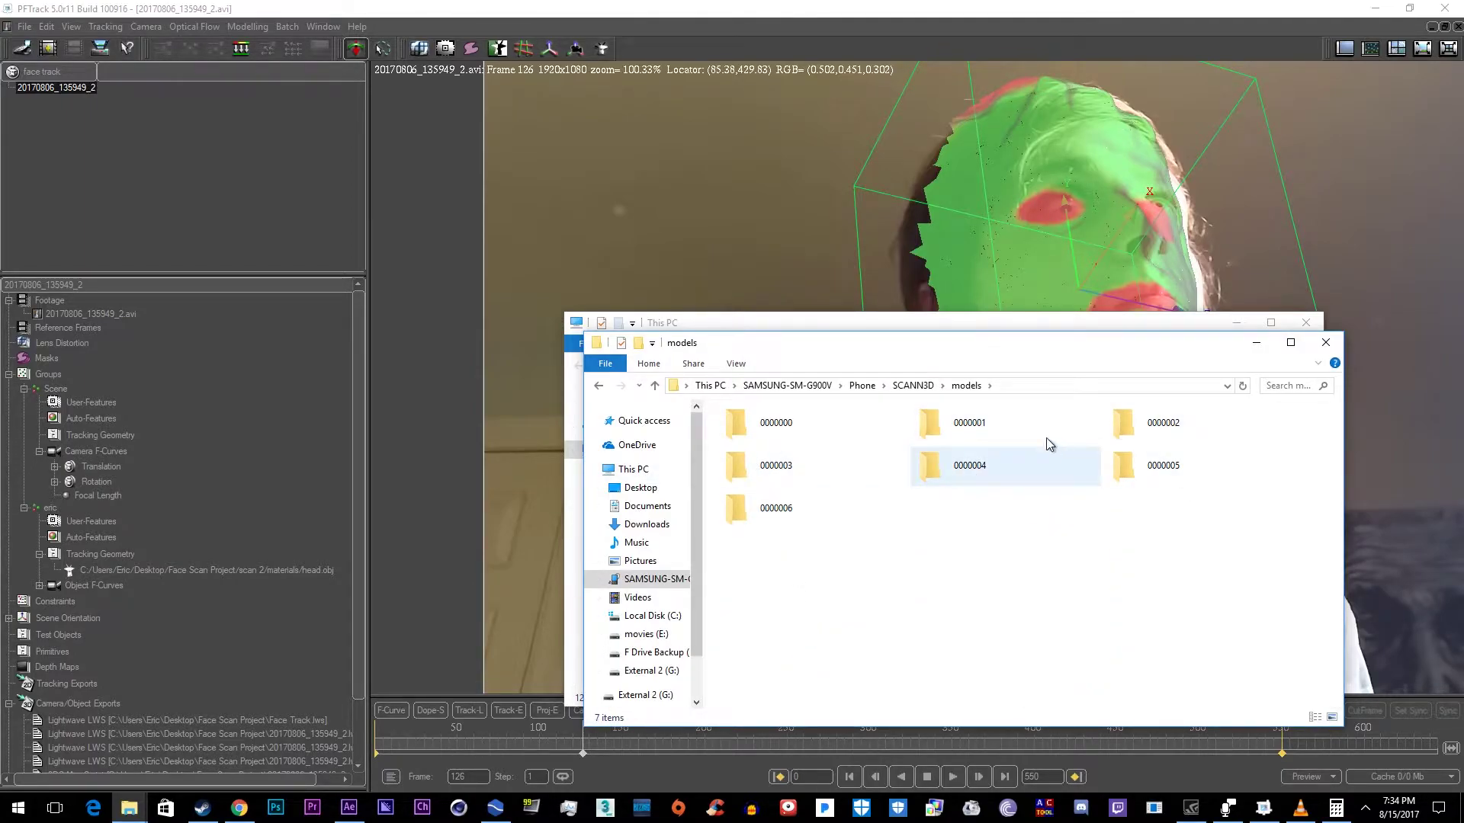
- Return to PFTrack and scrub the face track forward to frame 369 to review the head mesh alignment
key(alt+Tab)
drag(581, 754, 814, 753)
drag(910, 795, 983, 753)
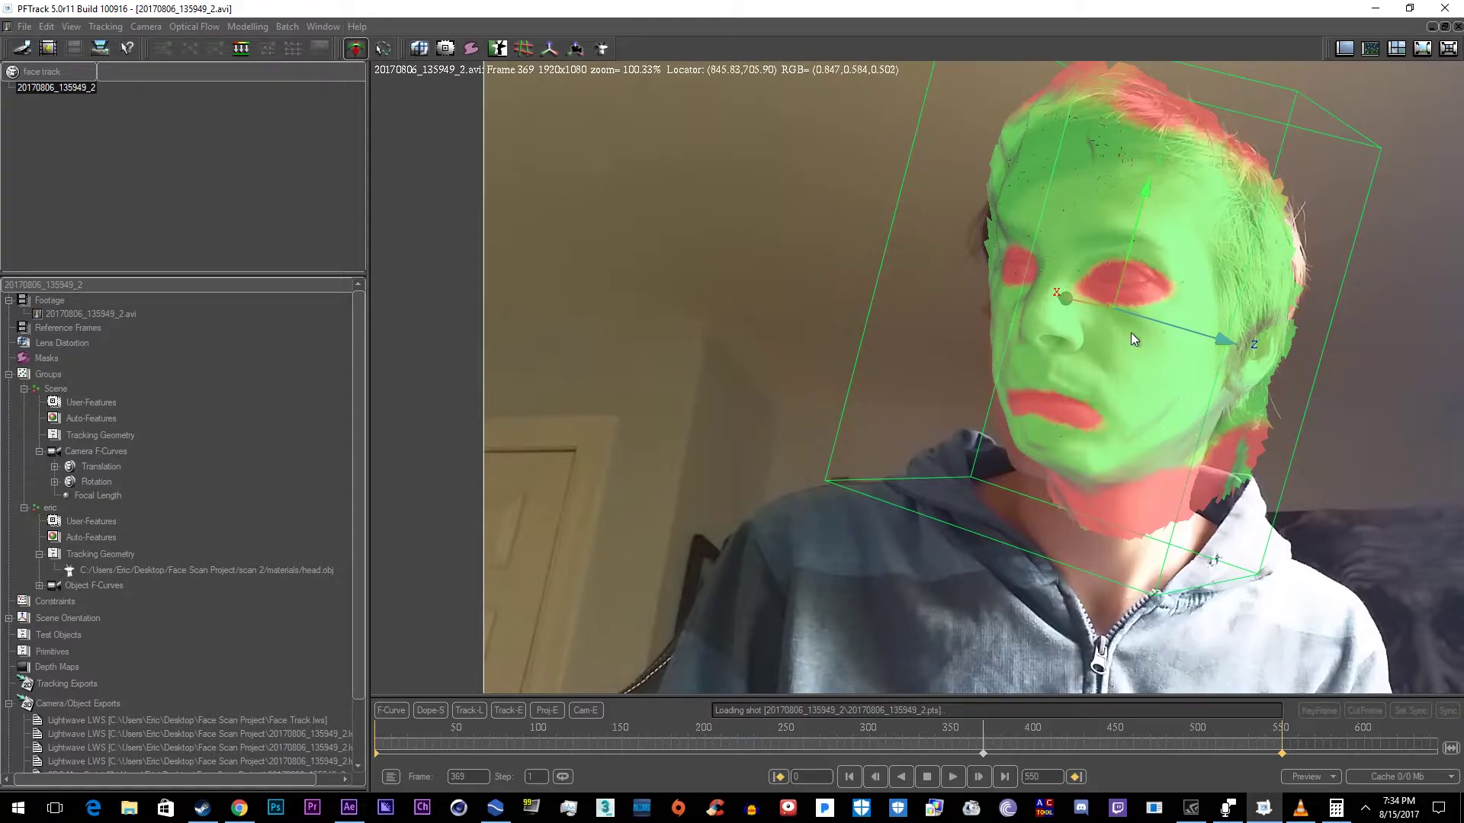
- Return to the FACE 1080 composition in After Effects and show the recent projects list
click(1376, 9)
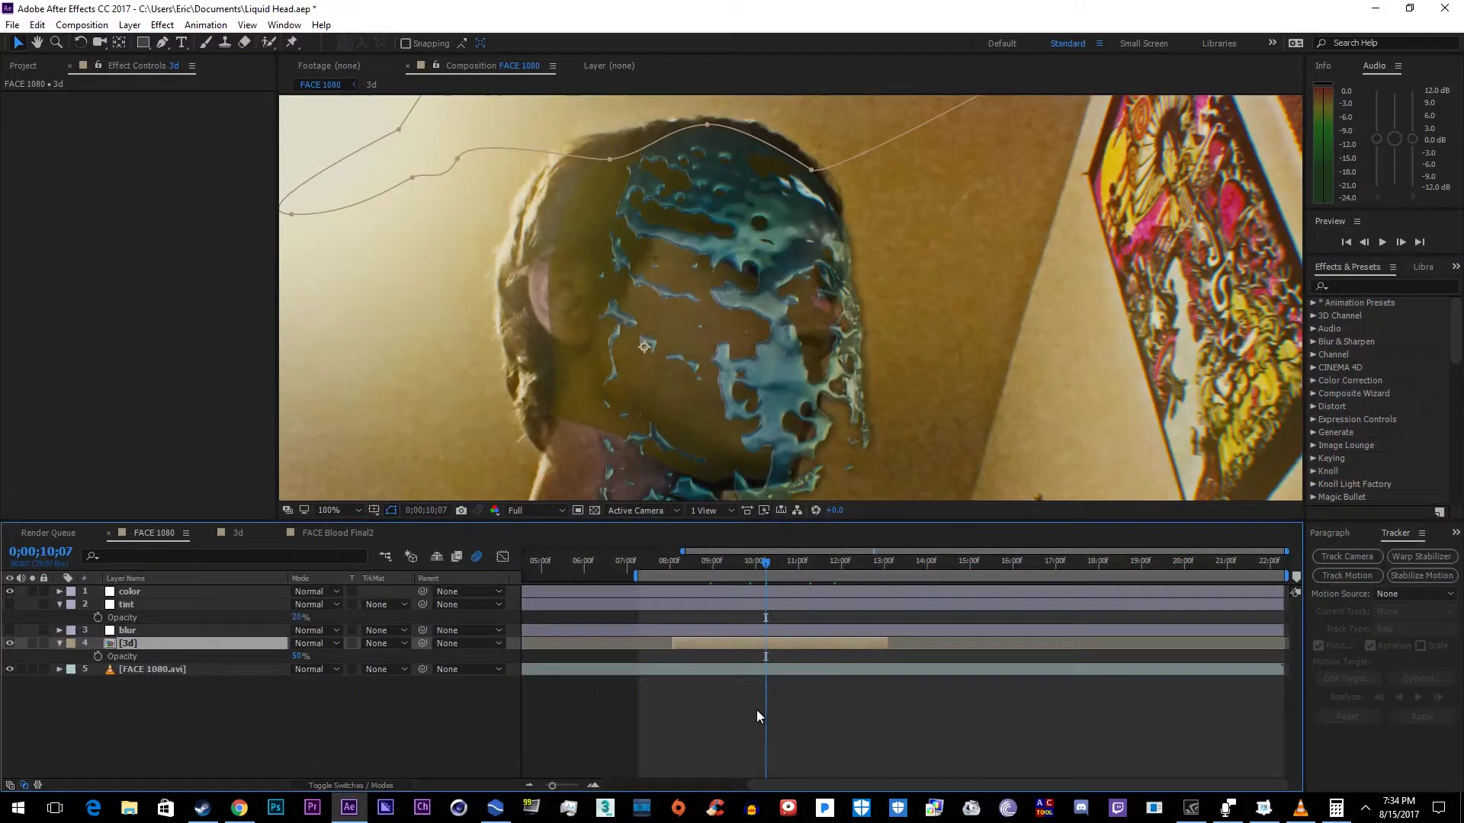
click(8, 23)
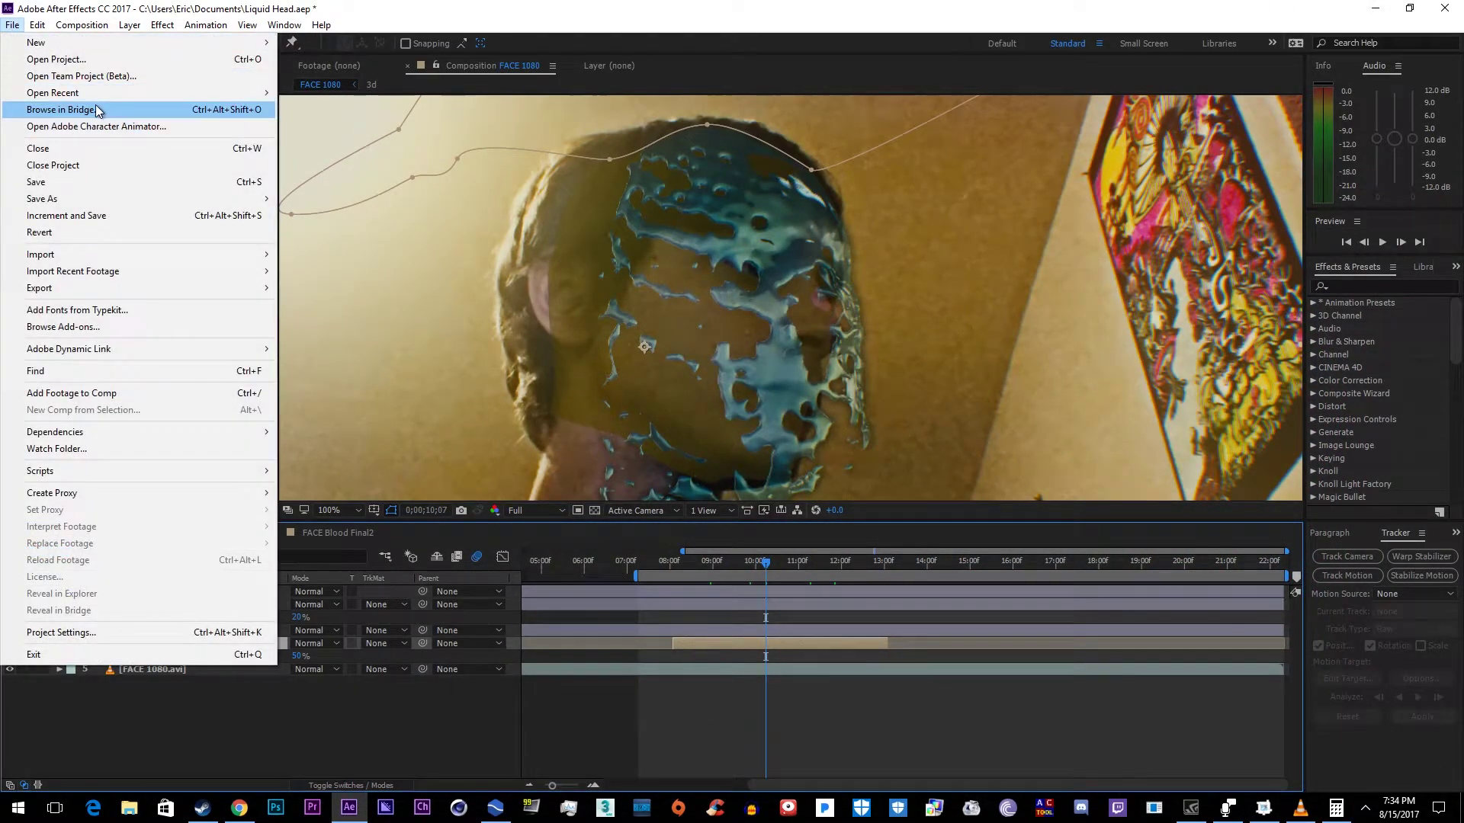
mouse_move(103, 93)
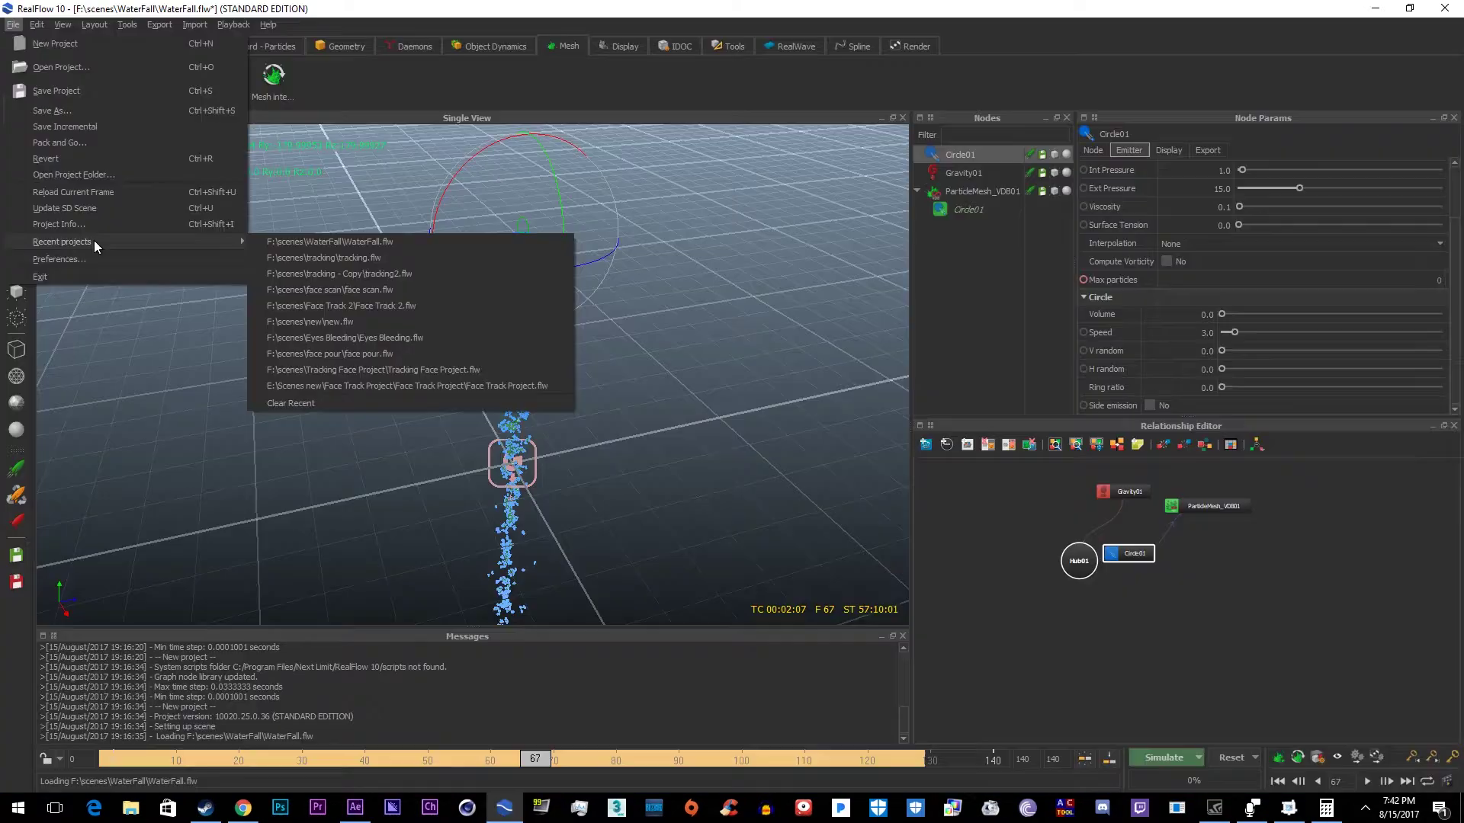
- Discard the WaterFall scene by starting a new RealFlow project, and open the recent project tracking.flw
click(22, 69)
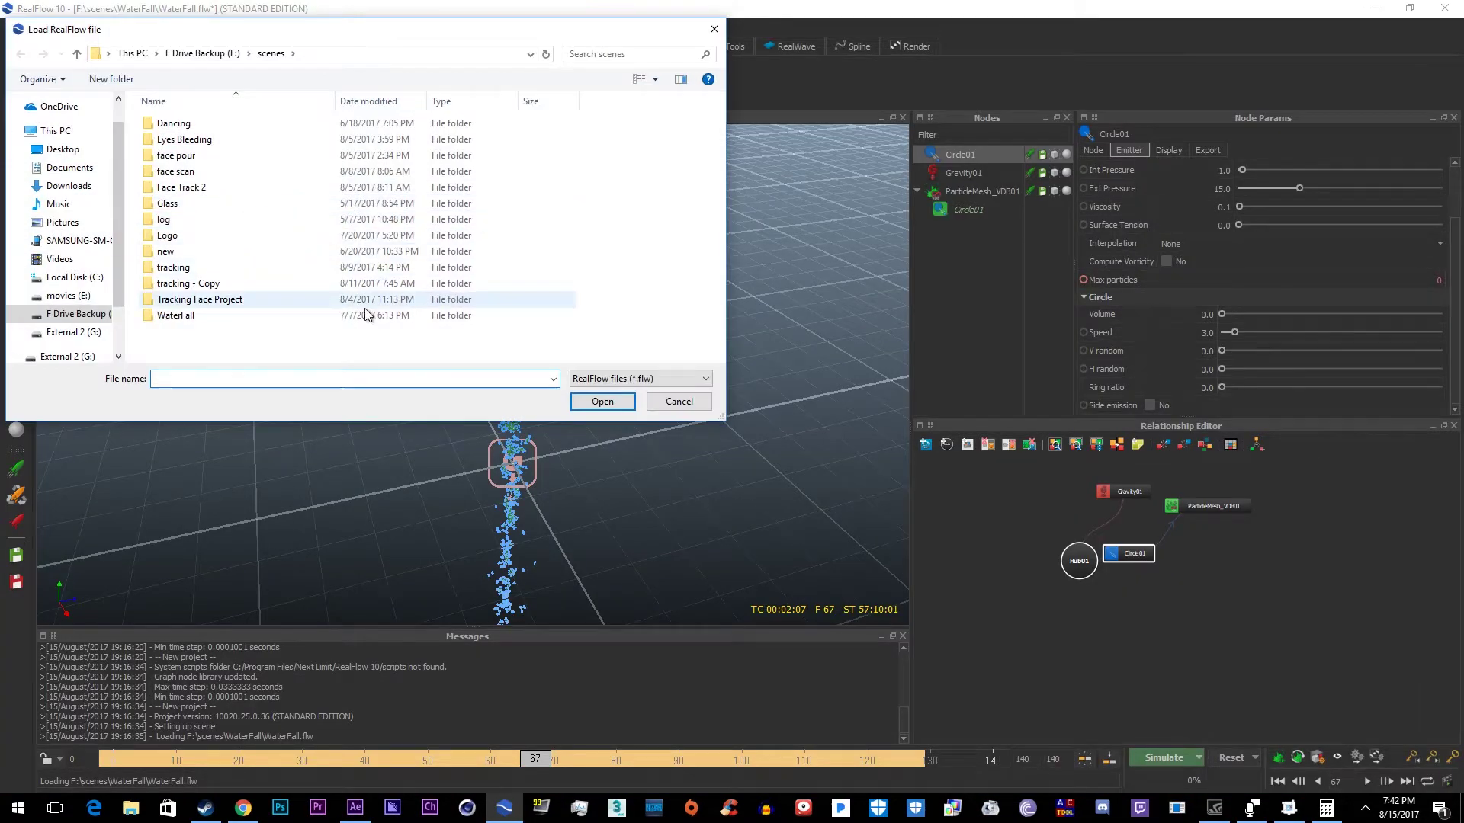
click(677, 402)
click(13, 25)
click(30, 50)
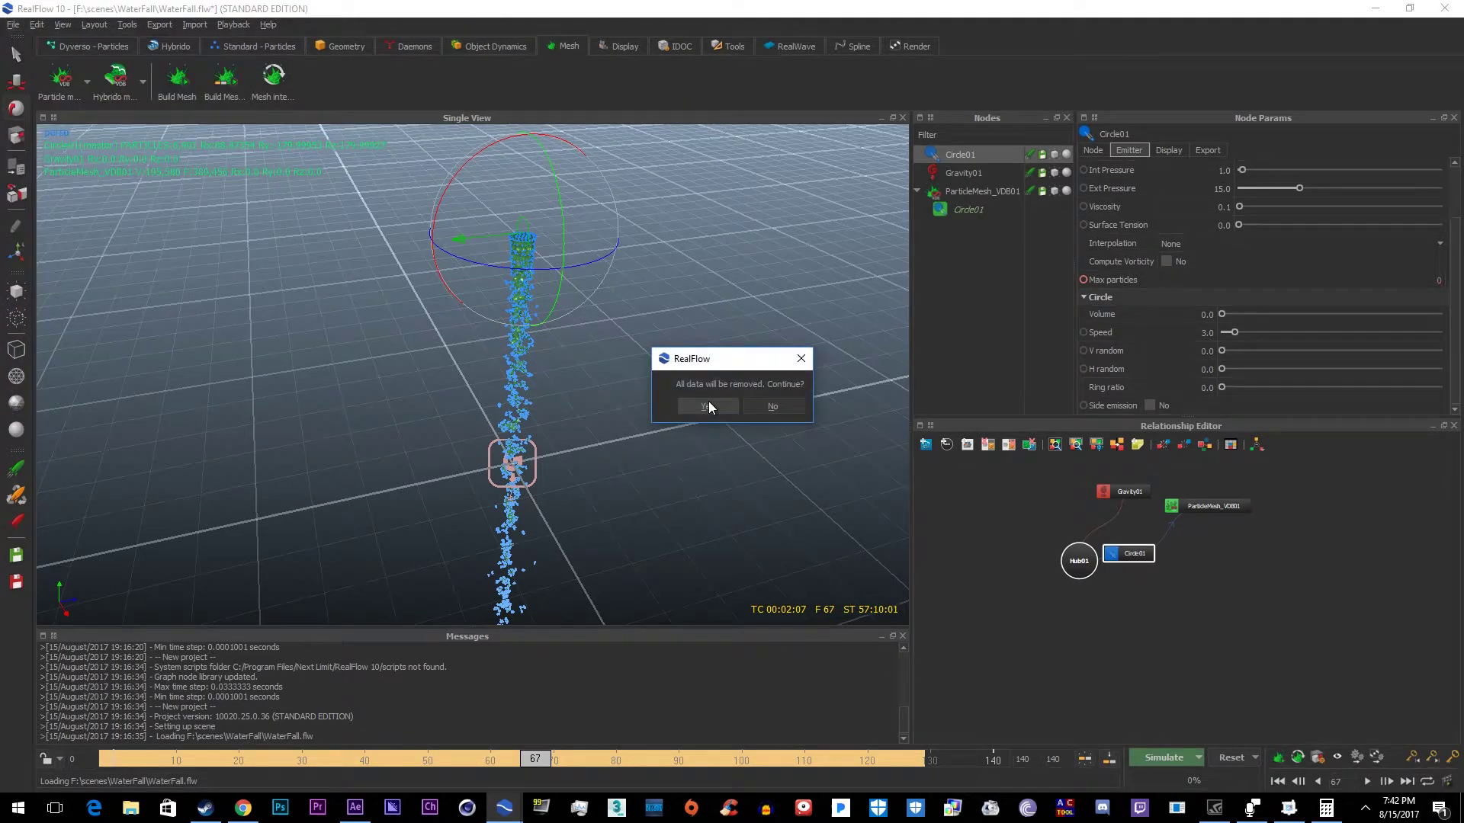
click(676, 395)
click(464, 376)
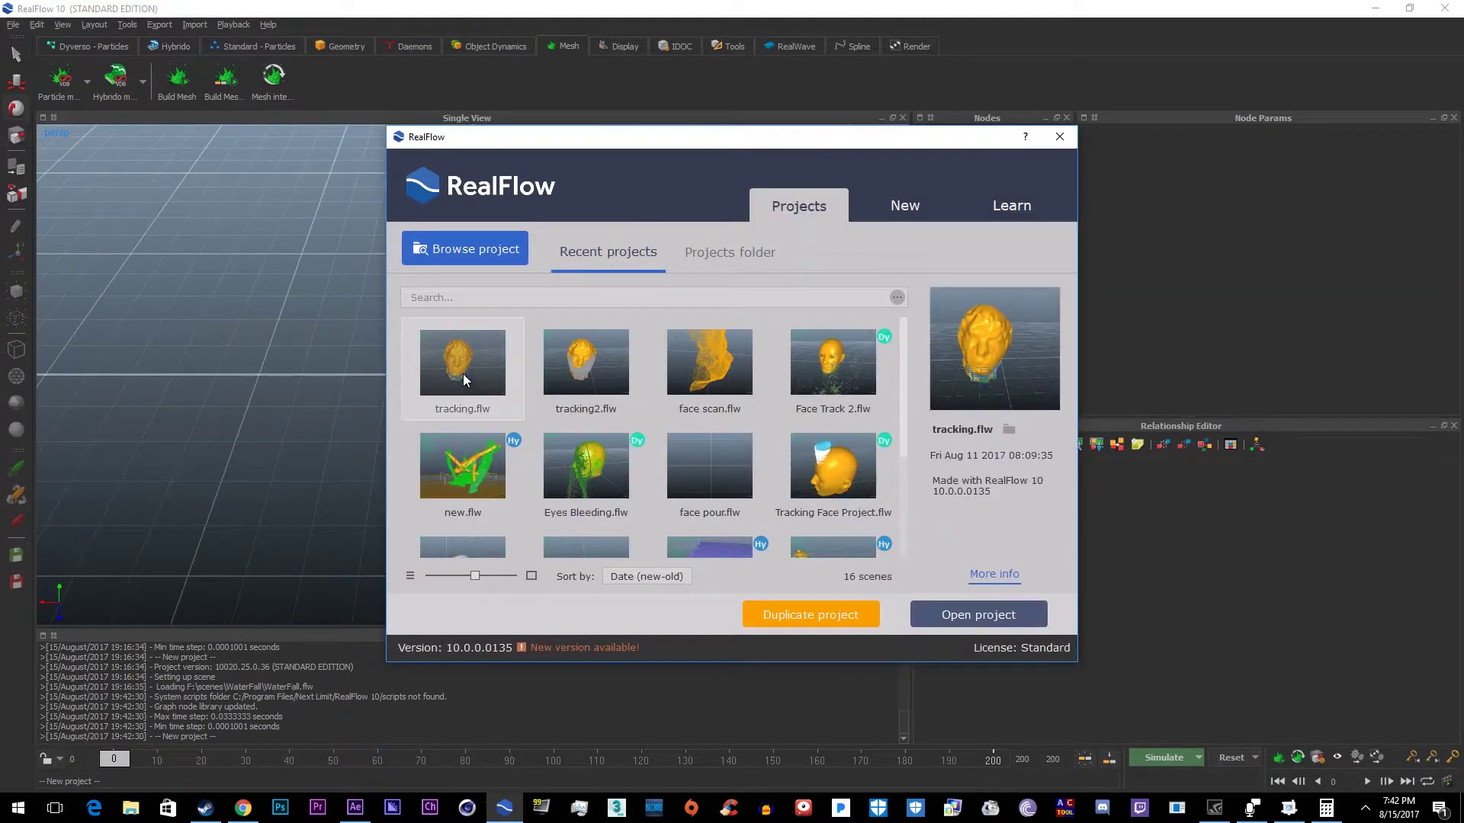
click(931, 608)
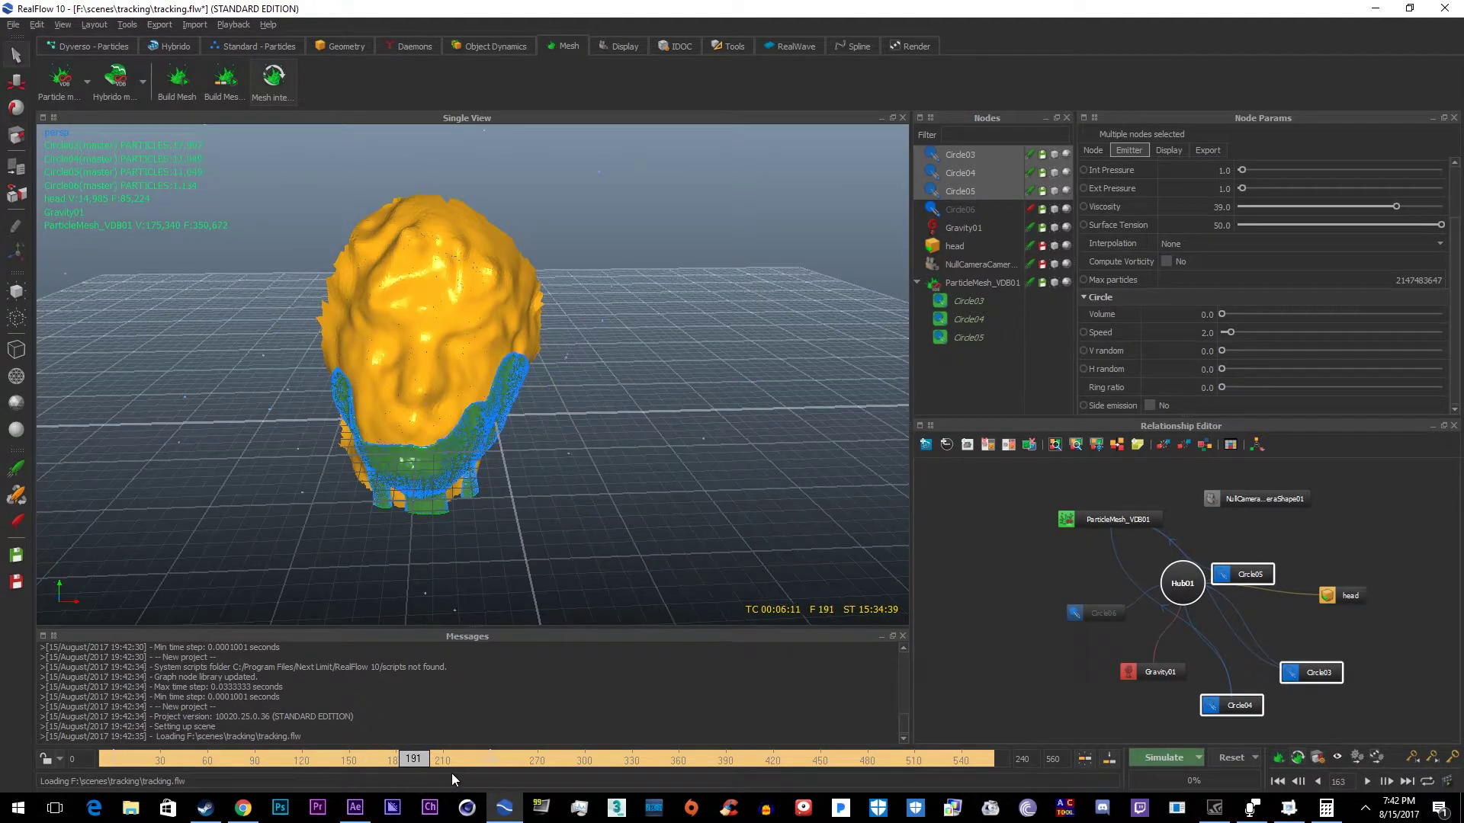
- Scrub the liquid face simulation to frame 266 and examine the Circle04 emitter and the liquid around the head mesh
drag(478, 774, 532, 770)
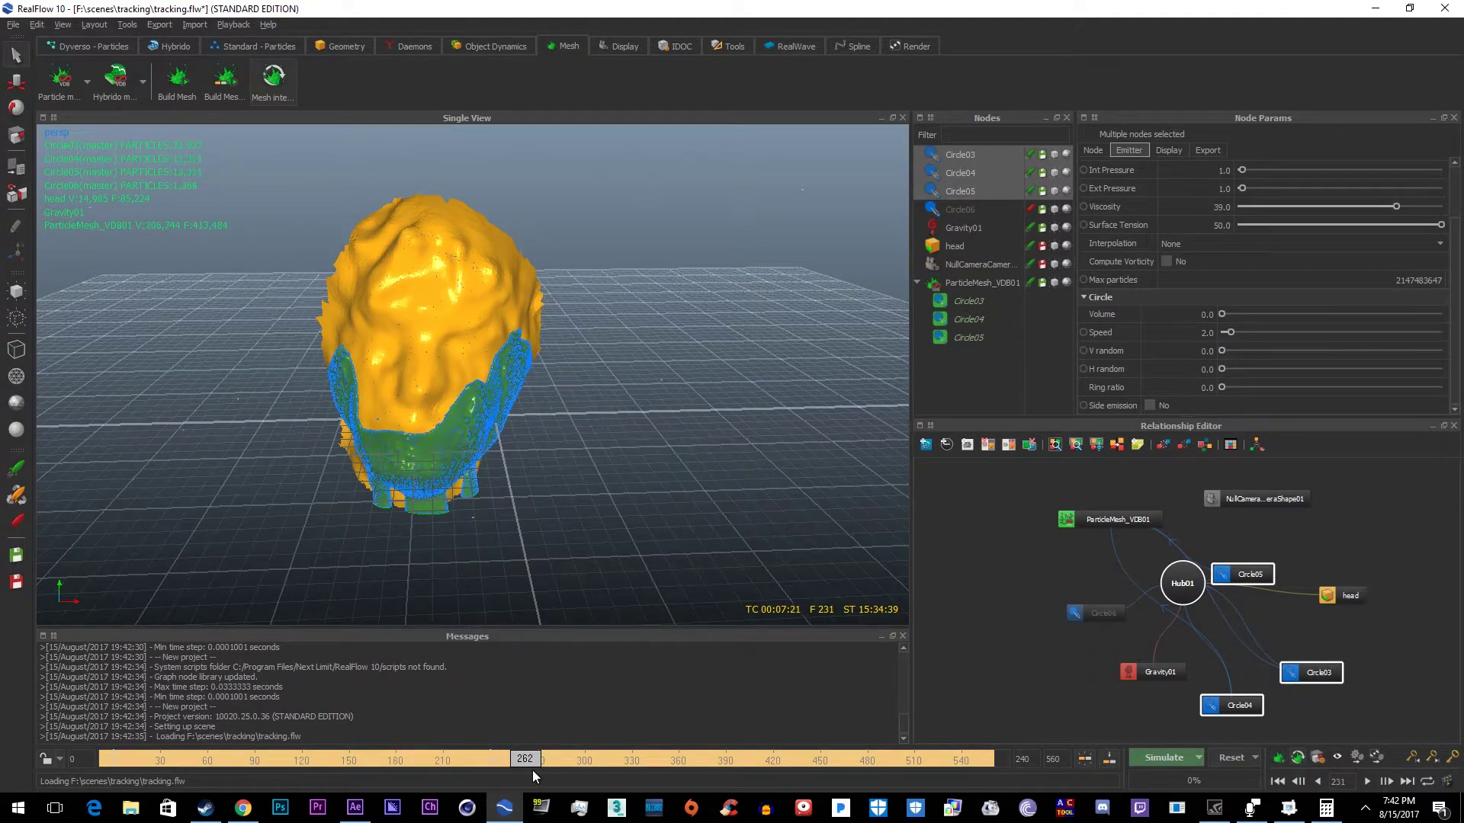
click(964, 224)
drag(723, 417, 907, 251)
click(1000, 172)
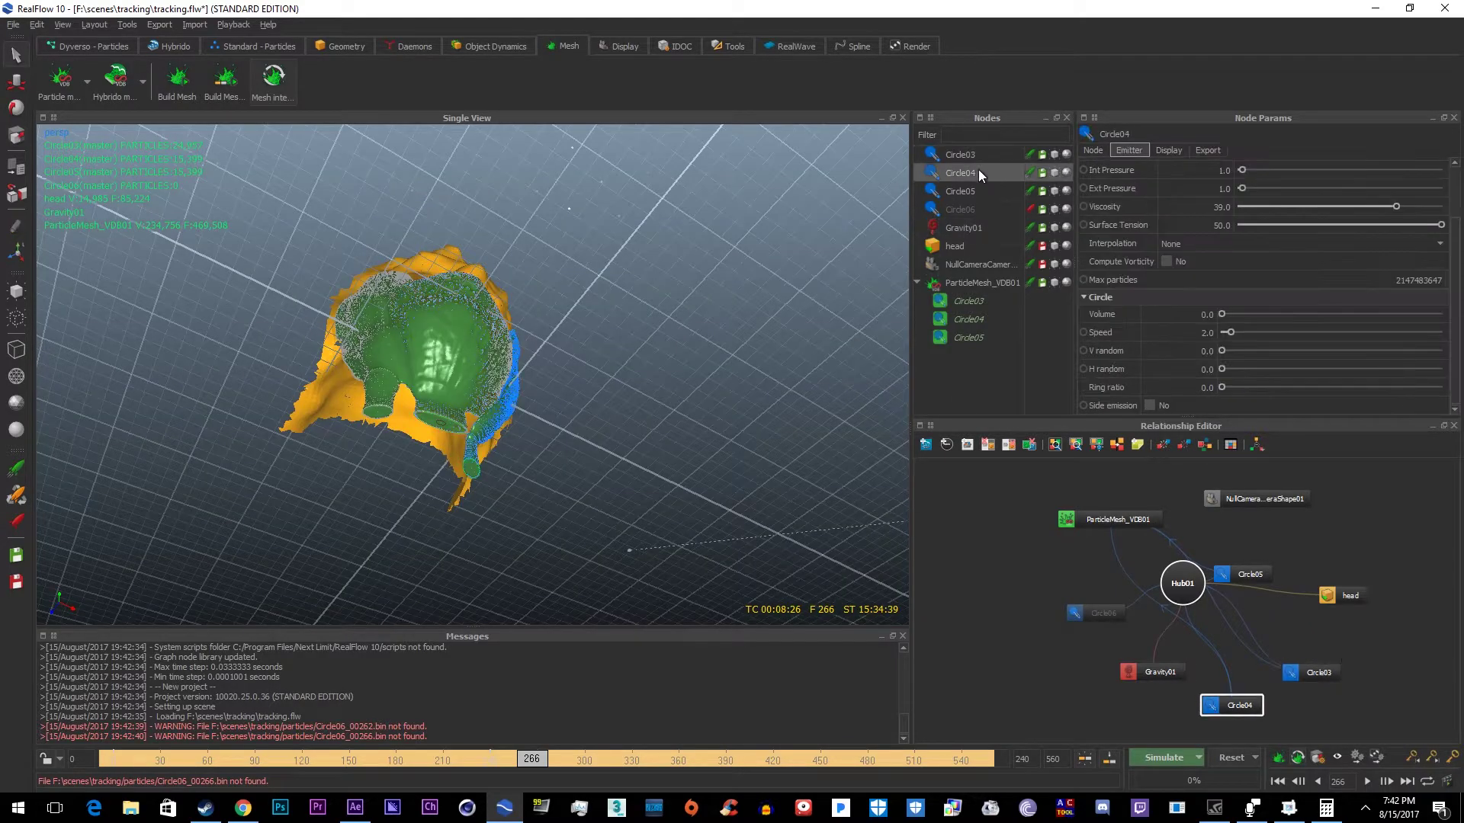
drag(581, 355, 556, 610)
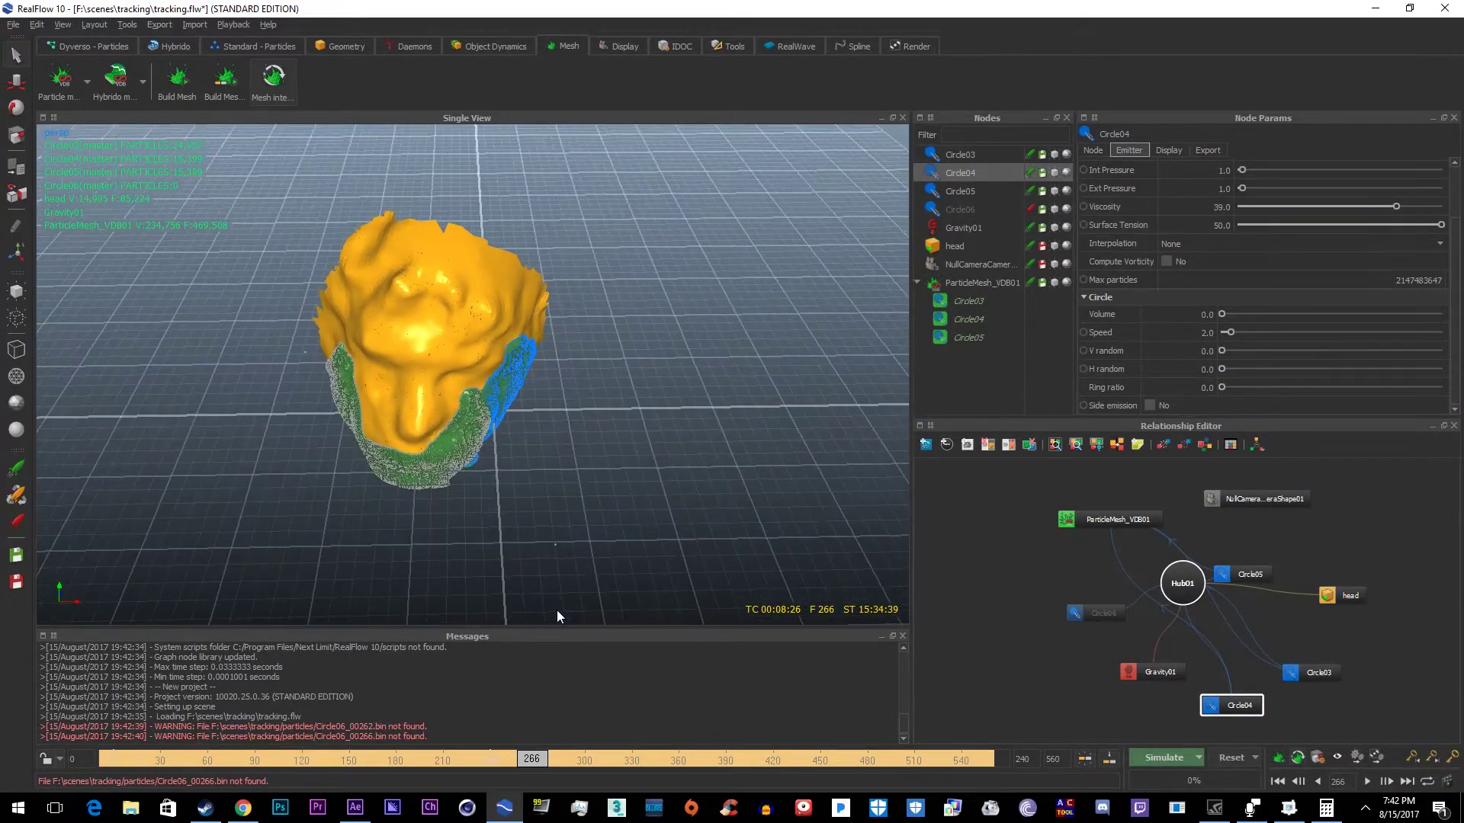
- Scrub the simulation to frame 402 and examine the liquid covering the head mesh from several angles
drag(623, 758, 745, 762)
drag(671, 580, 669, 442)
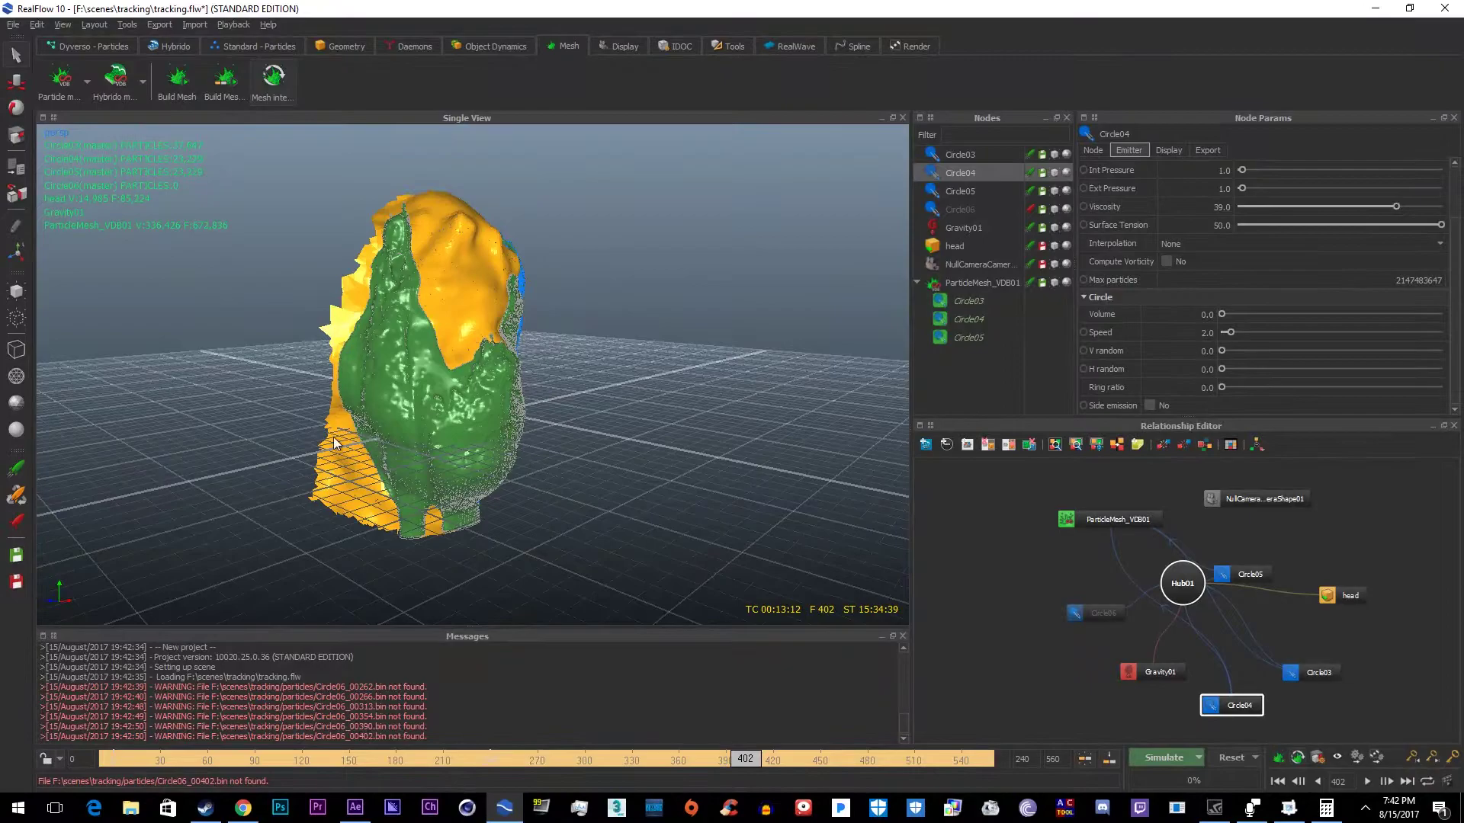
drag(491, 388, 334, 420)
drag(434, 398, 378, 396)
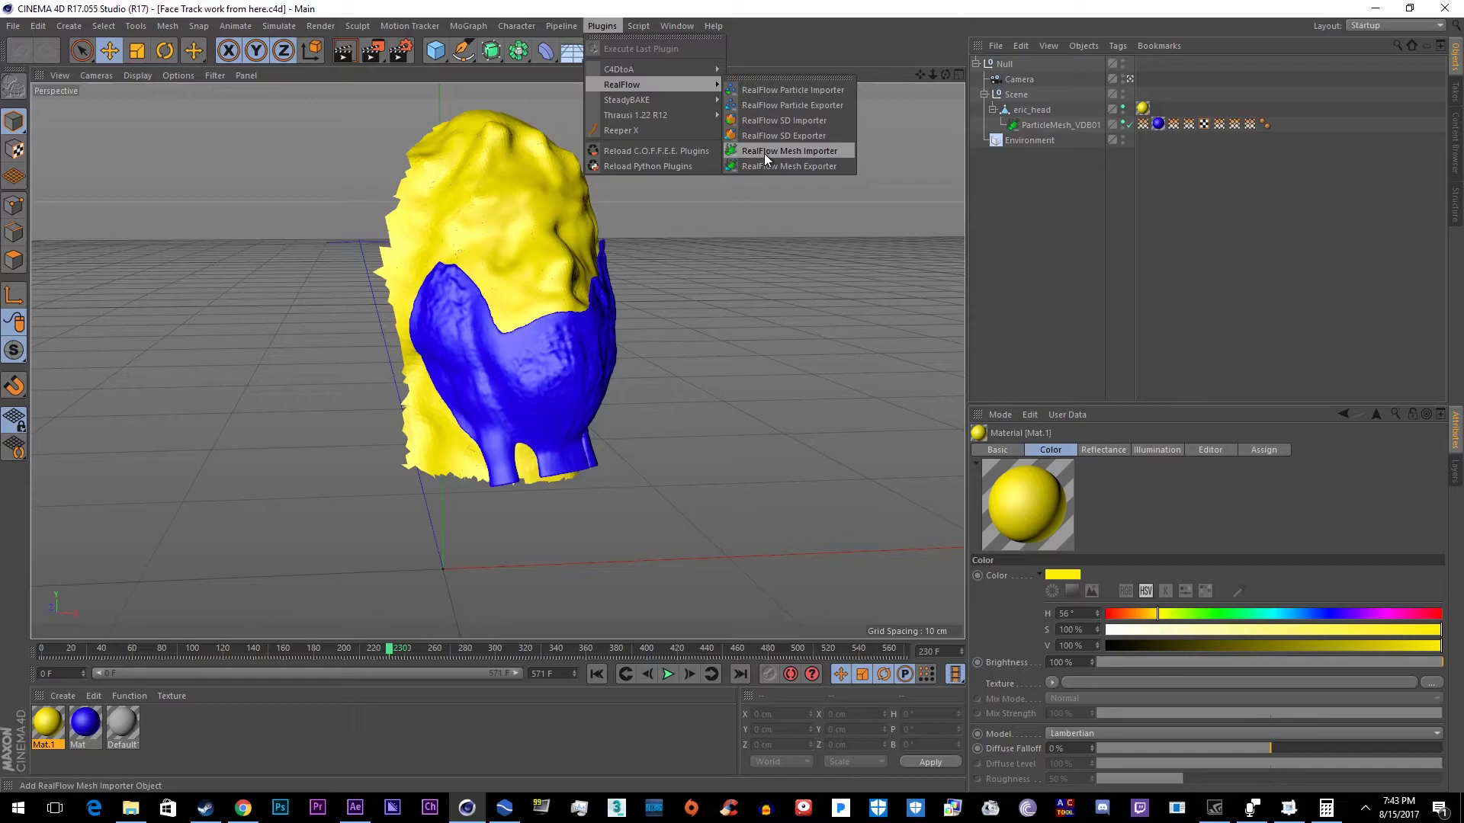
- In Cinema 4D, try adding a RealFlow Mesh Importer and browsing for its mesh file, and remove the importer
click(764, 153)
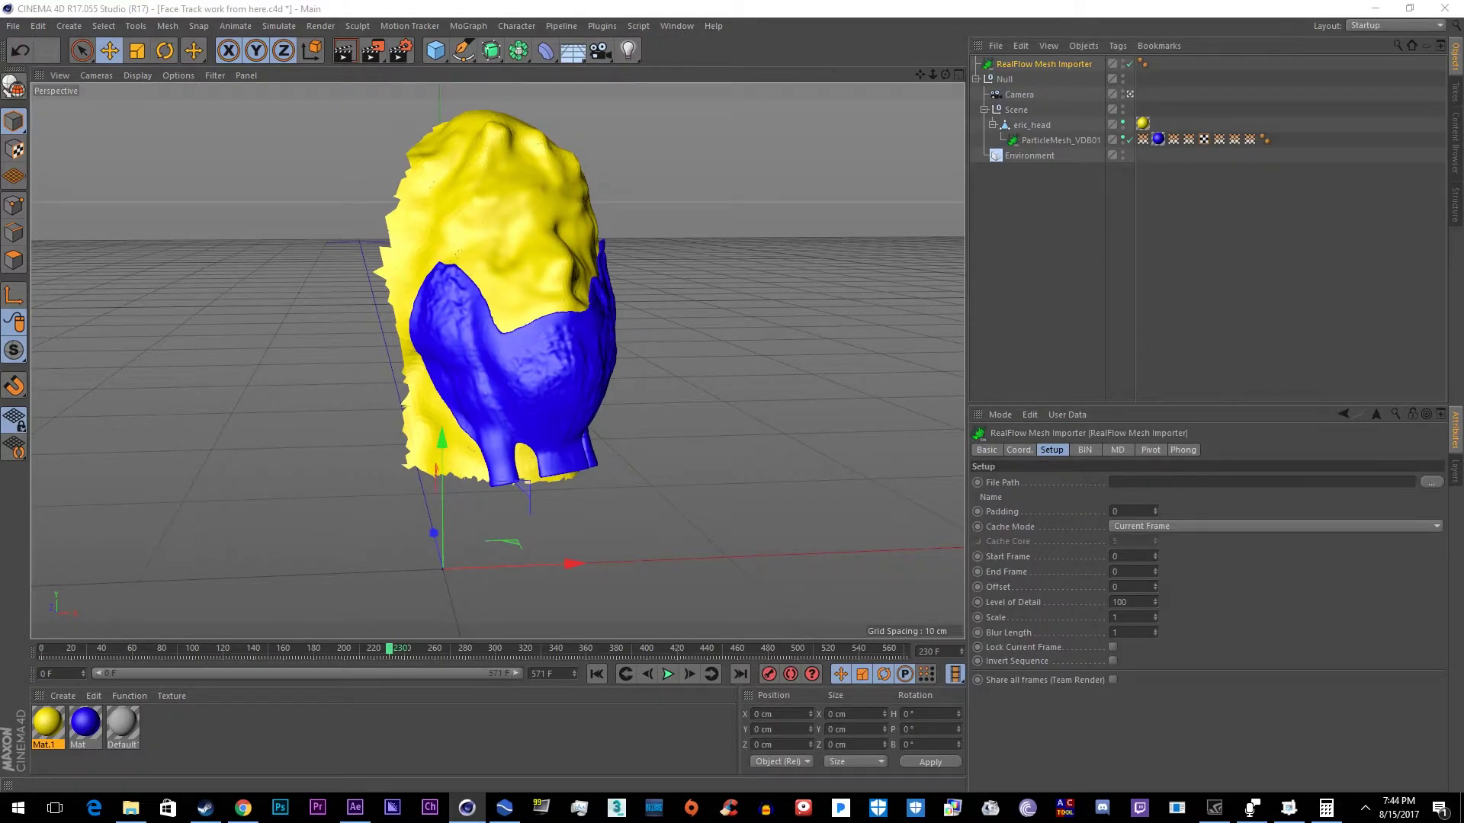
click(1431, 483)
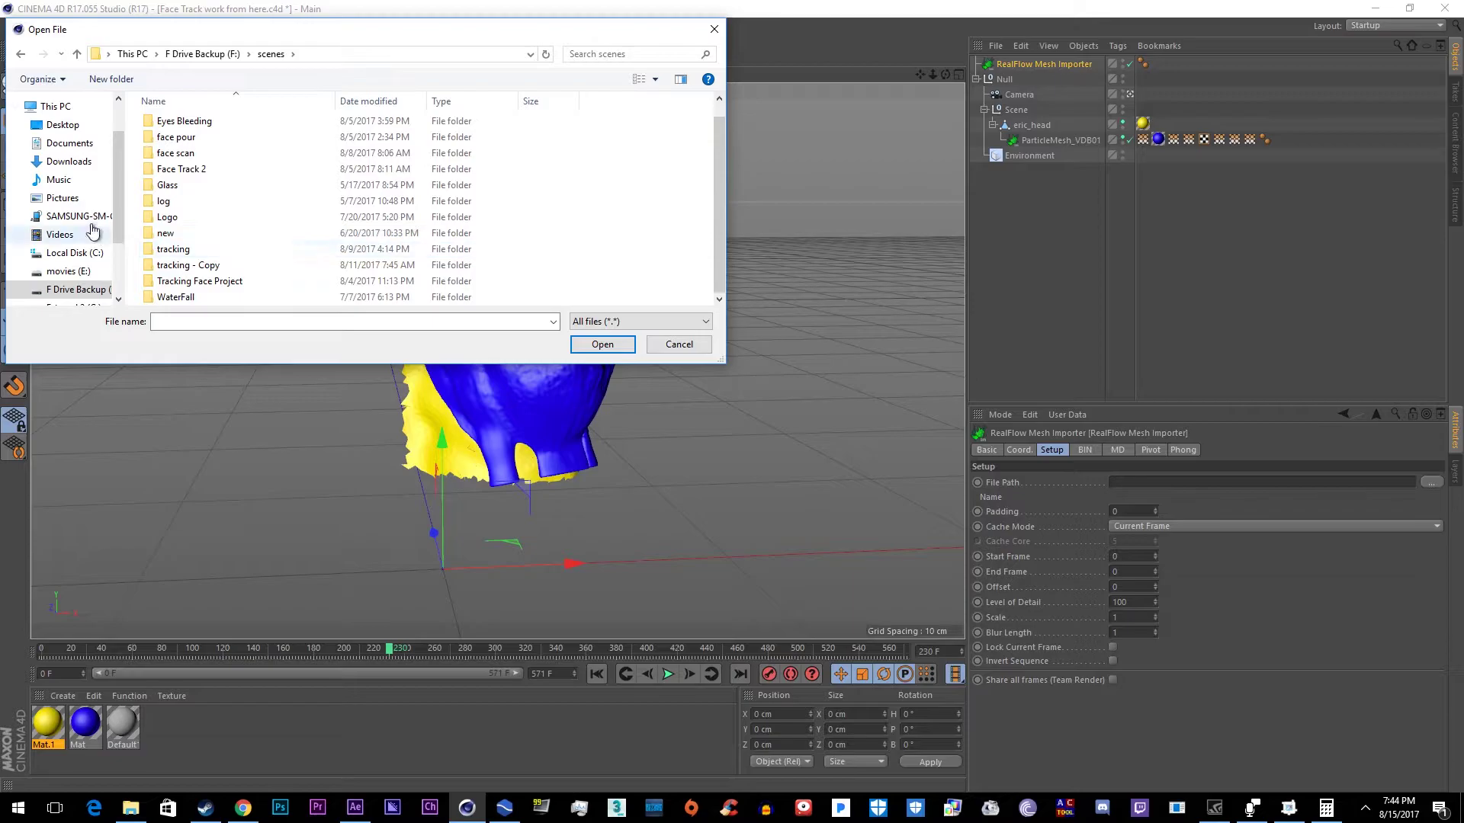
click(701, 343)
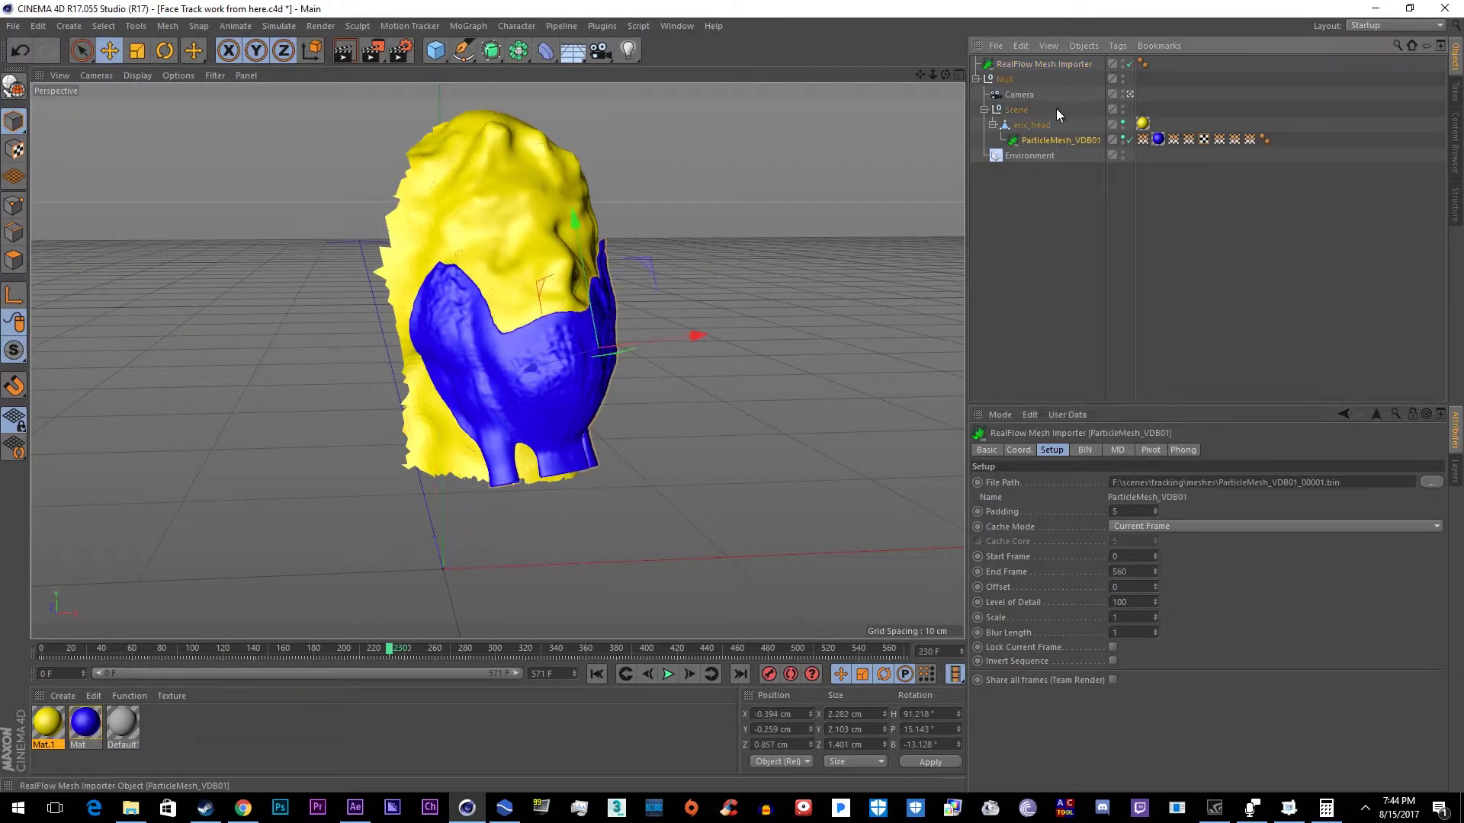
click(1044, 63)
key(Delete)
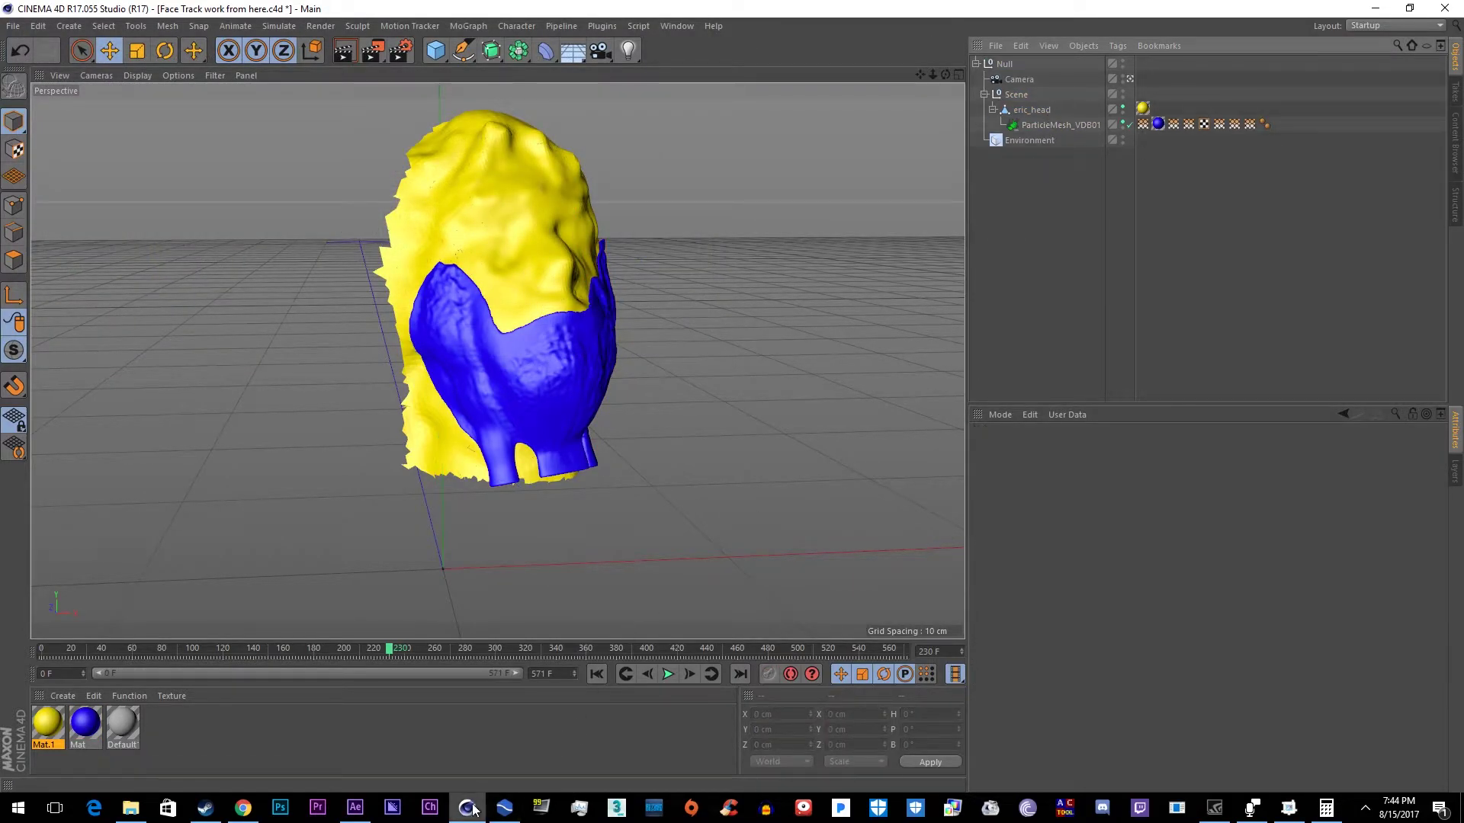
- Examine the coordinates of ParticleMesh_VDB01 under eric_head and scrub the animation to frame 409
click(1031, 111)
click(1027, 124)
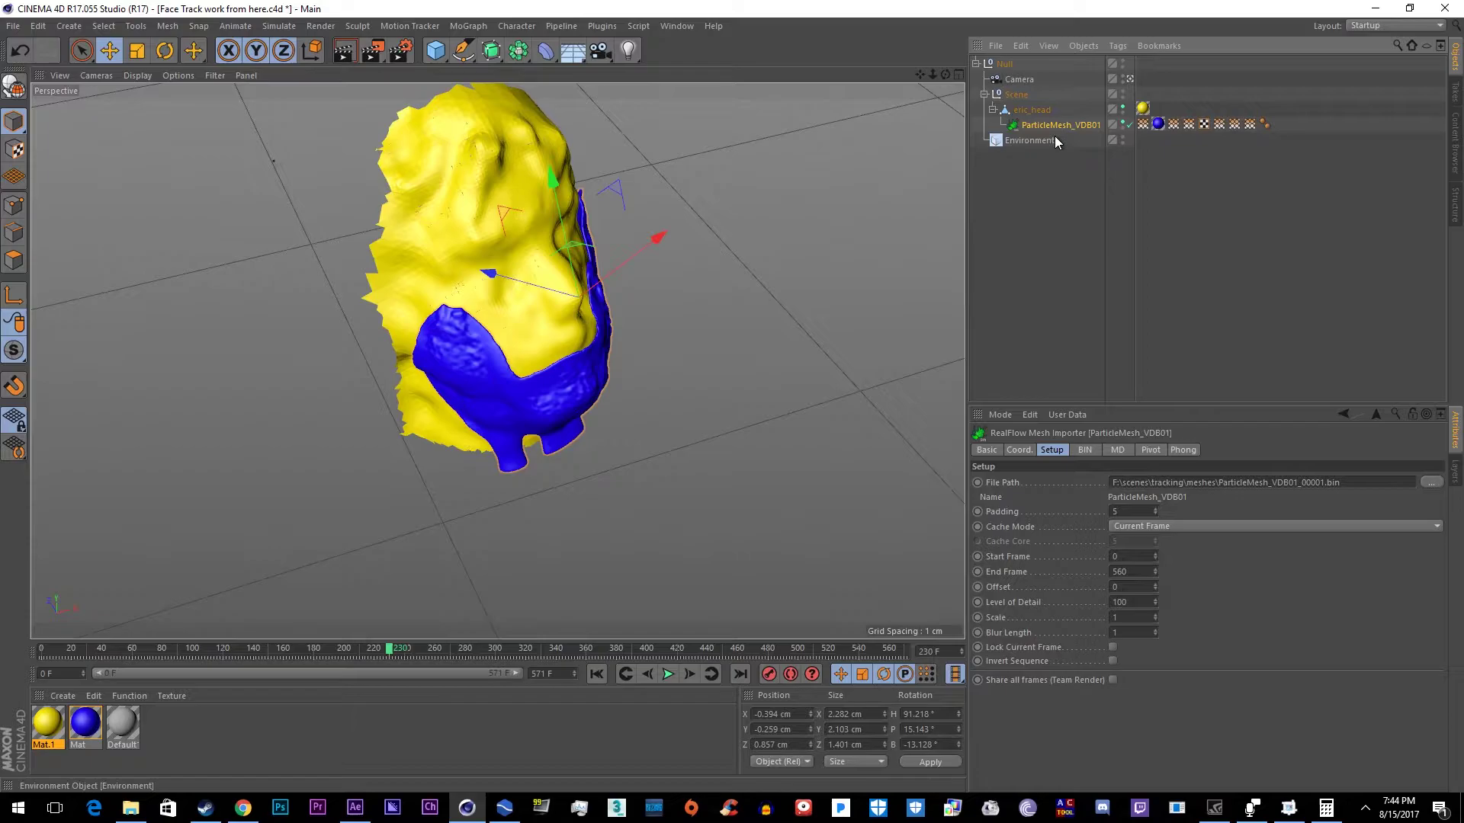
click(1020, 451)
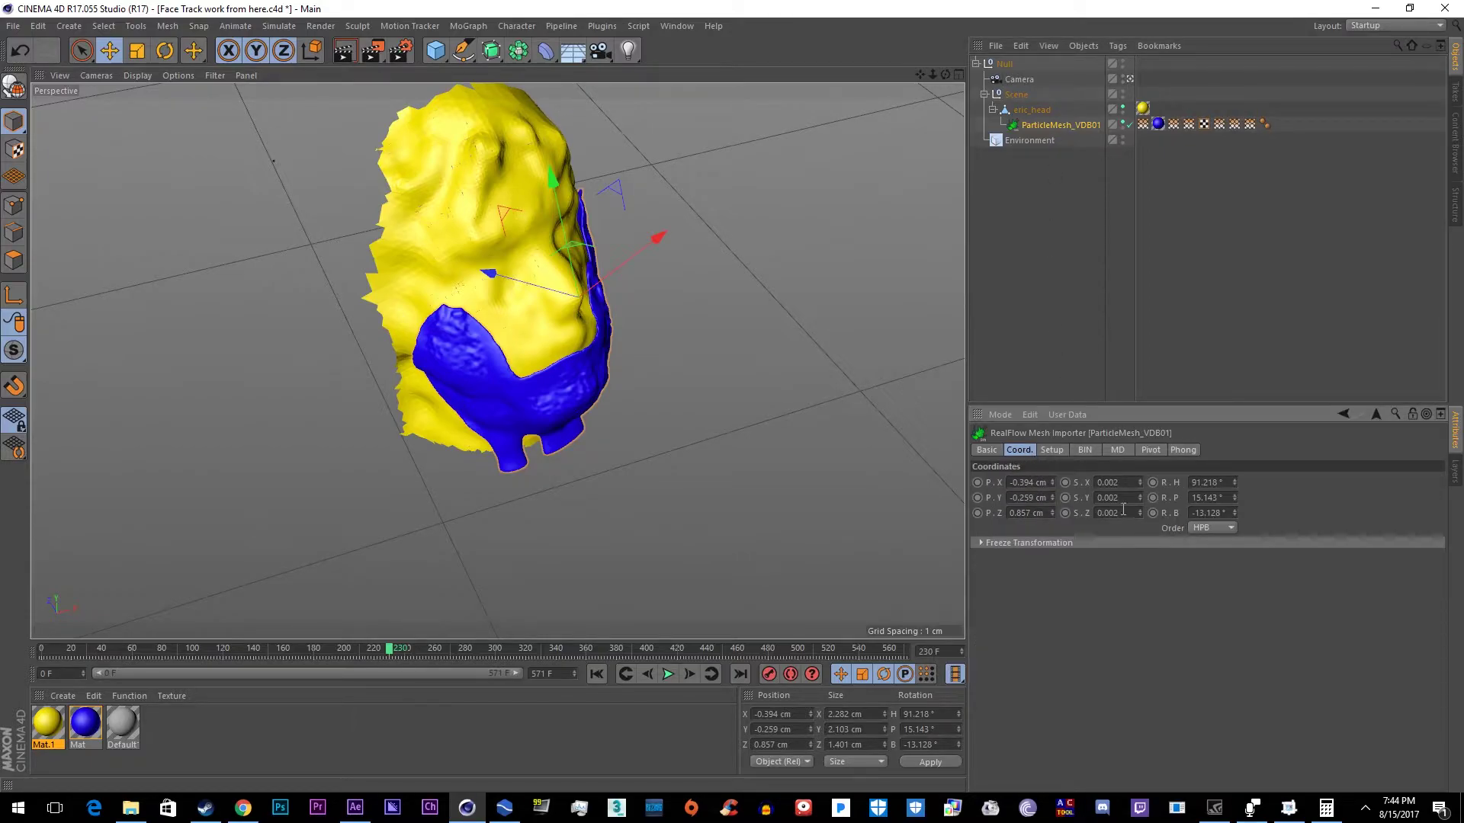
drag(638, 453, 557, 423)
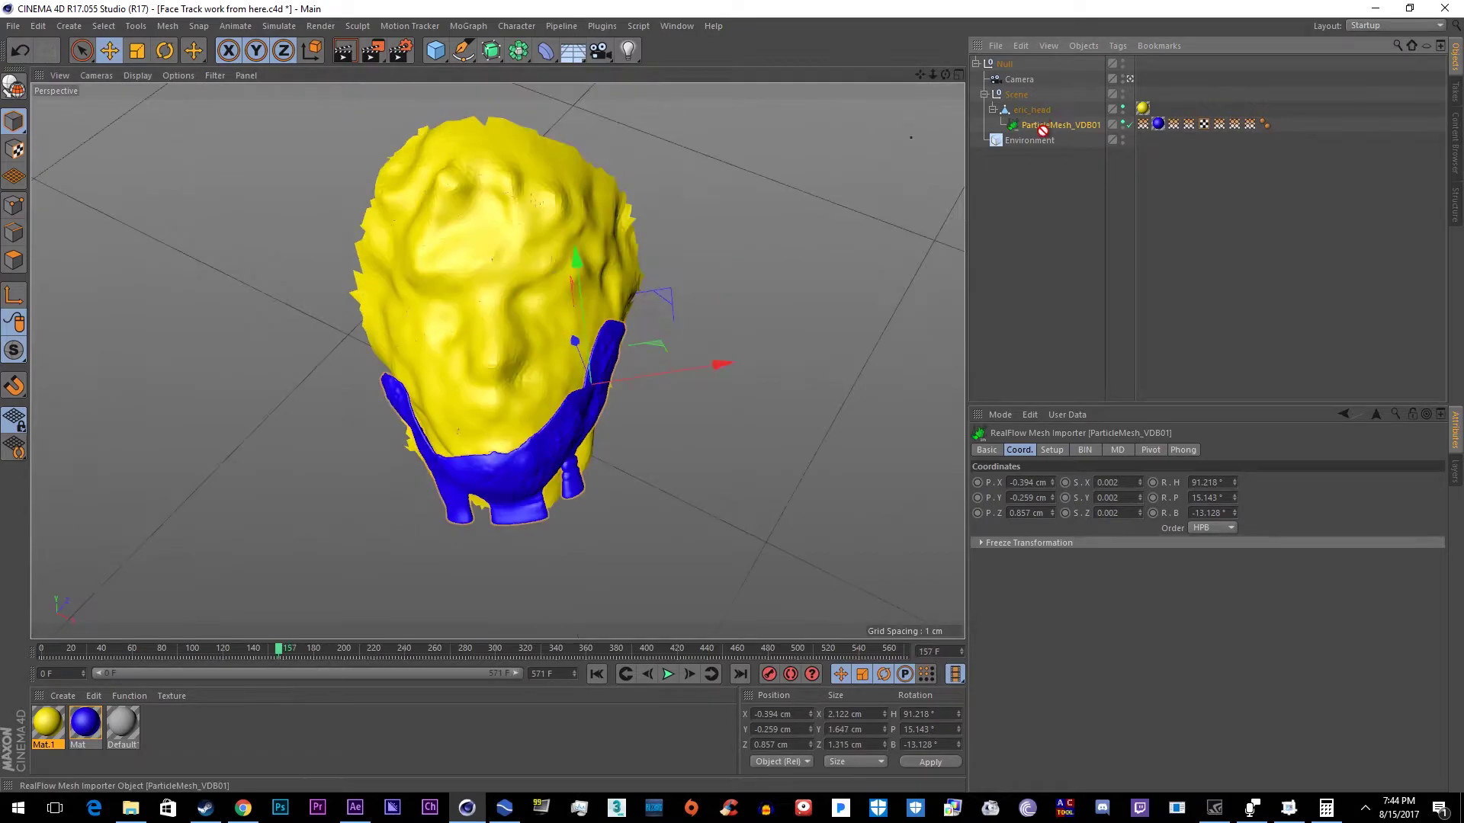
click(326, 649)
drag(326, 648, 661, 551)
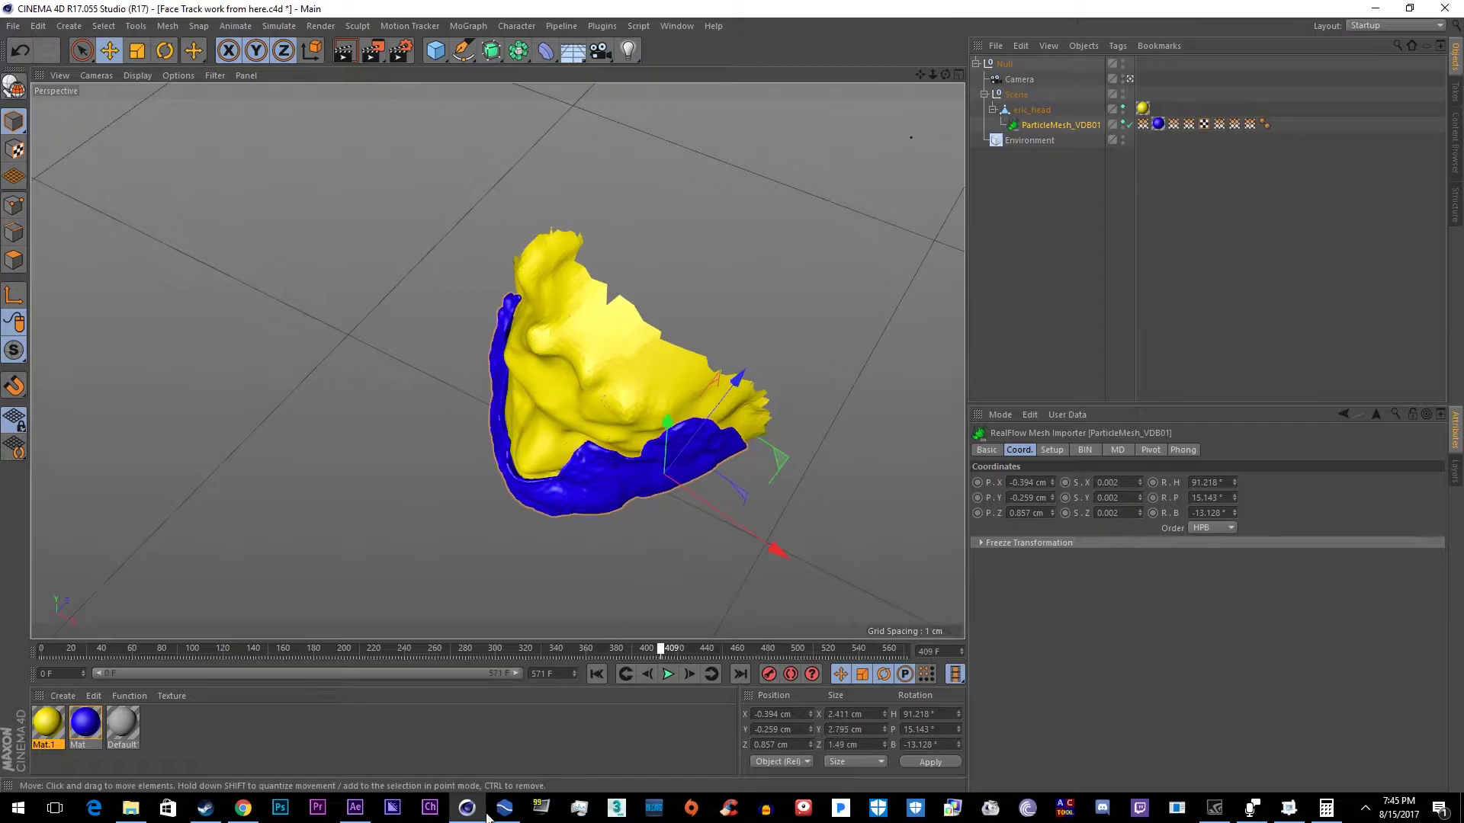
- Switch to After Effects to examine the face composite at 0;00;05;13 and the Group 1 Null (95) layer, and return to Cinema 4D
key(alt+Tab)
click(610, 565)
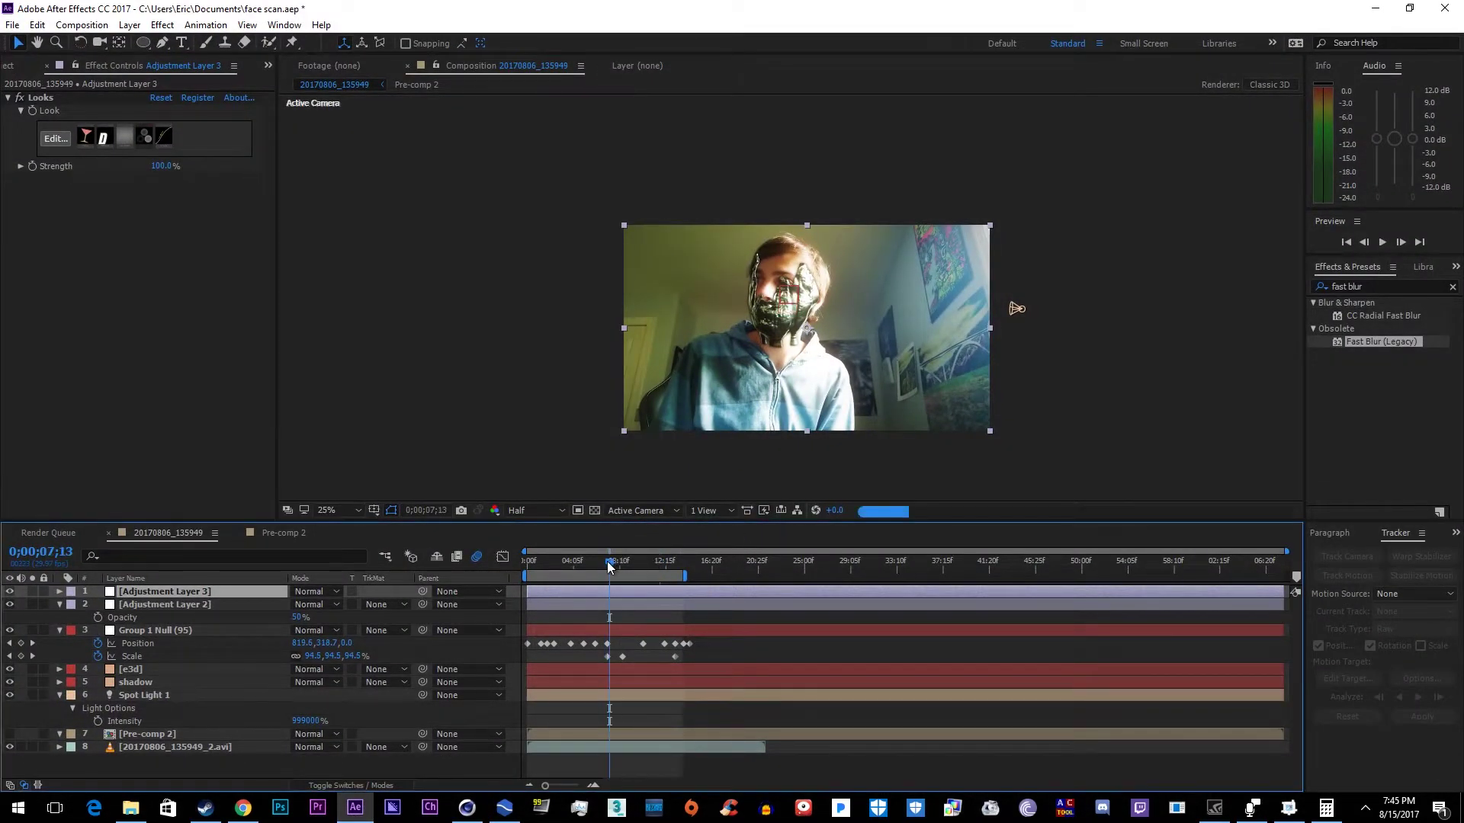
click(587, 565)
click(620, 630)
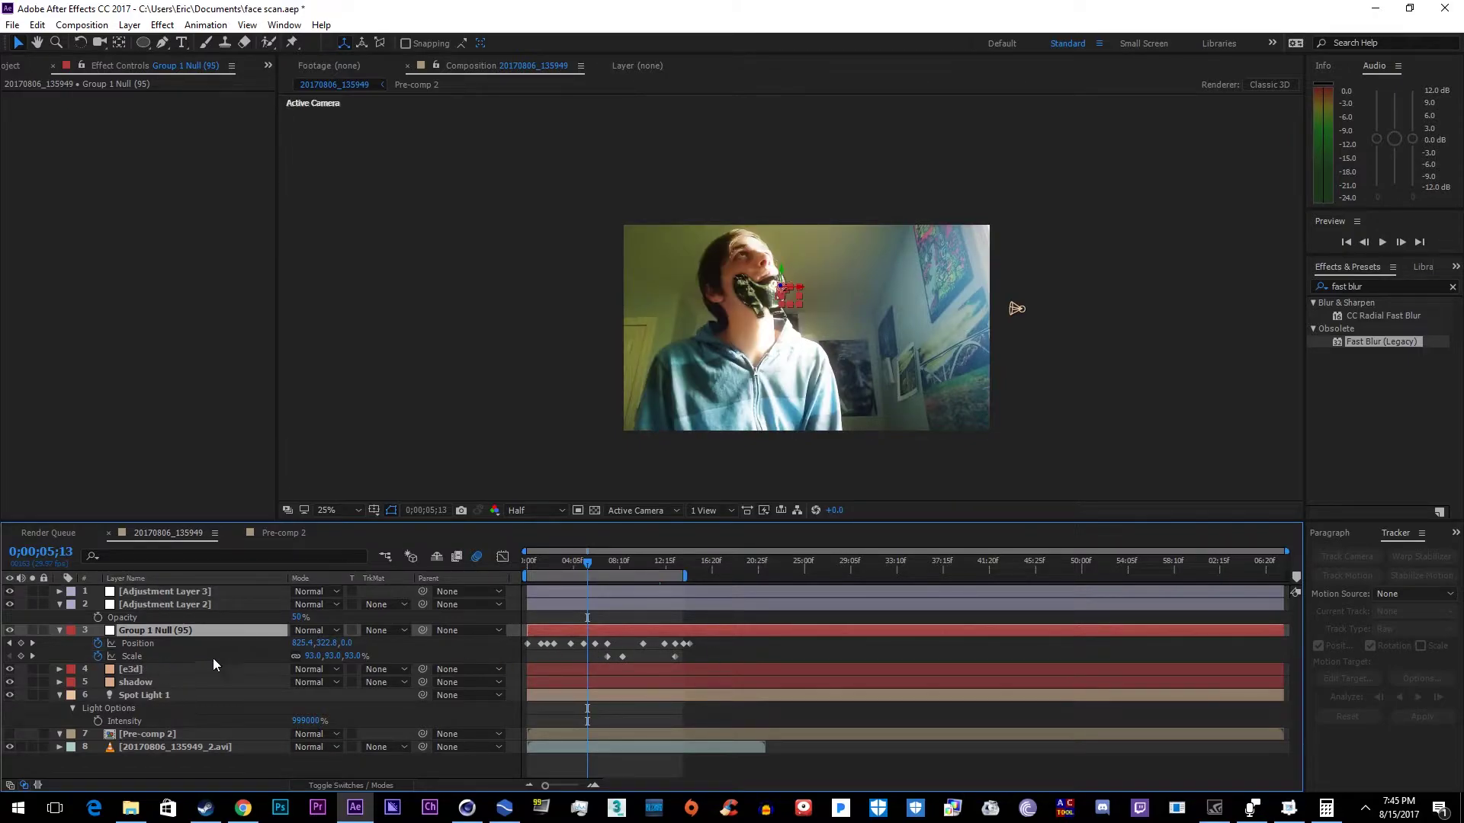
click(1374, 9)
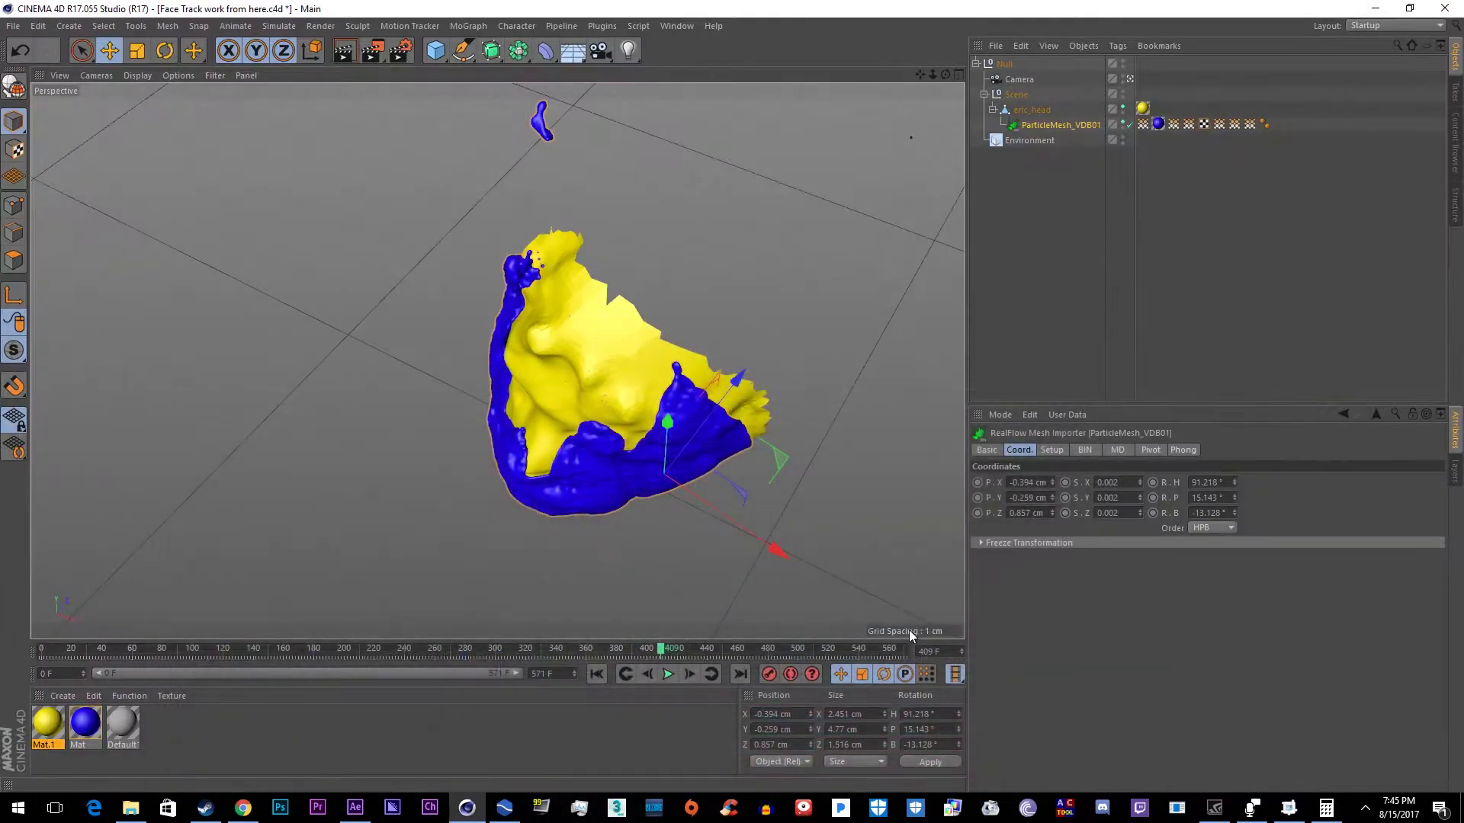
- Rename the blue material as water texture
right_click(83, 724)
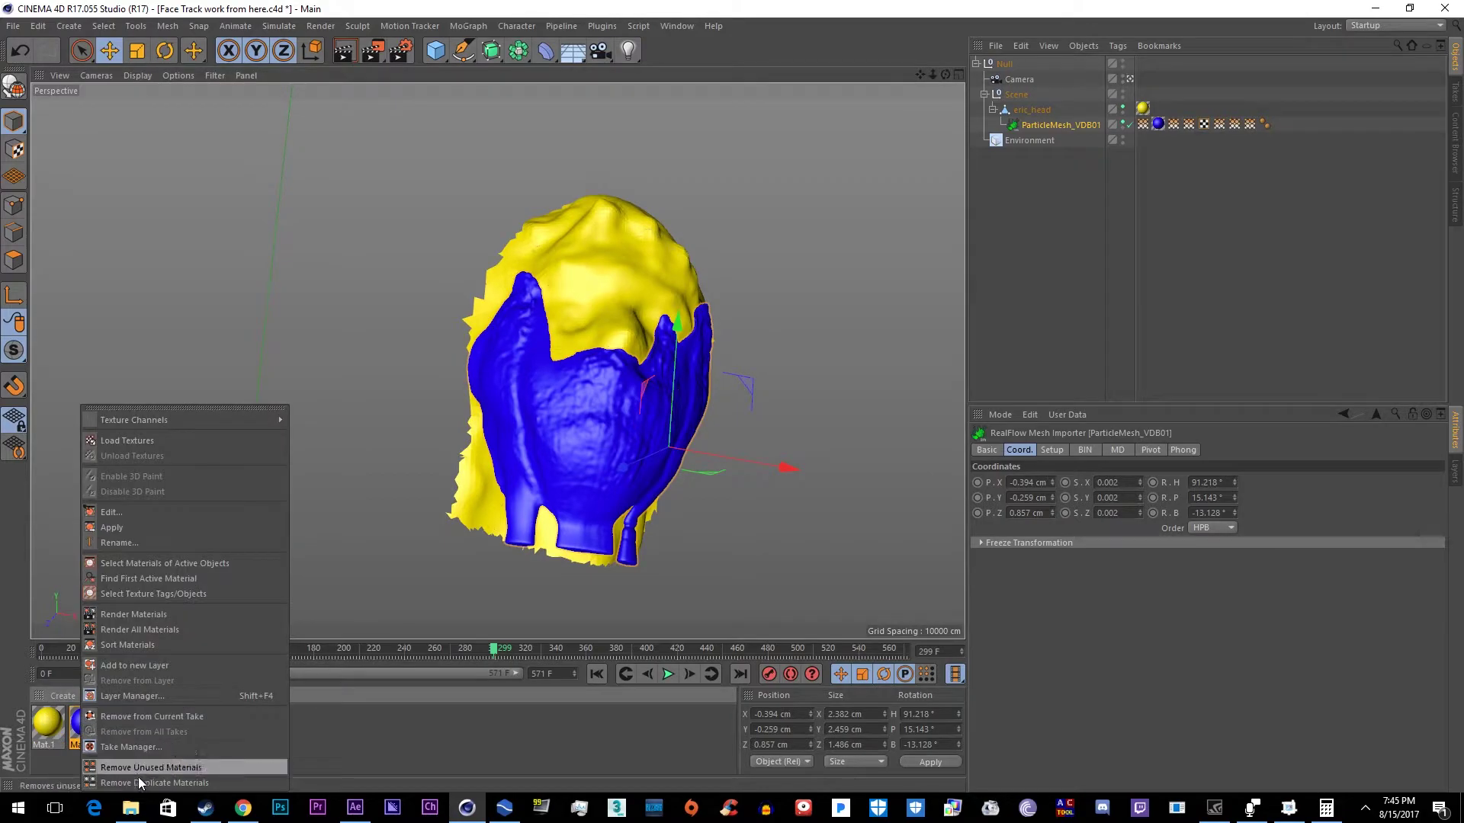
click(82, 731)
right_click(82, 730)
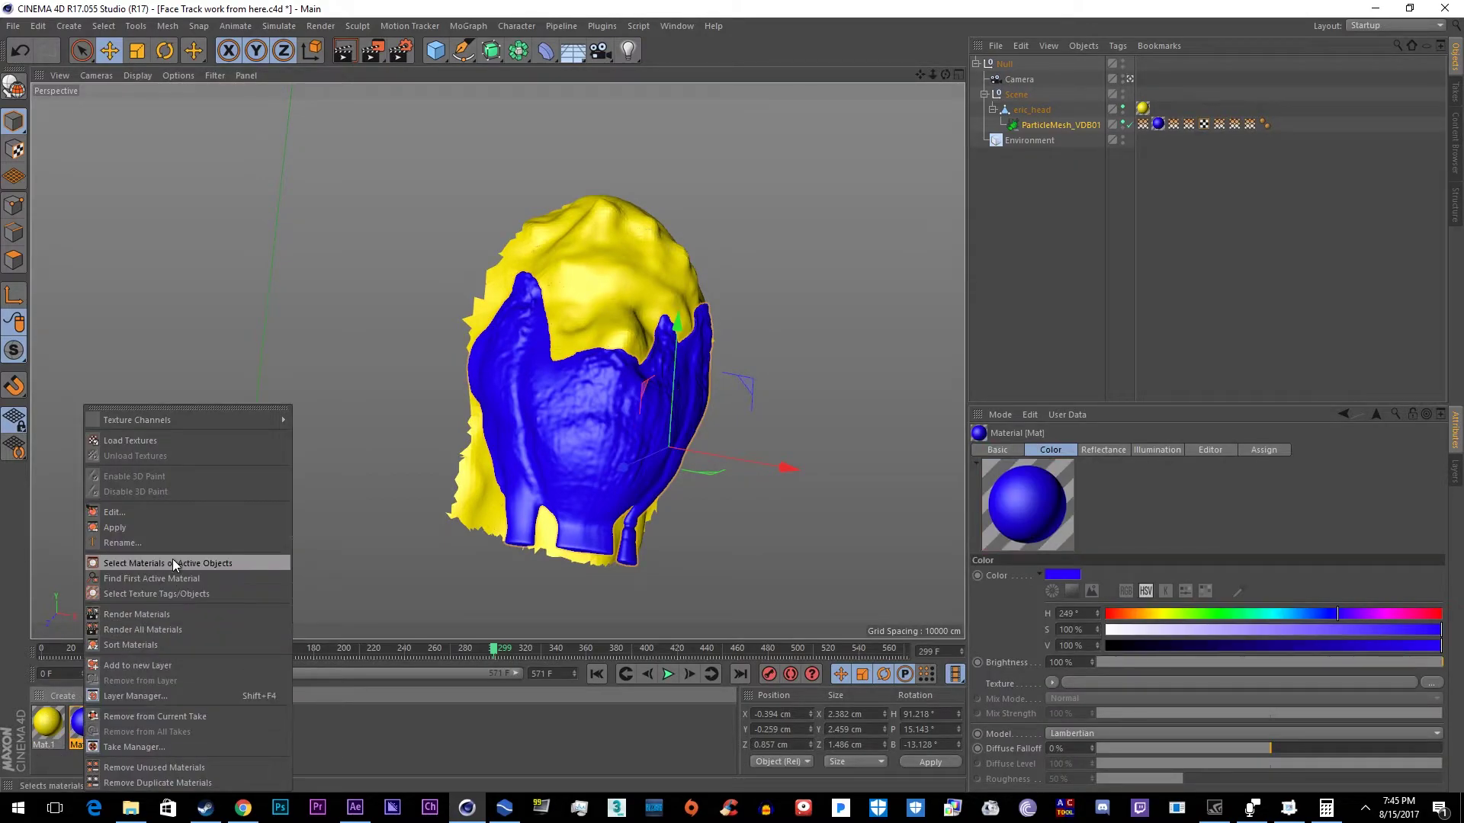
click(154, 543)
text(water texture)
key(Return)
- Rename the yellow material as head texture
right_click(83, 724)
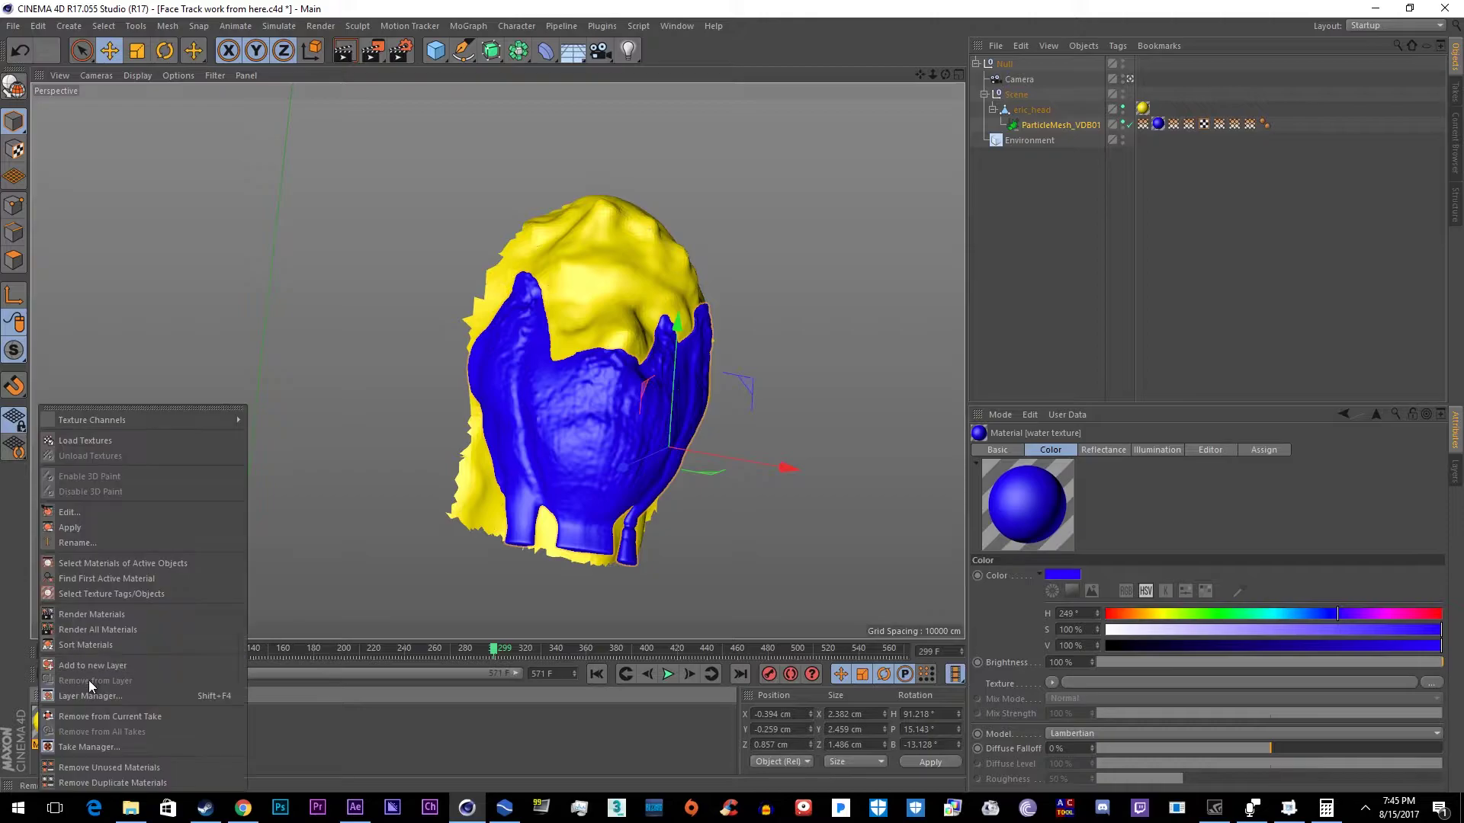
click(240, 542)
key(Return)
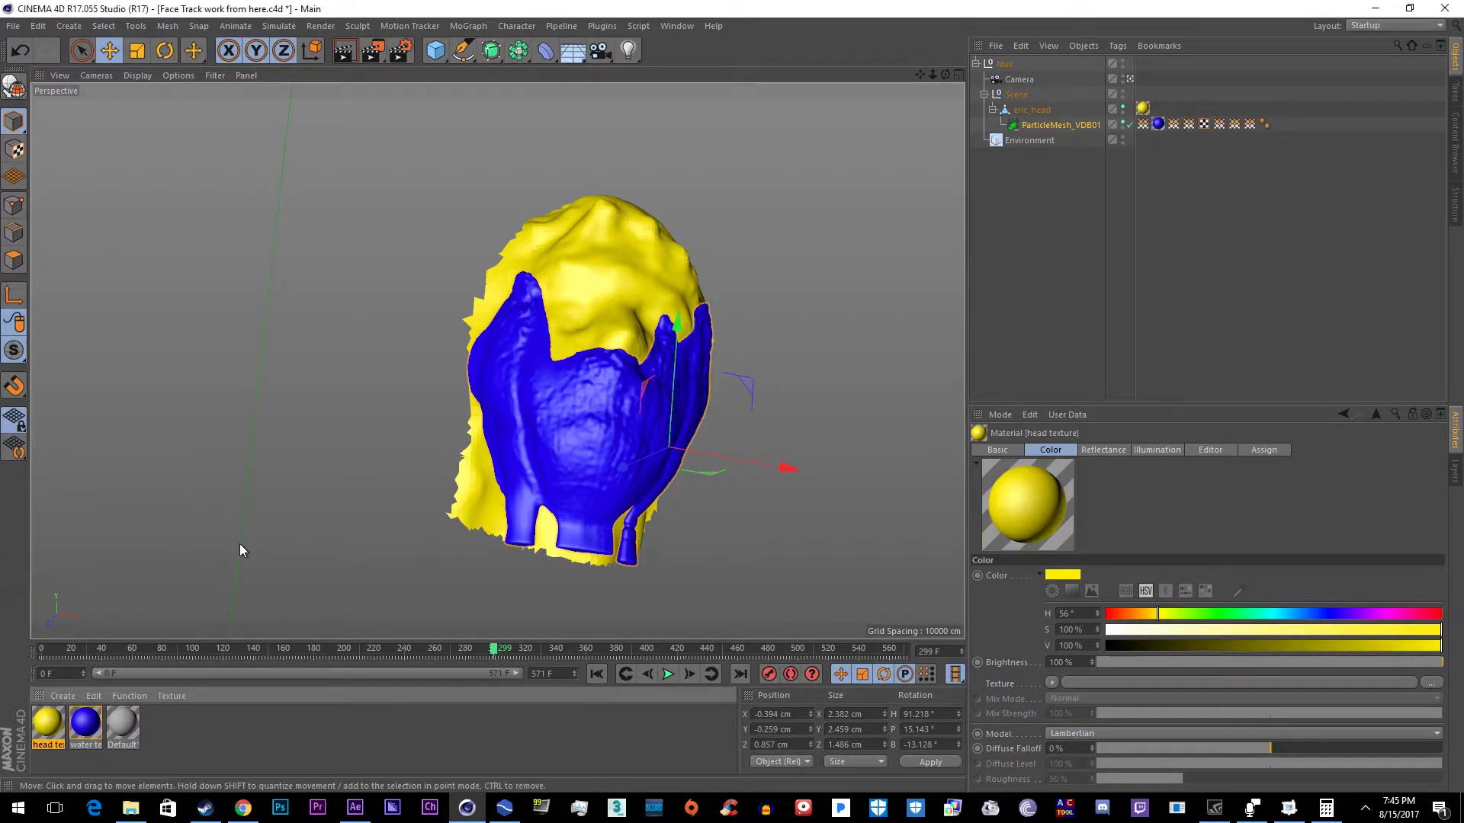
- Examine the objects grouped under the Null and the texture tags assigned to eric_head and ParticleMesh_VDB01
click(1005, 64)
click(976, 63)
click(975, 64)
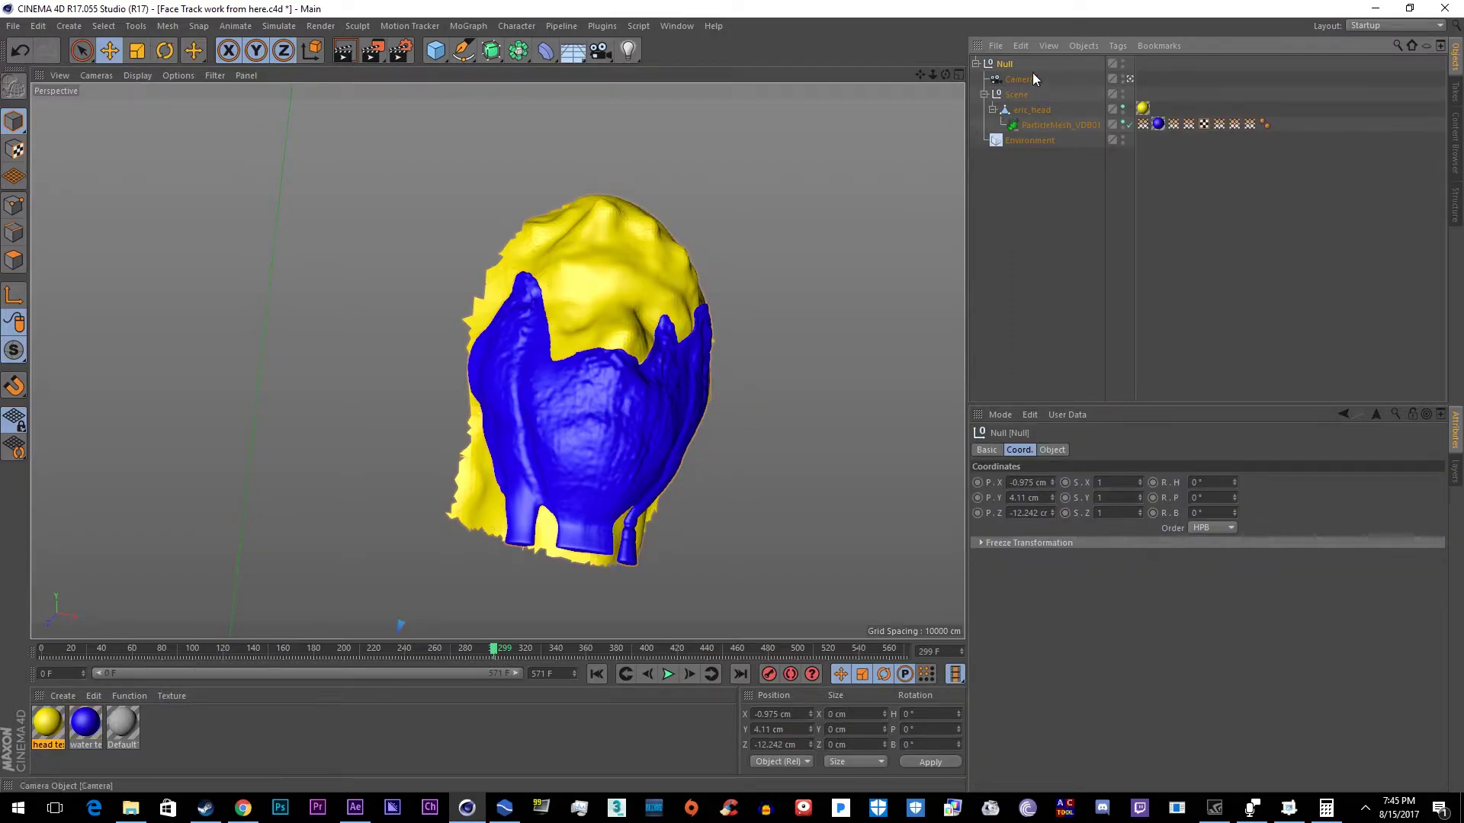
click(975, 63)
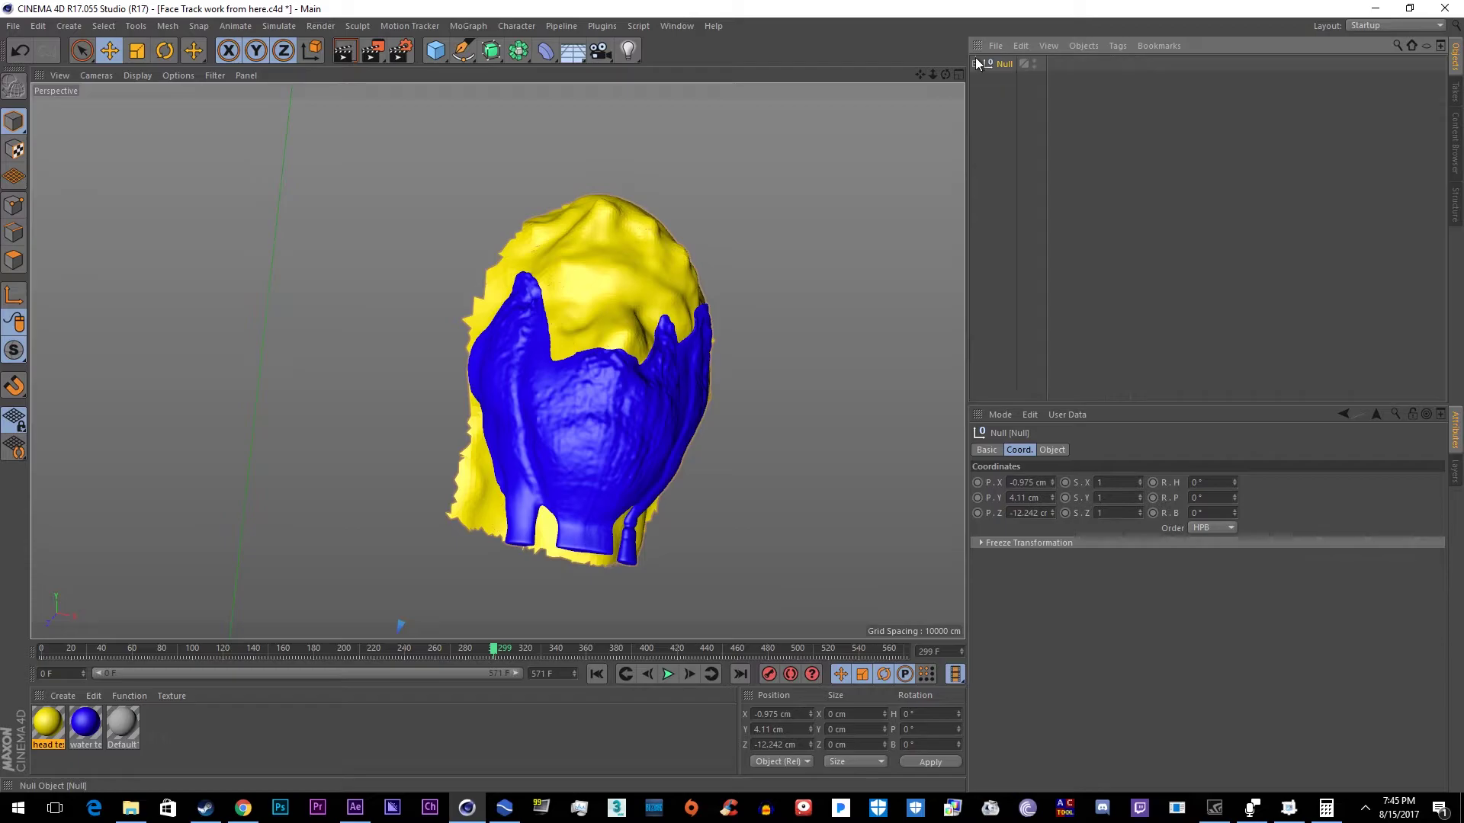
click(976, 63)
click(1142, 108)
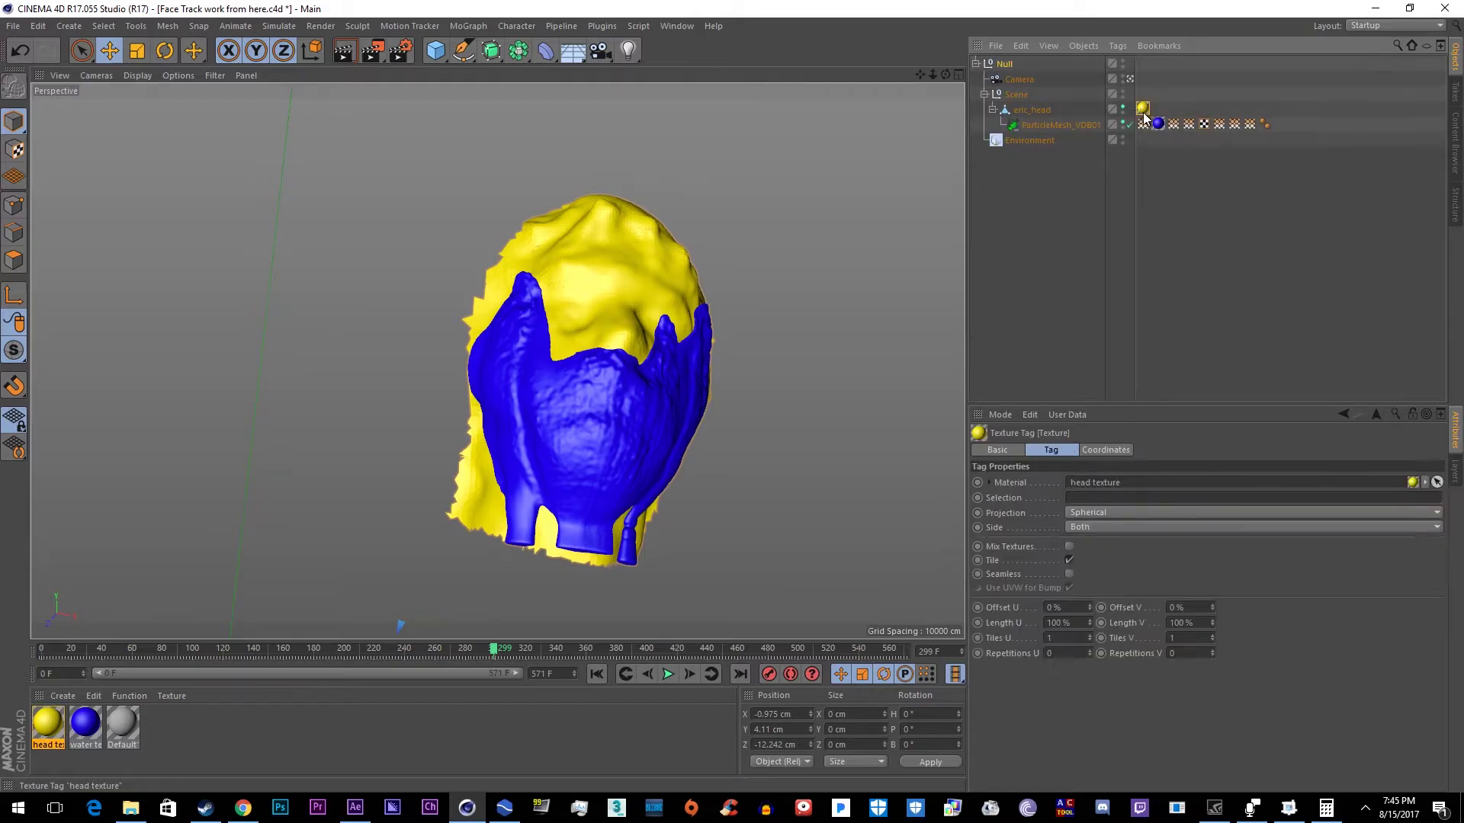
click(1158, 124)
click(1075, 122)
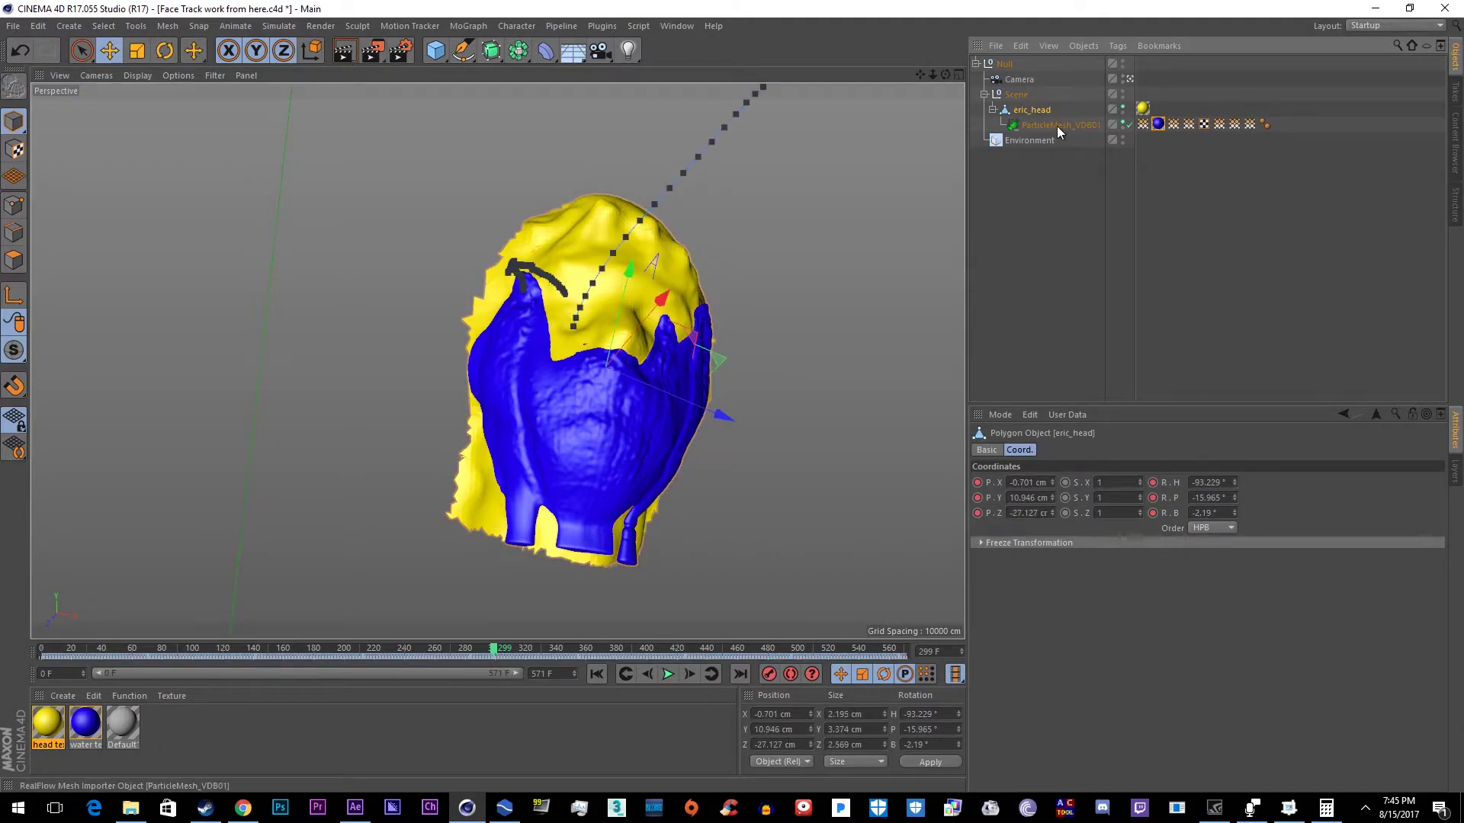
click(1043, 112)
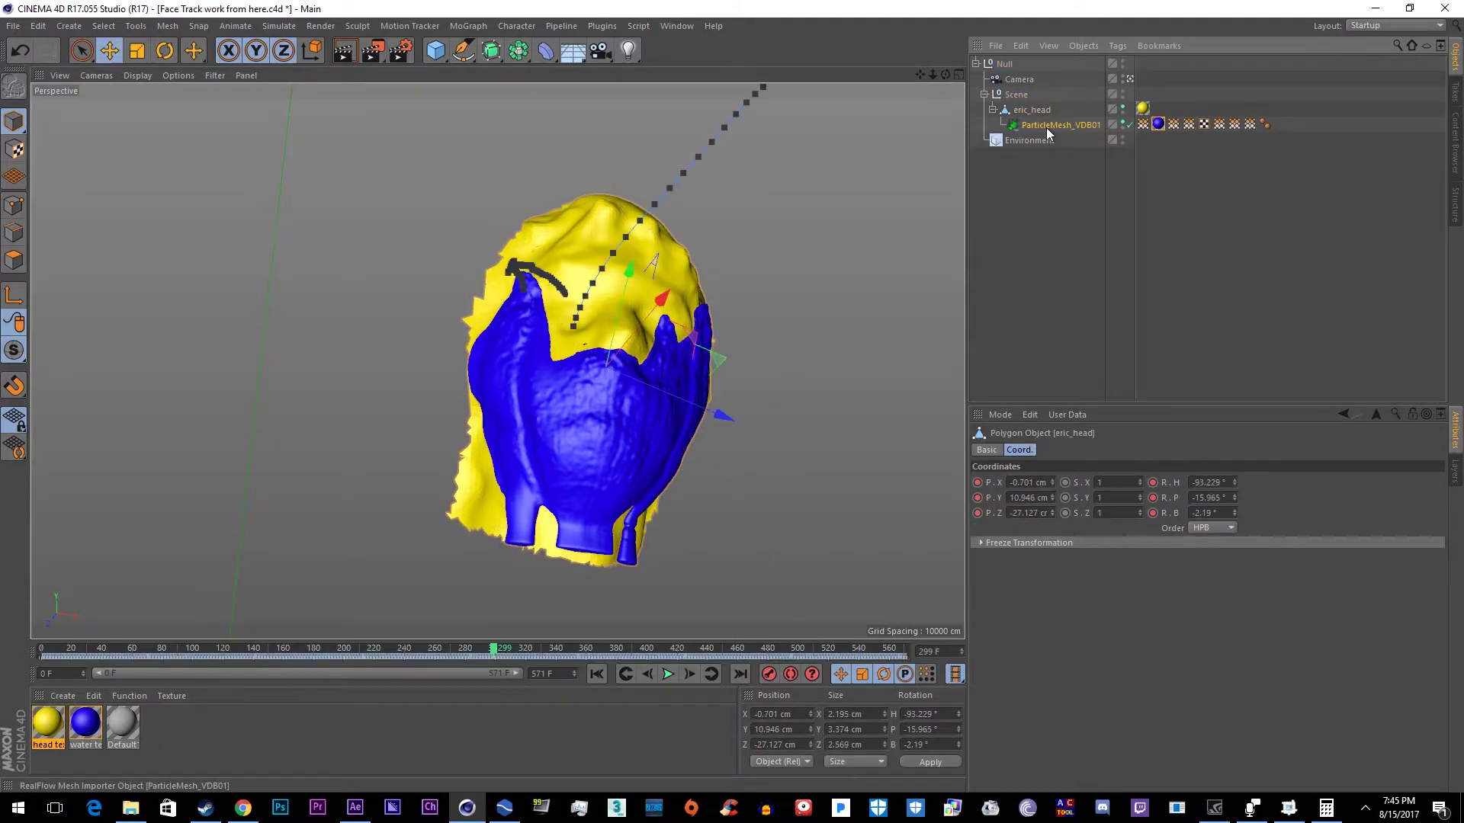
- Start the SteadyBAKE xREC v1.4_F export for the collapsed Null and cancel its folder selection
click(975, 64)
click(1001, 65)
click(630, 30)
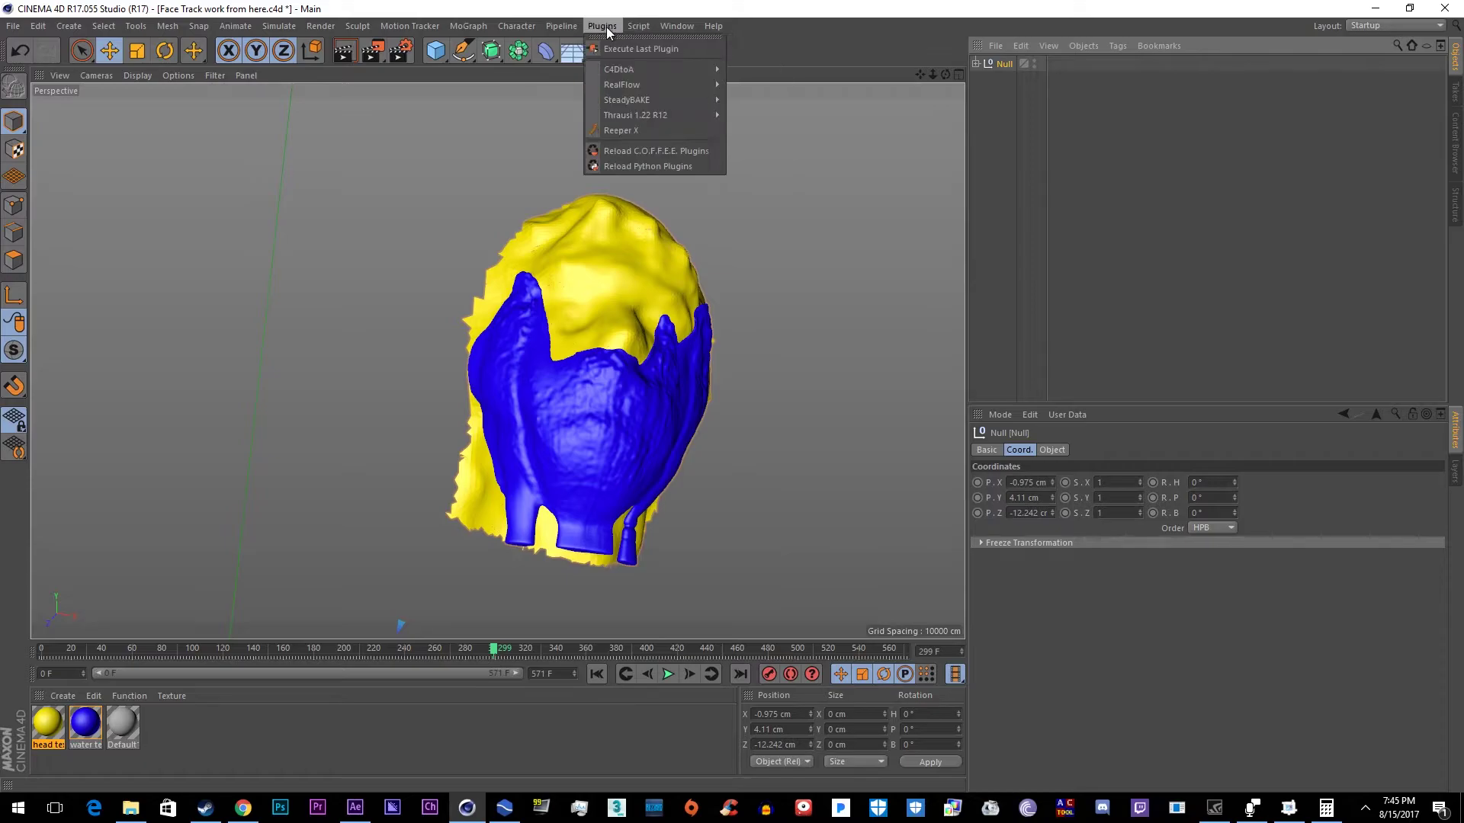
mouse_move(622, 98)
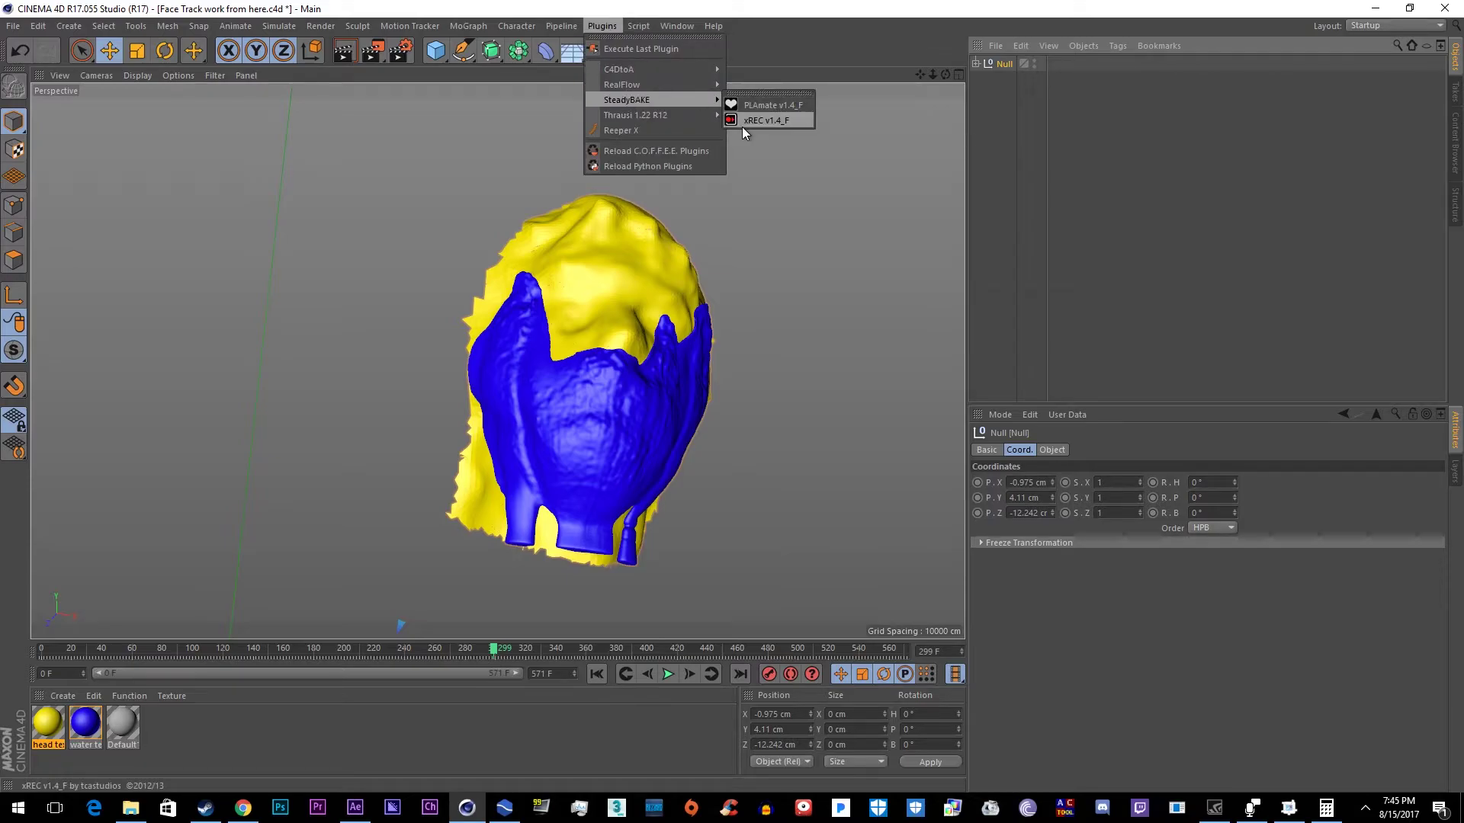
click(765, 120)
click(793, 546)
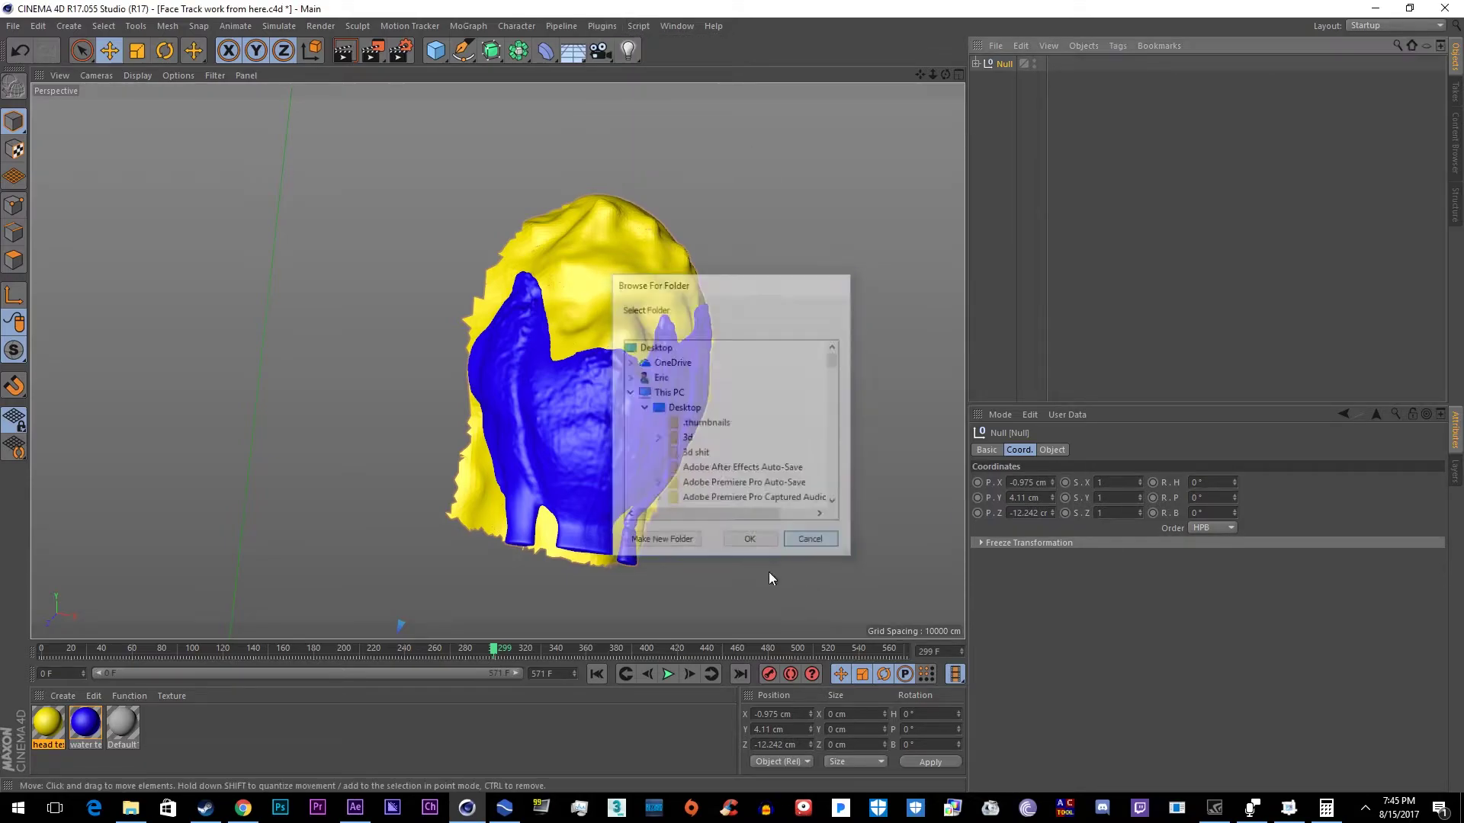
- Switch to After Effects, draw an elliptical mask around the face on Pre-comp 2 and set its feather to 15 pixels
click(354, 807)
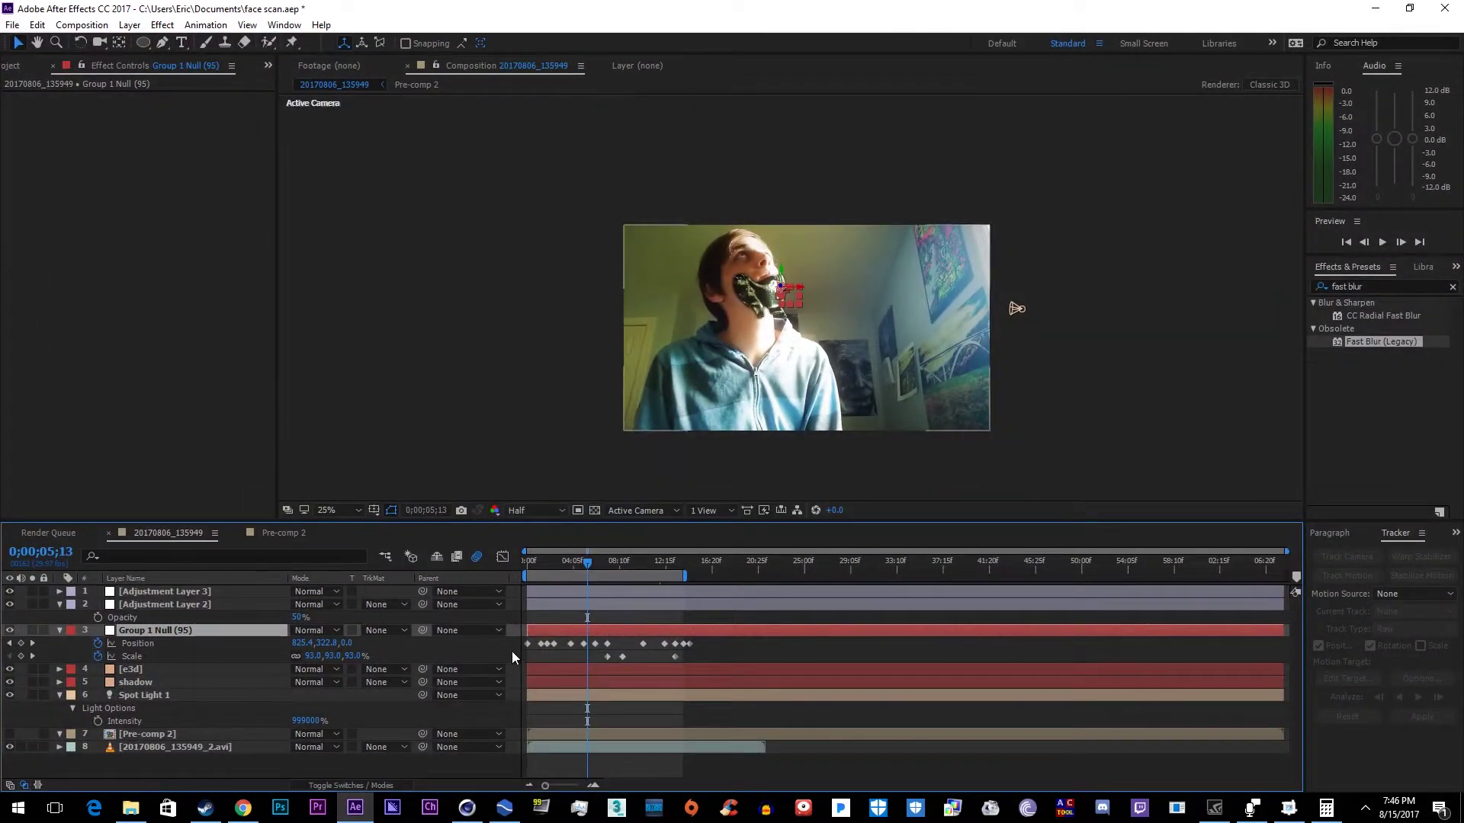
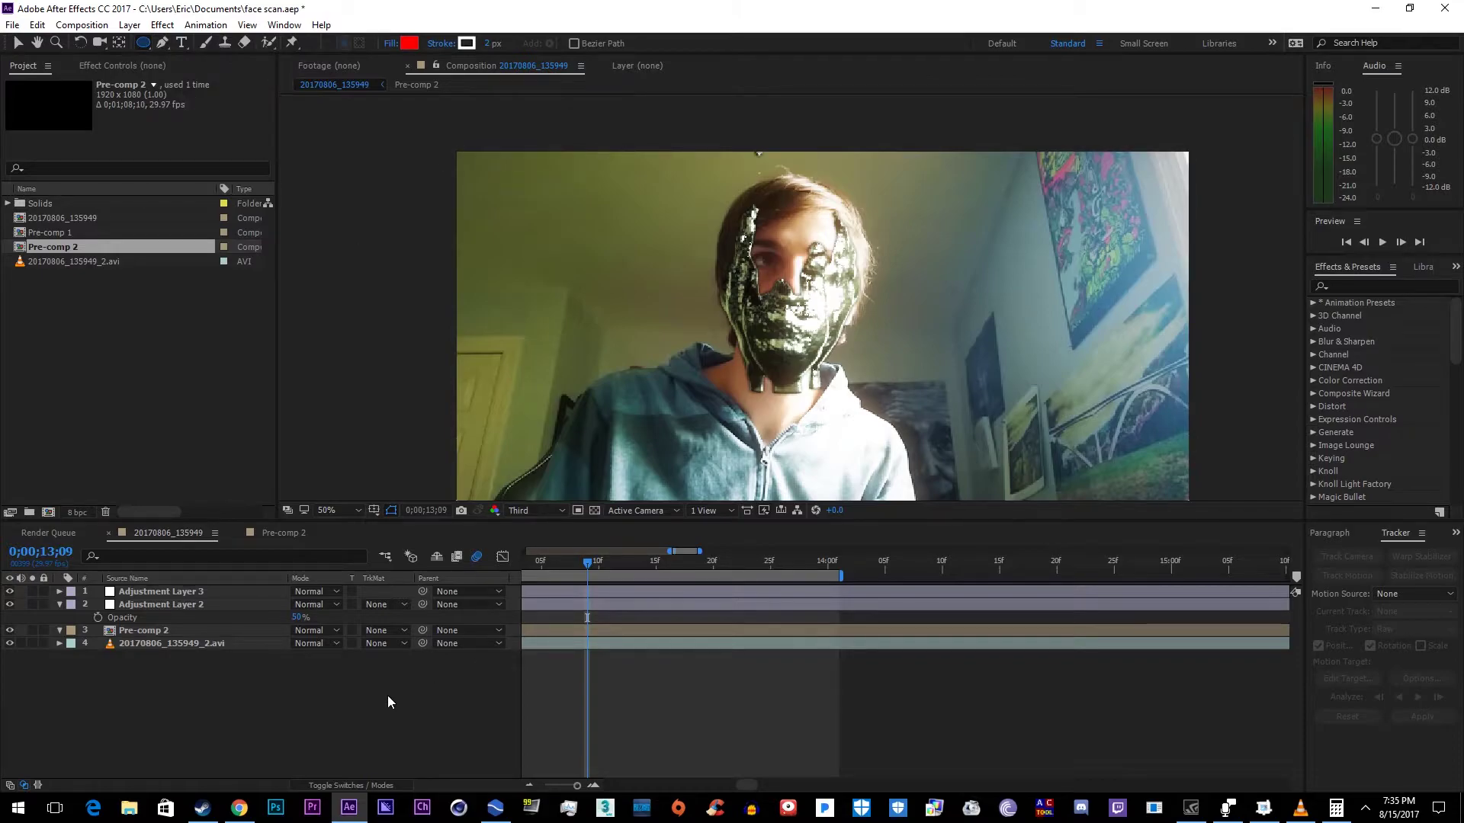
click(199, 631)
drag(835, 185, 685, 383)
key(f)
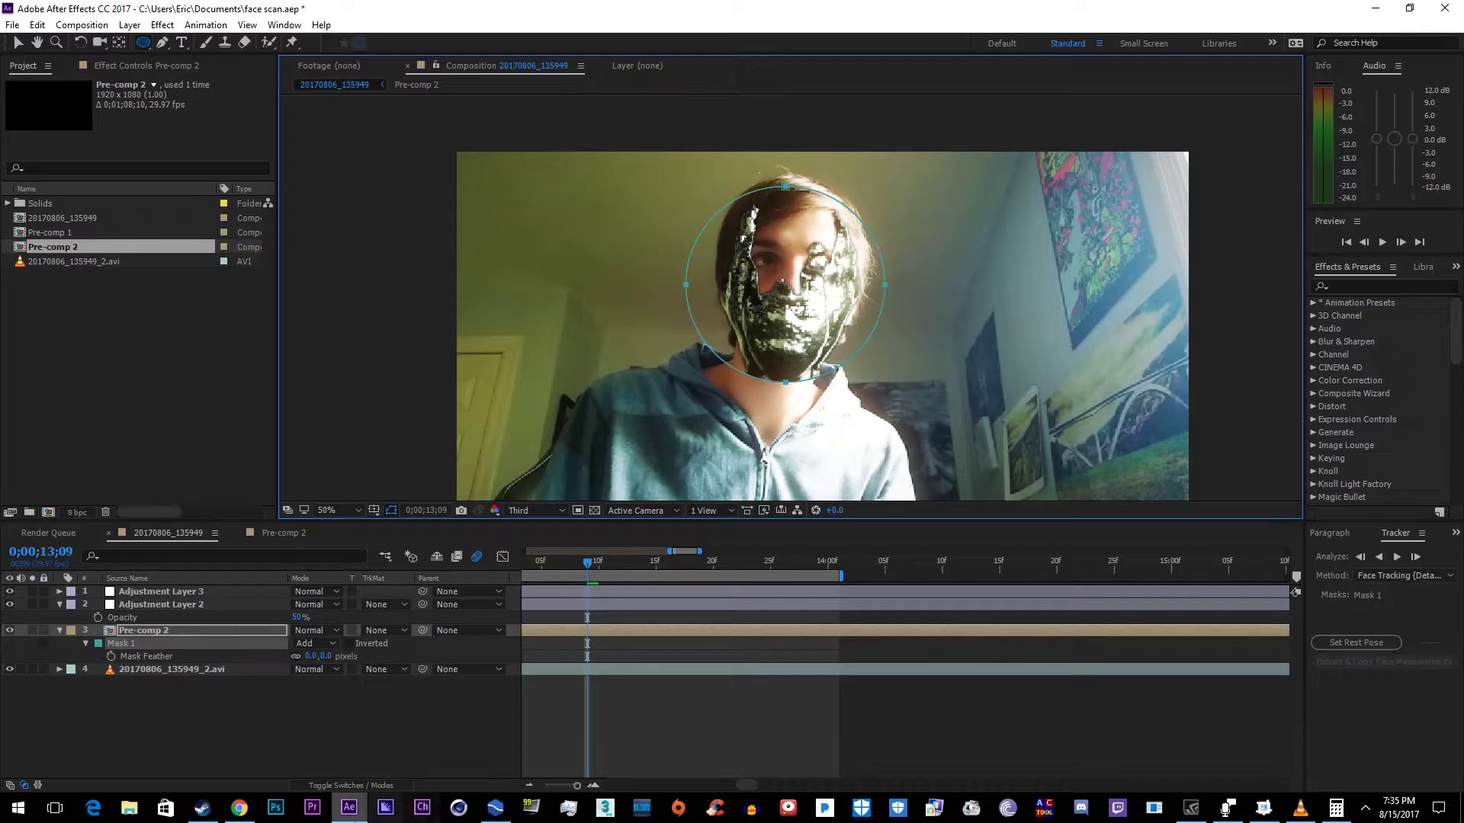
drag(326, 654, 336, 654)
click(336, 655)
text(15)
key(Return)
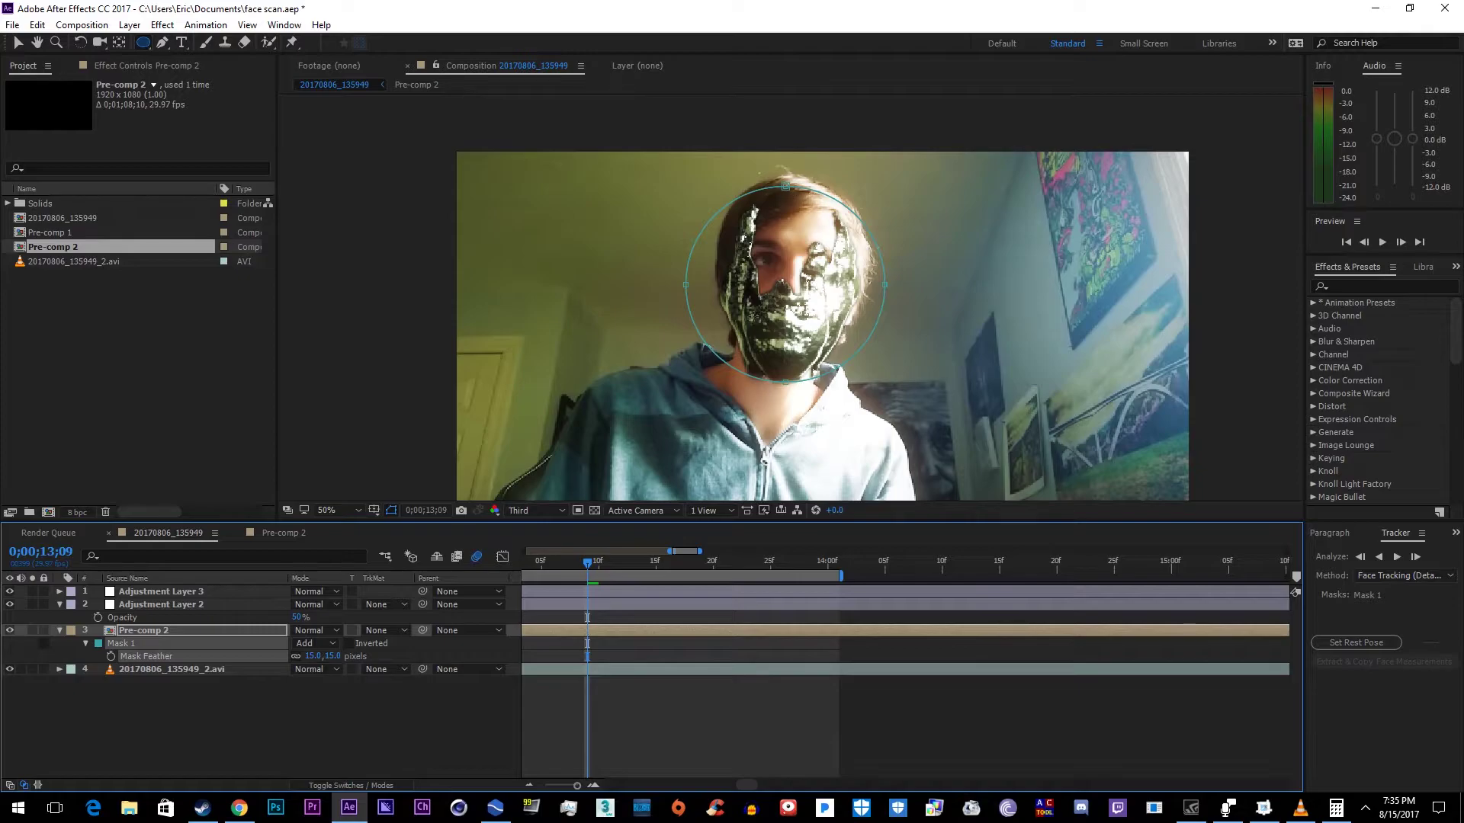
- Check the mask against the face at 0;00;13;22 and delete Mask 1 from Pre-comp 2
drag(621, 568, 736, 568)
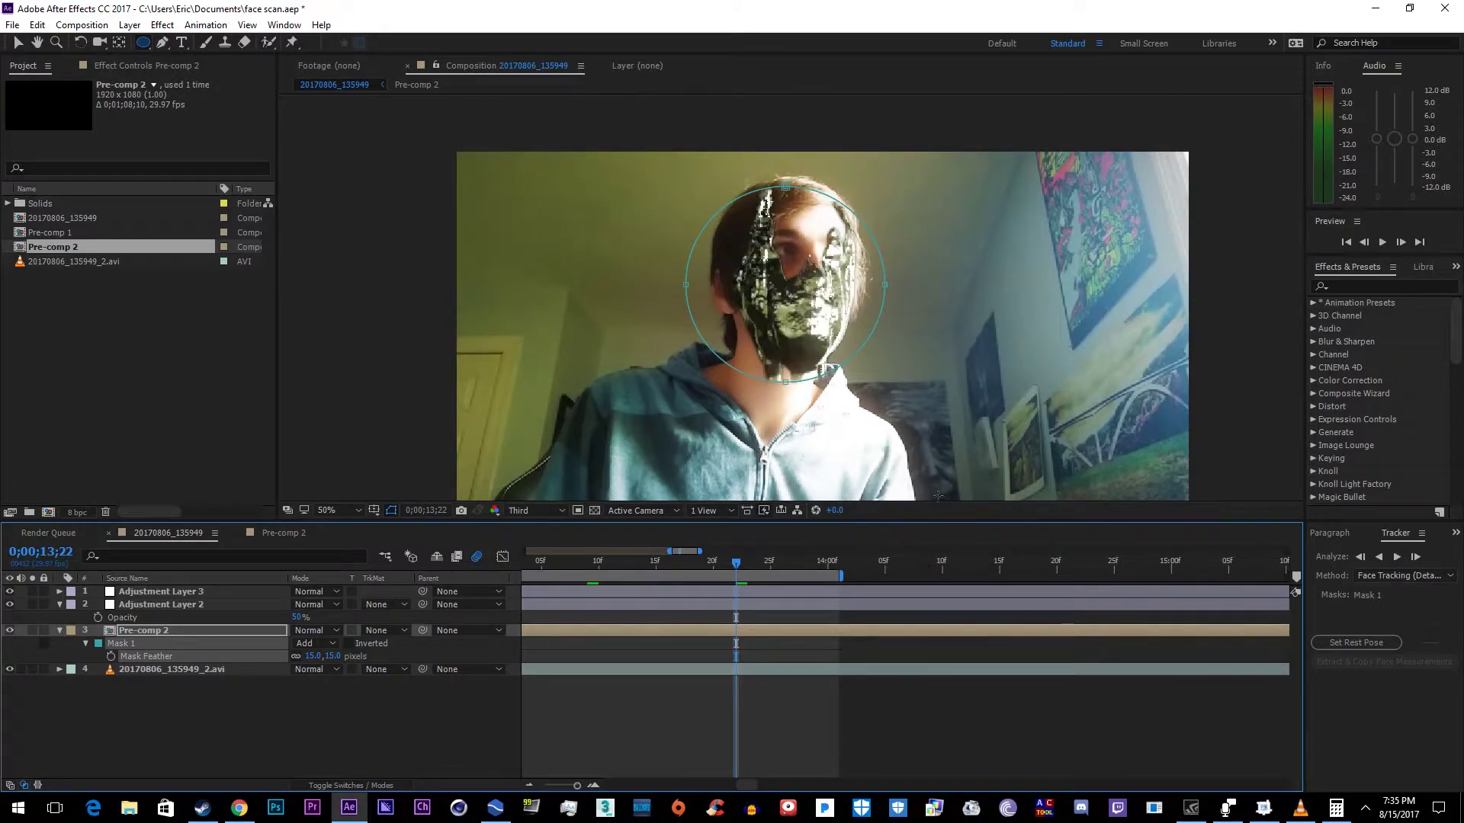
click(146, 645)
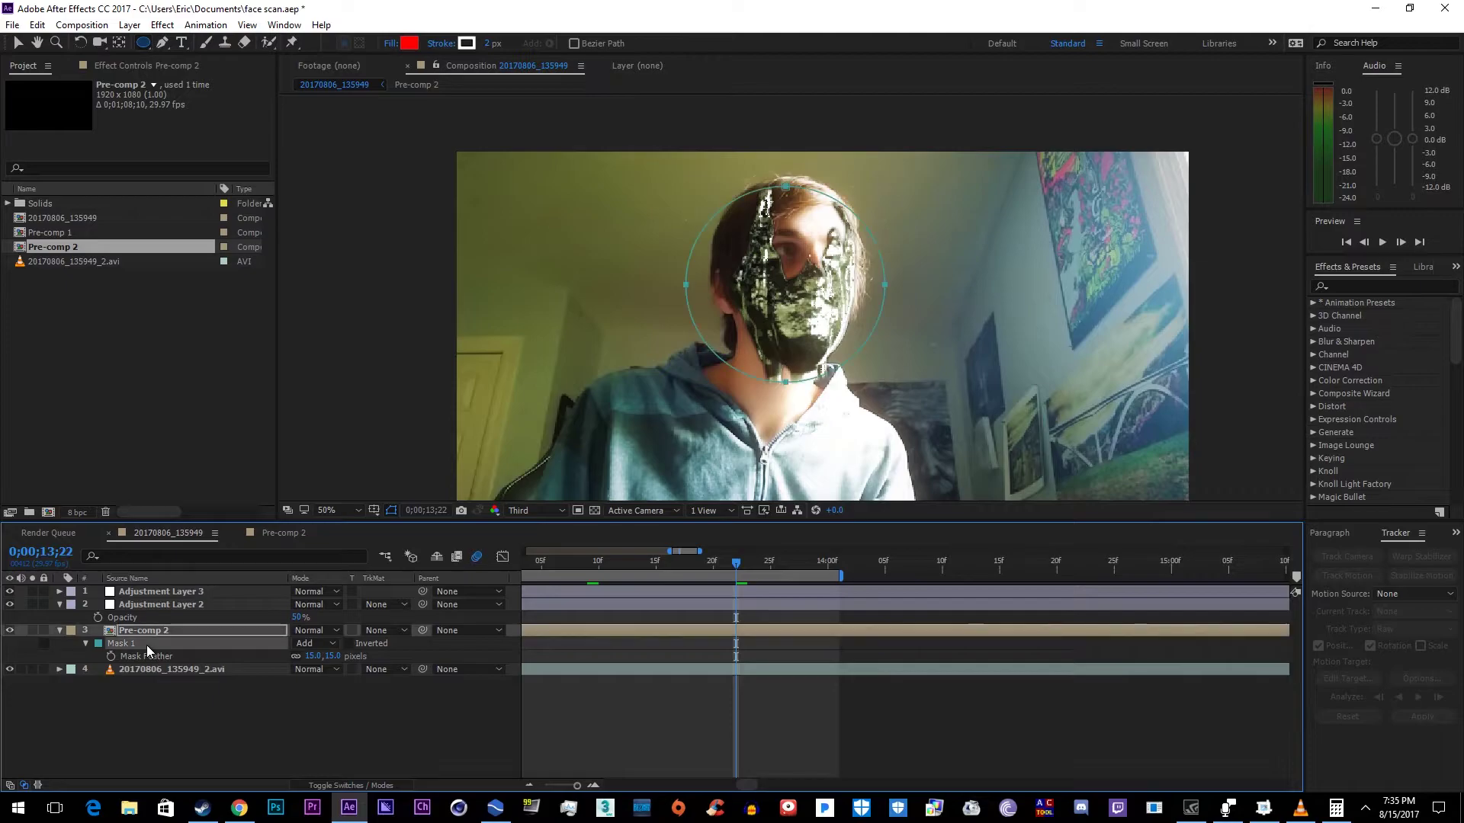
key(Delete)
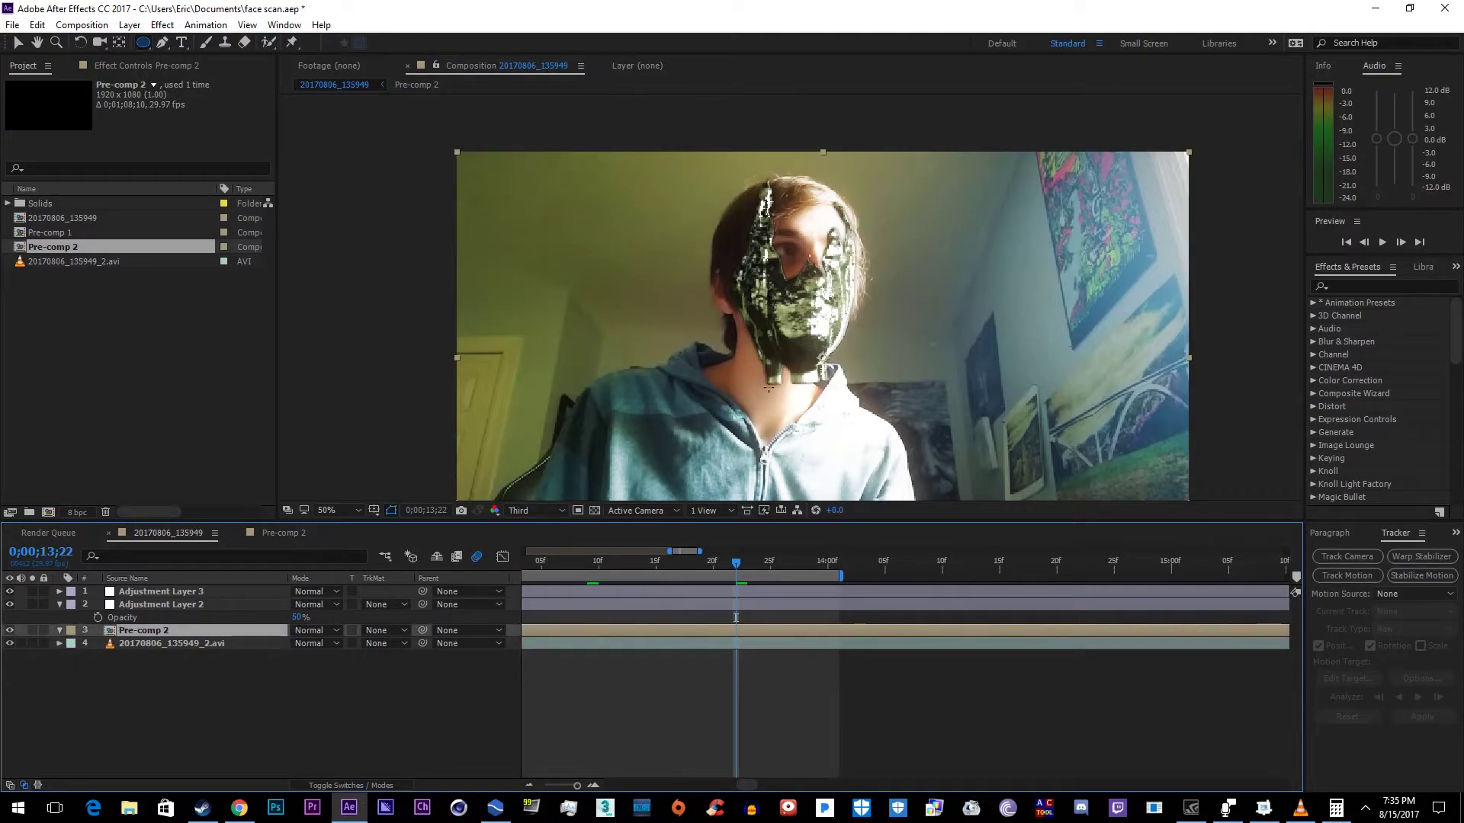
- Review the frames of the Pre-comp 2 composition, and switch to PFTrack to examine the tracked head geometry around frame 369
click(278, 533)
drag(600, 566, 549, 564)
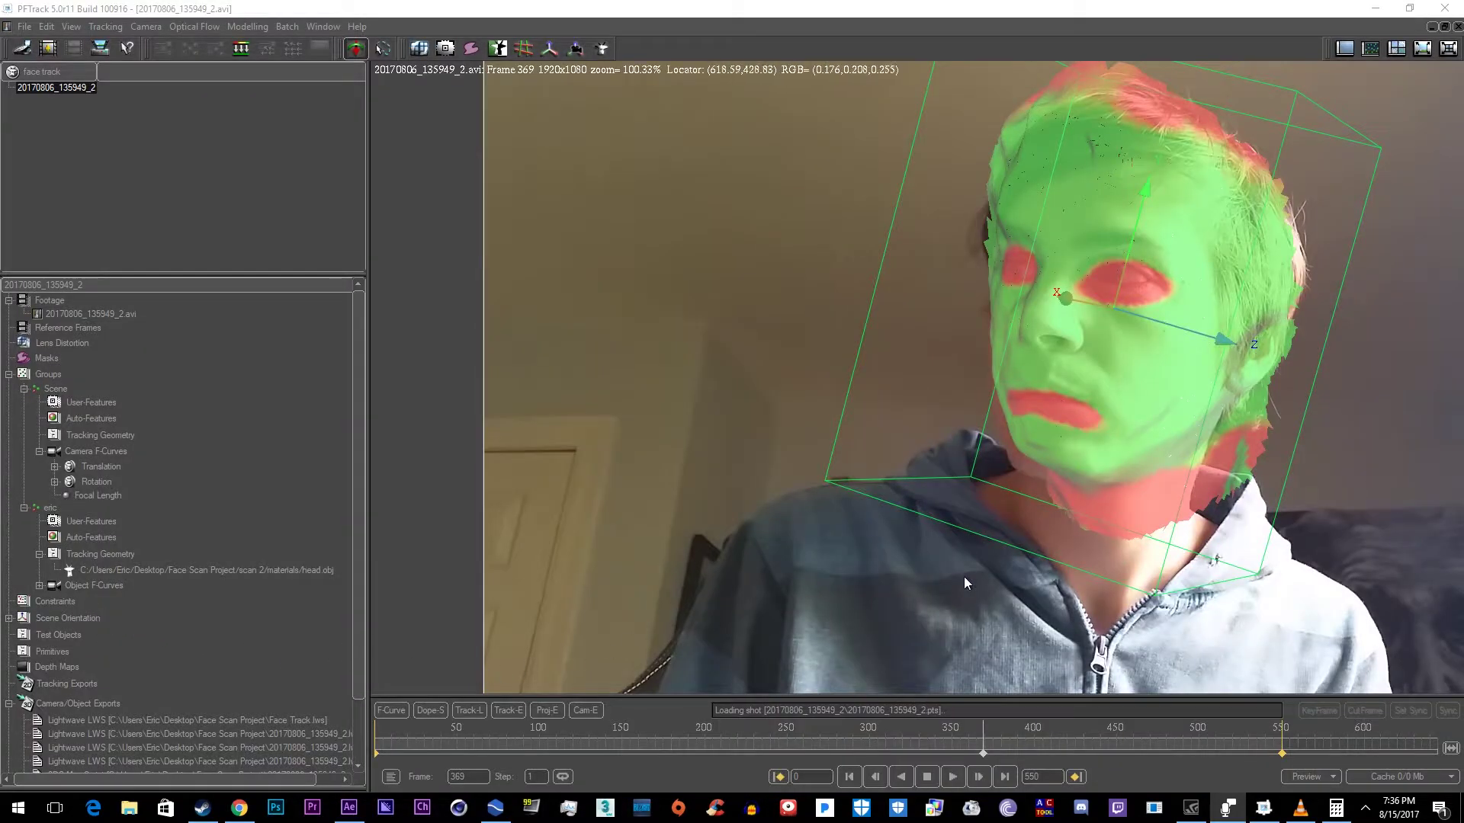
click(988, 755)
drag(1064, 760, 1076, 760)
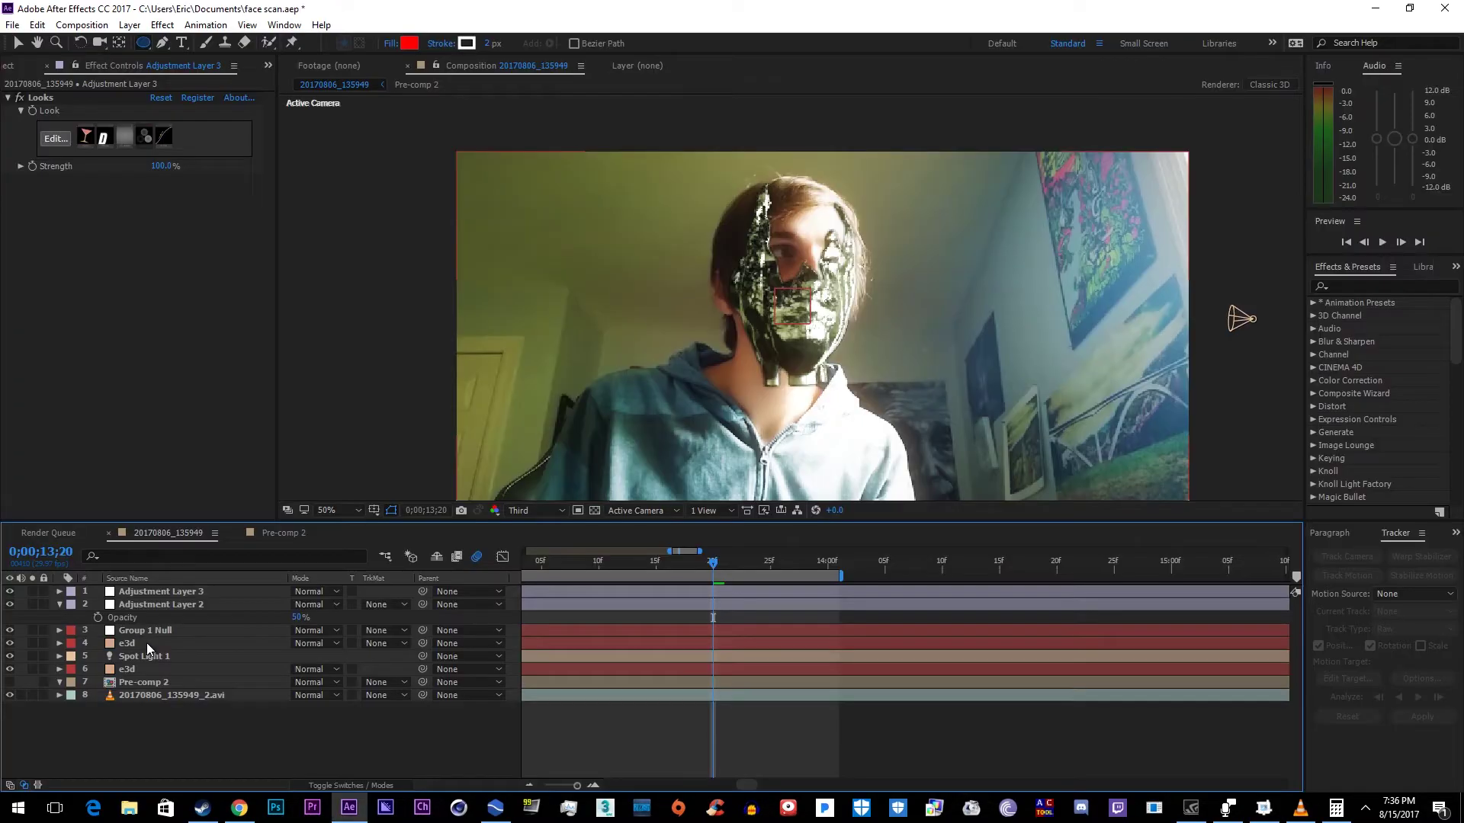
- Back in After Effects, compare the effects applied to the e3d and shadow layers, with the layer names shown in the timeline
scroll(725, 478, up, 2)
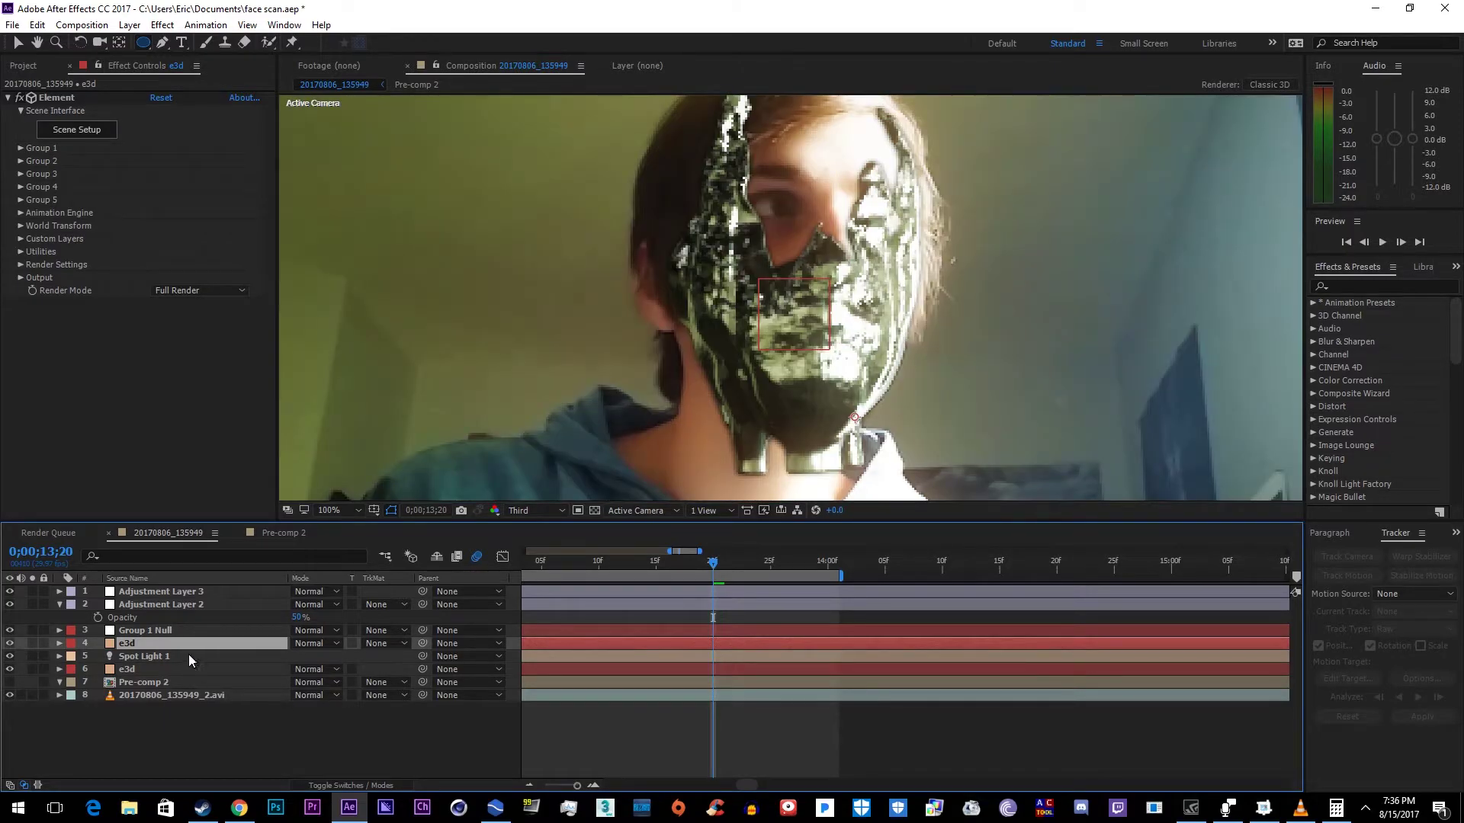
click(130, 670)
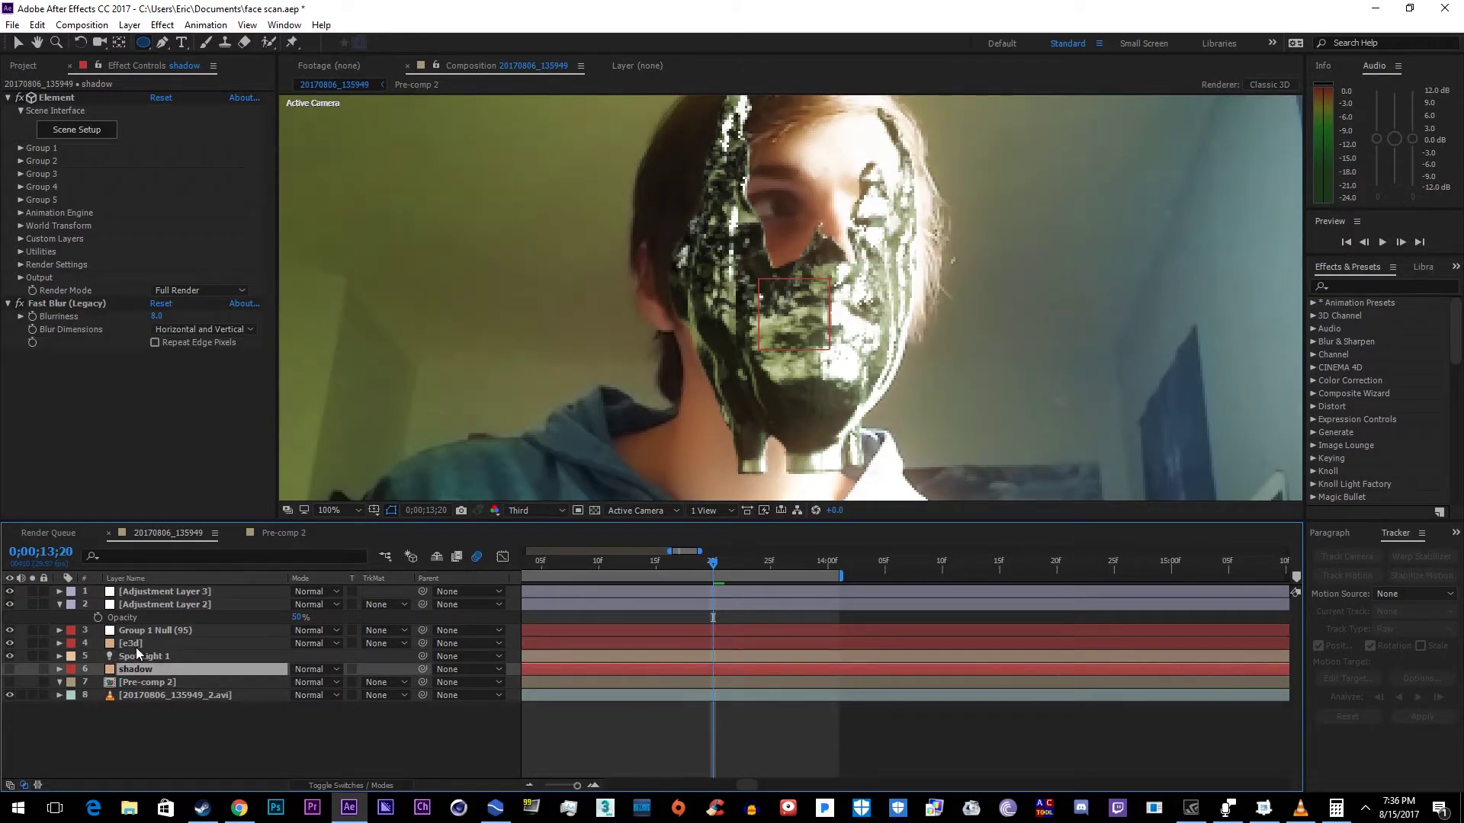
click(141, 645)
click(190, 578)
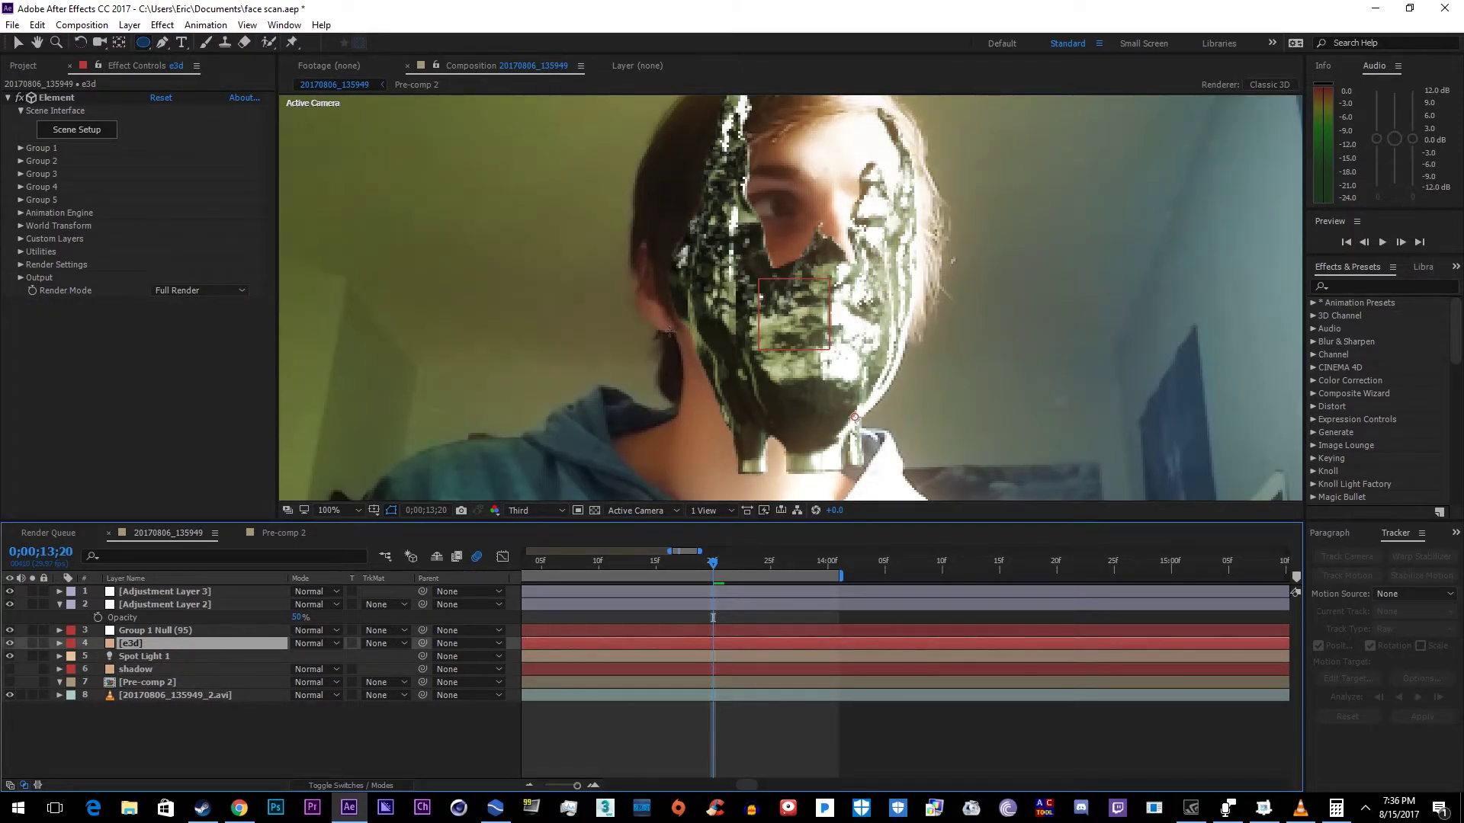
- Adjust the Force Opacity of the Default1 material in the e3d layer's Element Scene Setup
click(99, 135)
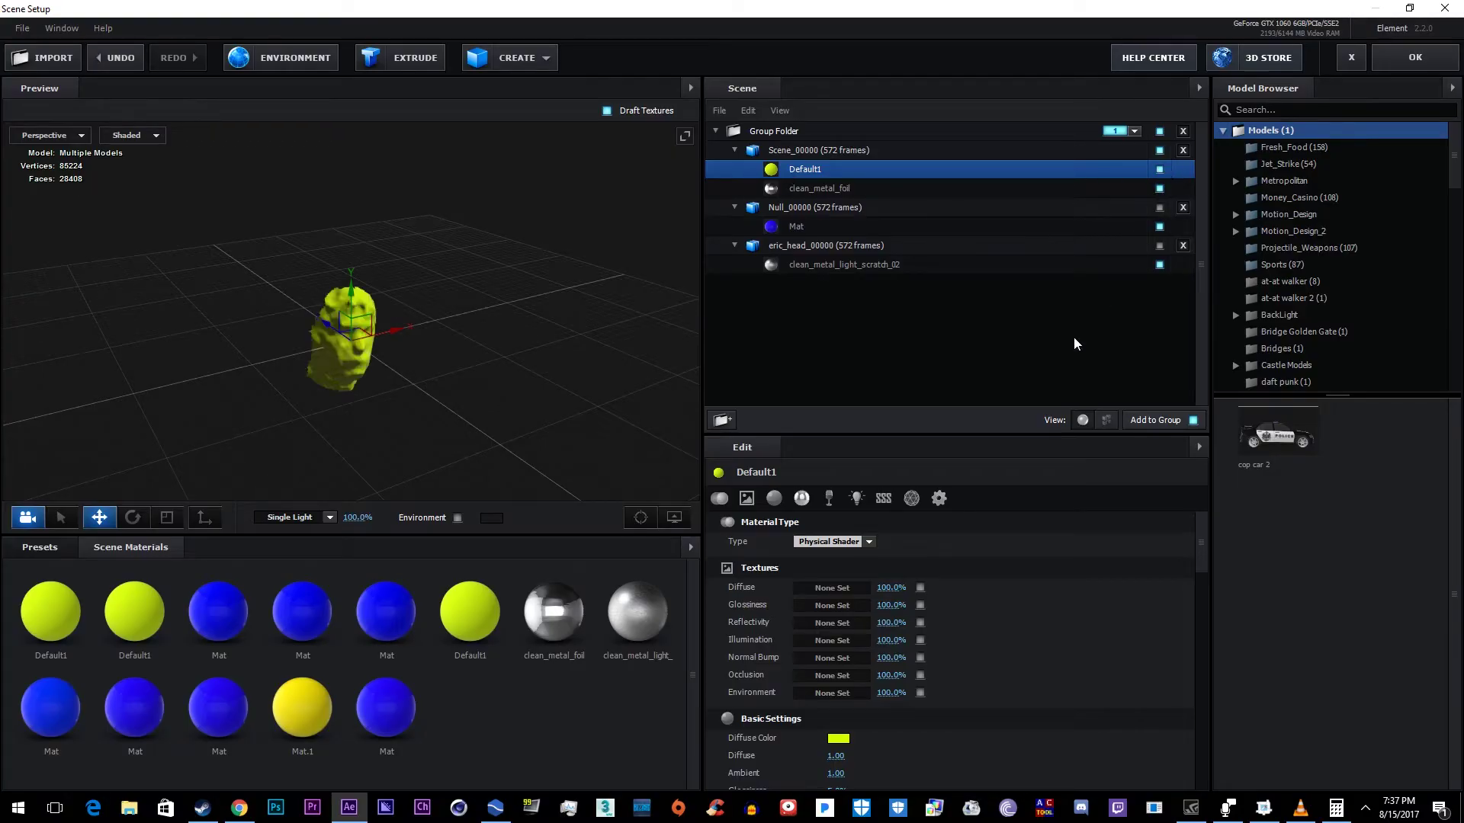
scroll(887, 700, down, 5)
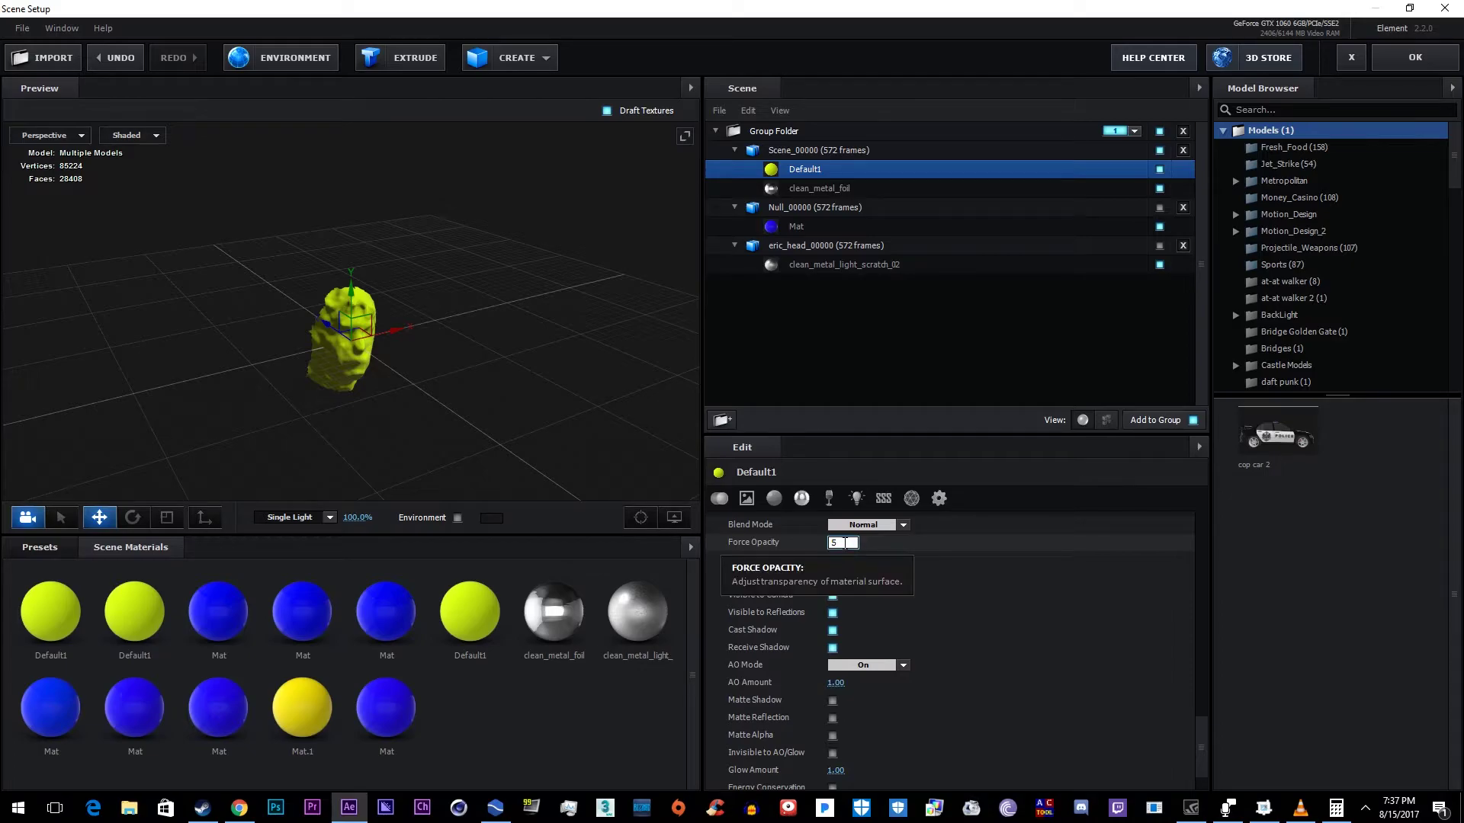
key(Escape)
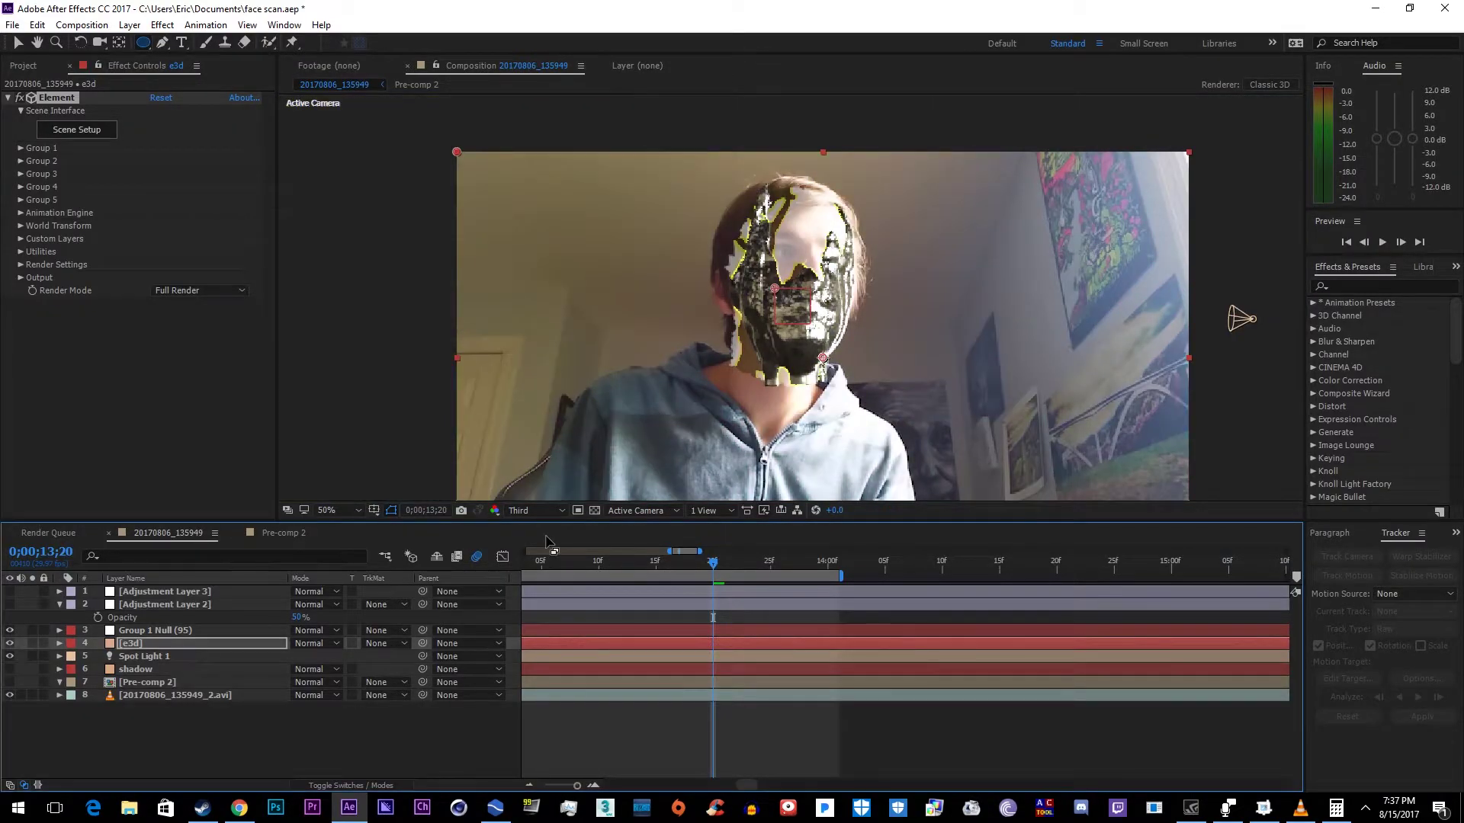
- Show the Position and Scale keyframes of Group 1 Null and check the head model's alignment at 0;00;08;14 and 0;00;10;20
scroll(1241, 318, down, 2)
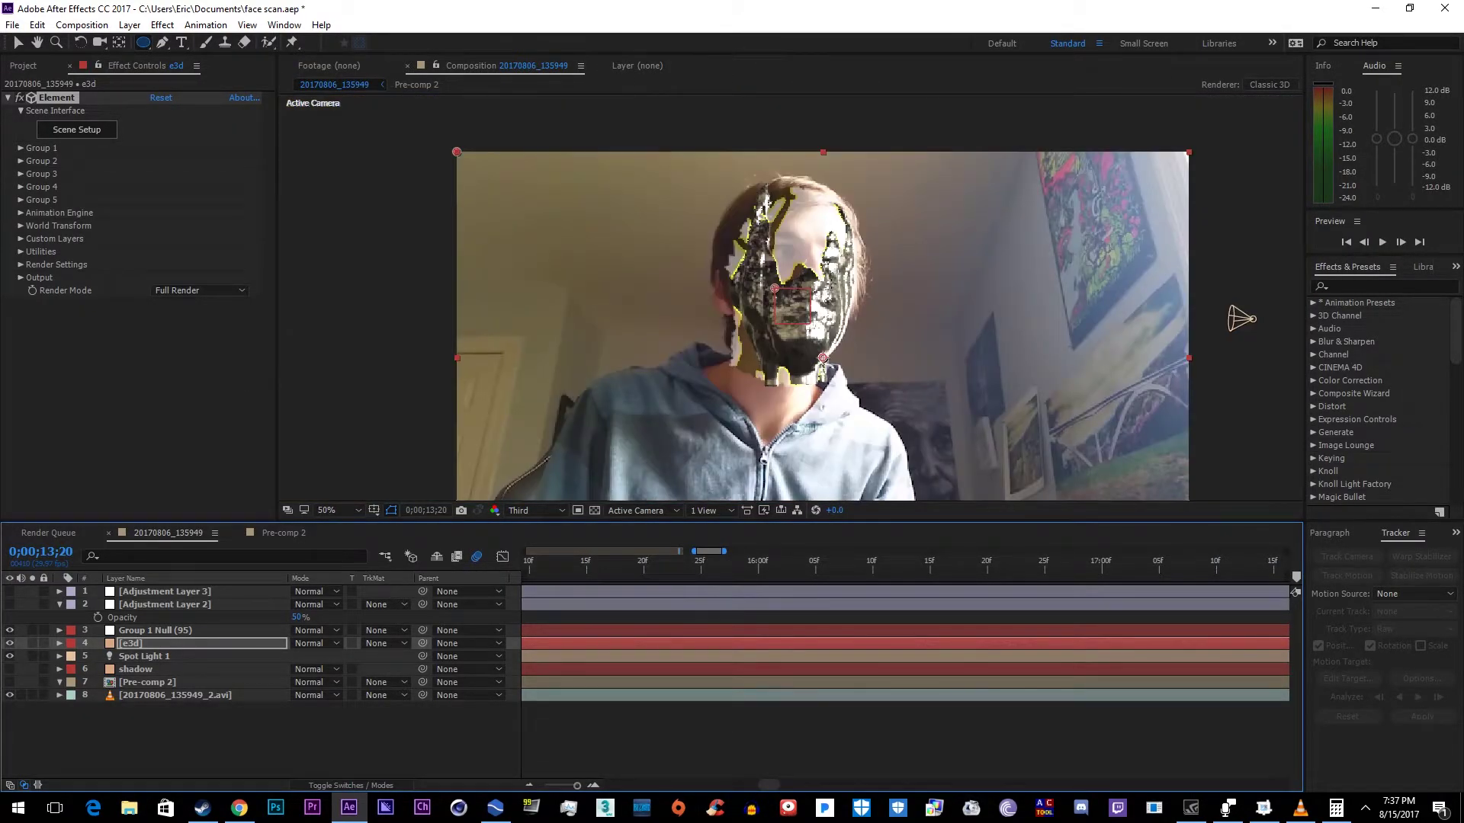
scroll(791, 298, up, 2)
click(217, 632)
click(202, 643)
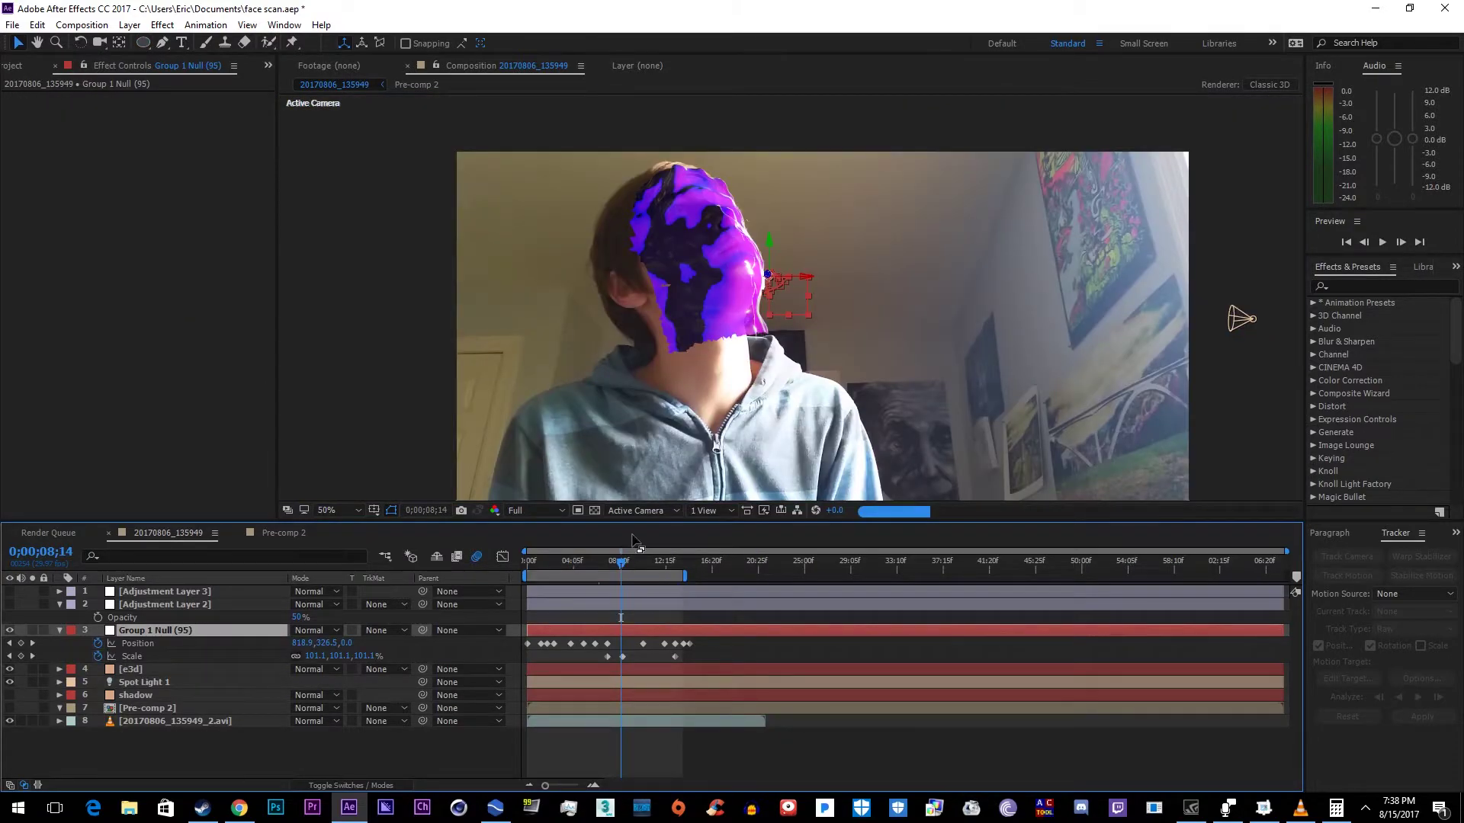
scroll(657, 433, up, 2)
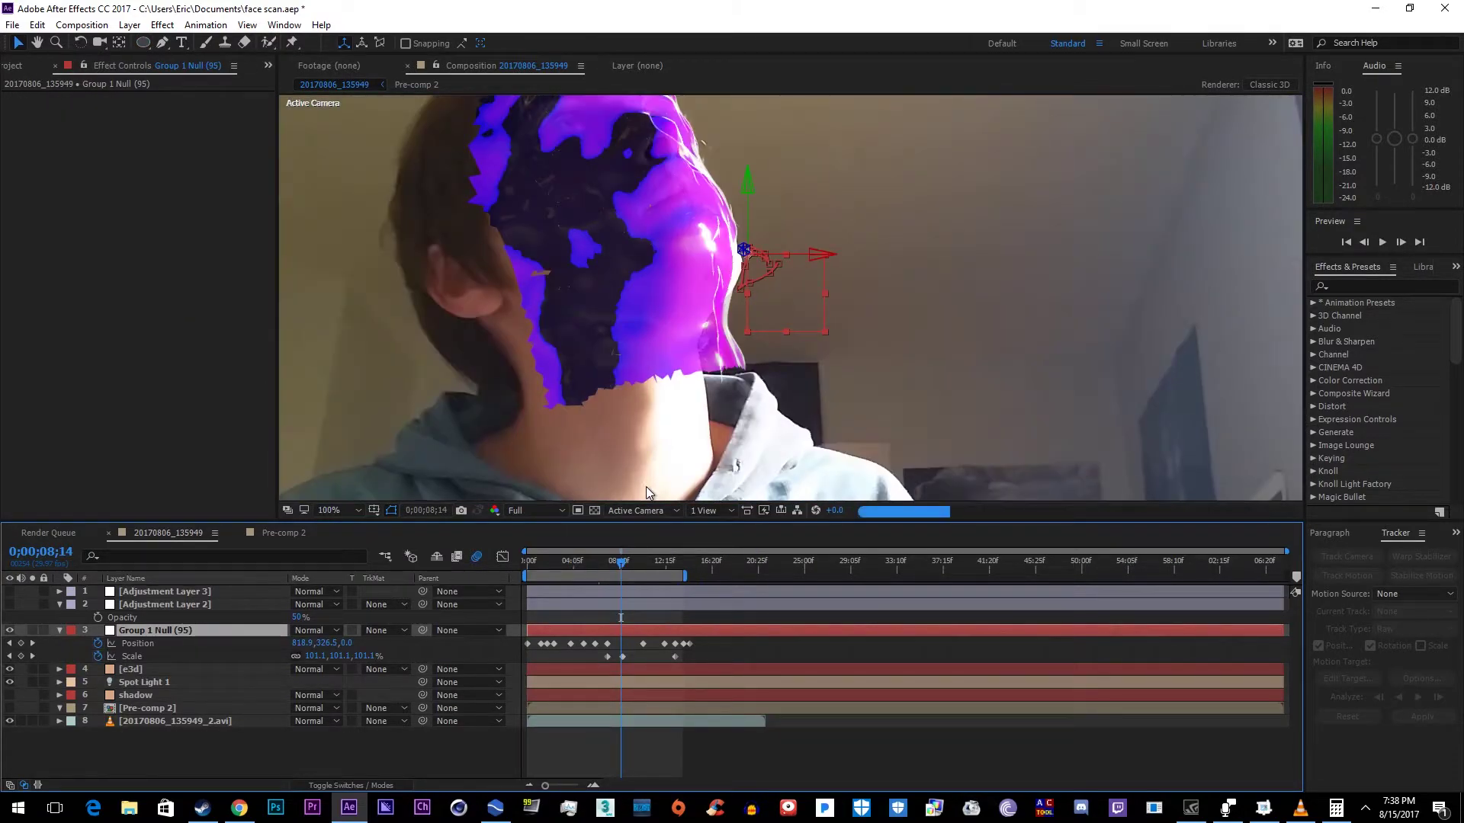
click(645, 565)
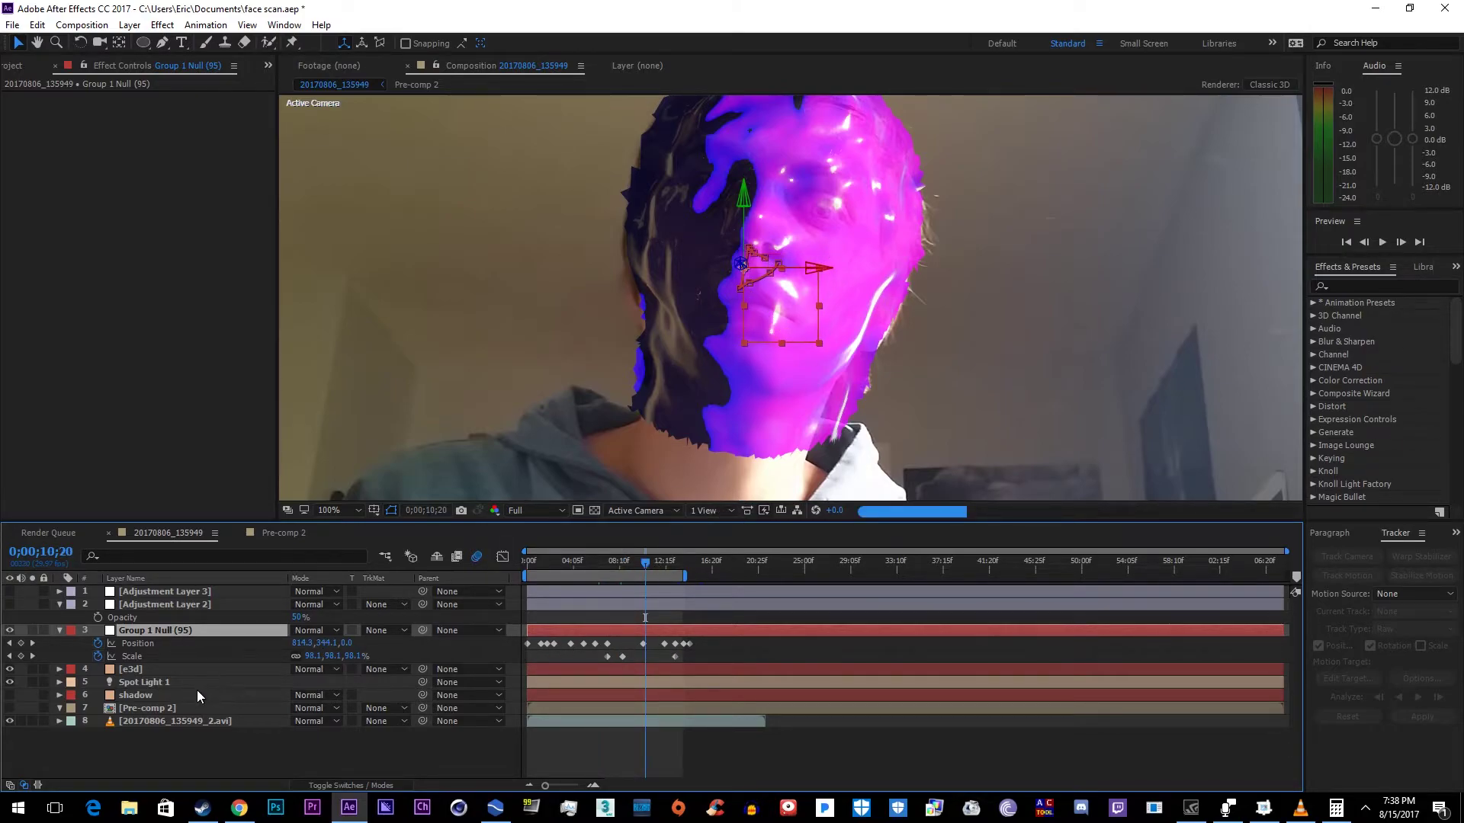
- Compare the head model's fit to the face around the Group 1 Null Scale keyframes at 0;00;08;18, 0;00;12;24 and 0;00;07;04
click(176, 673)
click(186, 633)
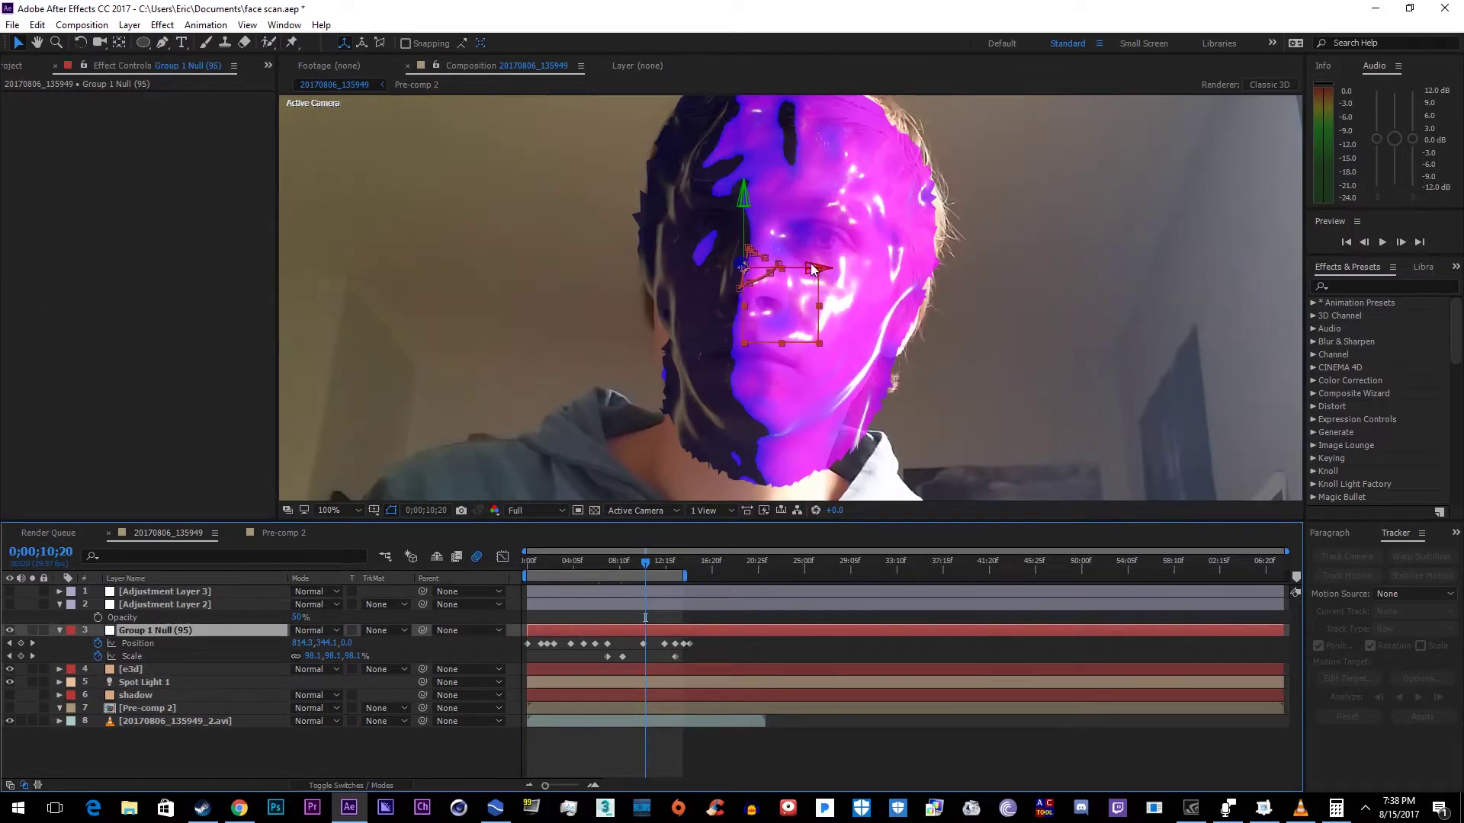
click(611, 654)
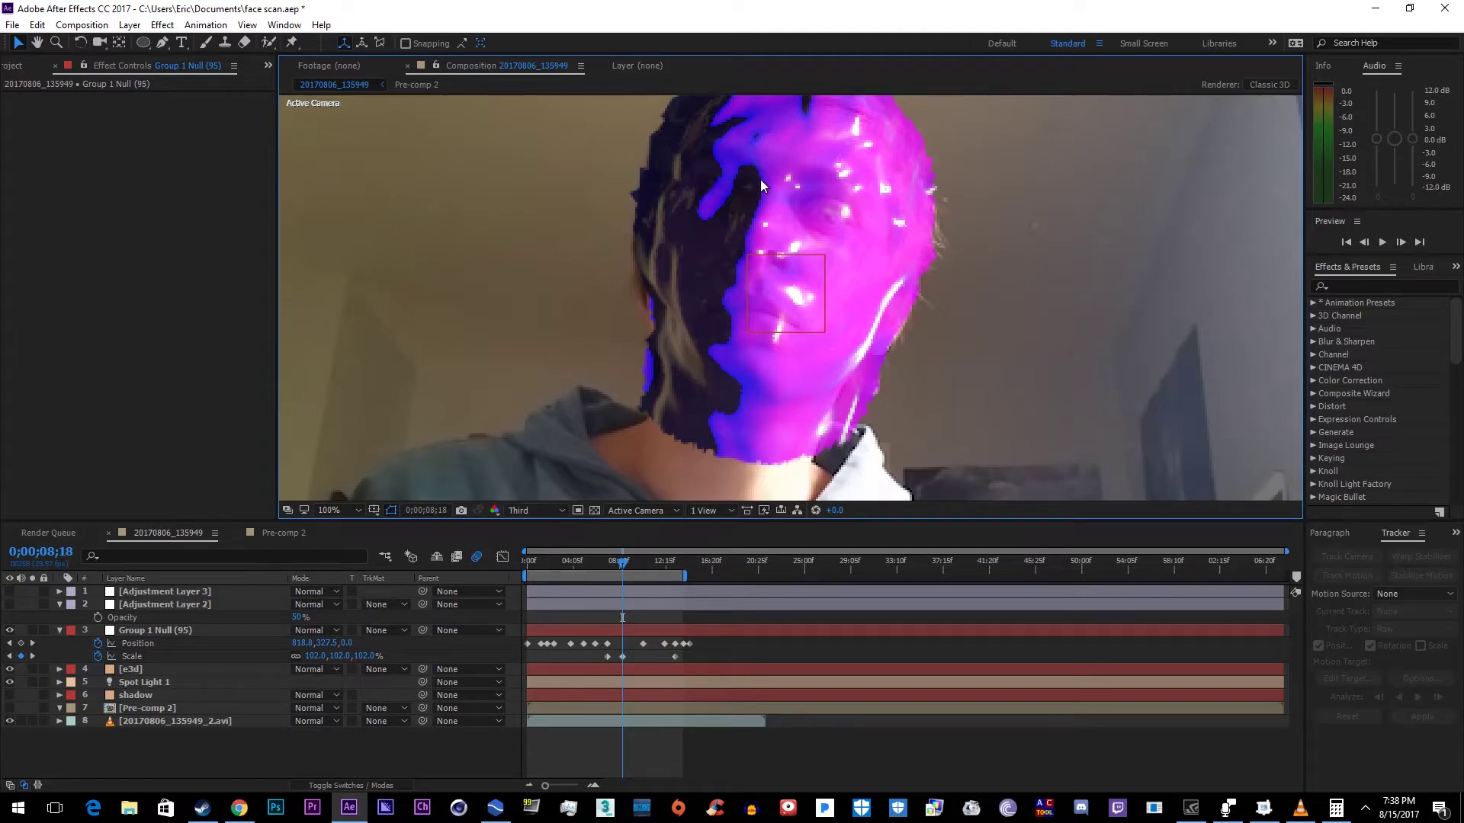
scroll(763, 402, down, 2)
drag(656, 560, 674, 560)
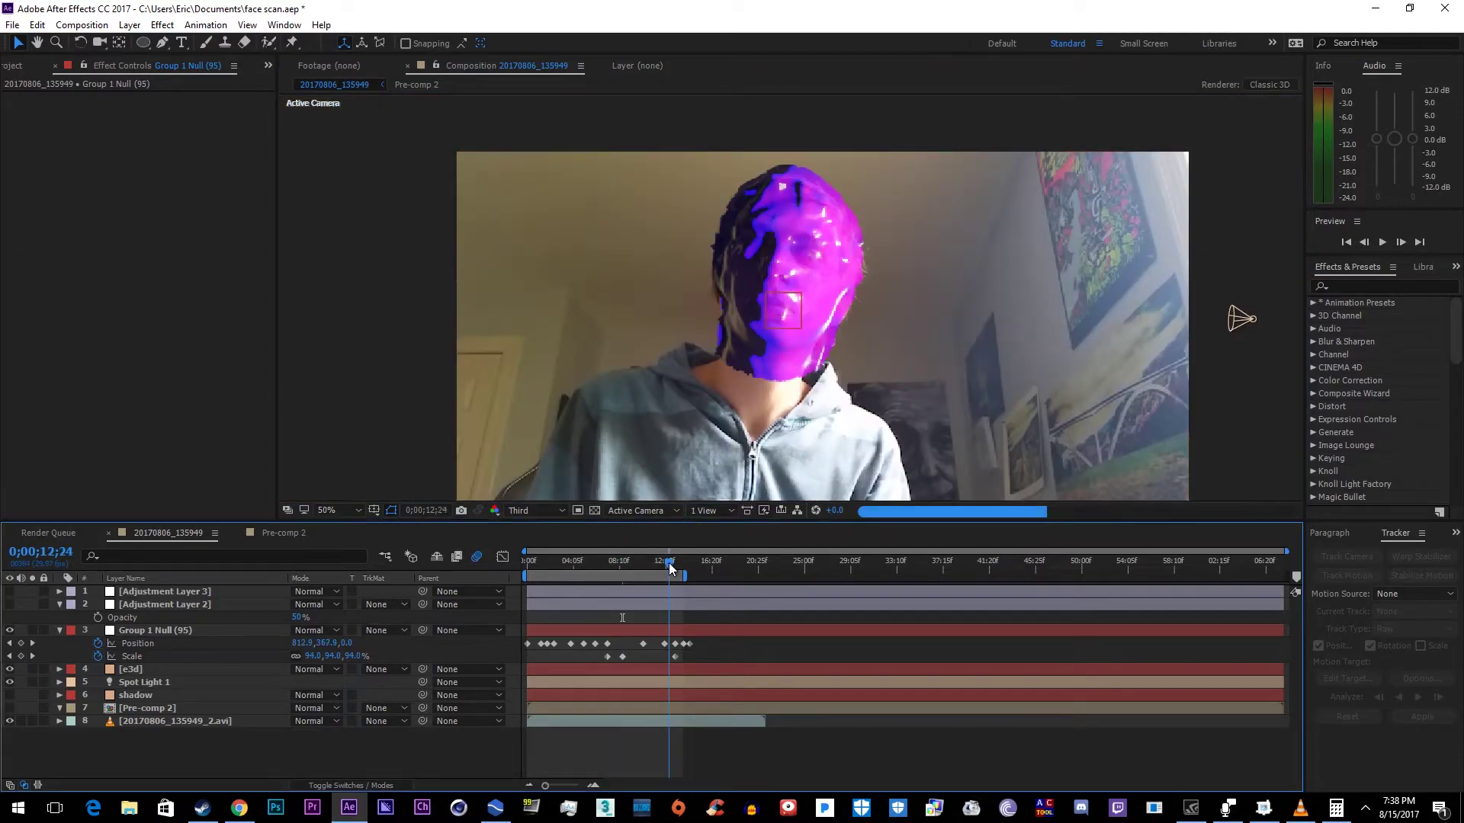
click(606, 560)
click(601, 629)
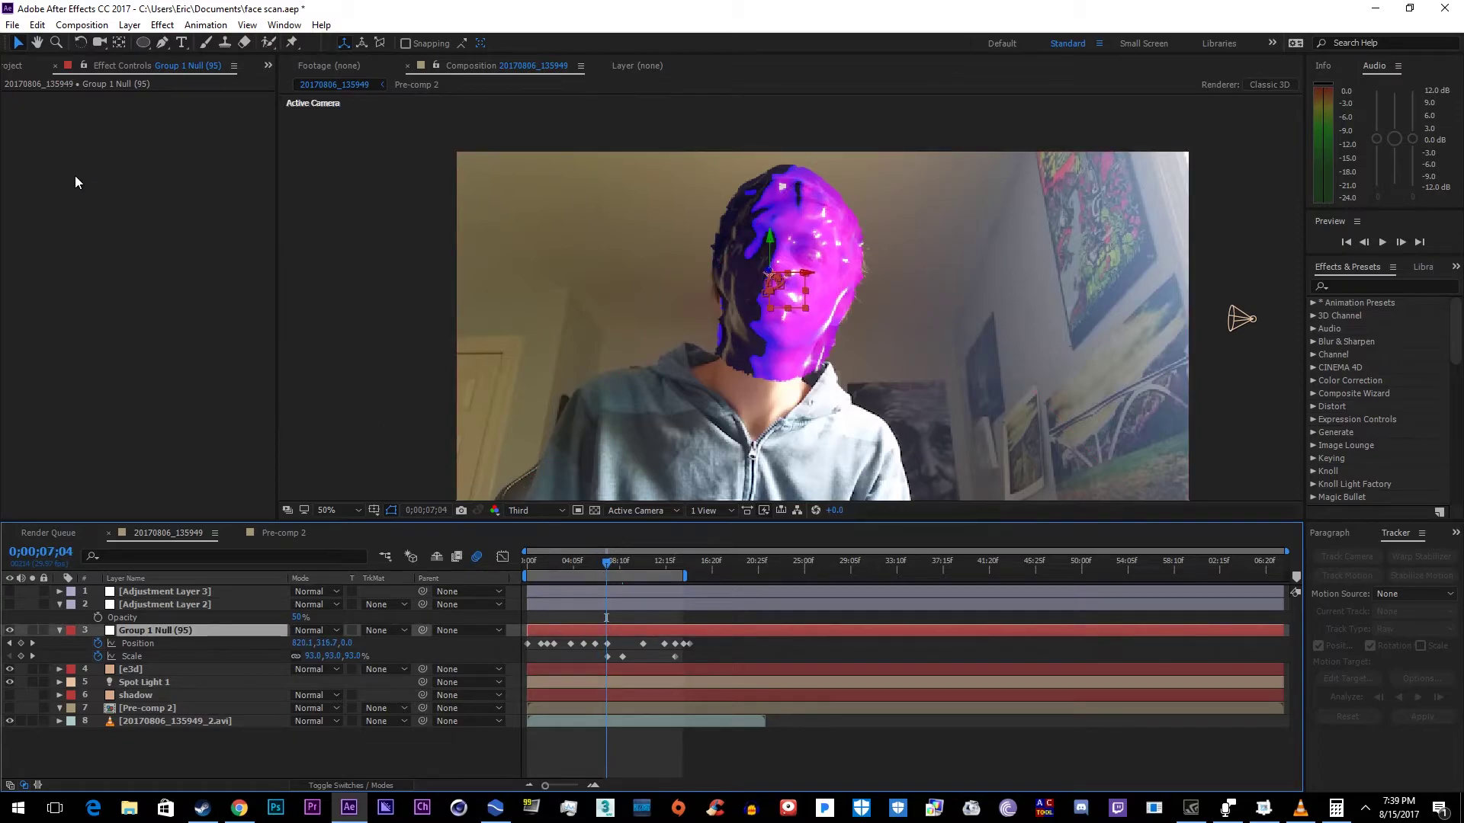
- Reveal the Group 1 Particle Look settings in the e3d layer's Element effect
click(132, 670)
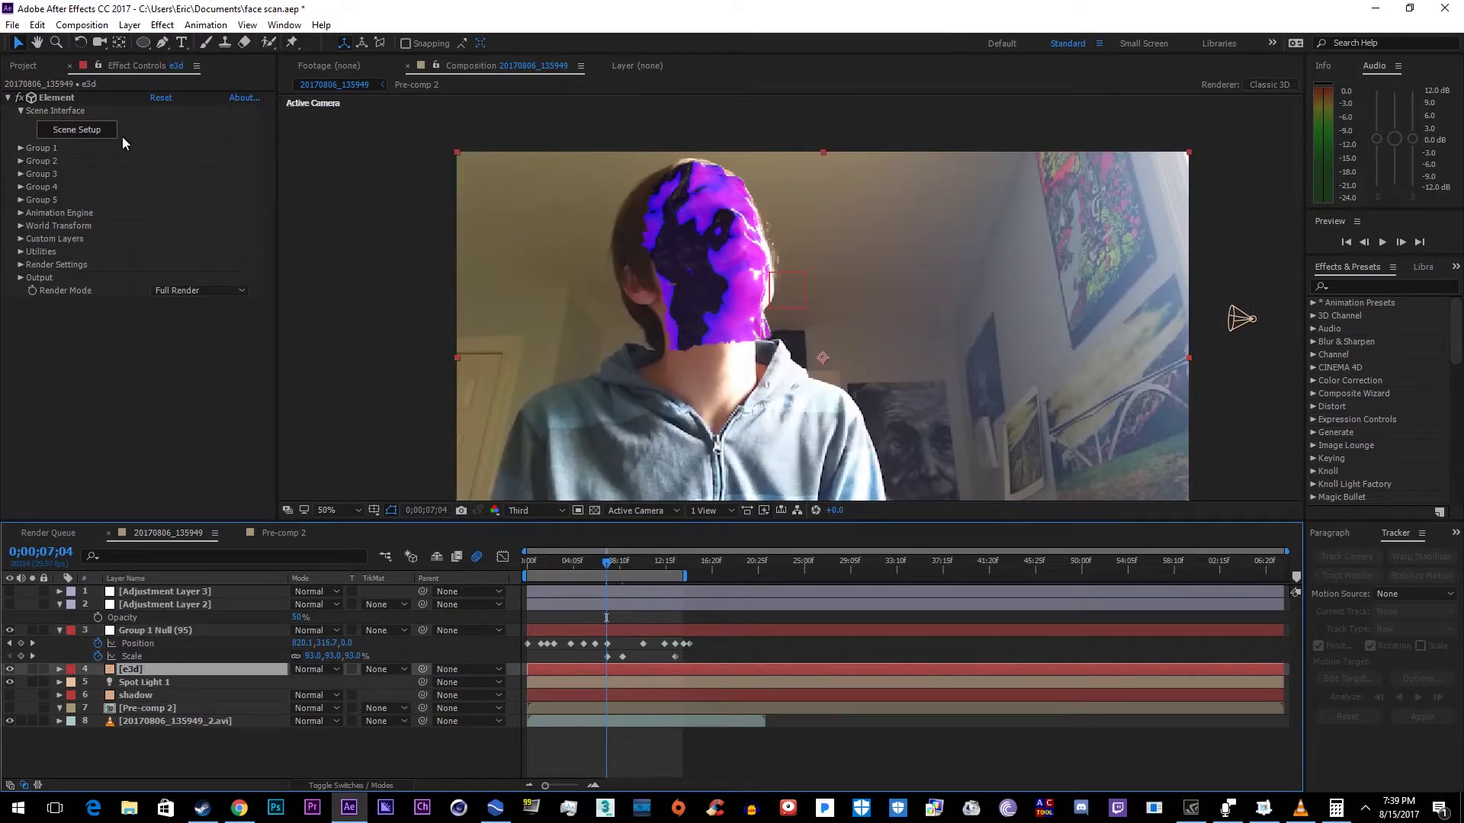
click(20, 148)
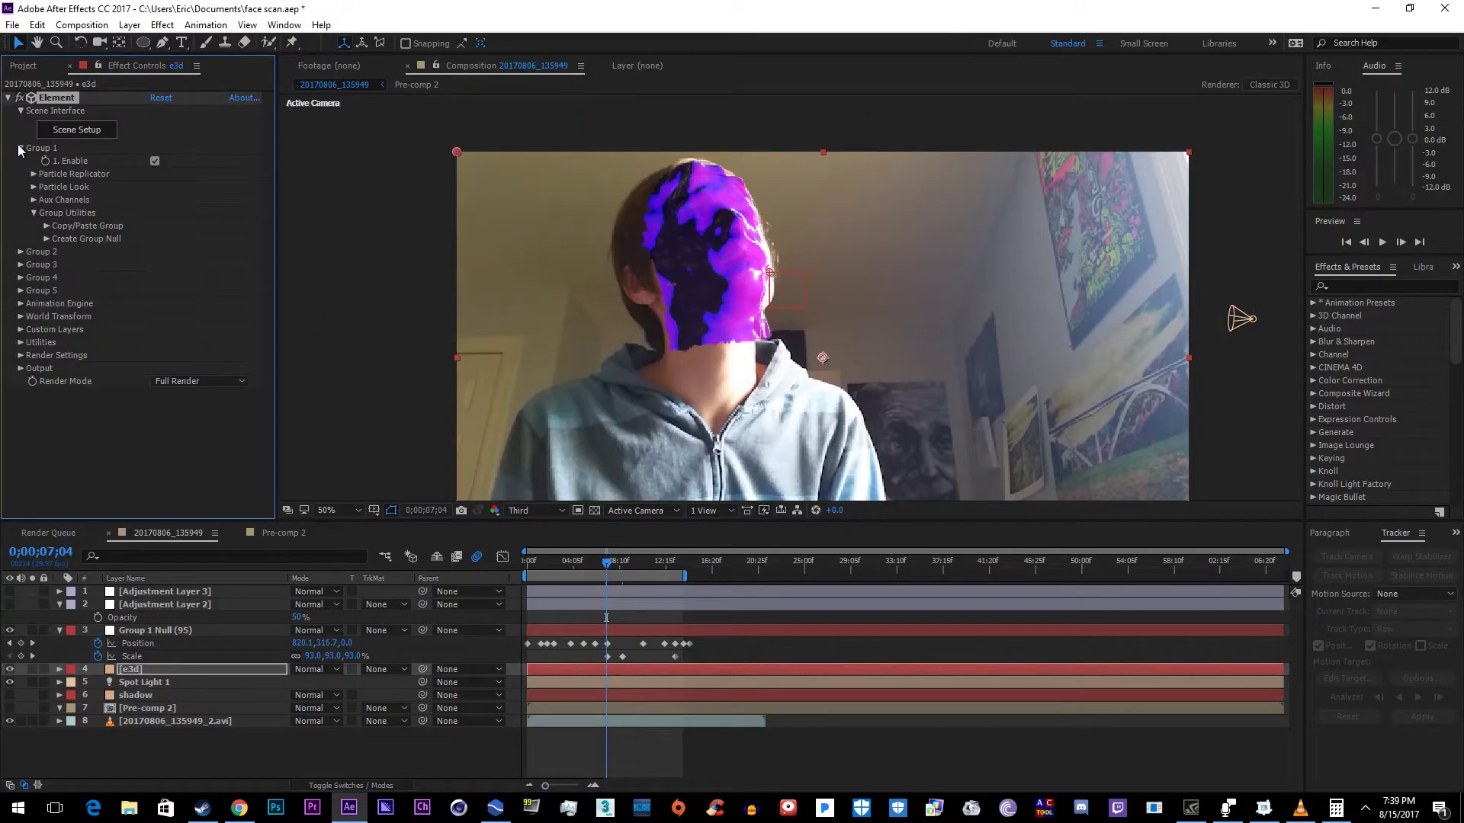
click(34, 187)
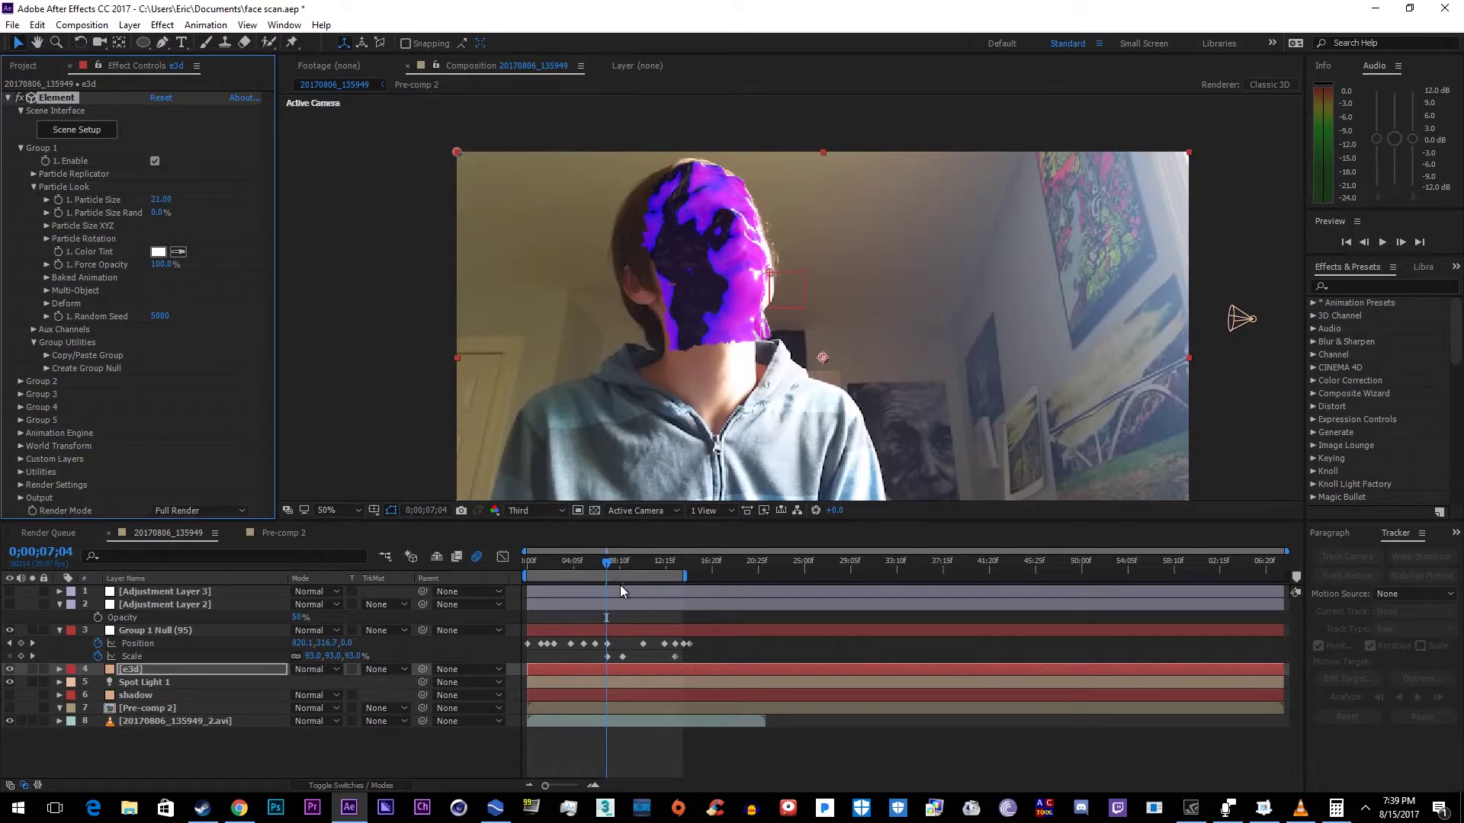
- Inspect the Group 1 Null motion path up close at 0;00;07;05 and move the current time to 0;00;10;11
click(148, 631)
scroll(770, 281, up, 2)
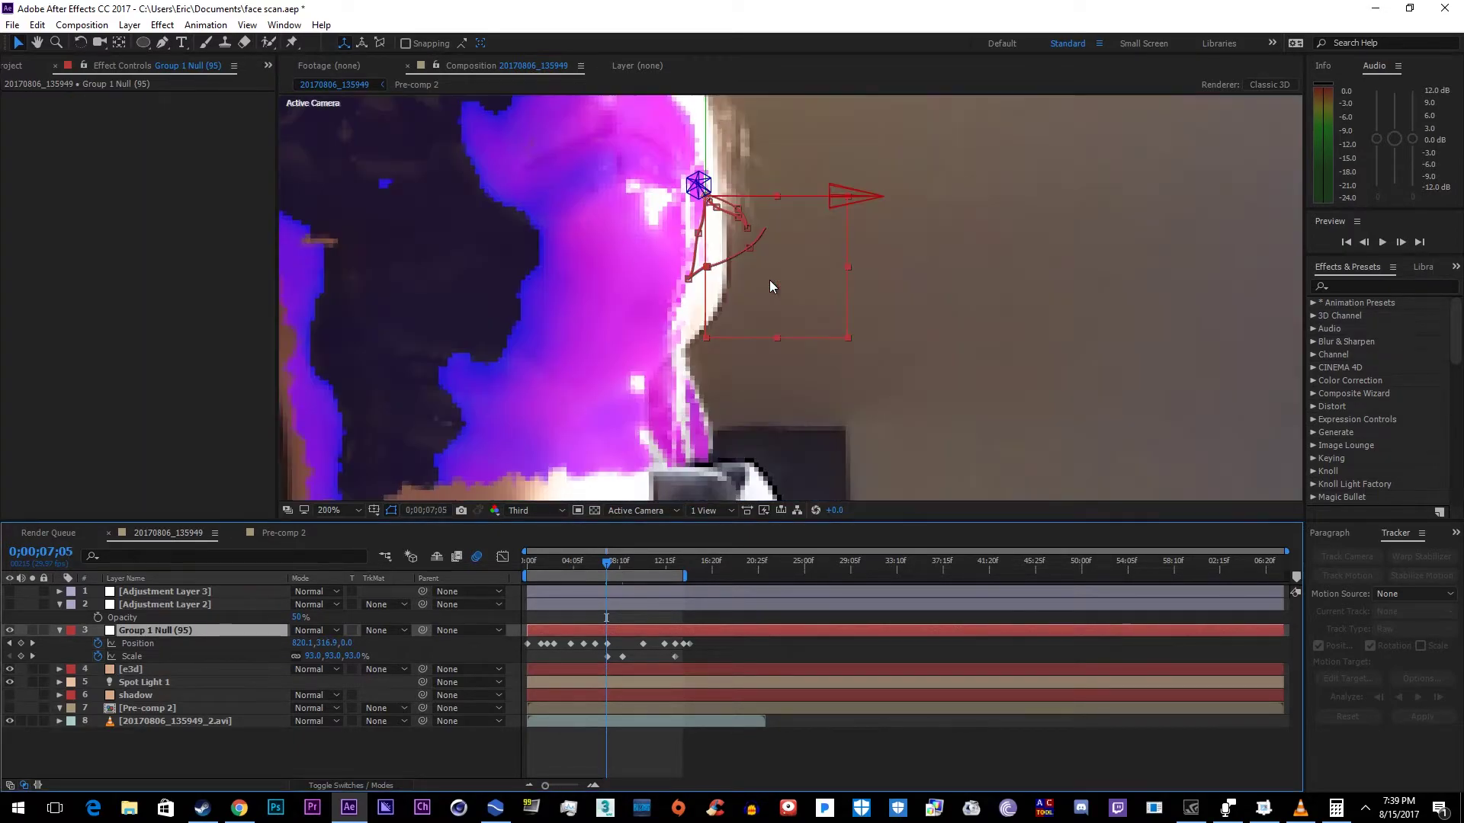
key(Page_Down)
click(642, 564)
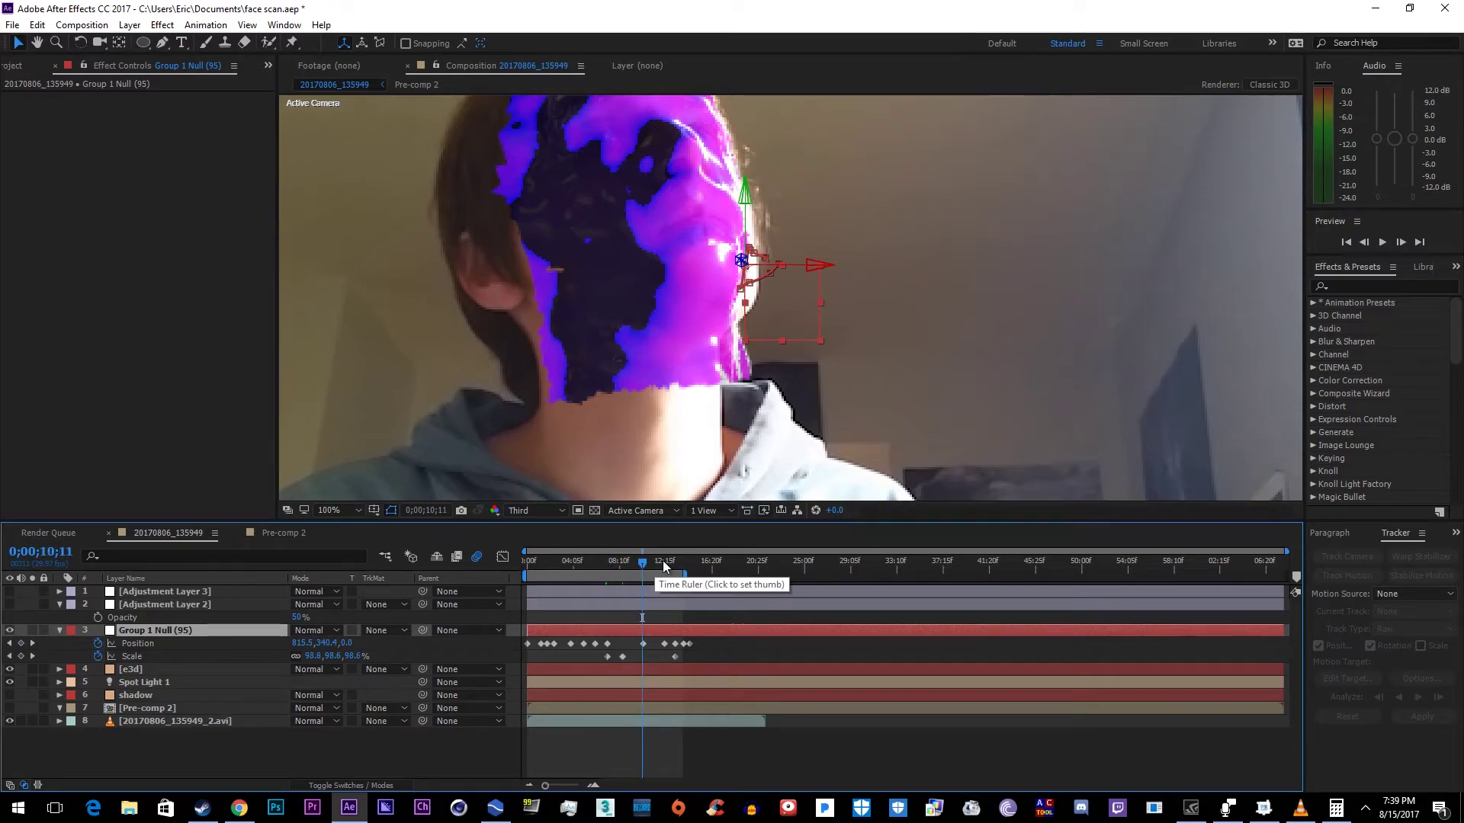
- Update the e3d layer's Scene Setup to show only the metallic liquid mesh over the face, and set the preview resolution to Half
click(134, 669)
click(76, 130)
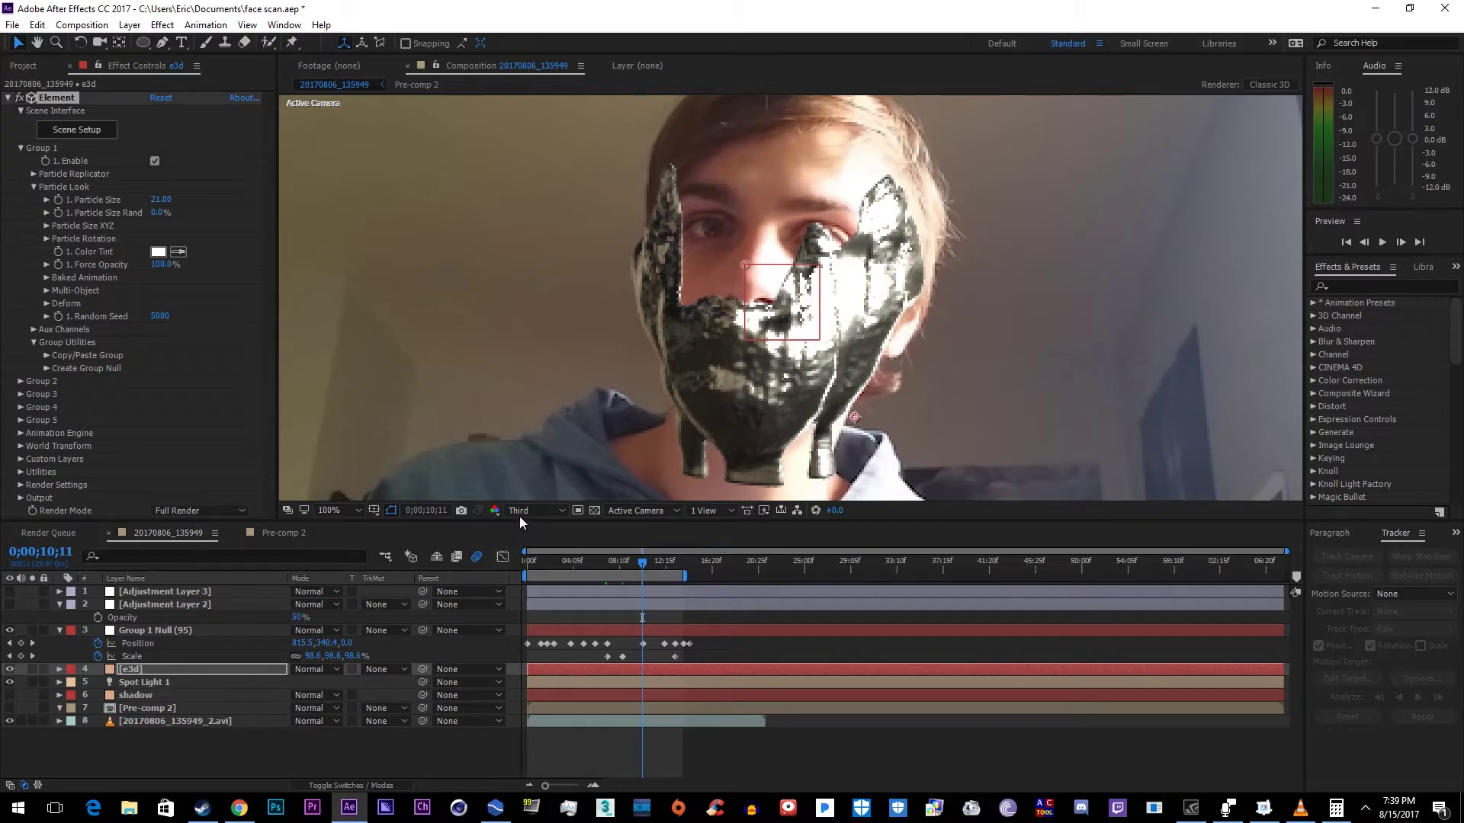
click(526, 511)
click(547, 562)
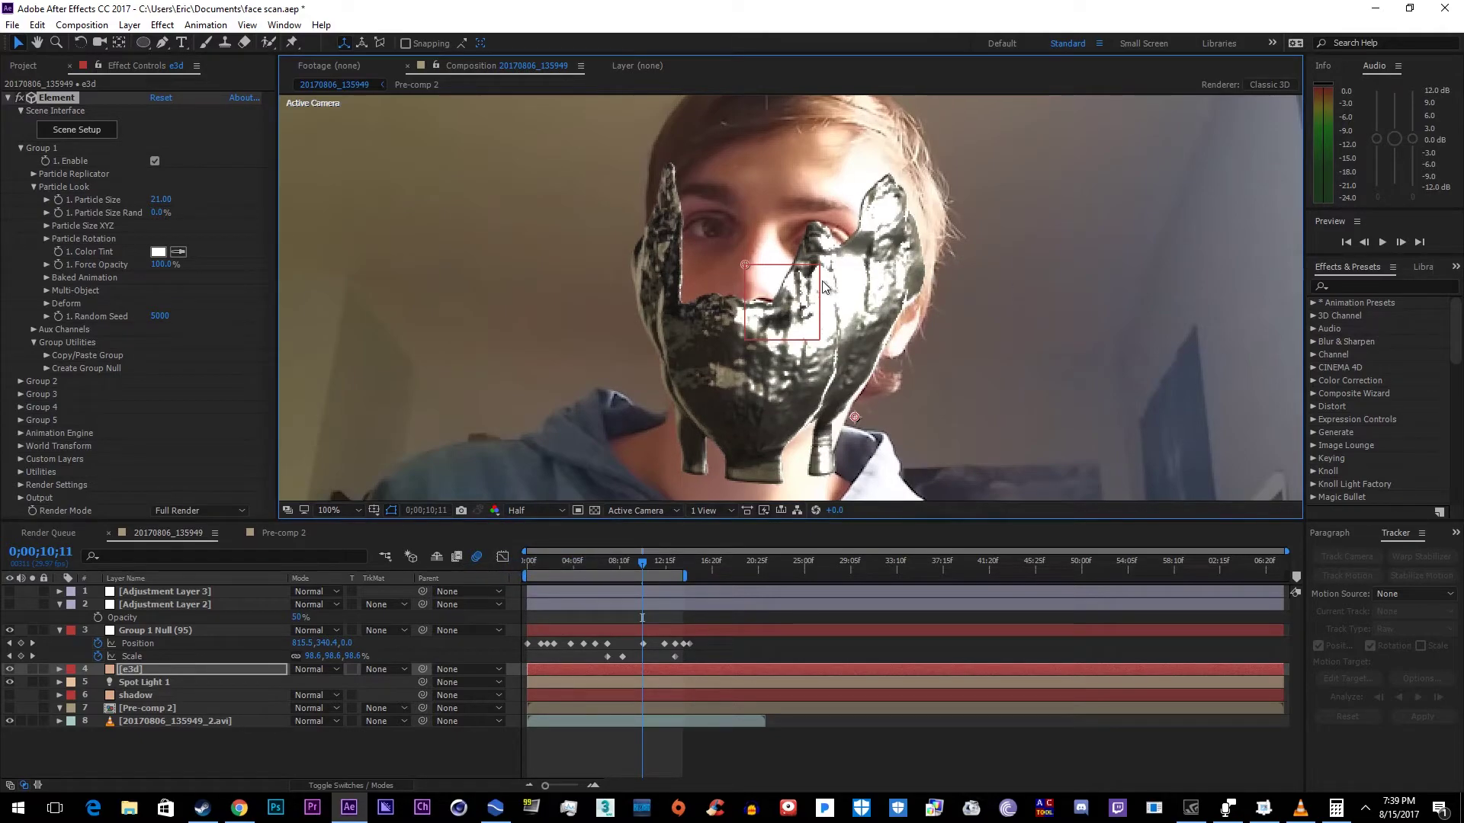
- Replace the existing shadow layer with a duplicate of the e3d layer, renaming the lower copy shadow
click(123, 696)
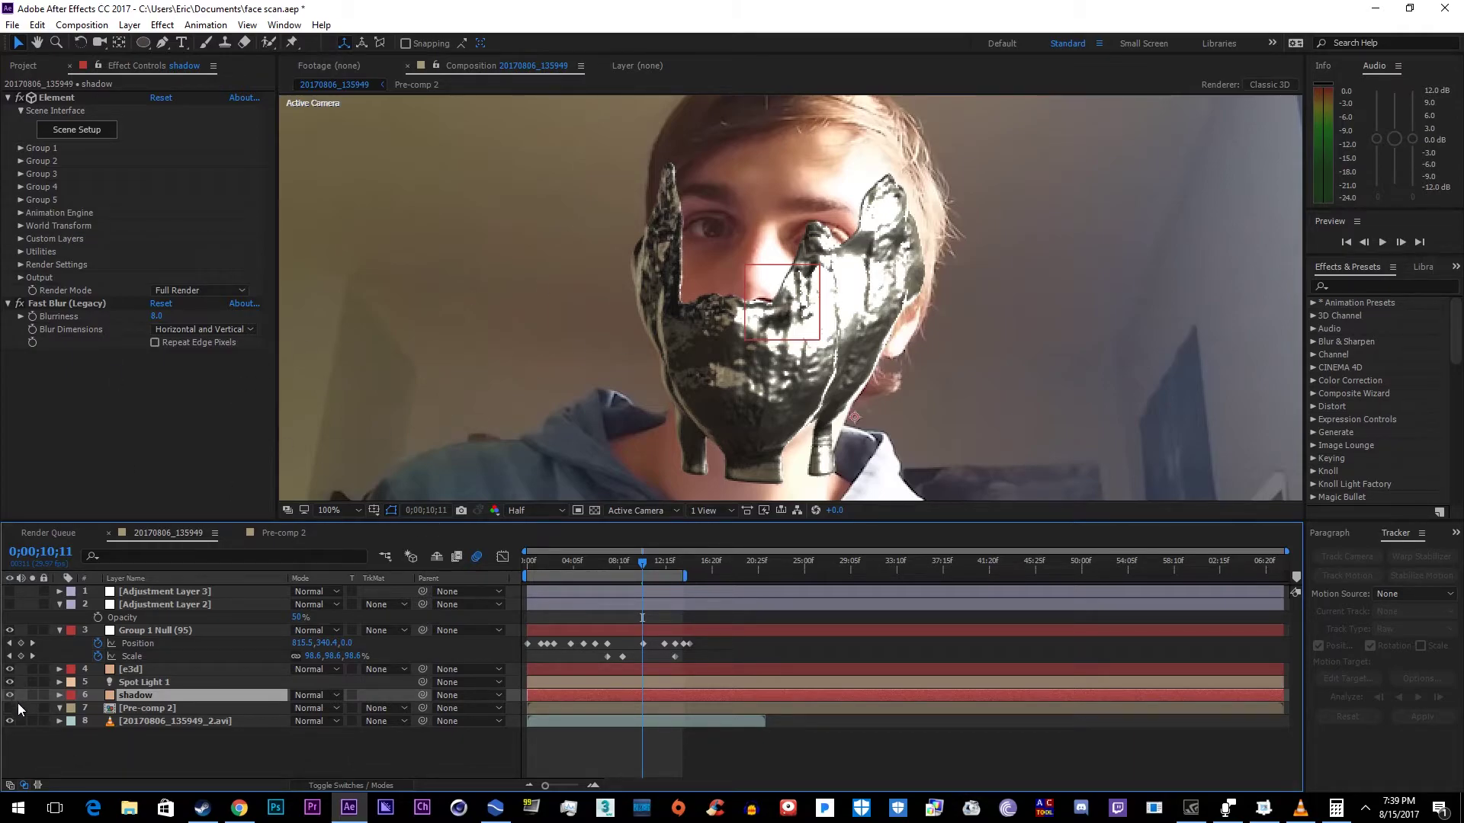
key(Delete)
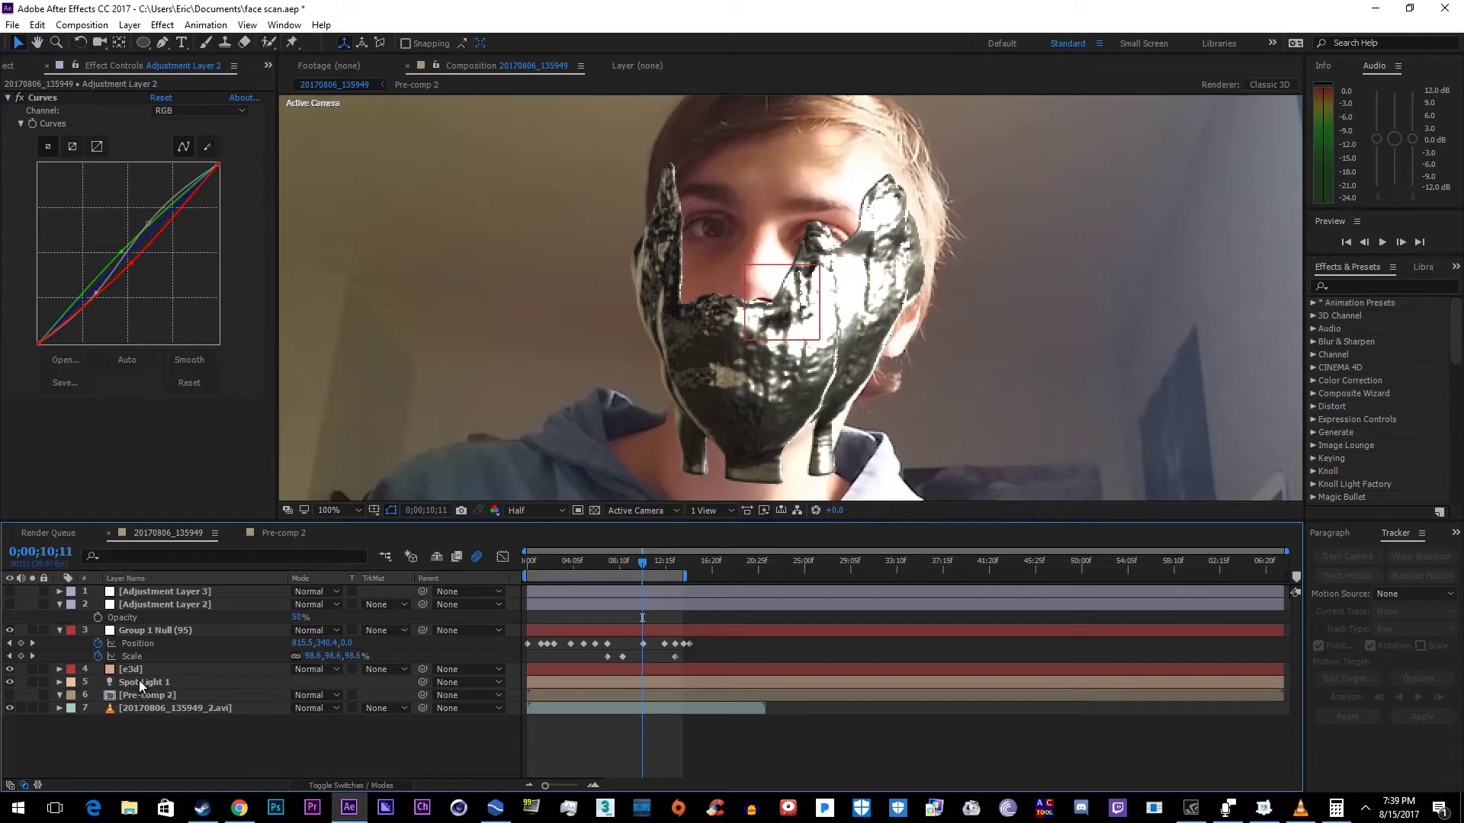
click(138, 669)
key(ctrl+d)
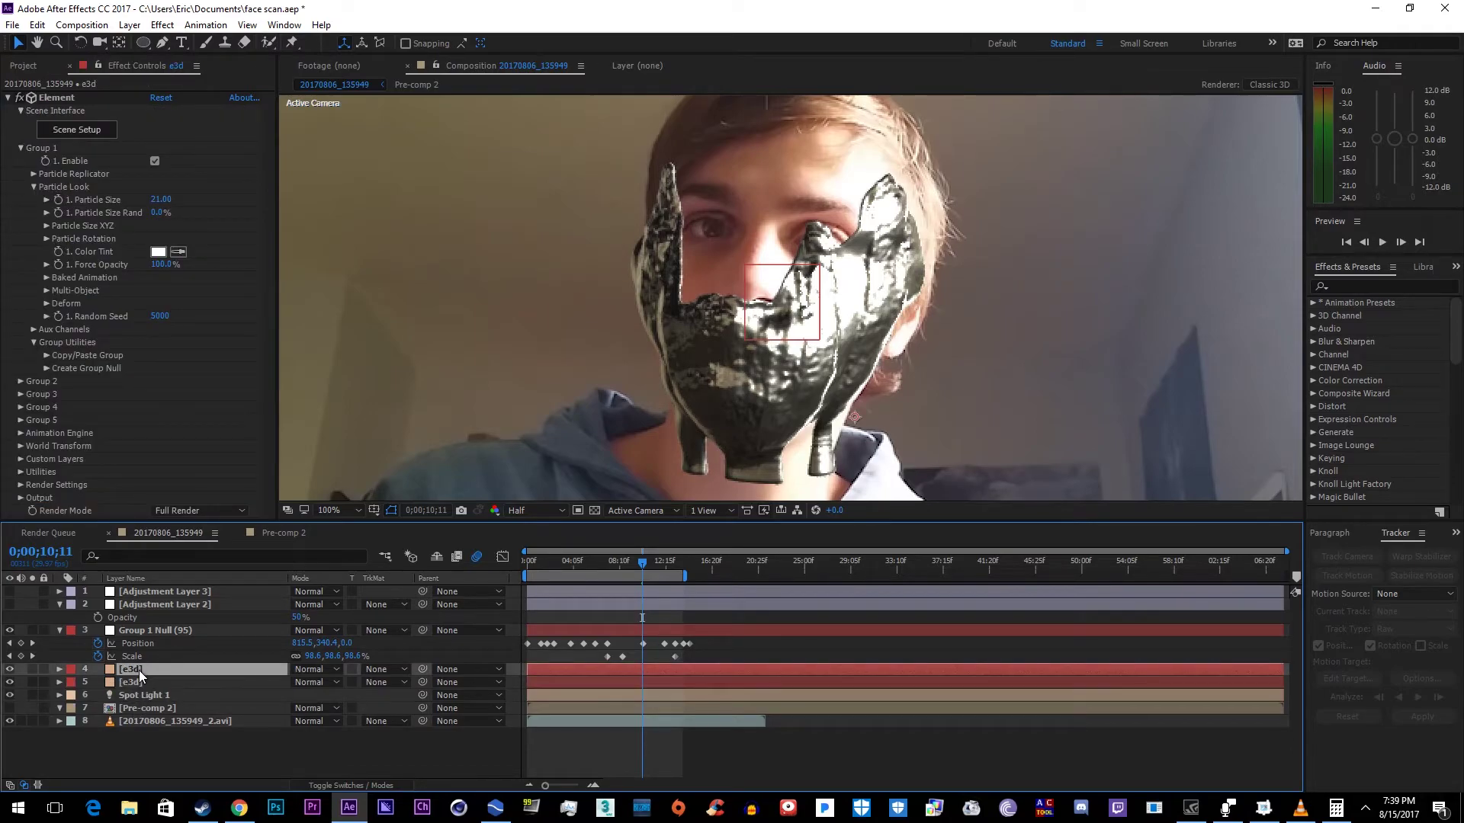
click(136, 680)
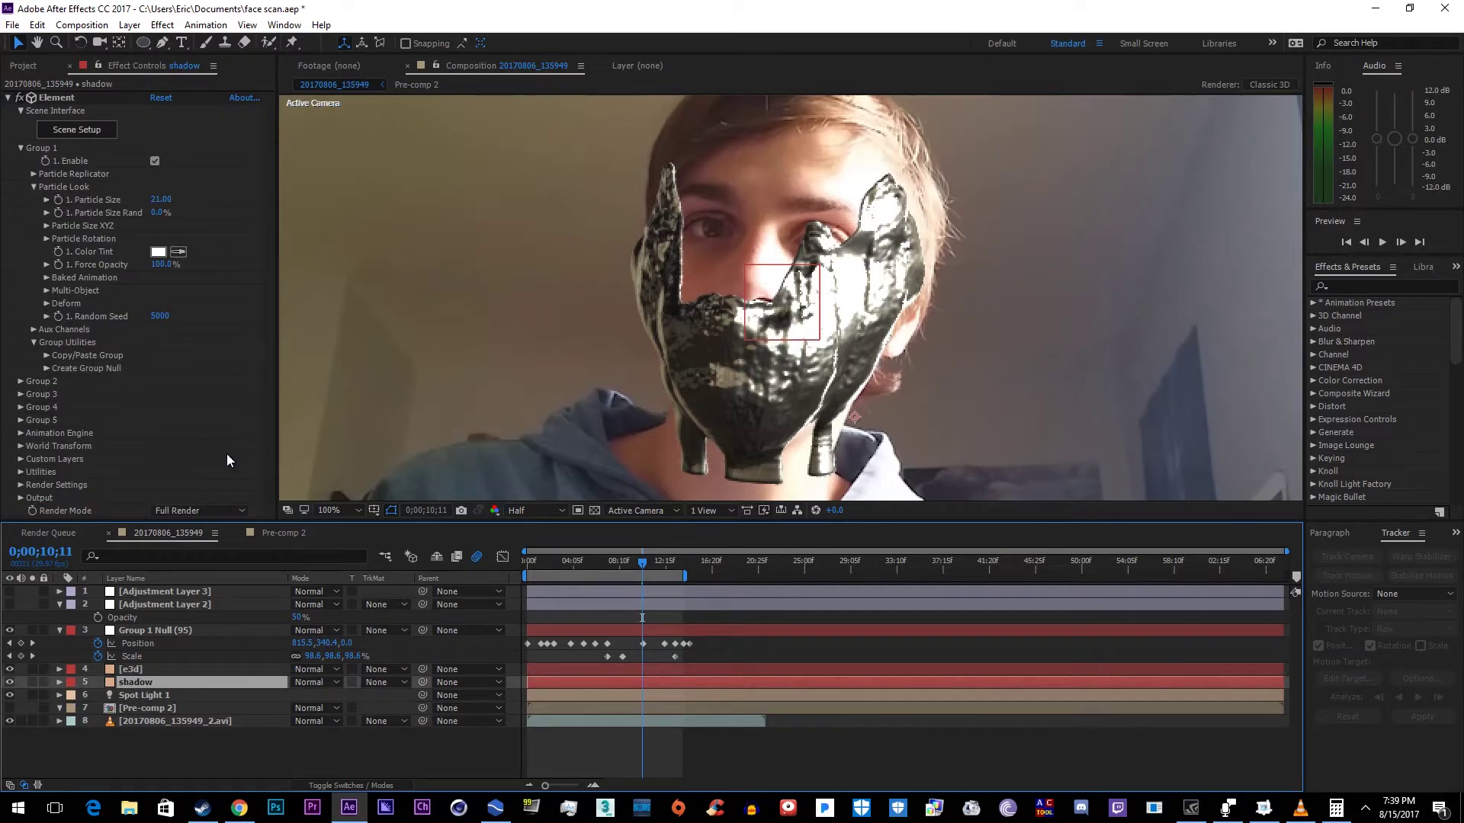
- Set the Element effect's output on the shadow layer to show SSS
click(20, 498)
click(161, 305)
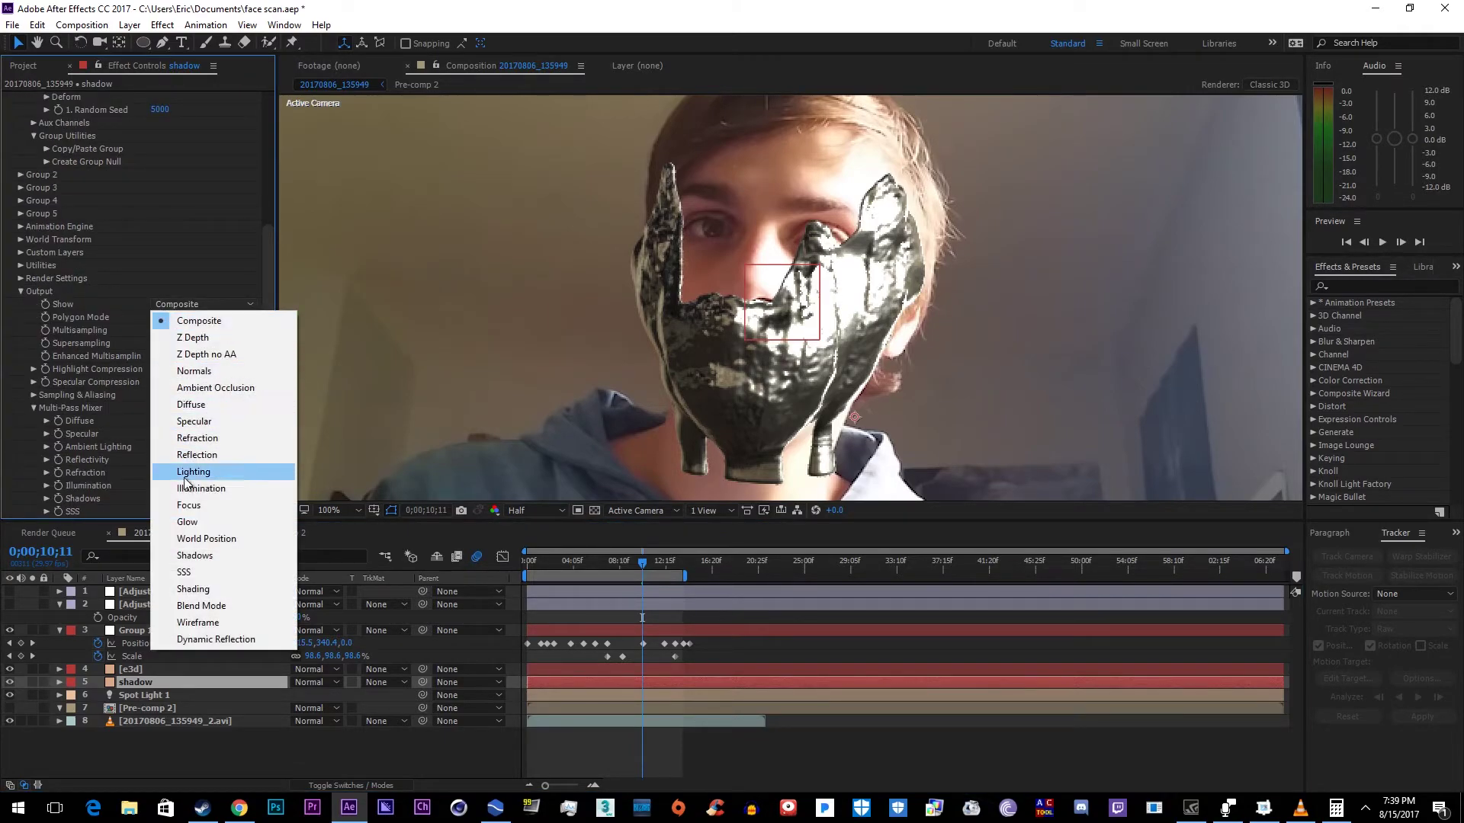
click(184, 572)
- Apply Fast Blur (Legacy) to the shadow layer with a Blurriness of 15
click(1361, 281)
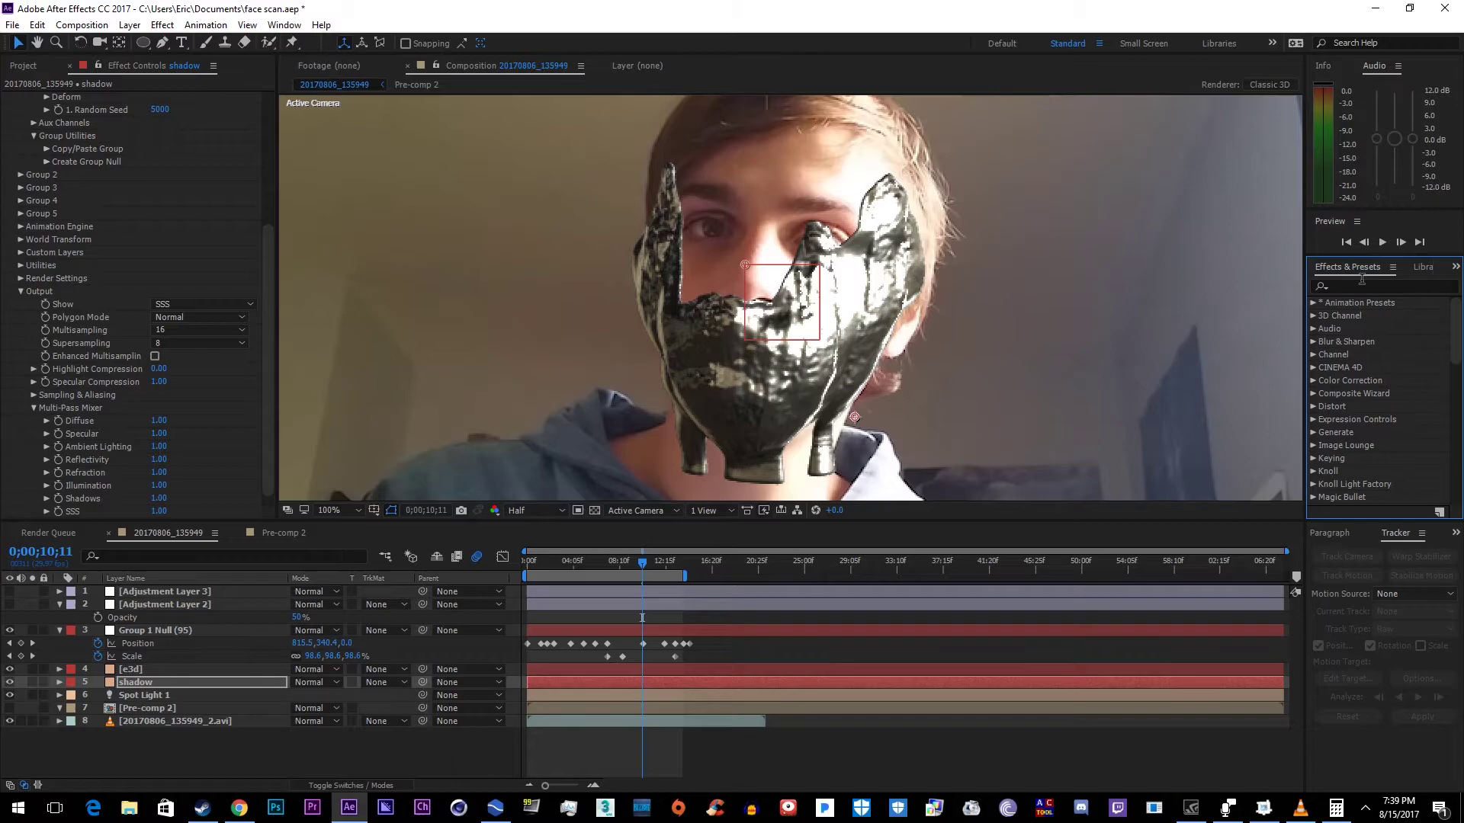
click(1362, 282)
text(fast blur)
drag(1380, 341, 583, 680)
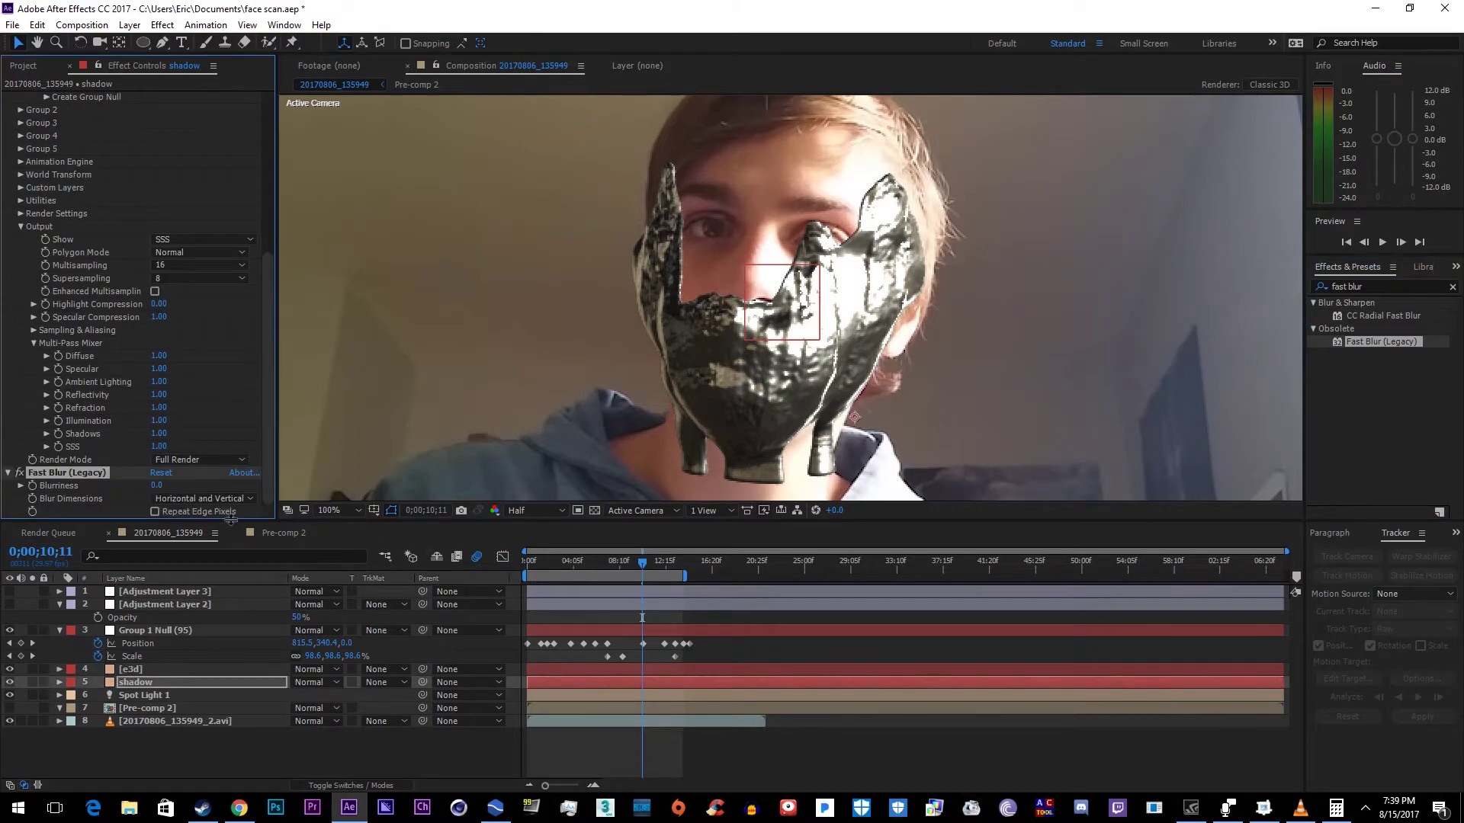
click(157, 486)
key(Return)
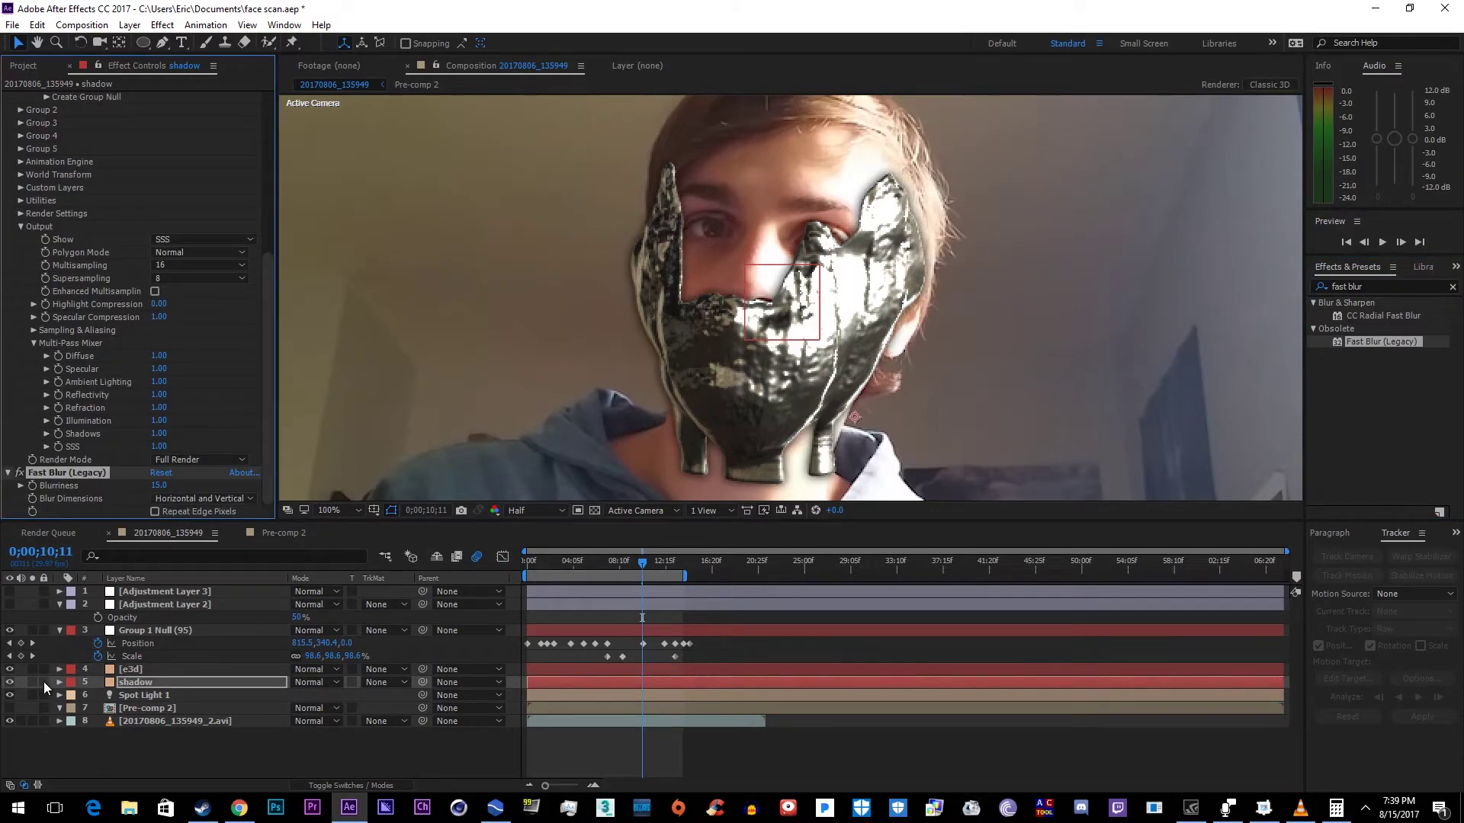
- Compare the face with the shadow layer hidden and shown, and collapse its Fast Blur settings
click(8, 684)
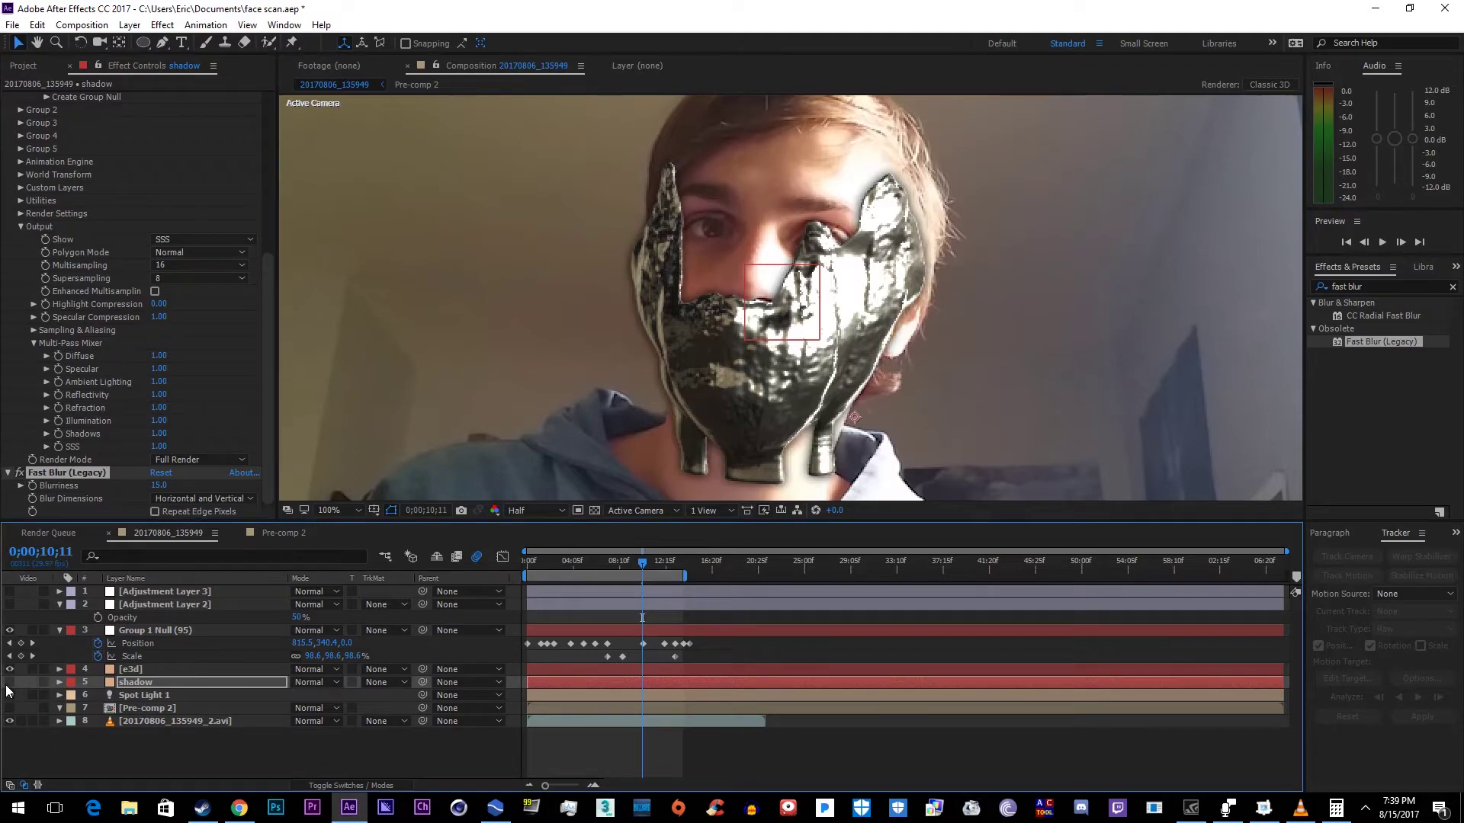
click(8, 682)
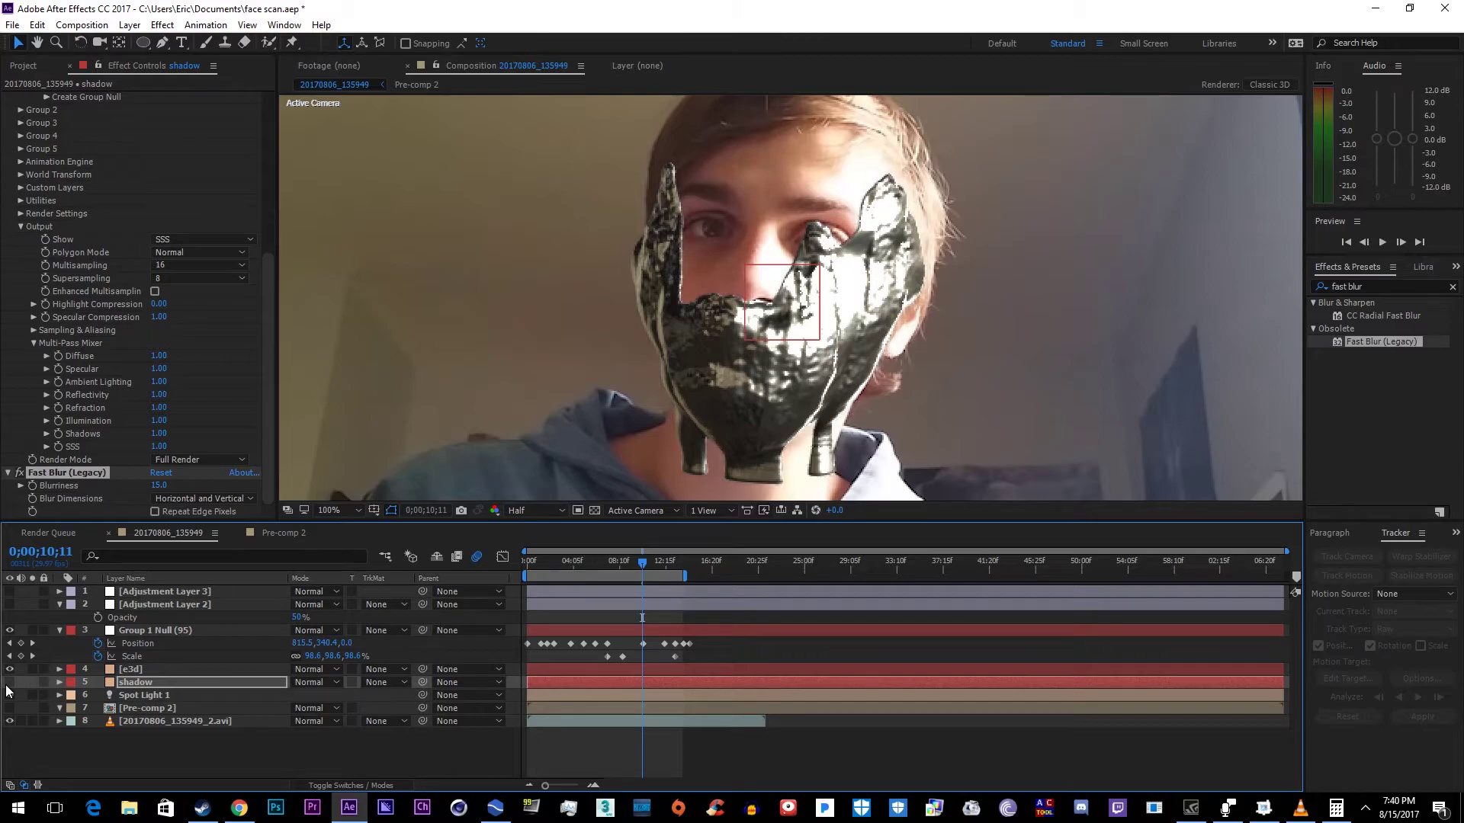
click(8, 473)
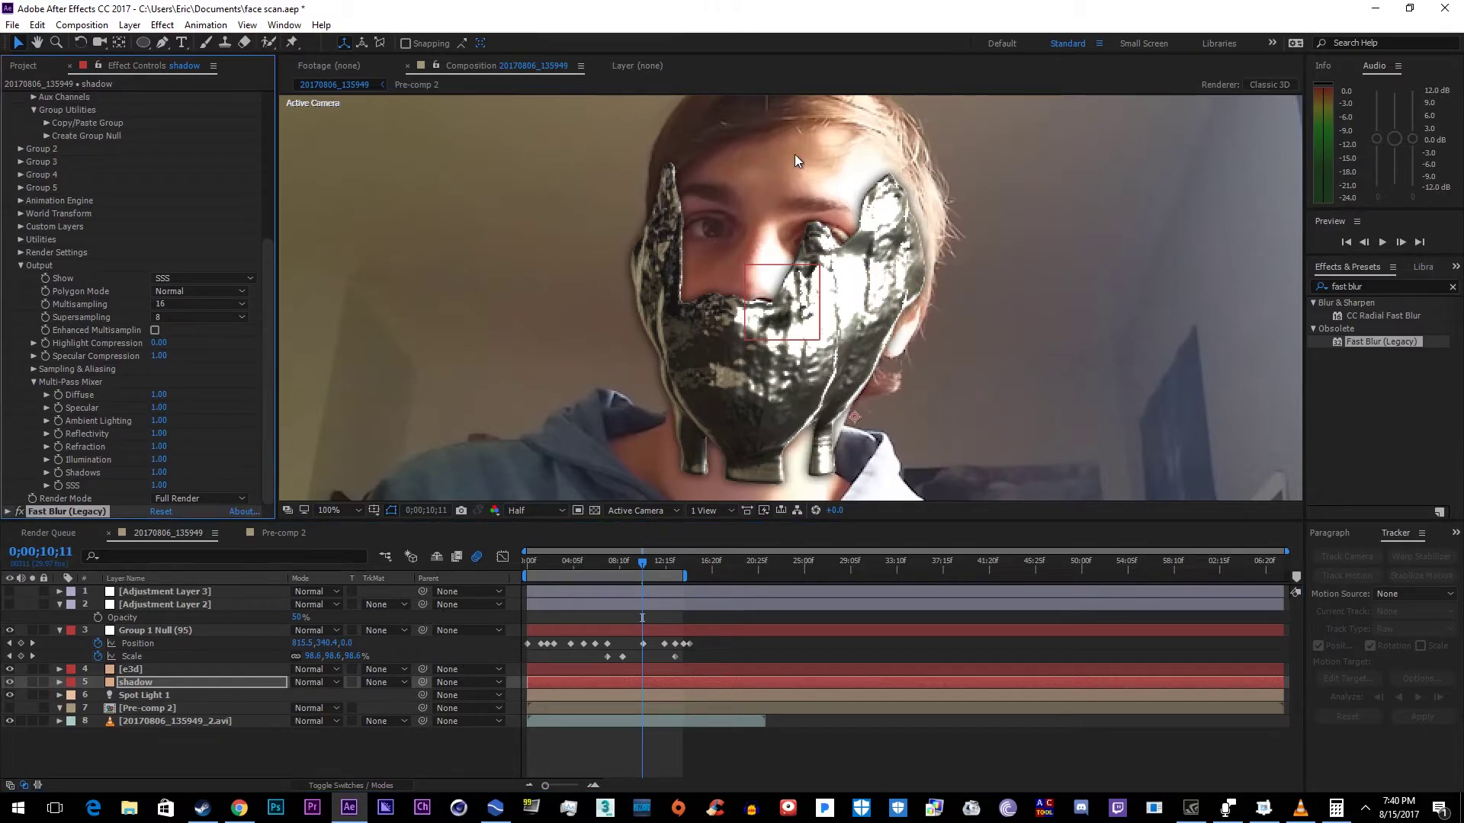
- Check Spot Light 1 and its Intensity inside Pre-comp 2, and return to the 20170806_135949 composition
double_click(147, 709)
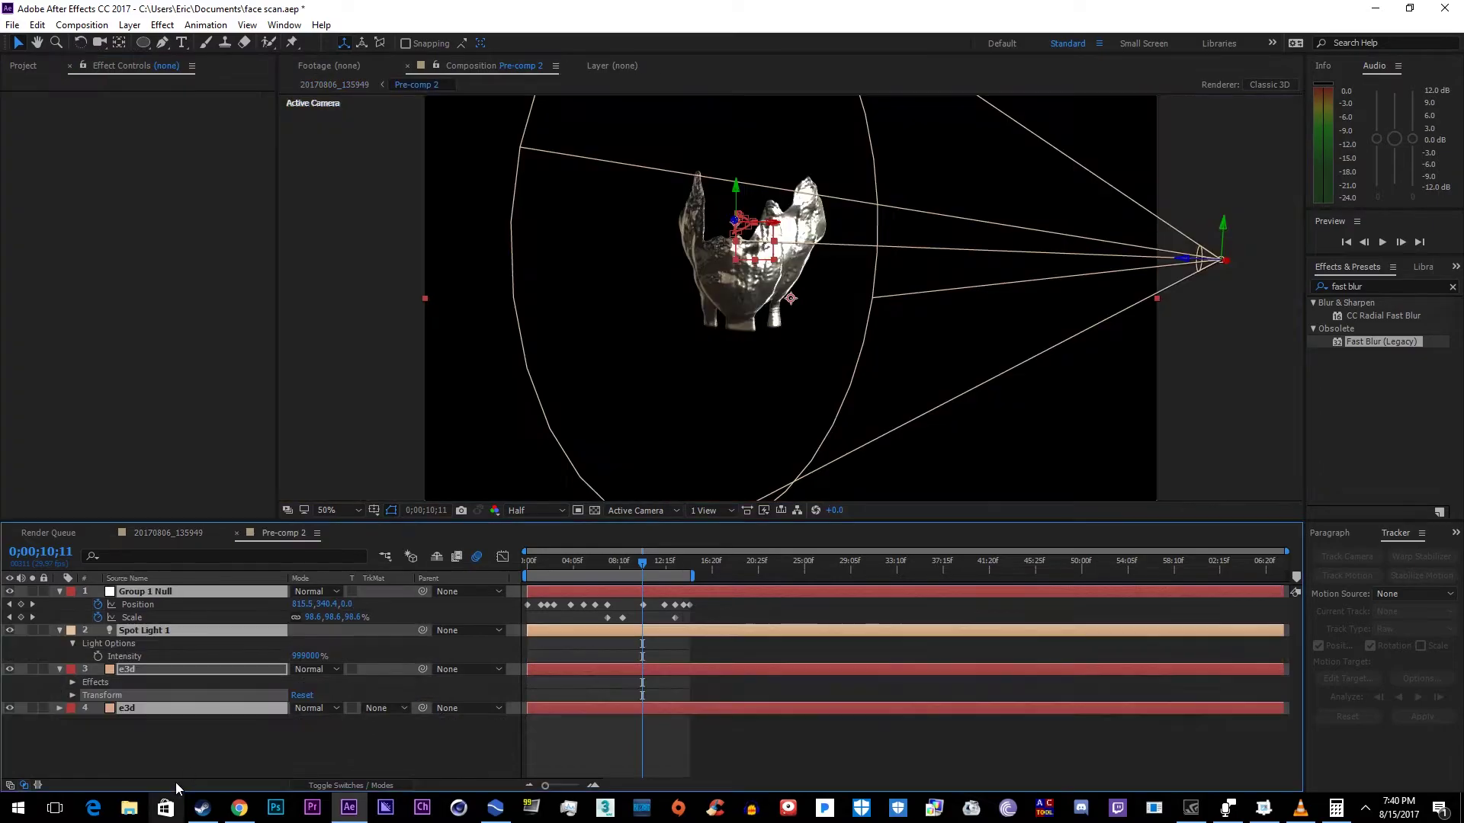
click(145, 630)
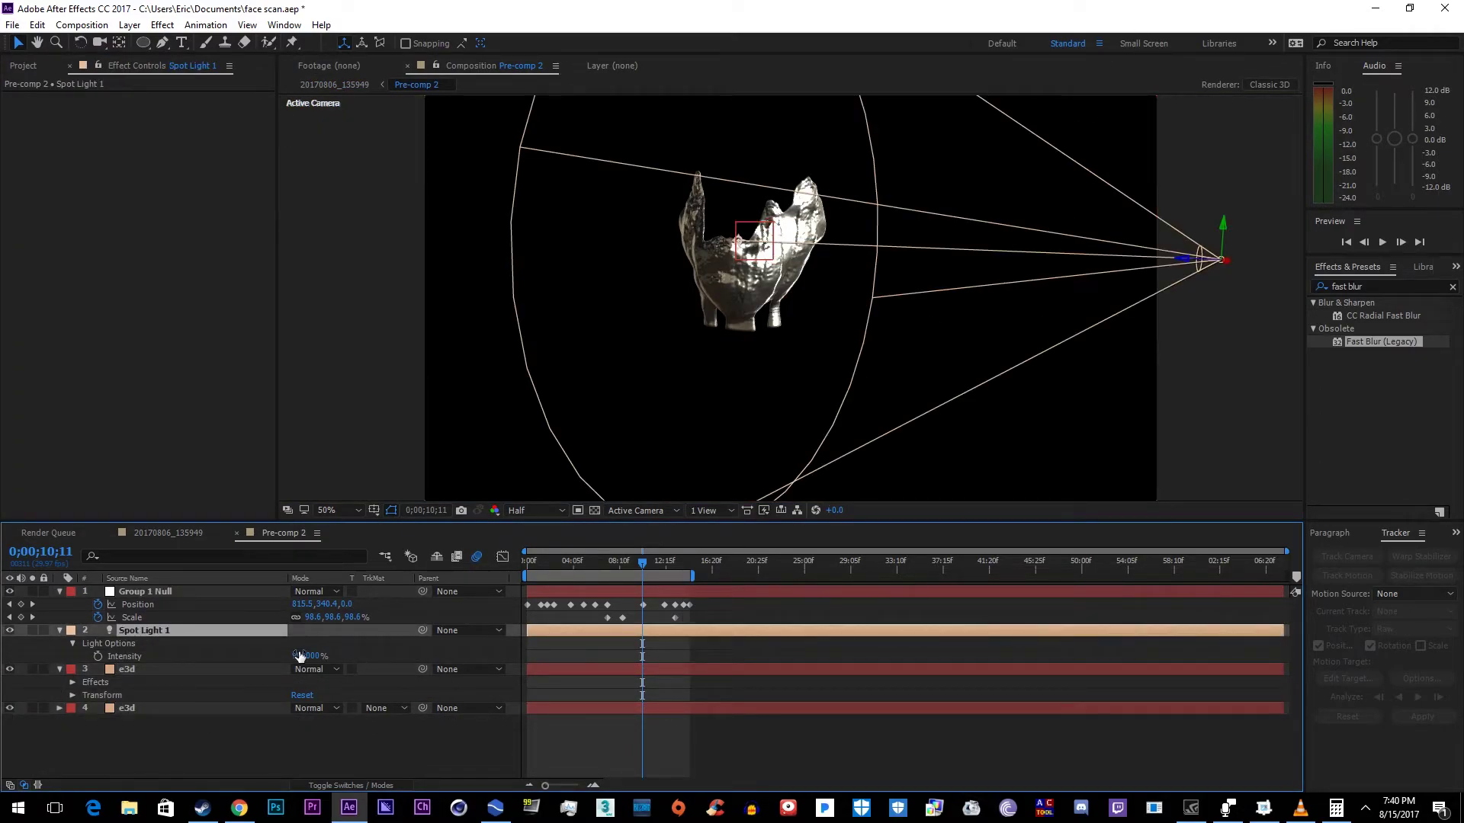
click(168, 533)
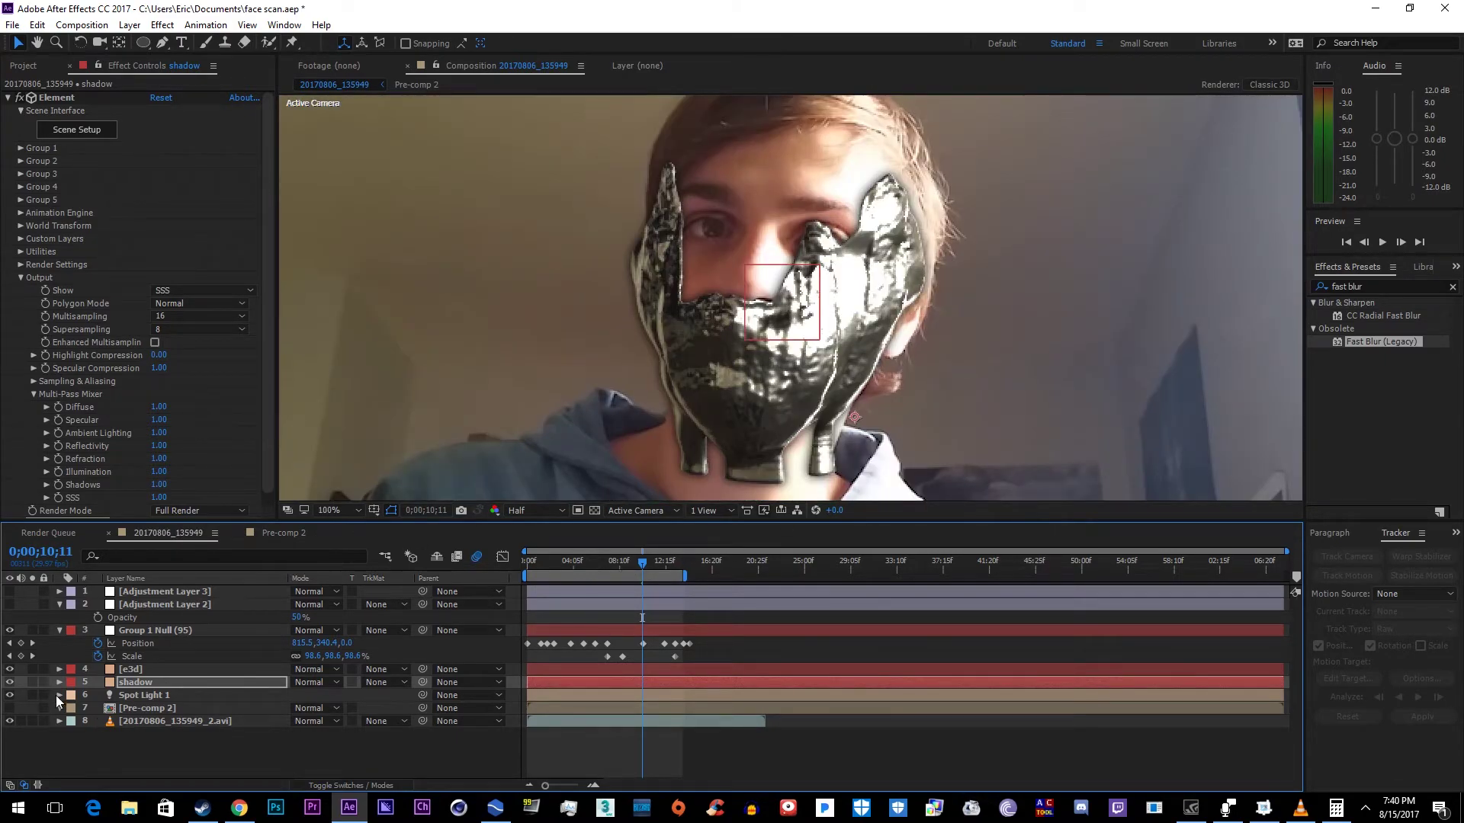
- Move the current time to 0;00;11;29 and reveal Spot Light 1's Intensity property
click(661, 566)
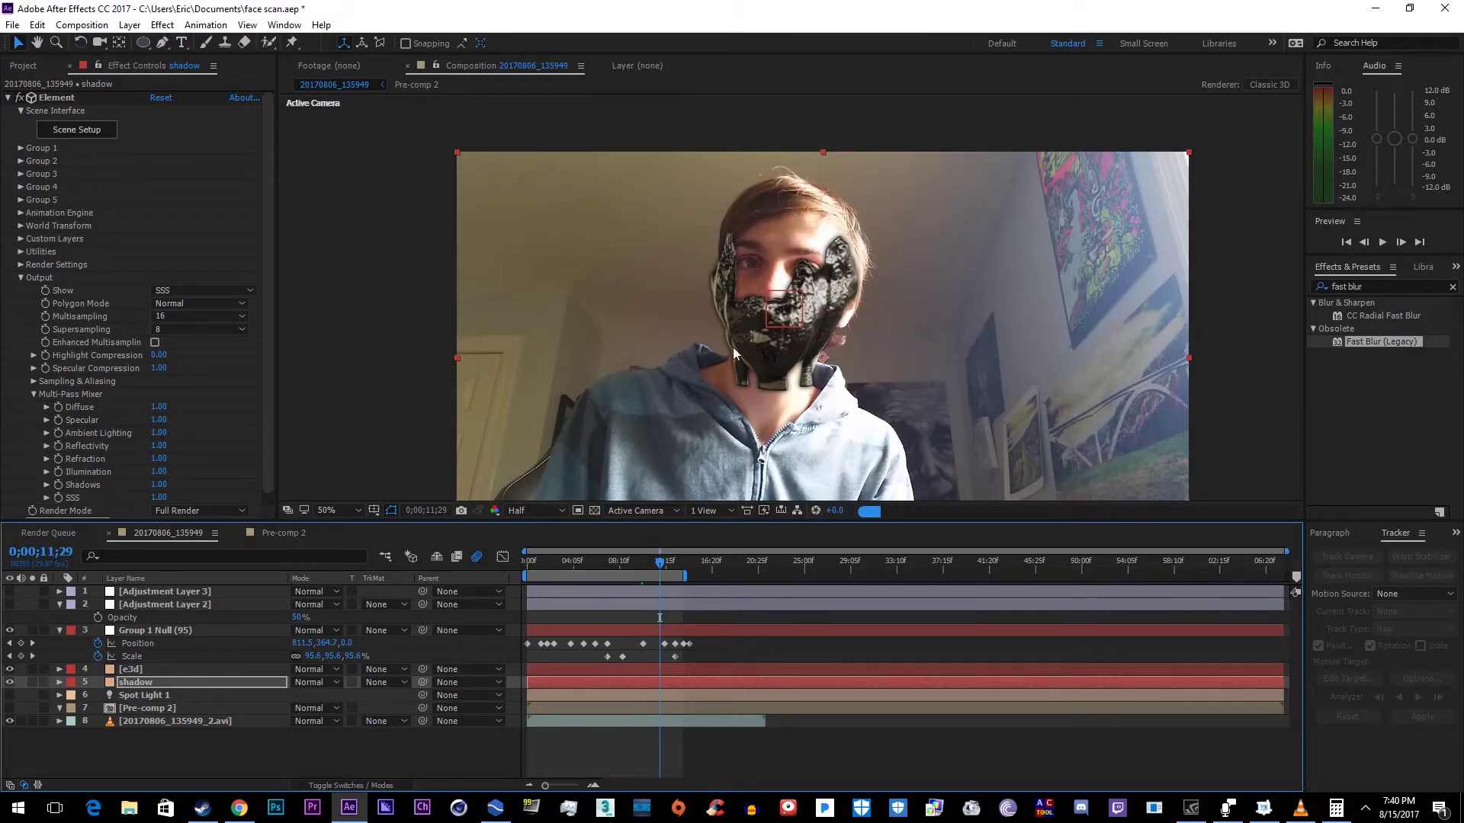
click(144, 695)
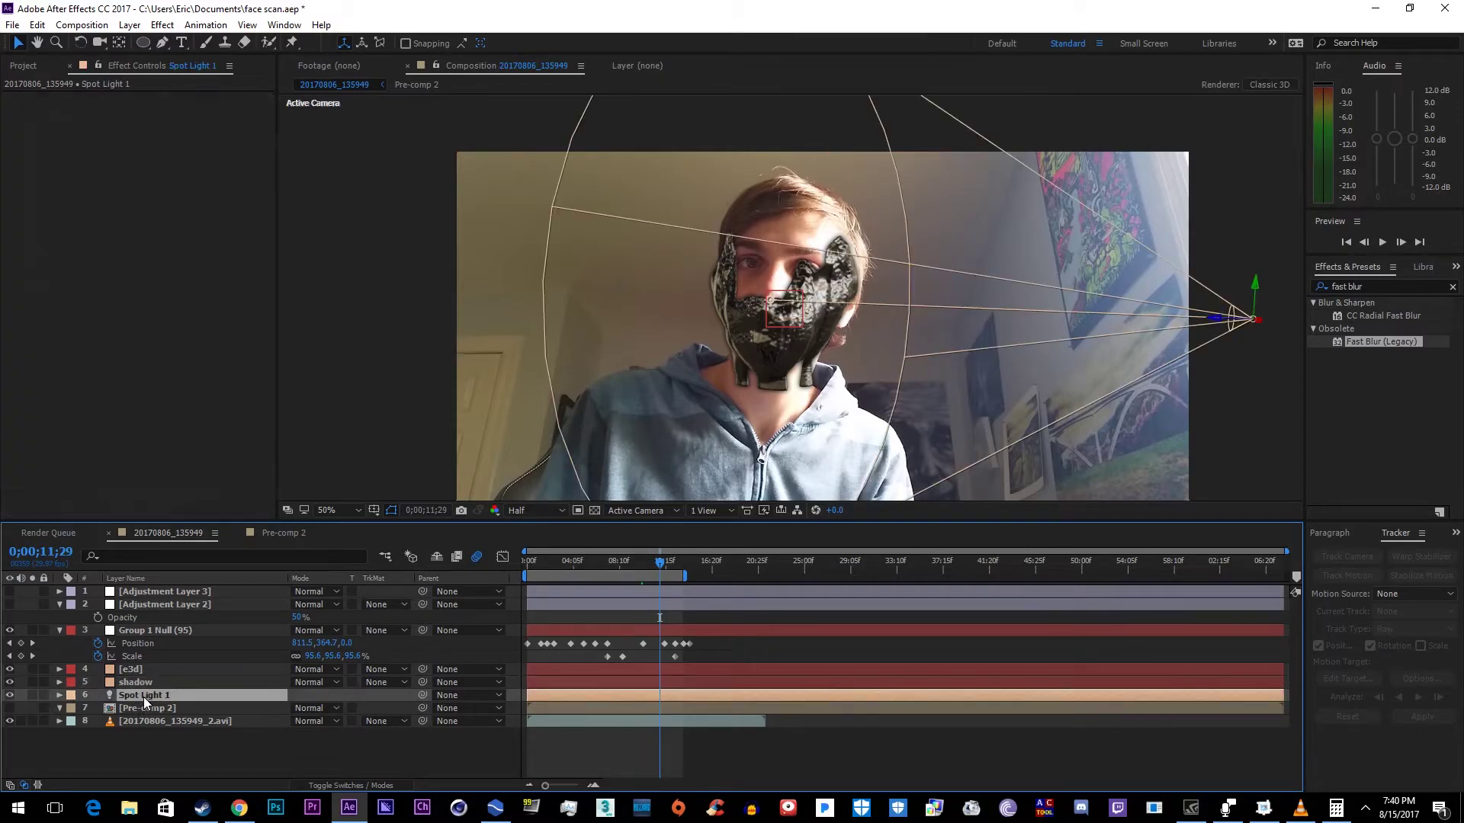
key(t)
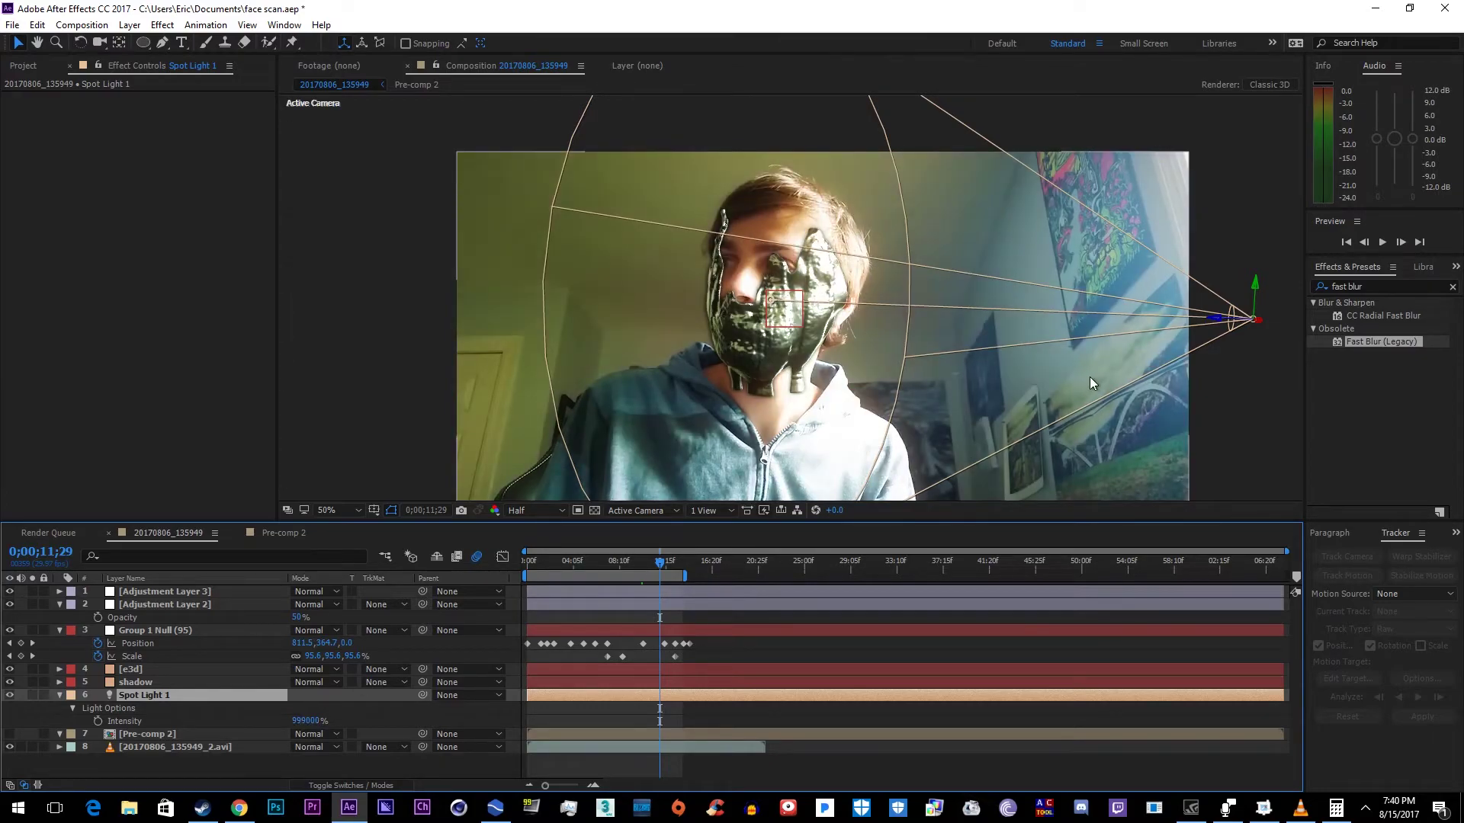
- Examine Adjustment Layer 2's Curves and compare the image while toggling the visibility of Adjustment Layers 2 and 3
click(183, 602)
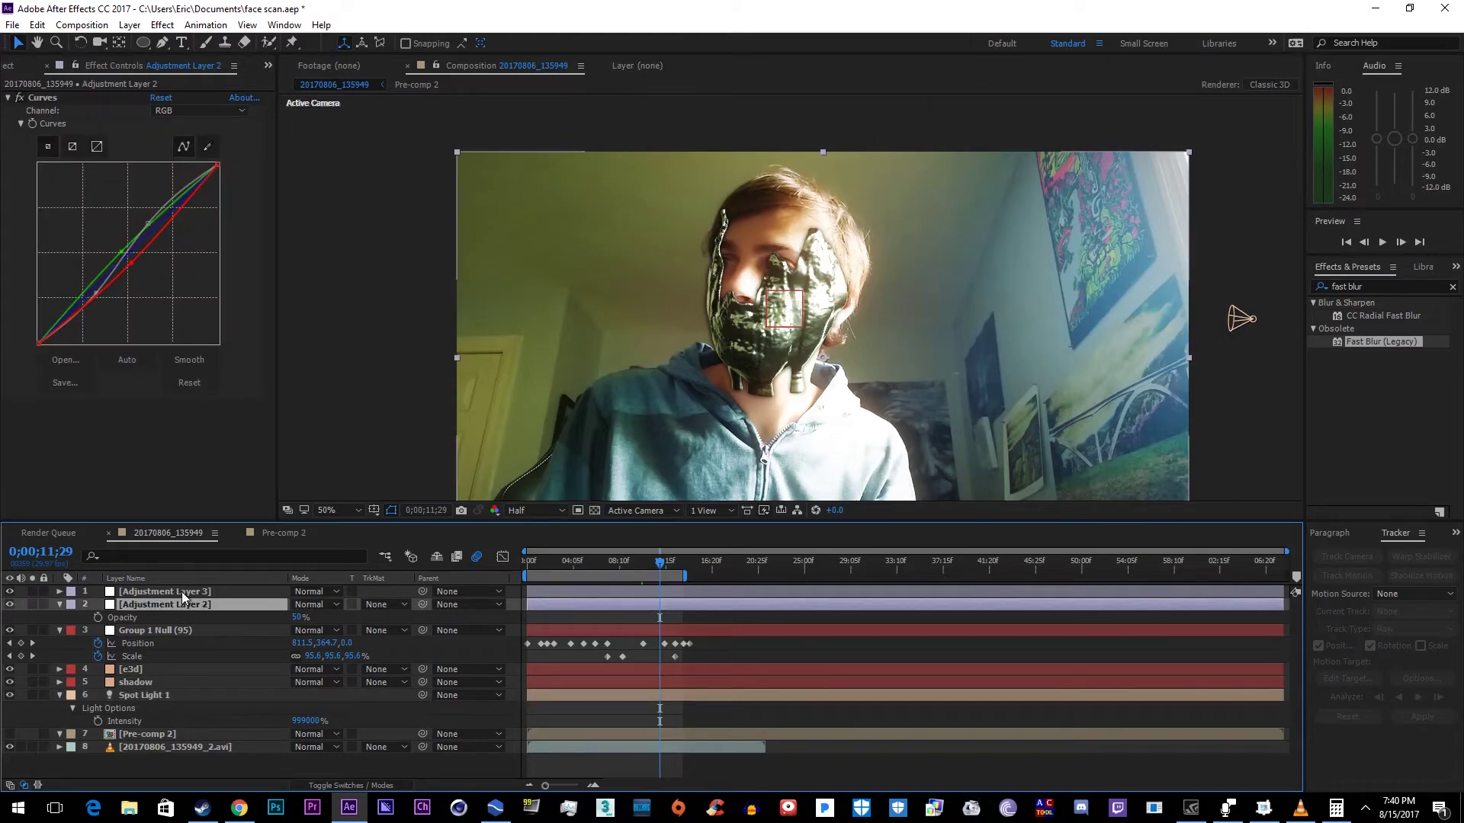
click(9, 604)
click(9, 592)
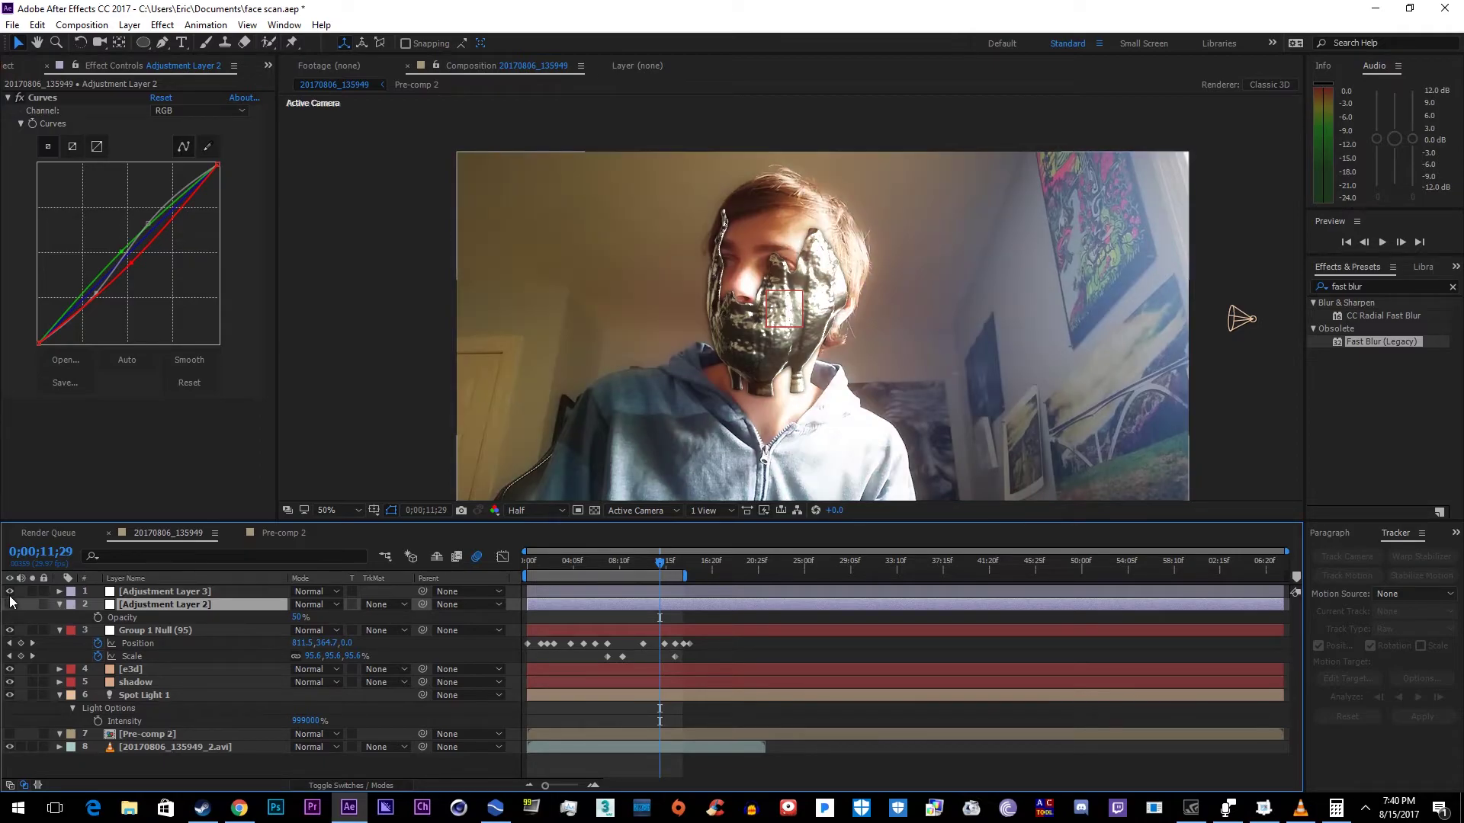
click(155, 594)
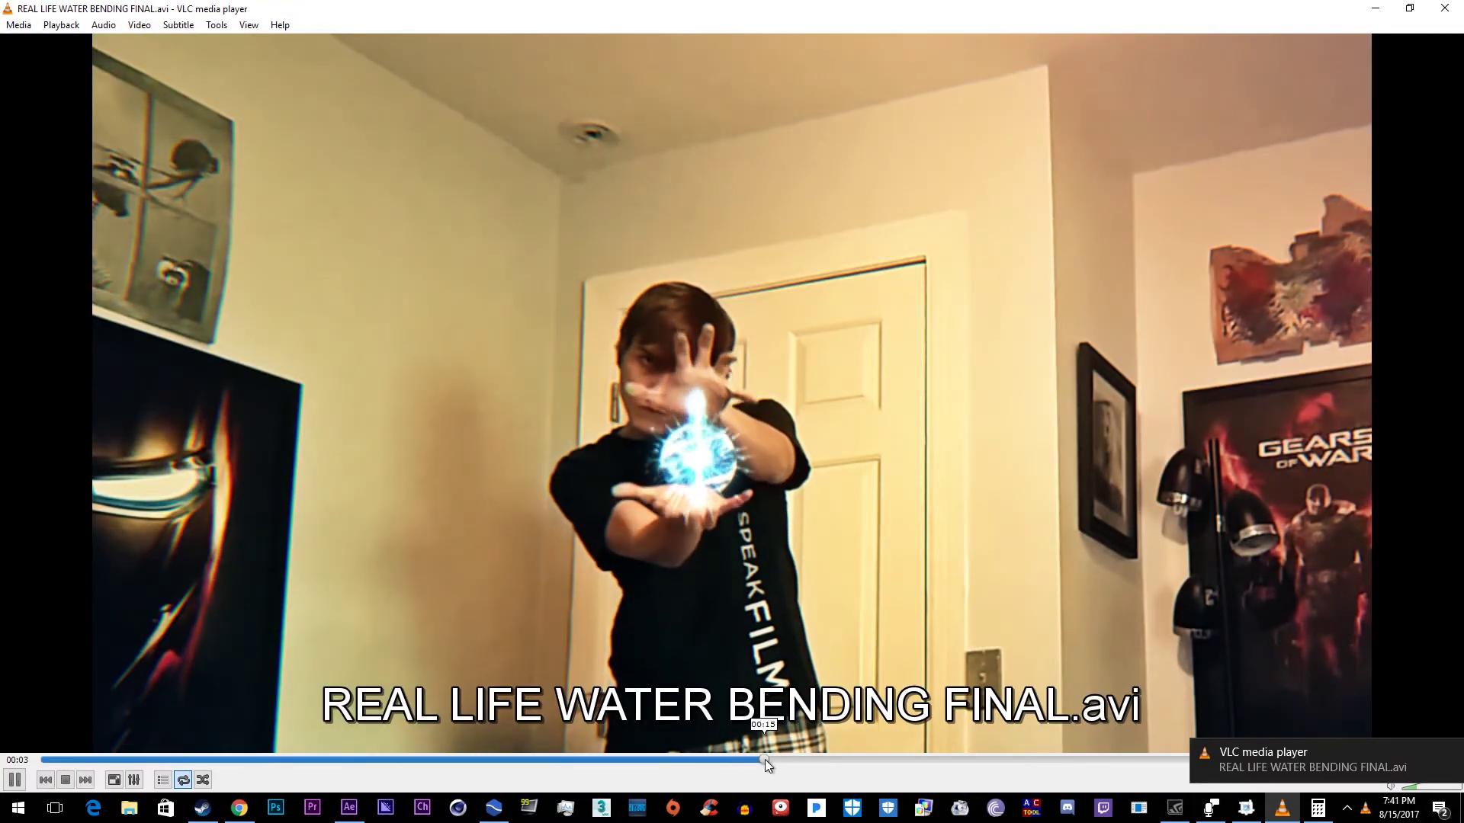
- Review REAL LIFE WATER BENDING FINAL.avi in VLC, skipping through it and pausing at the fire beam shot
drag(765, 760, 1000, 762)
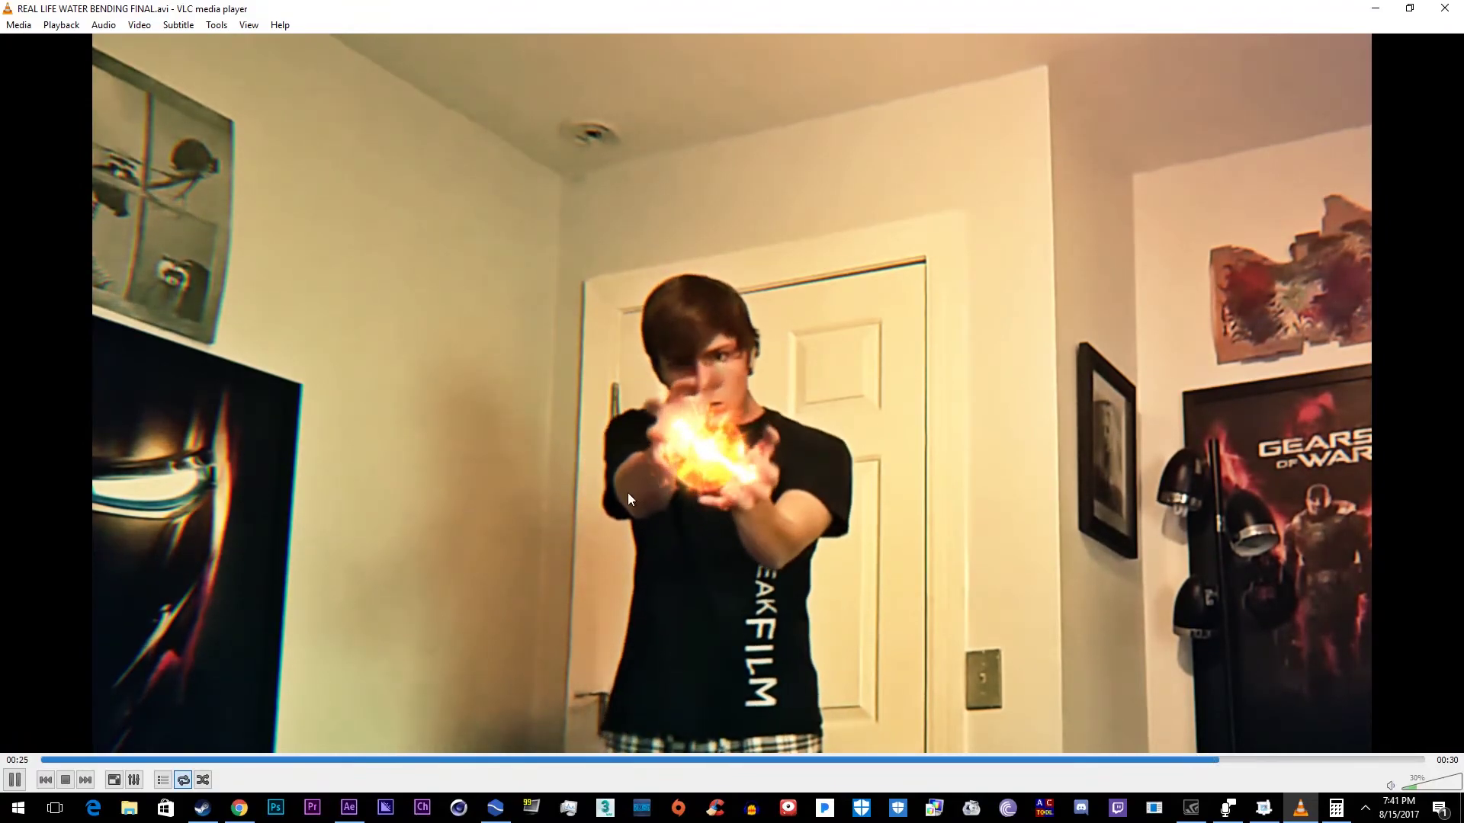
click(14, 780)
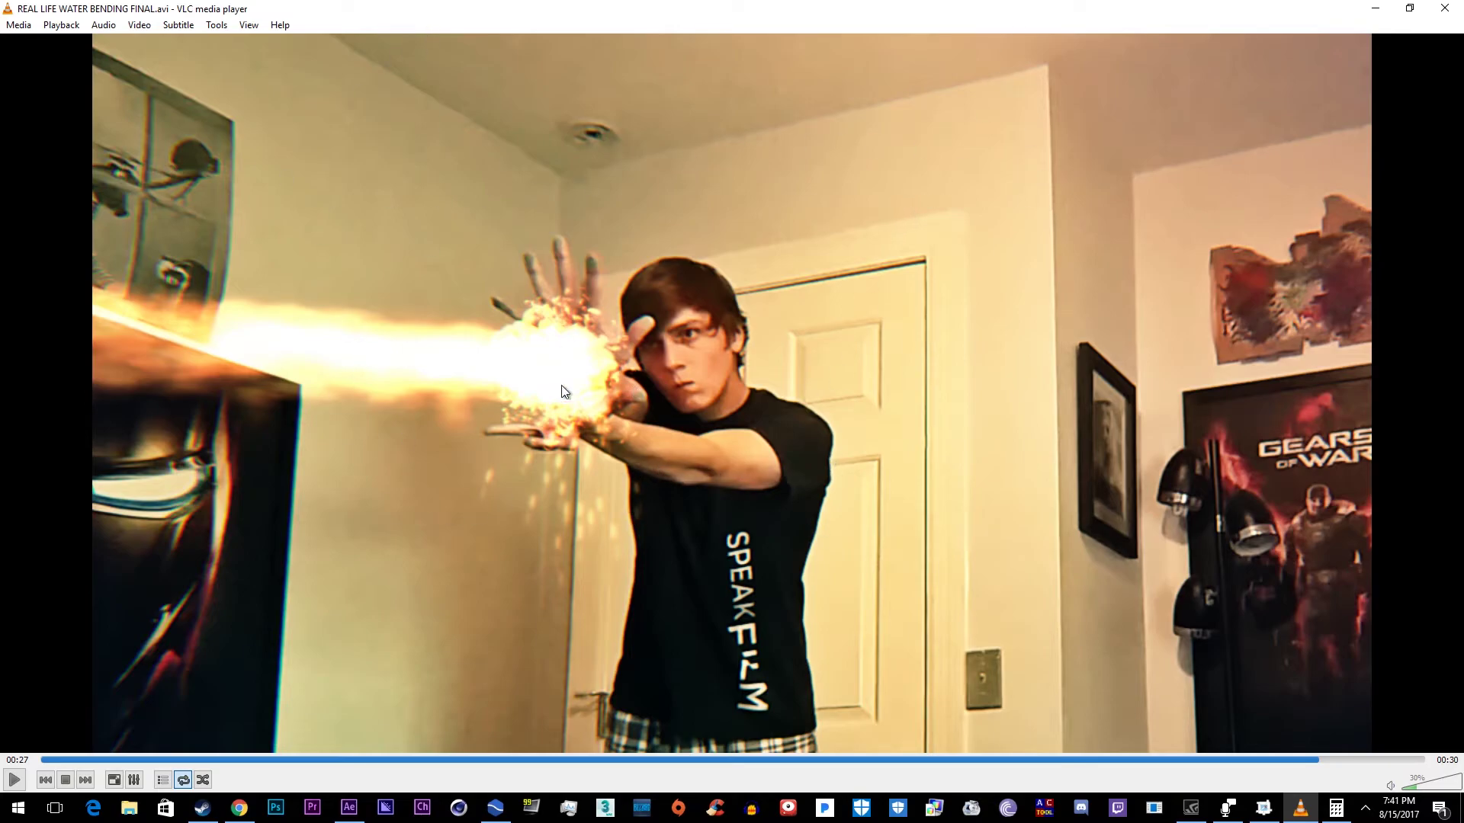
scroll(519, 481, down, 3)
scroll(600, 643, up, 2)
scroll(400, 204, down, 2)
click(397, 760)
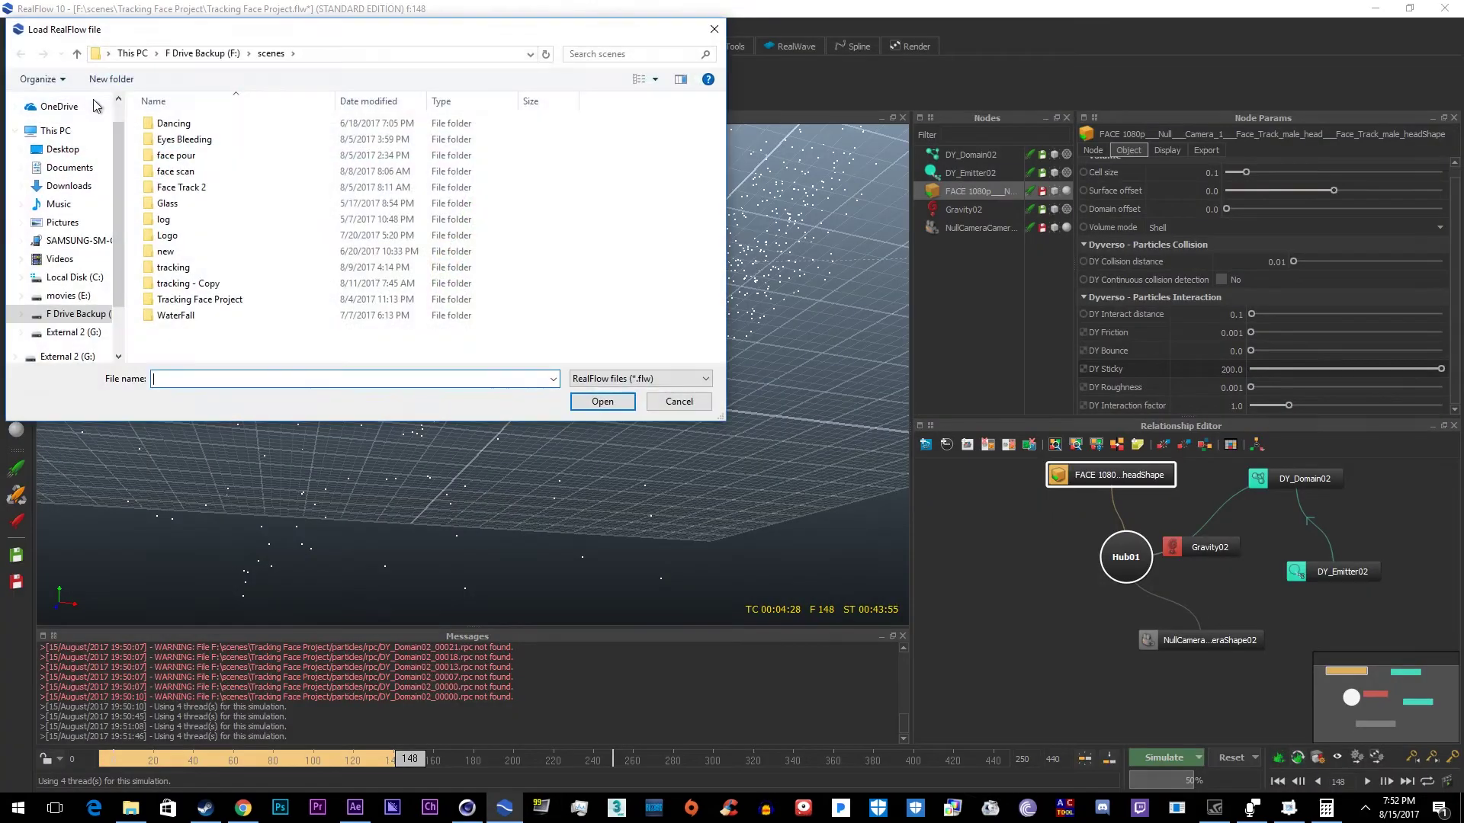
- Load tracking.flw in RealFlow and view the liquid mesh on the head at frame 282
click(605, 400)
drag(503, 761, 554, 763)
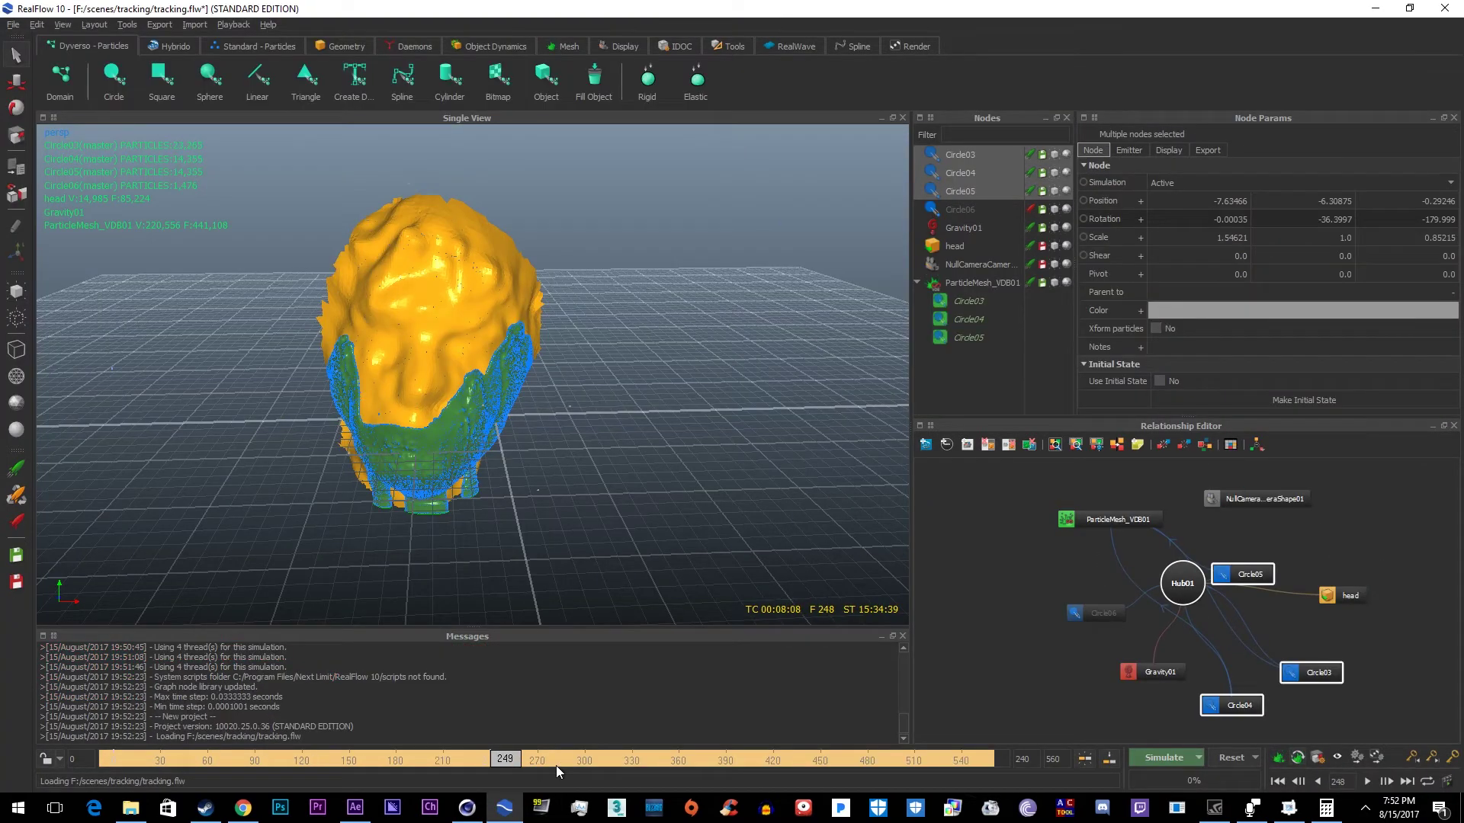
drag(714, 476, 552, 479)
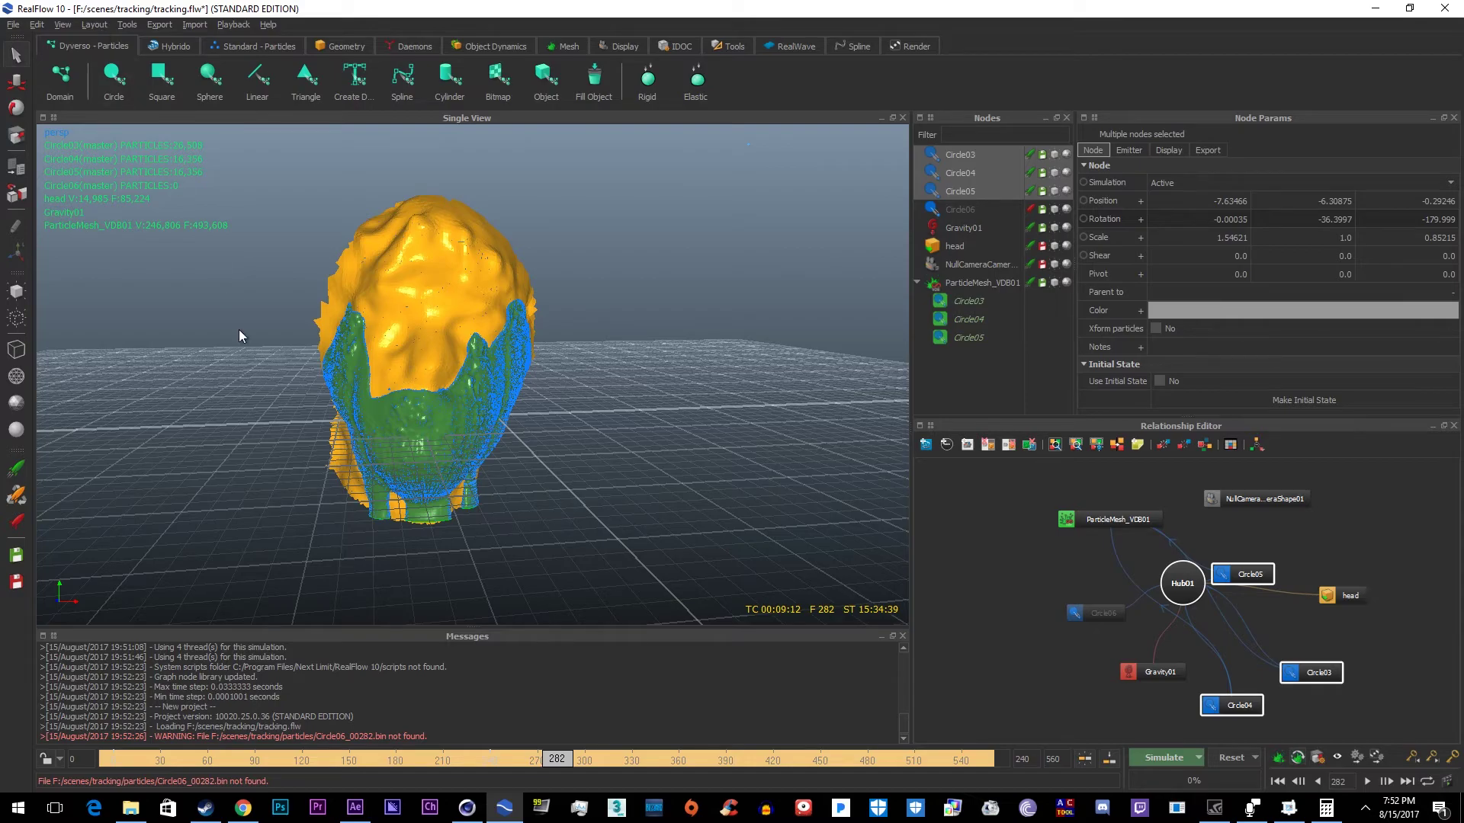
- Examine the head object's Standard - Particles Interaction parameters while viewing the liquid on the face from several angles
click(1009, 240)
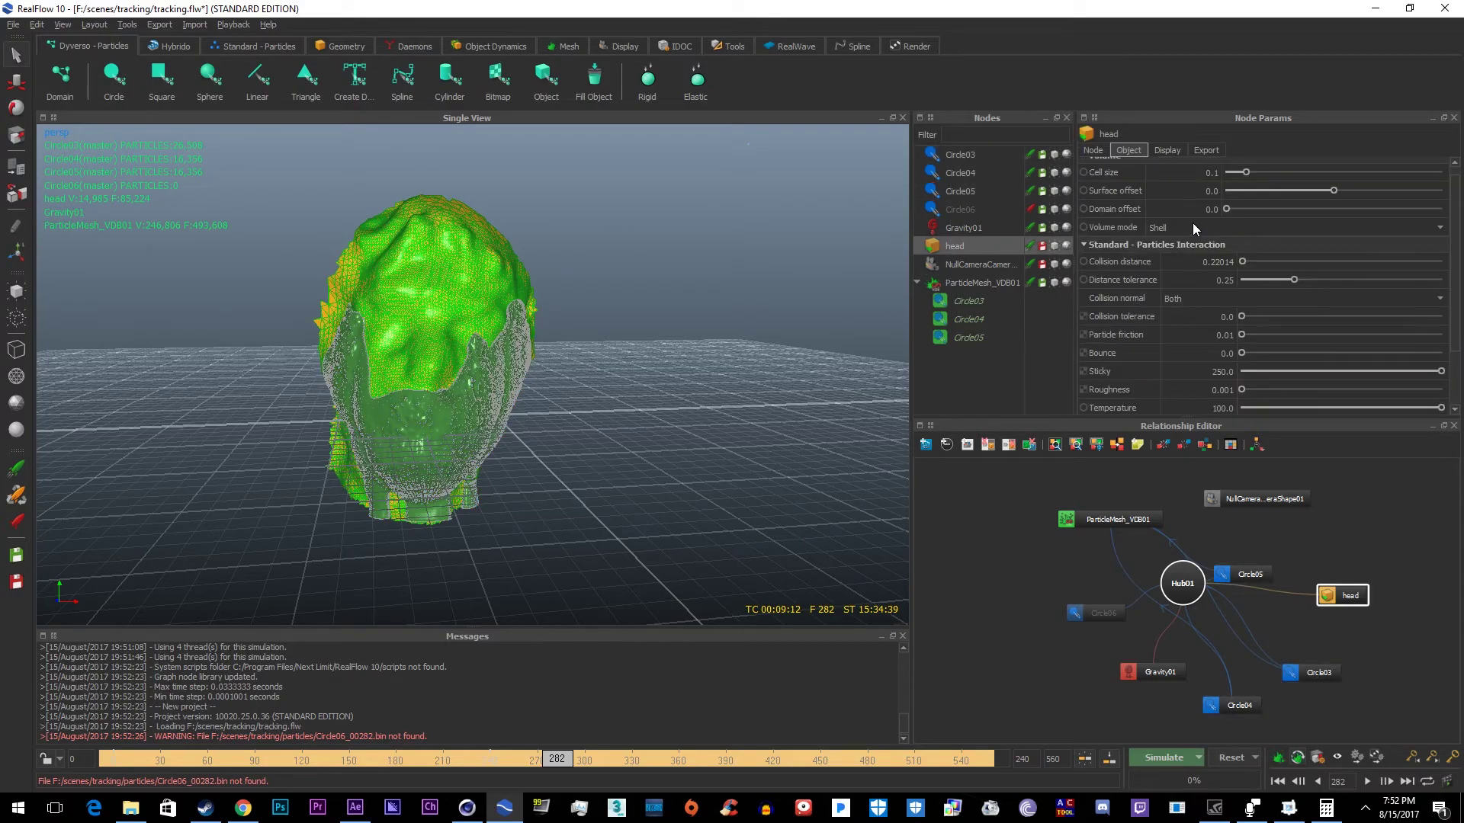
drag(549, 319, 633, 320)
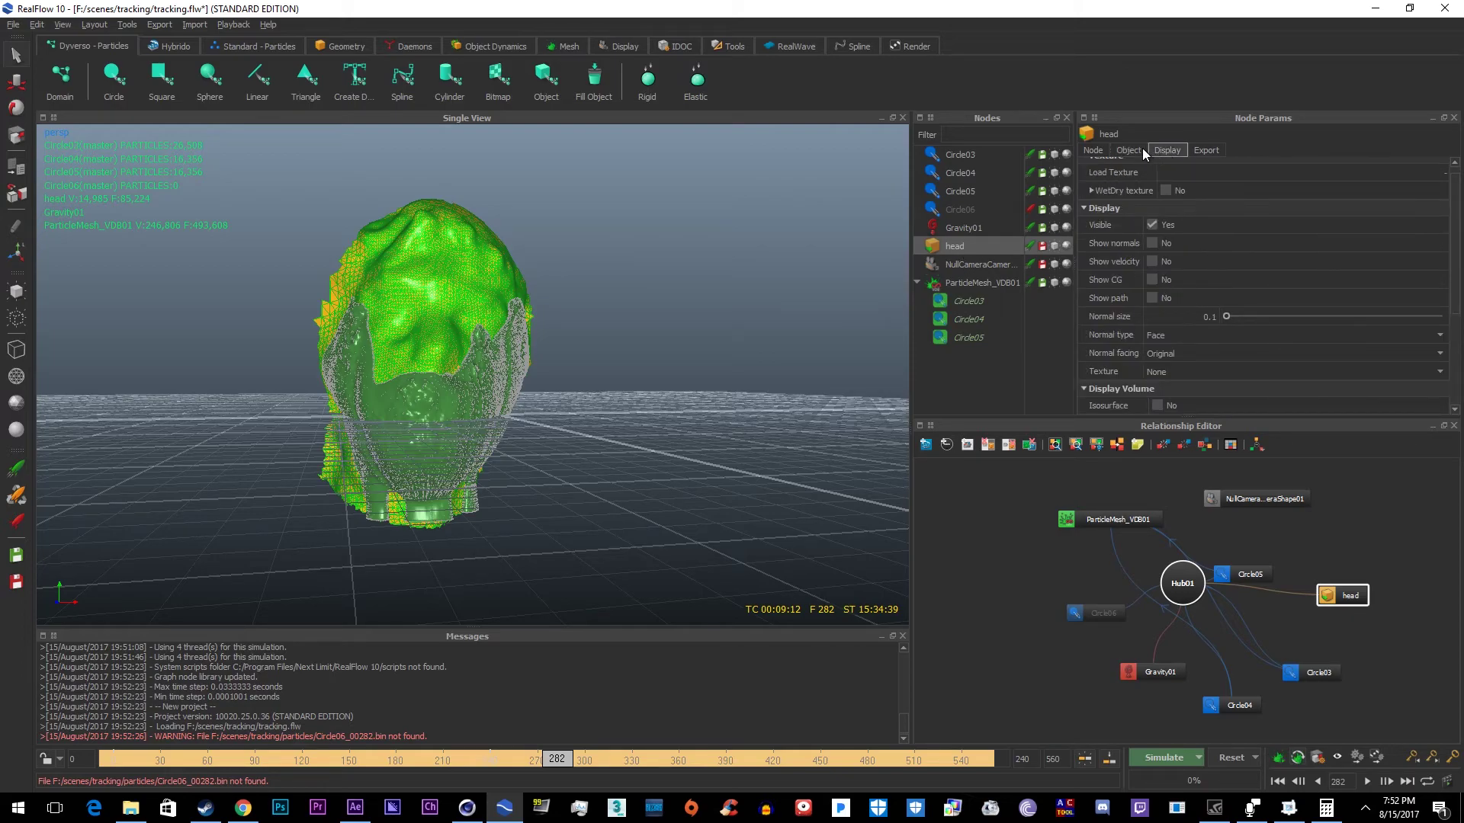
scroll(1249, 282, down, 3)
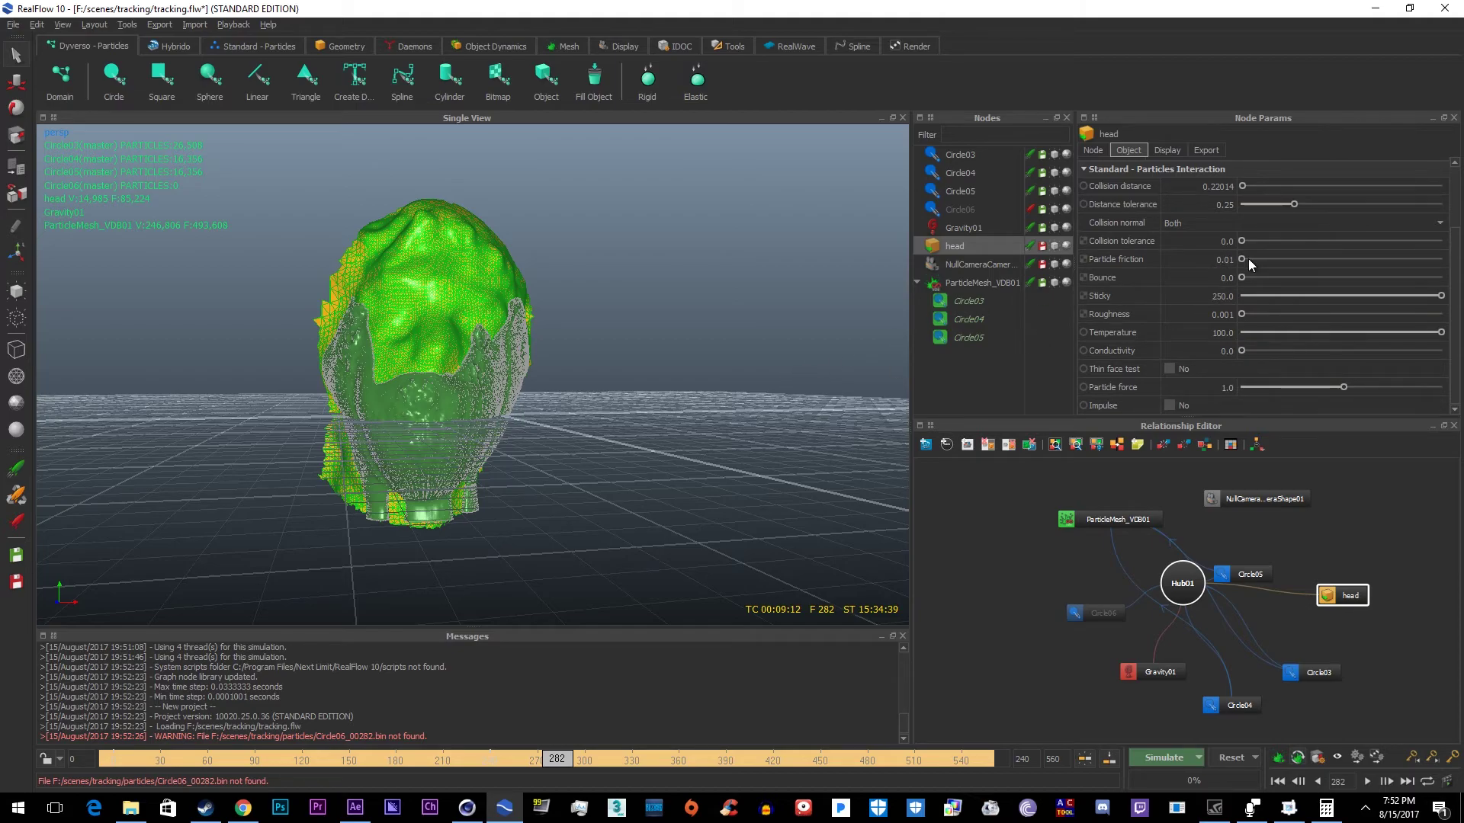
drag(496, 406, 587, 400)
drag(654, 314, 534, 389)
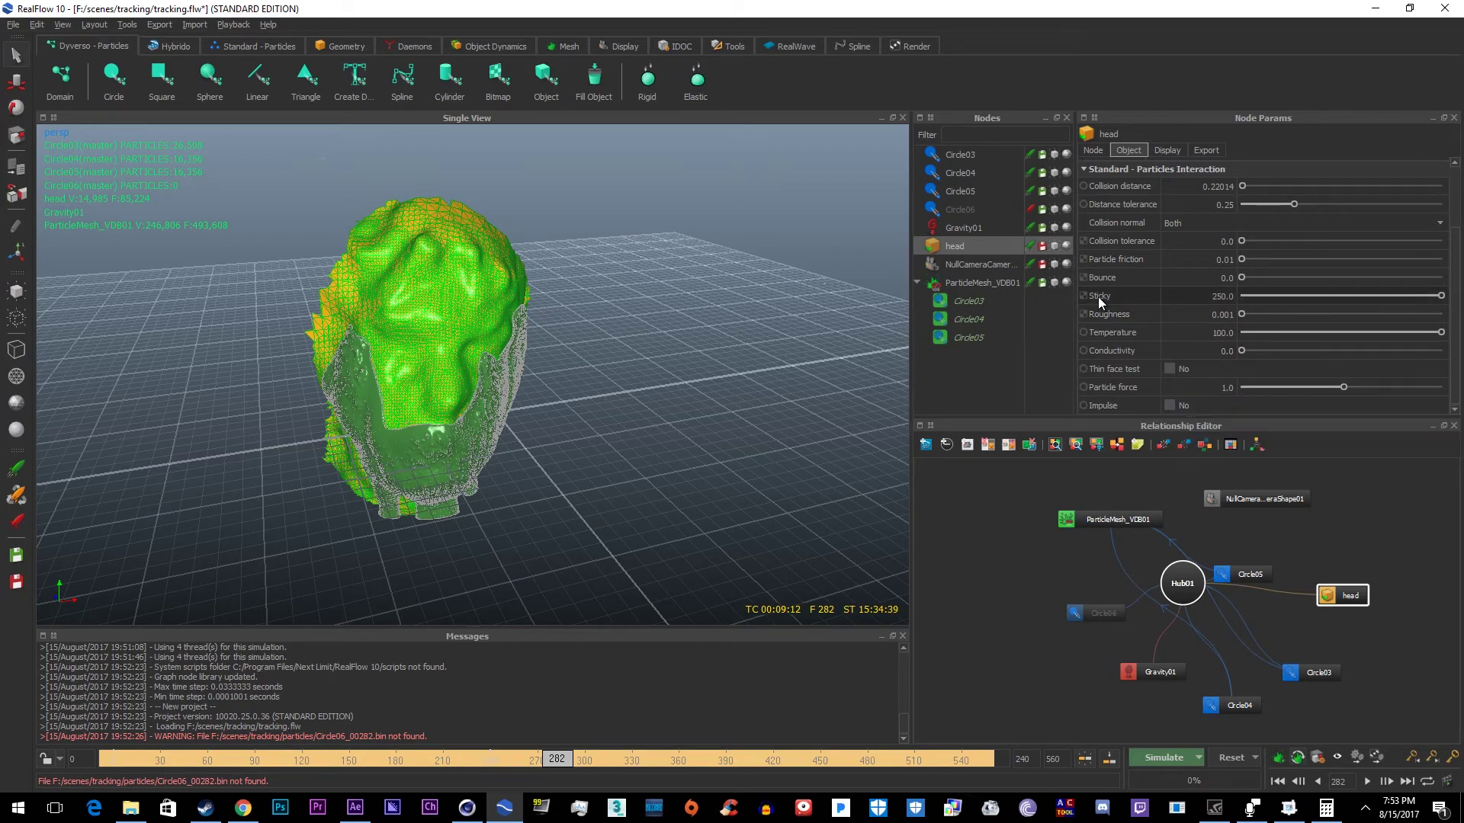
- Read the help text for the head's Bounce parameter and try higher Bounce values, including 0.785
mouse_move(1098, 296)
drag(1125, 340, 1330, 342)
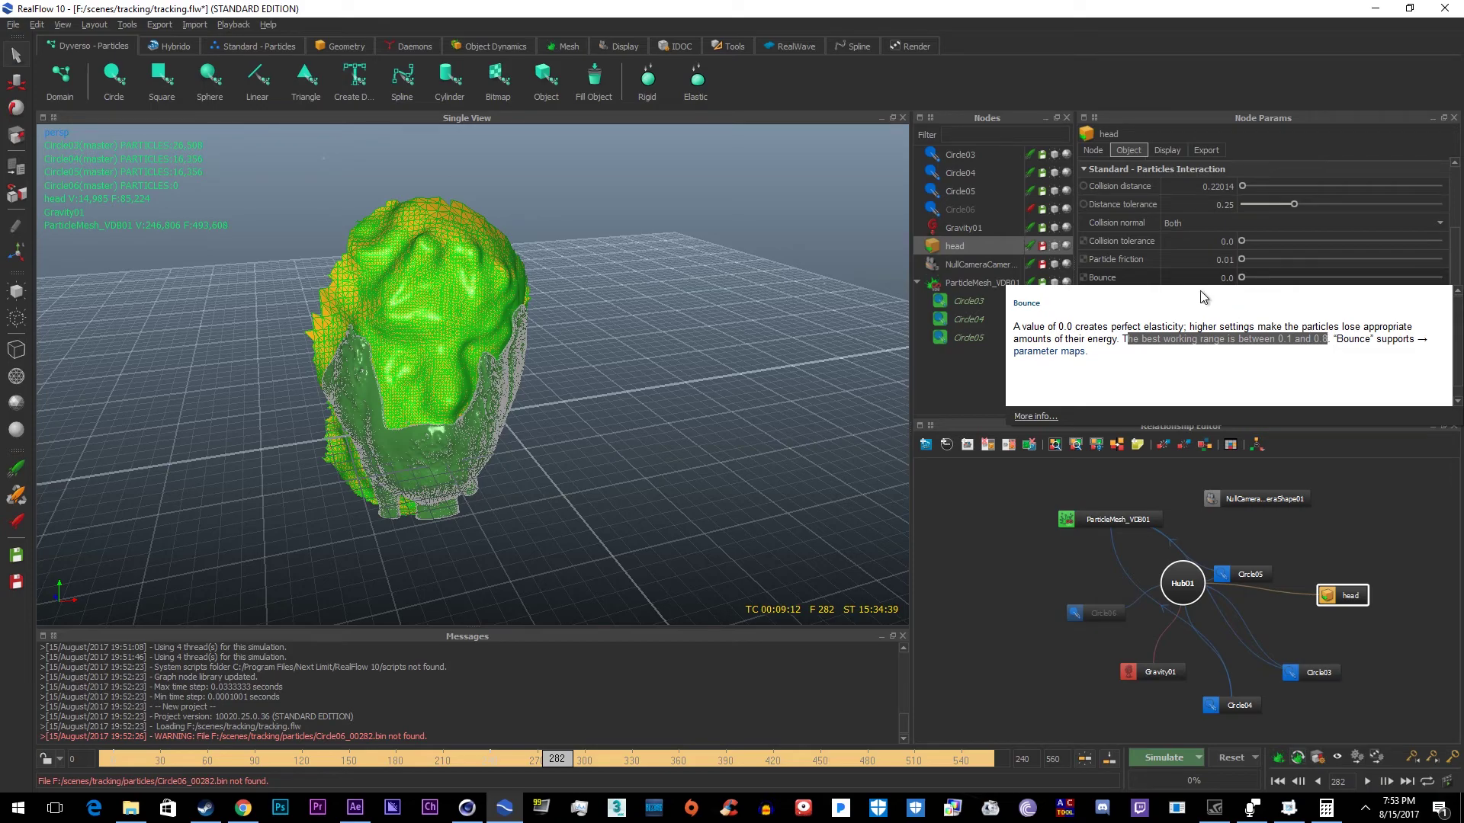
drag(1242, 277, 1394, 286)
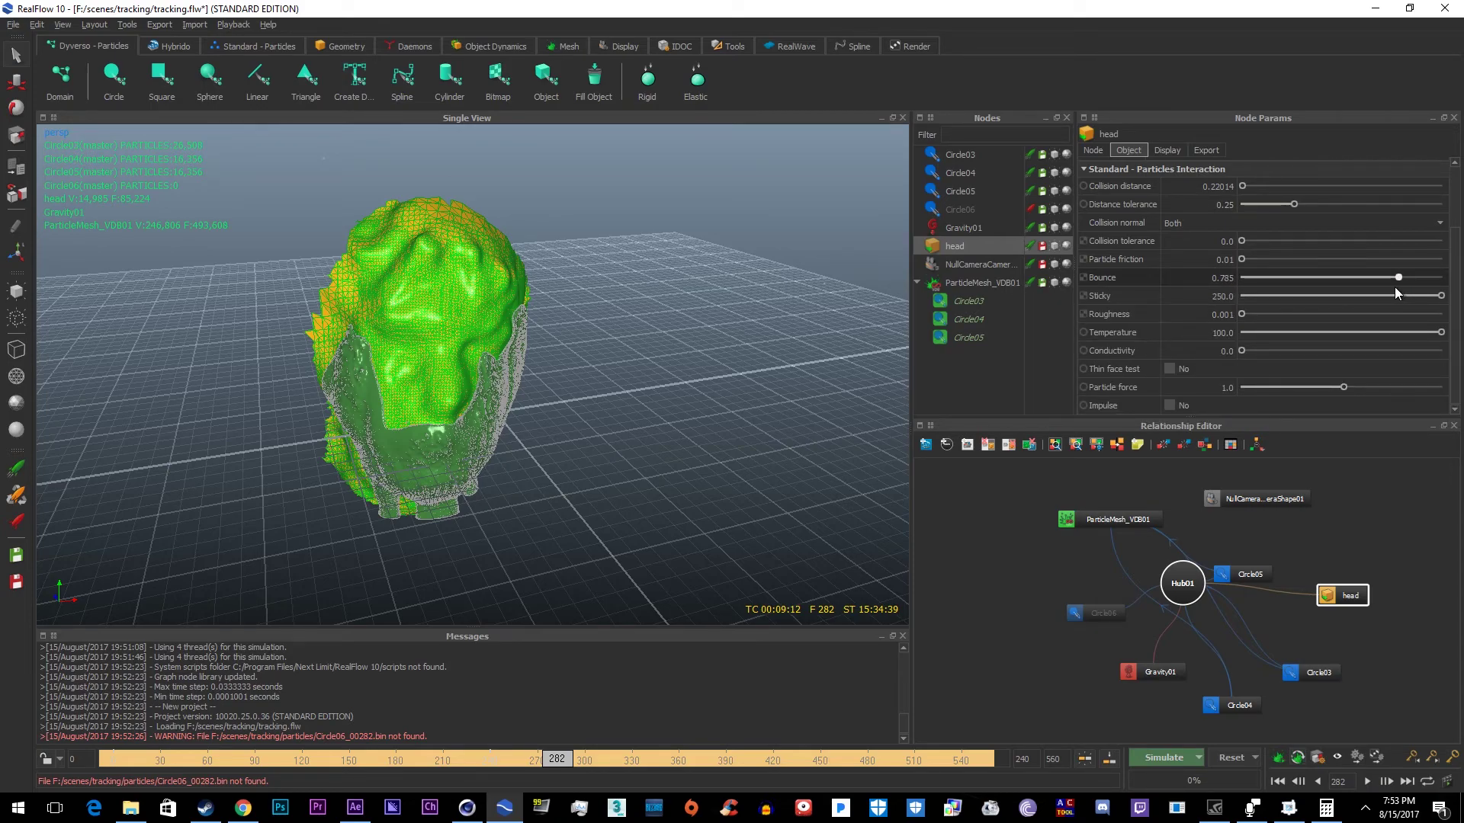
drag(1246, 281, 1325, 280)
- Deselect the head, inspect the simulation from several angles at frame 560, and scrub back to an earlier frame
click(586, 450)
drag(541, 445, 779, 767)
drag(932, 753, 993, 757)
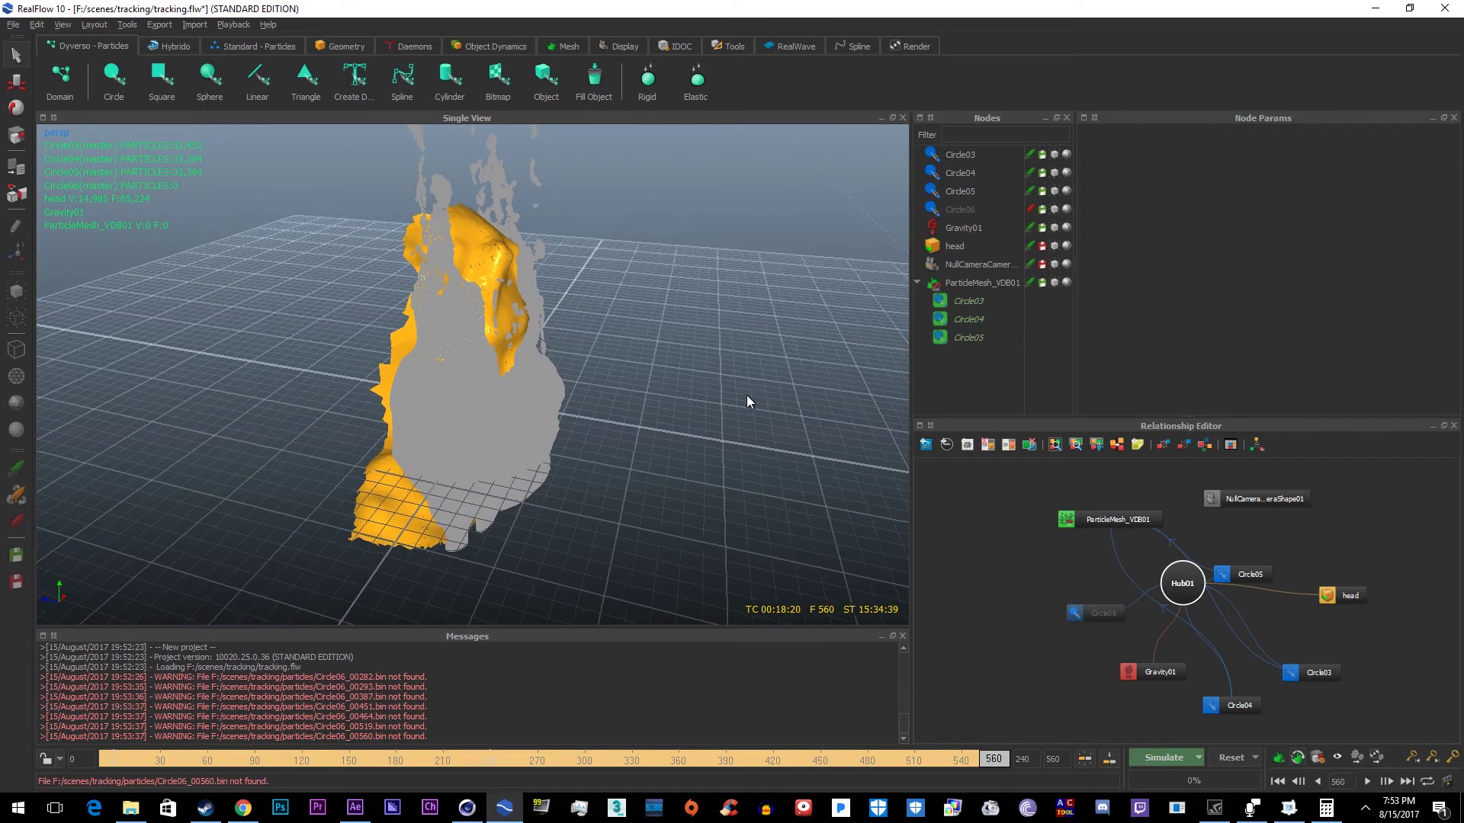
drag(613, 449, 592, 338)
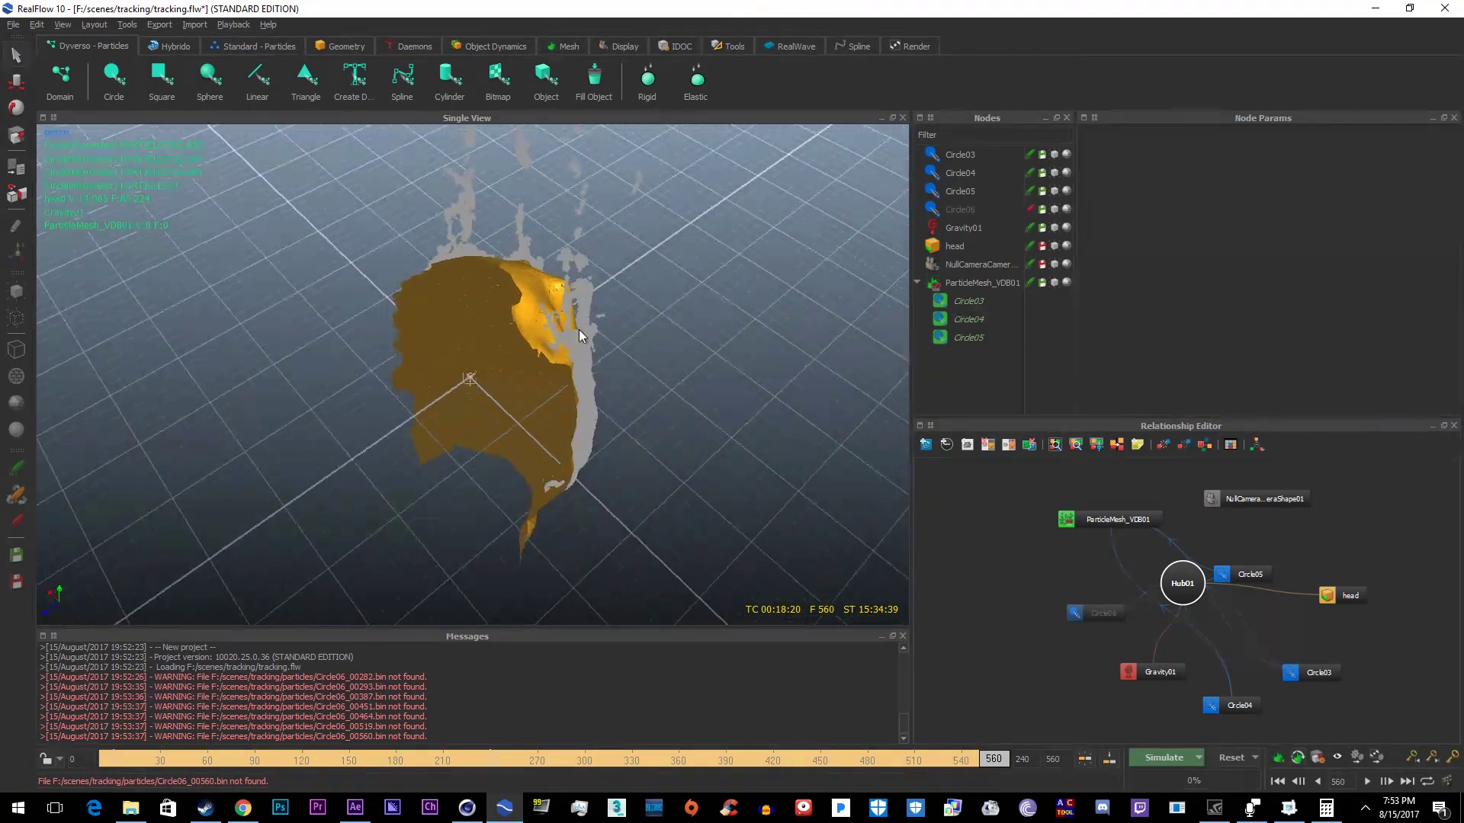
drag(497, 259, 579, 274)
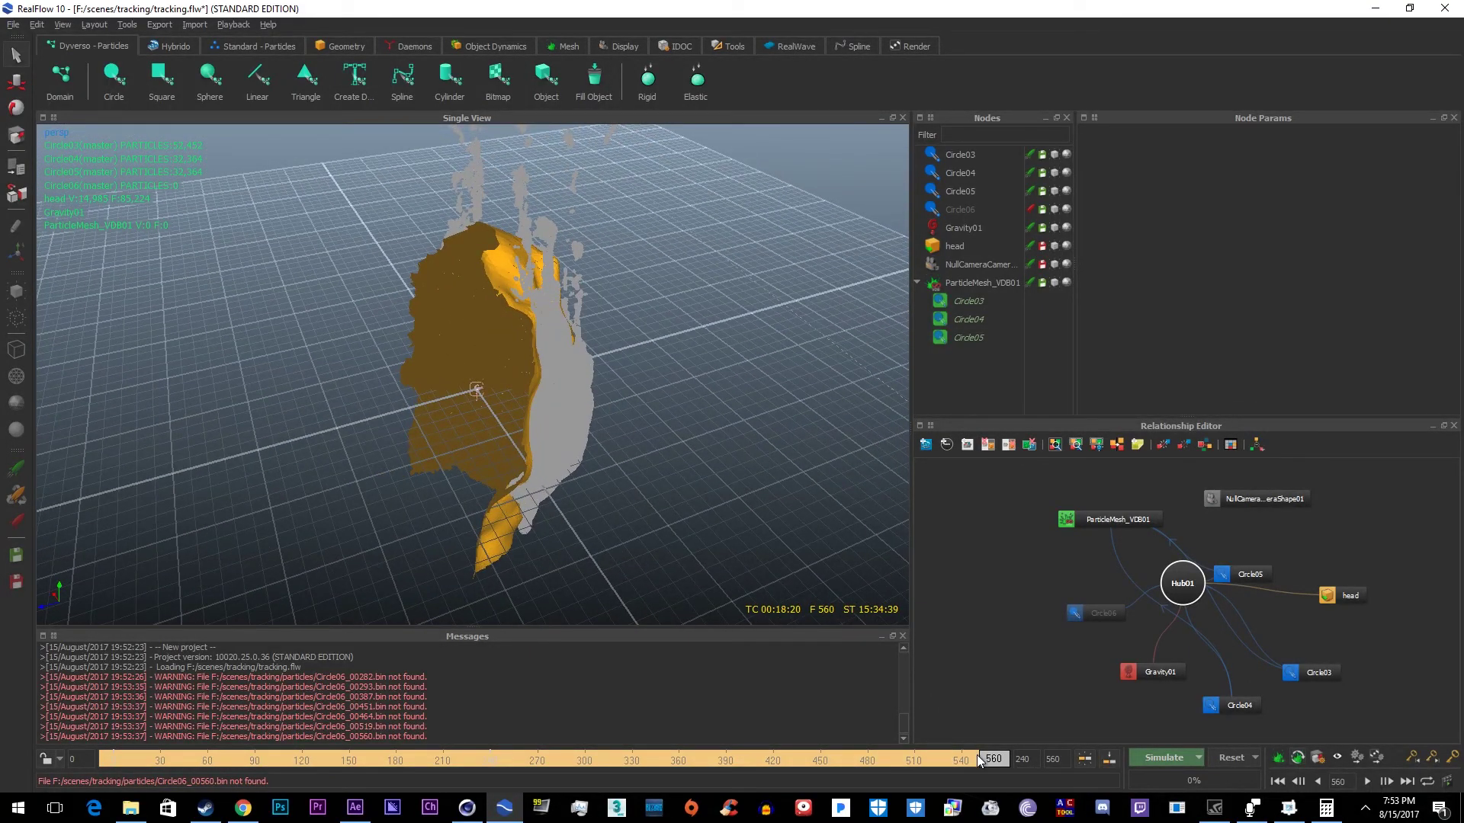
drag(978, 757, 713, 759)
- Minimize RealFlow and Cinema 4D to the desktop, and switch back to RealFlow
click(1374, 8)
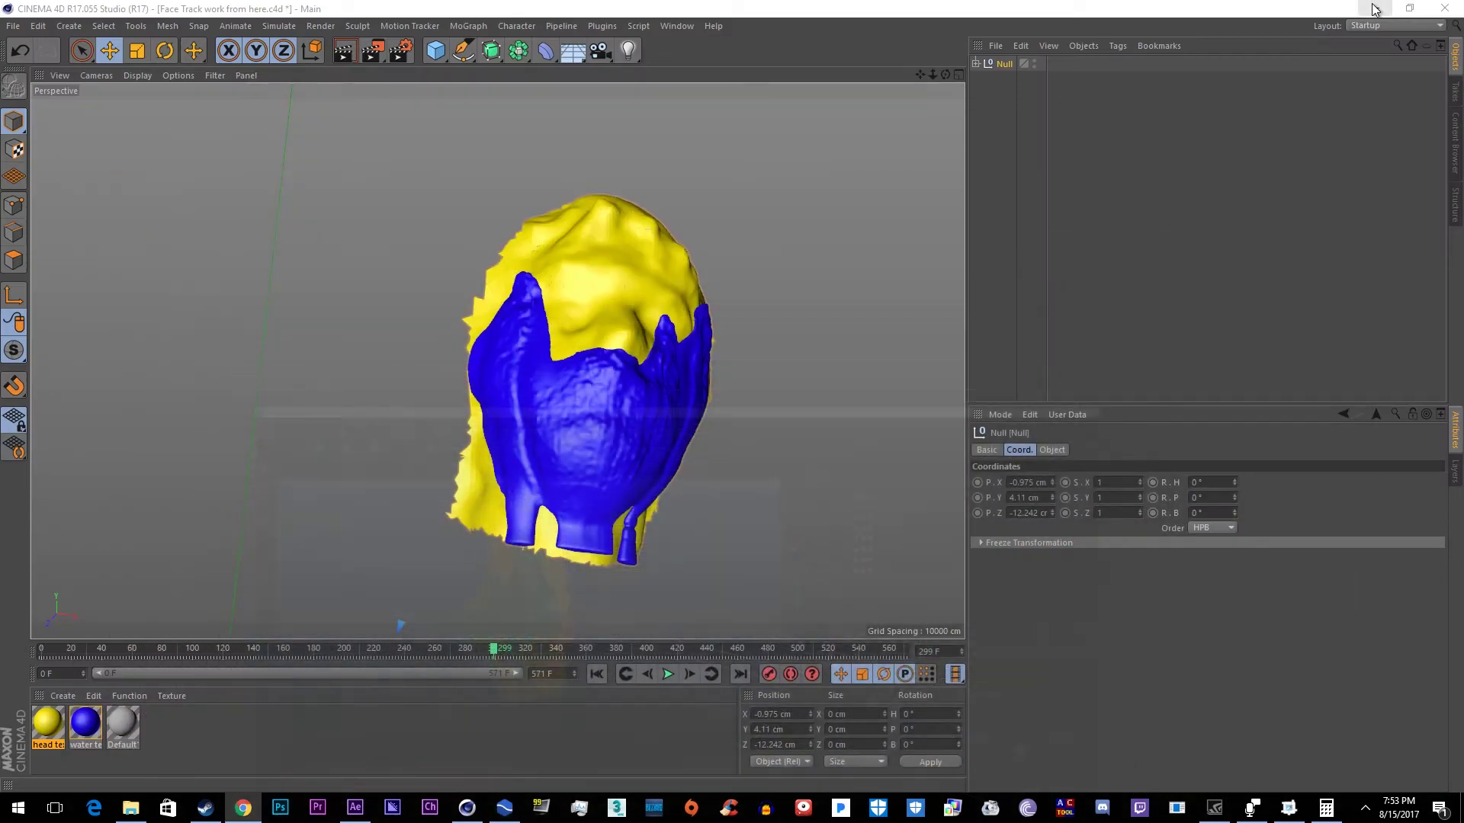
click(1374, 8)
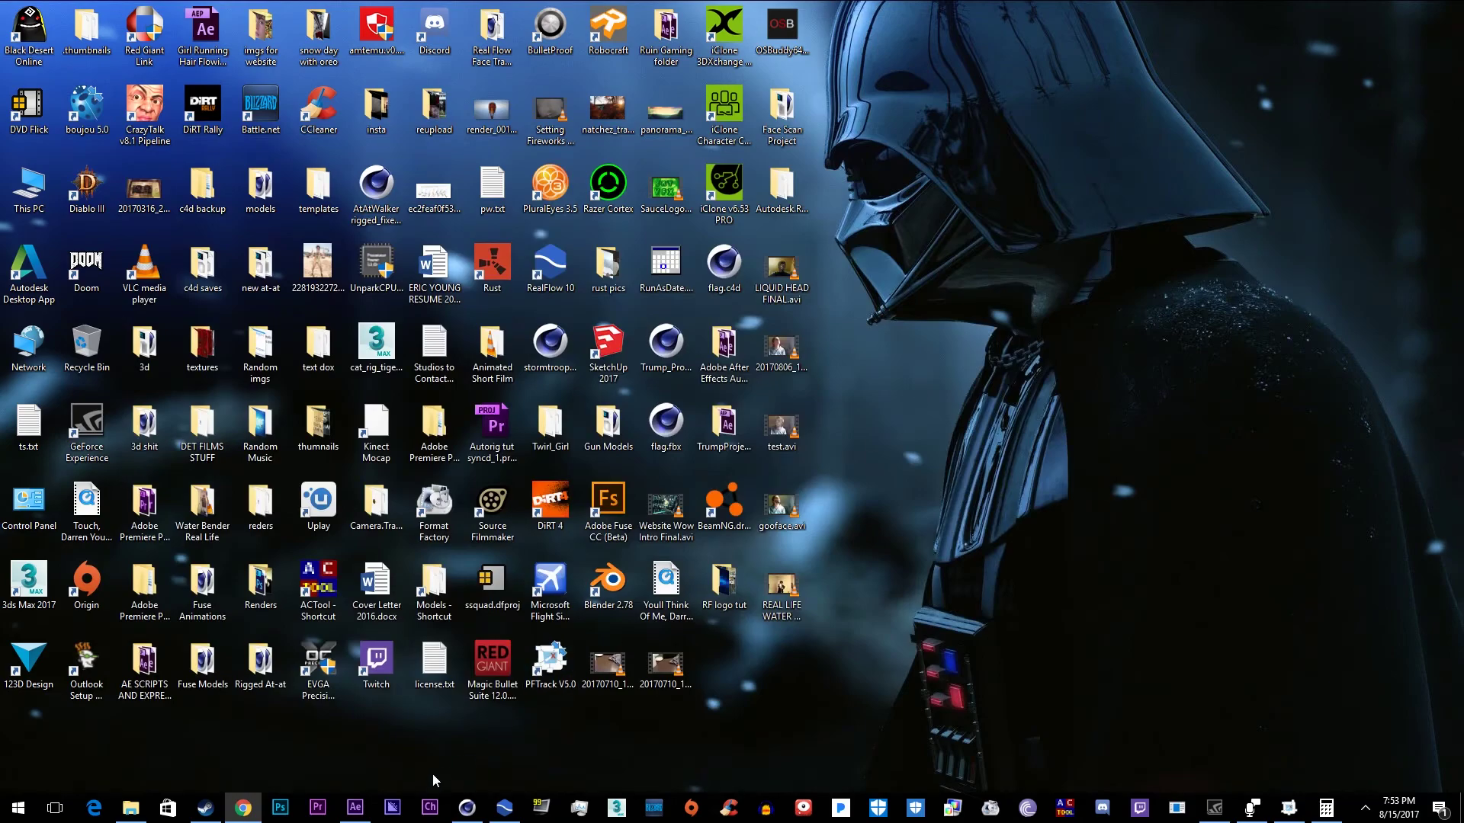
click(504, 808)
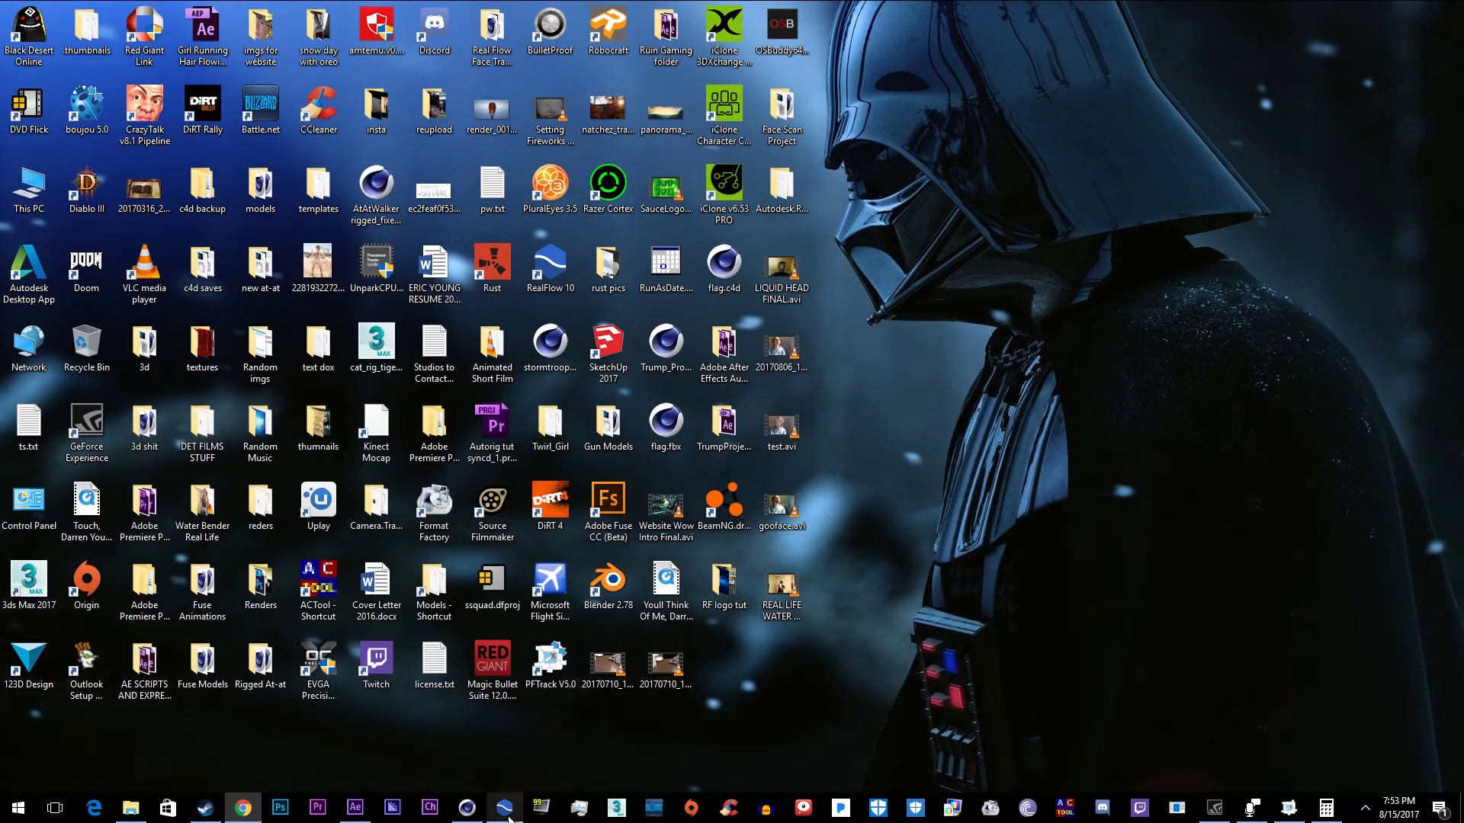